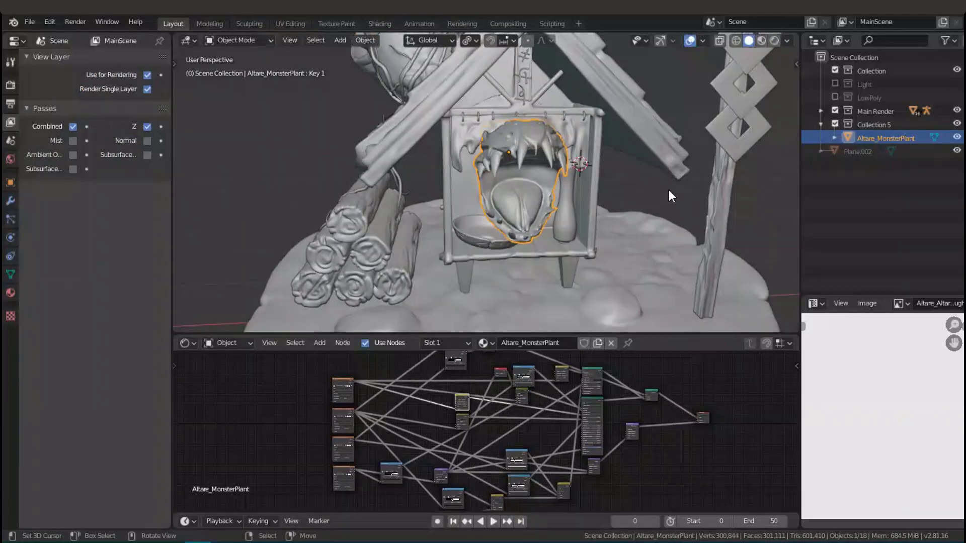
Play the scene animation from a Timeline editor below the viewport with the Control armature selected, and return to frame 0
click(696, 118)
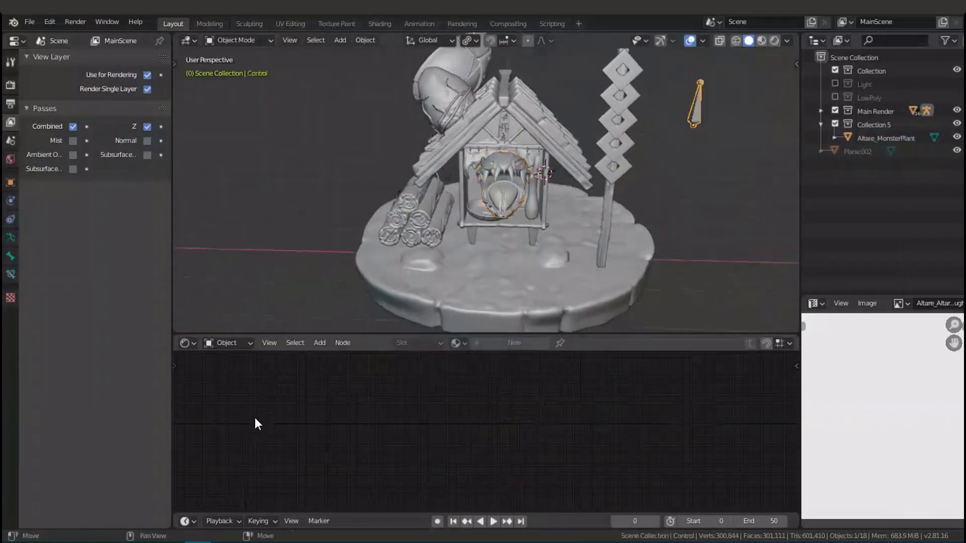
click(190, 343)
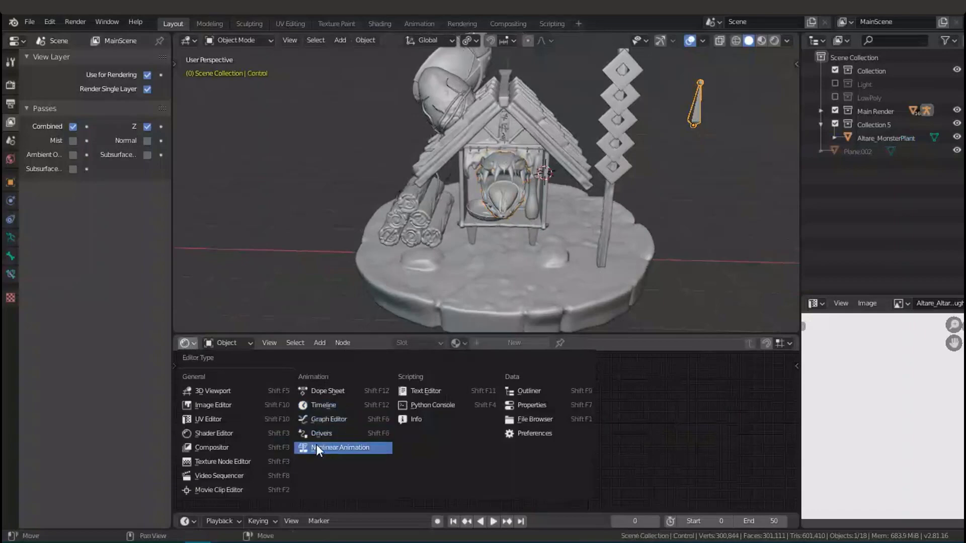
click(330, 407)
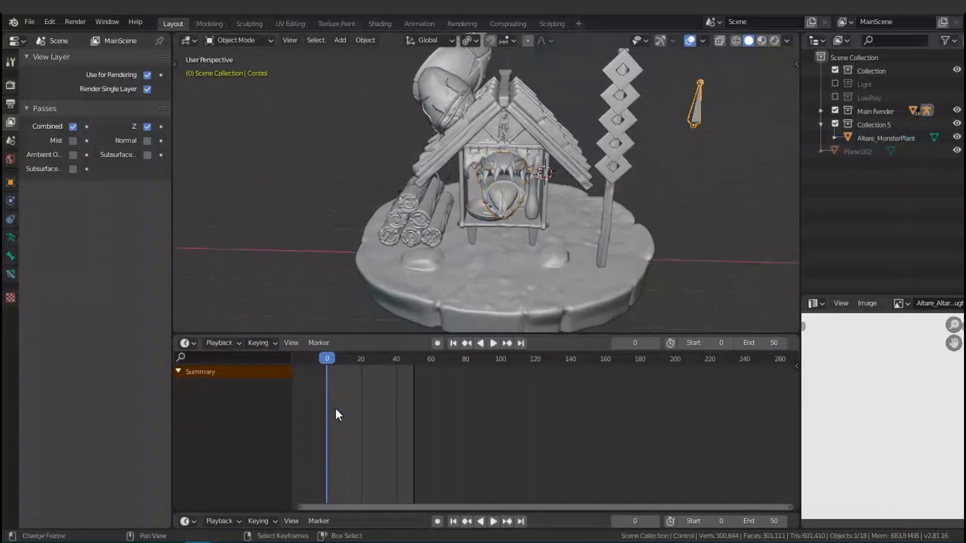
click(493, 342)
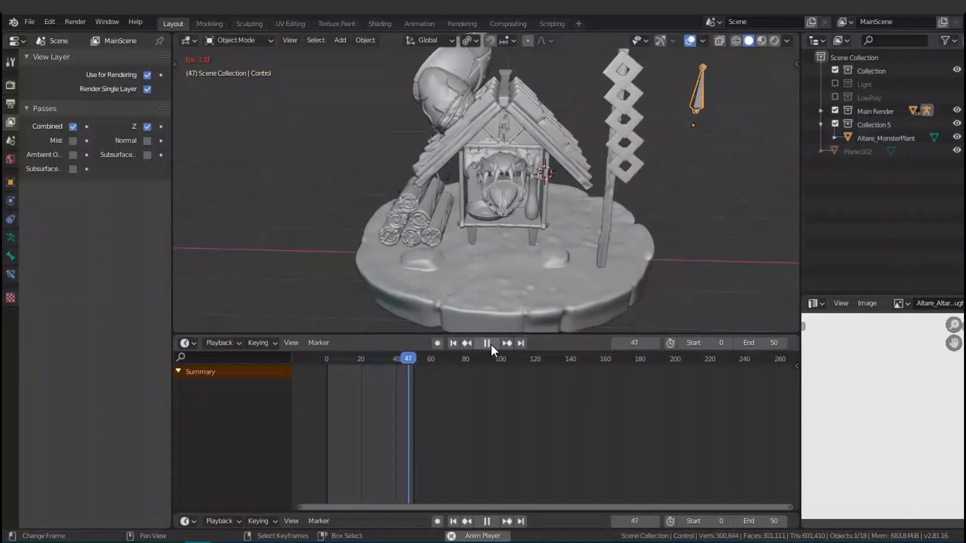
click(491, 345)
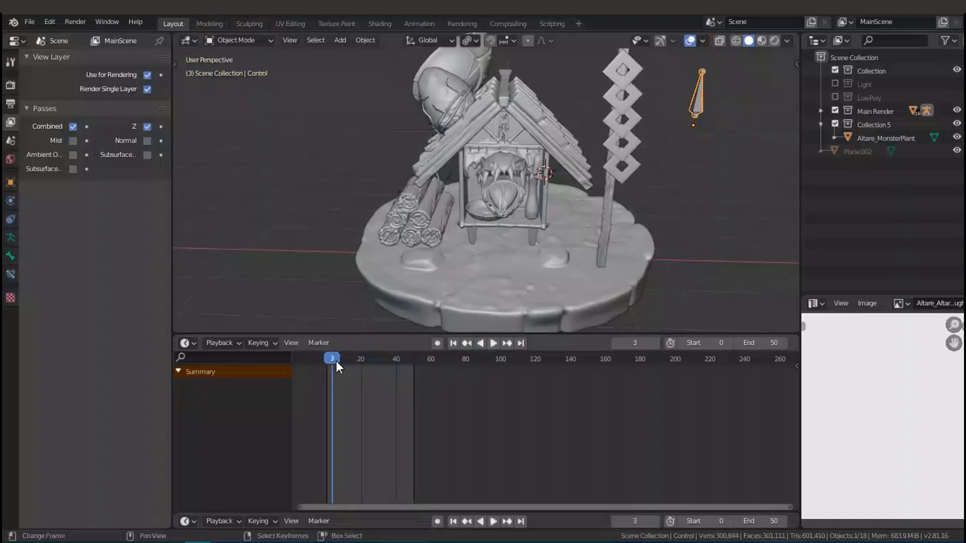
drag(324, 360, 321, 360)
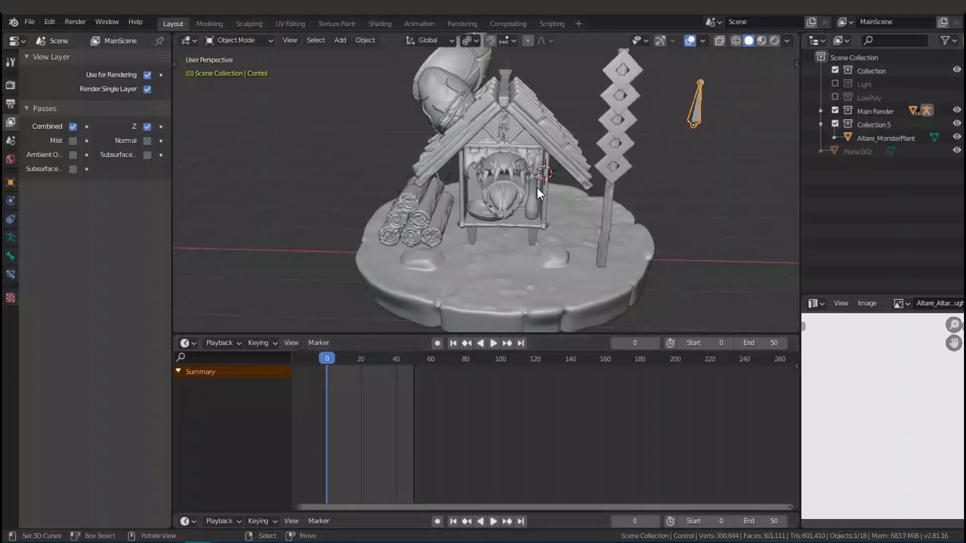
Select the monster plant in the altar and show its shape keys
click(497, 158)
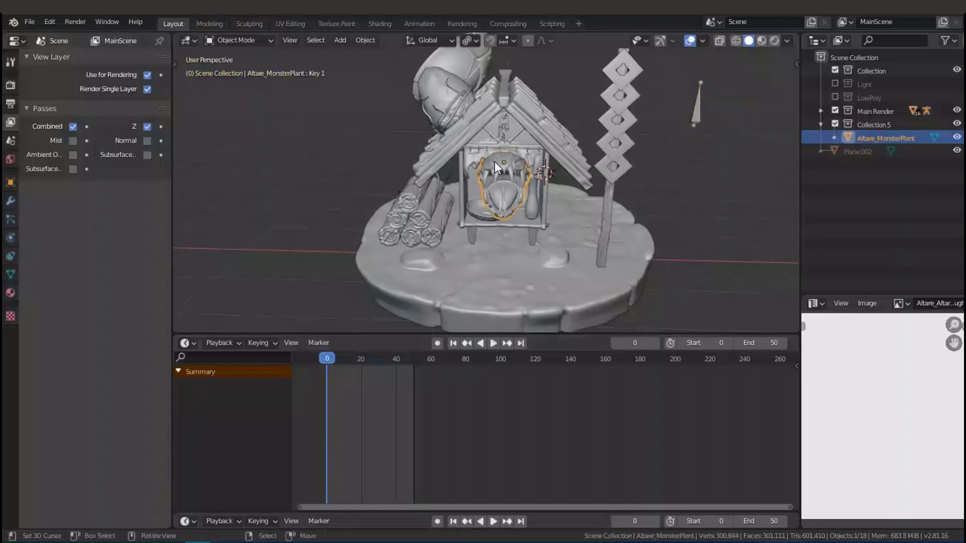
click(13, 219)
click(9, 236)
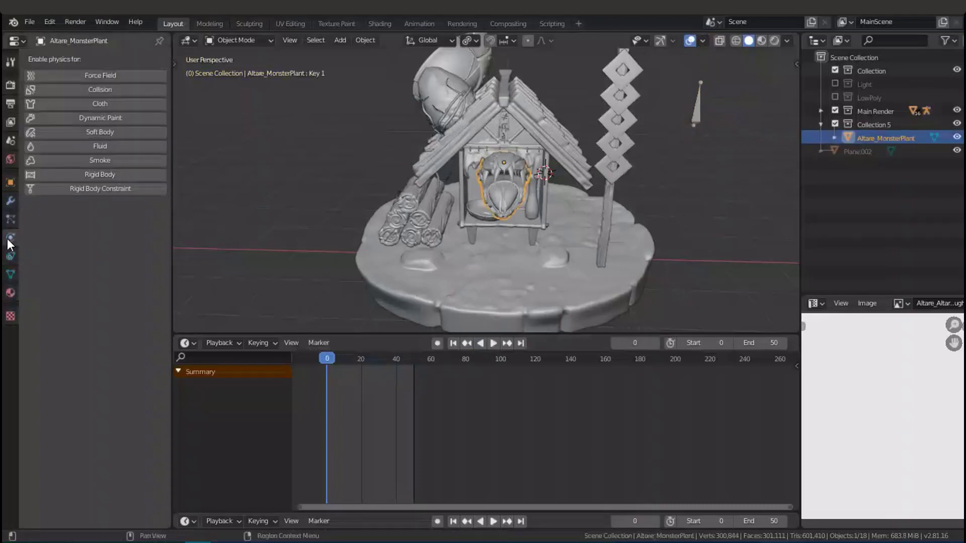
click(8, 268)
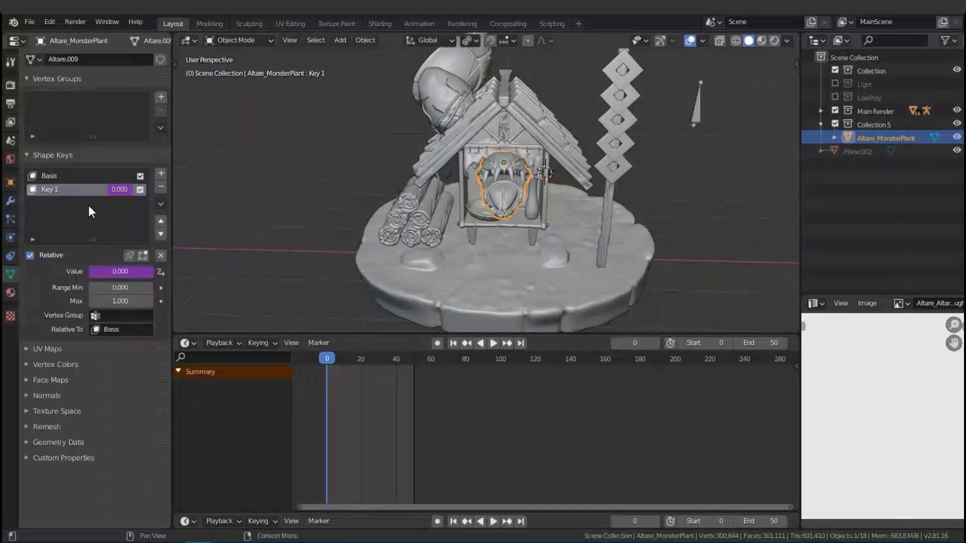
Inspect the diamond sign's shape keys and the control bone's armature settings, and reselect the monster plant
click(606, 149)
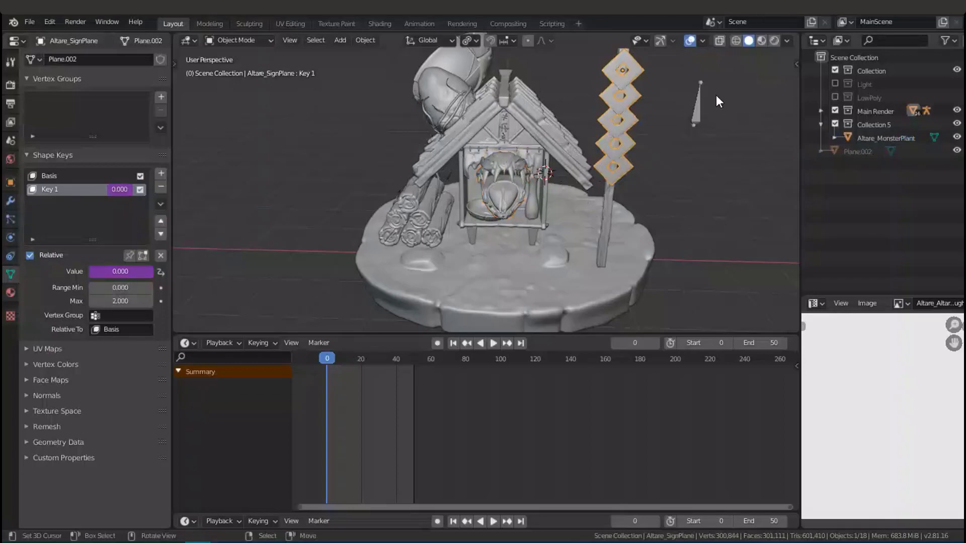
shift+click(690, 121)
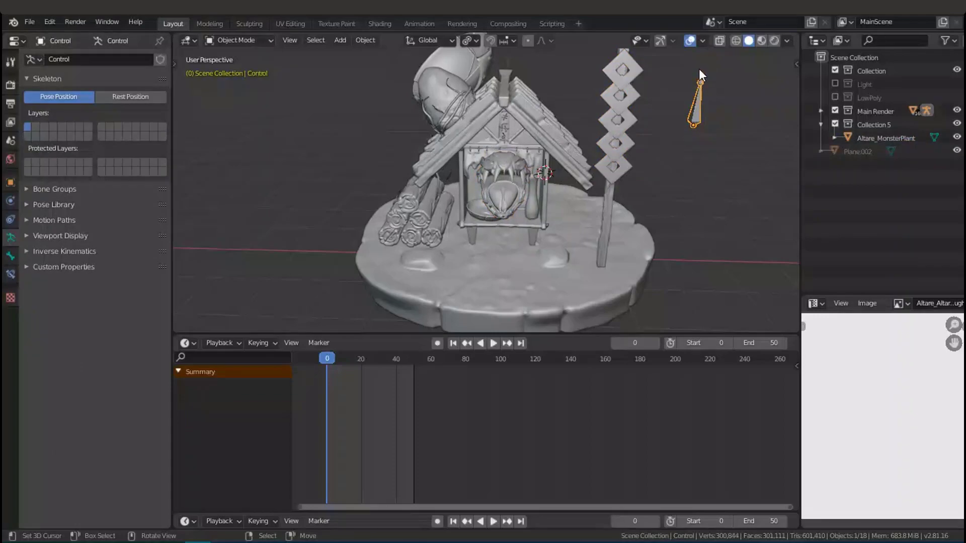
click(728, 76)
click(515, 163)
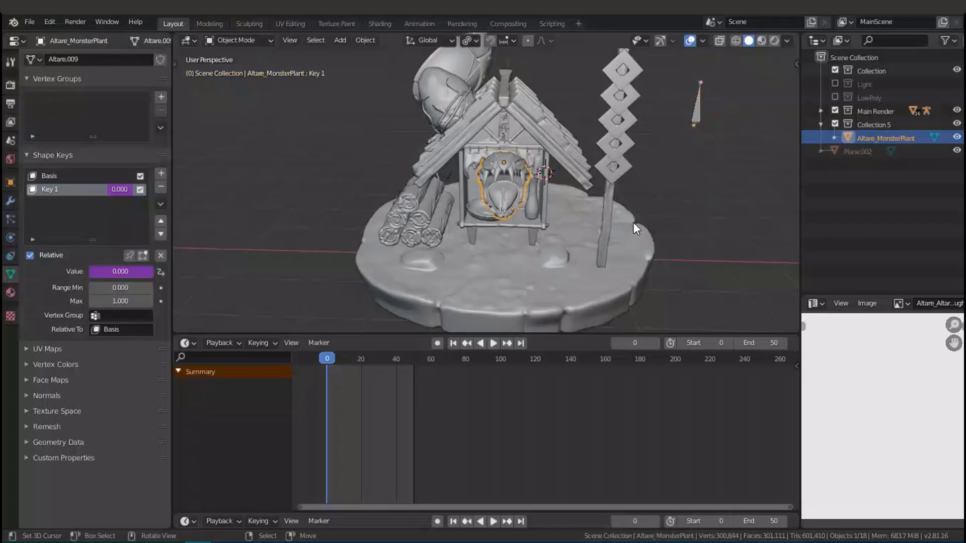
Examine the altar scene and the monster plant's open mouth up close from several angles
middle_drag(636, 226, 643, 190)
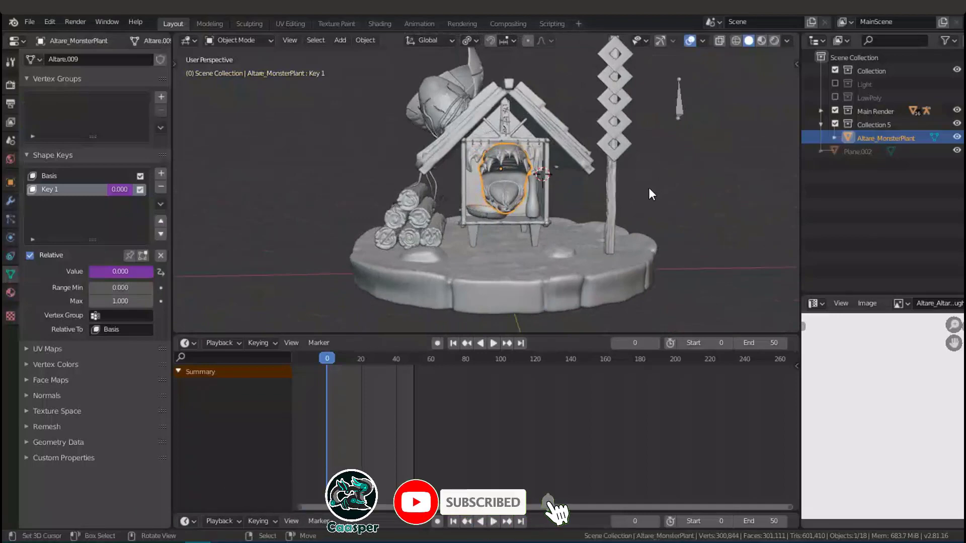
middle_drag(629, 180, 638, 190)
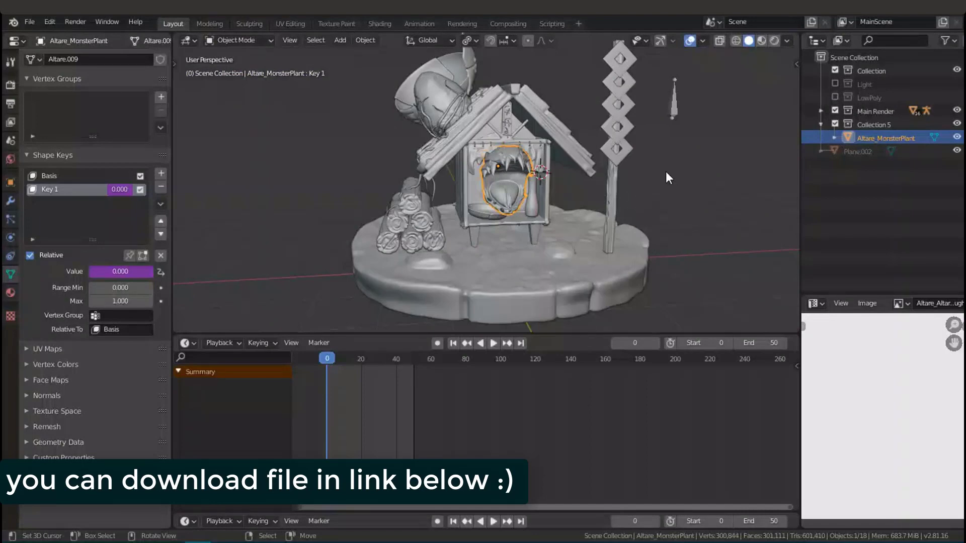
middle_drag(666, 171, 592, 166)
scroll(543, 156, up, 6)
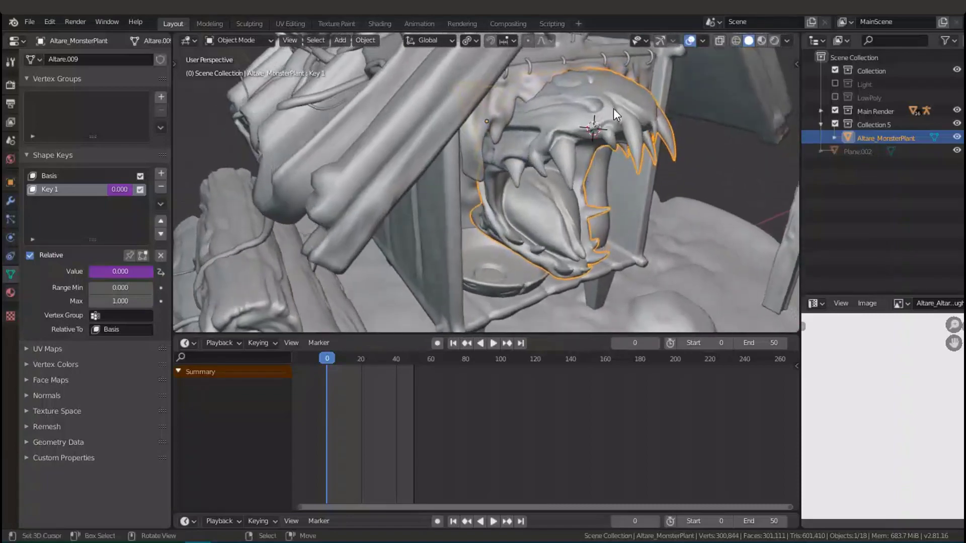
middle_drag(594, 117, 533, 144)
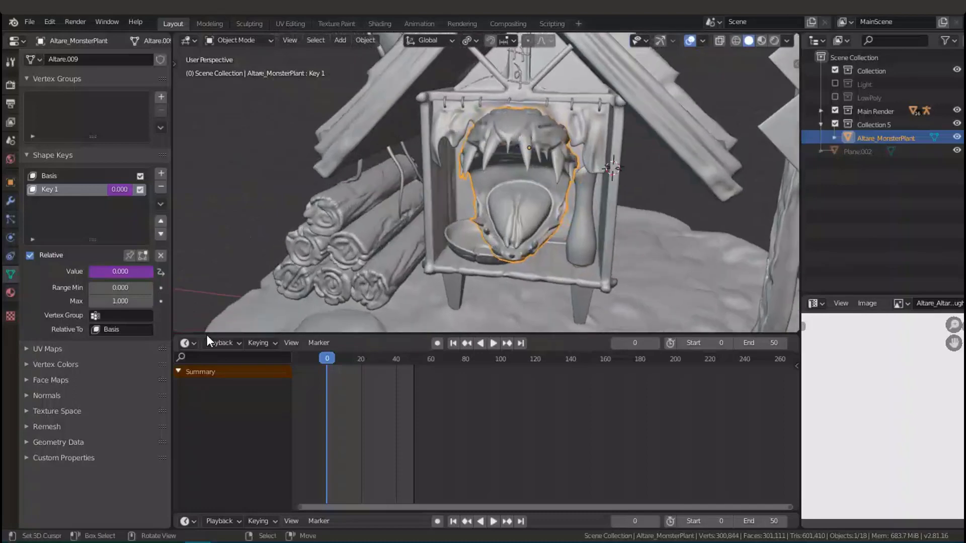
Show the monster plant's shader nodes below the viewport and its material settings in the properties area
click(186, 343)
click(186, 344)
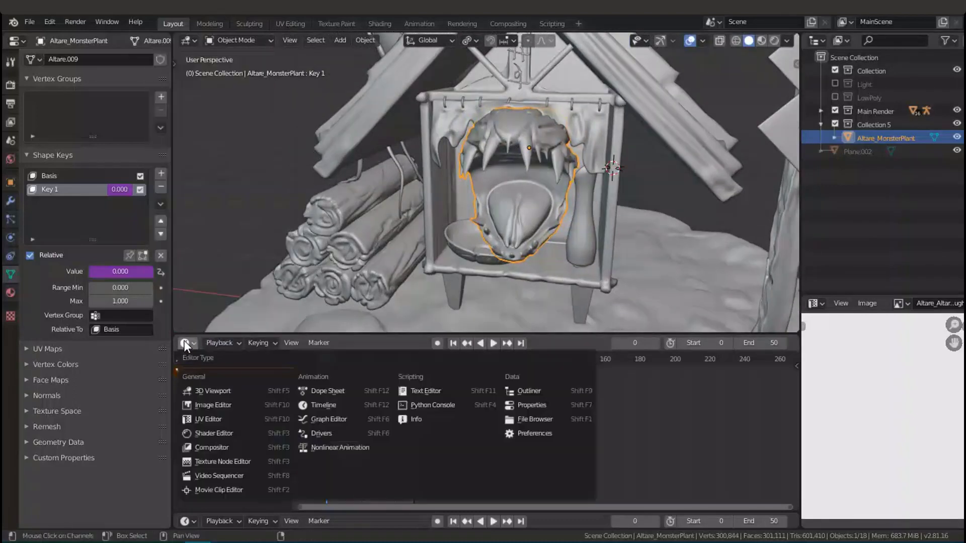
click(224, 433)
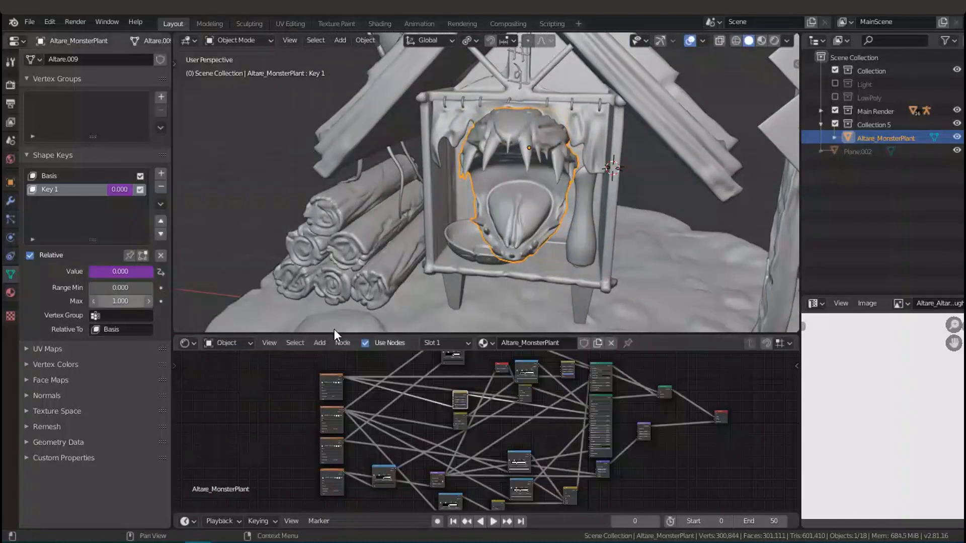
click(10, 294)
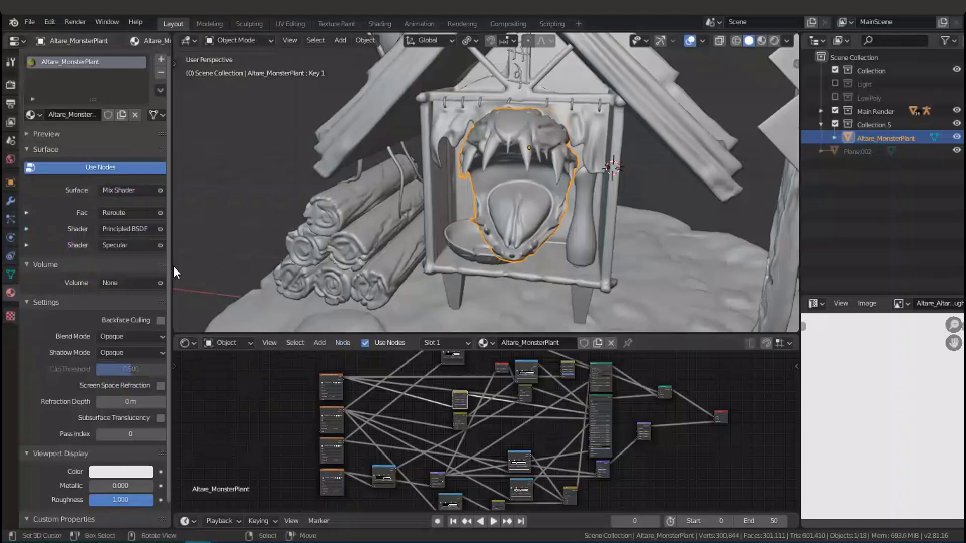
Widen the properties area to nearly half the window, narrow the outliner, and turn the properties area into a Shader Editor
drag(171, 265, 413, 259)
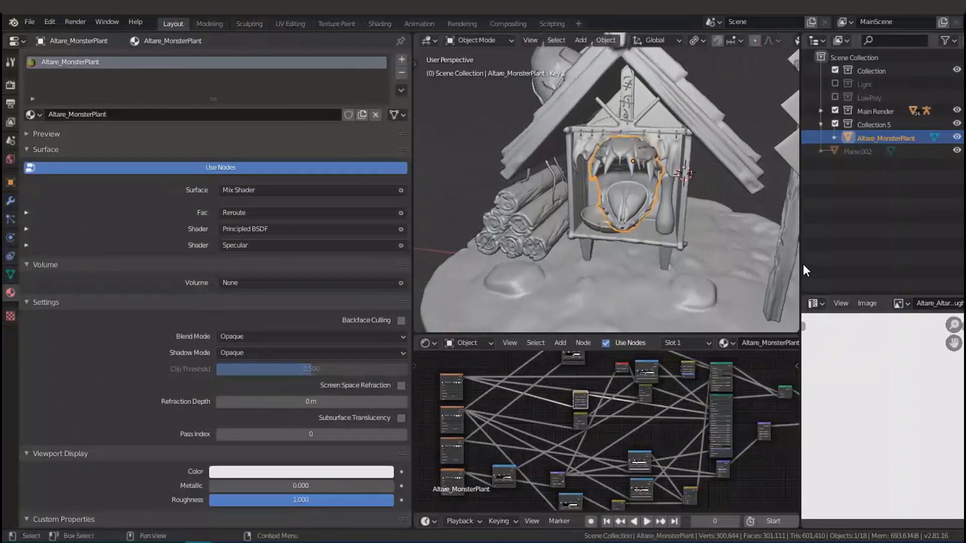
drag(800, 260, 856, 260)
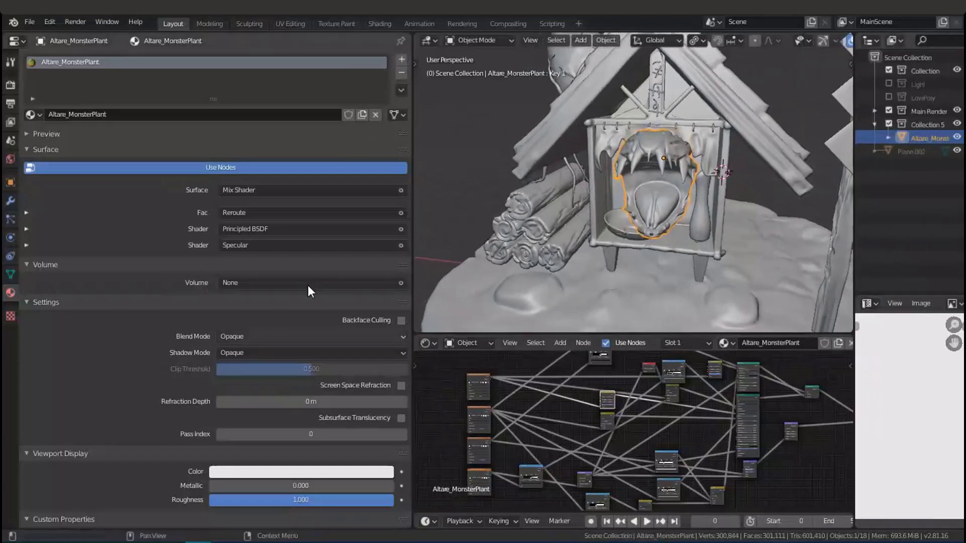
click(23, 40)
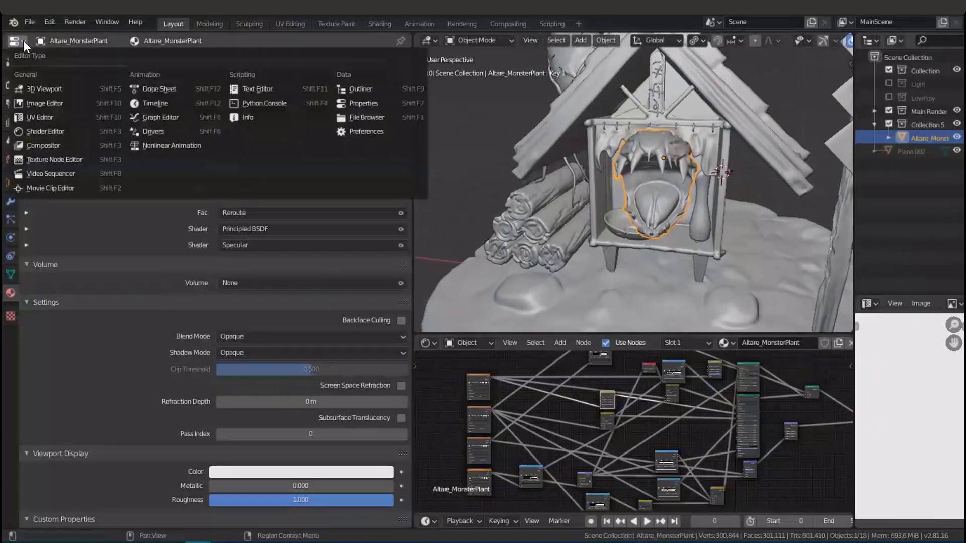
click(59, 129)
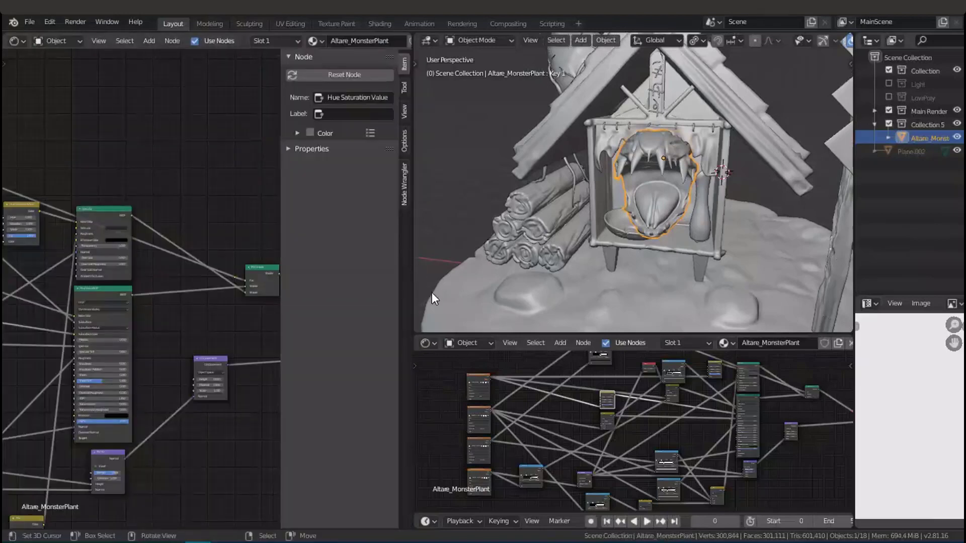
Change the small node area below the viewport to an Image Editor and hide the large Shader Editor's sidebar
click(428, 344)
click(477, 405)
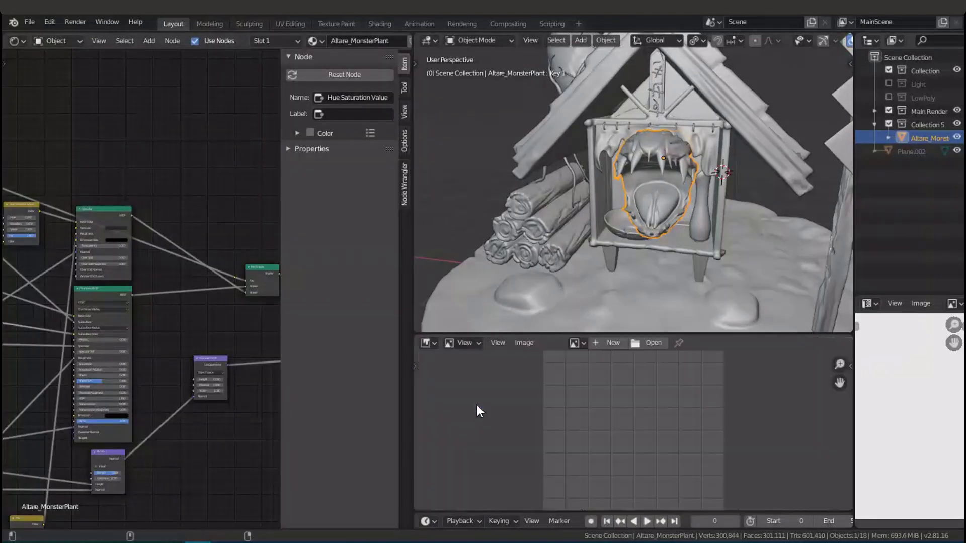
key(n)
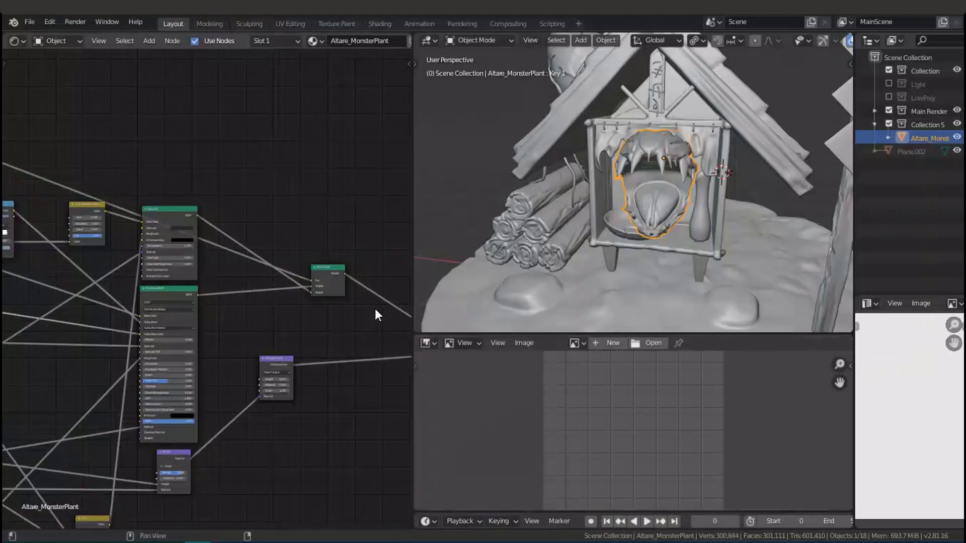
scroll(260, 243, down, 4)
middle_drag(260, 243, 349, 219)
scroll(237, 247, down, 6)
middle_drag(232, 247, 279, 234)
scroll(280, 233, up, 2)
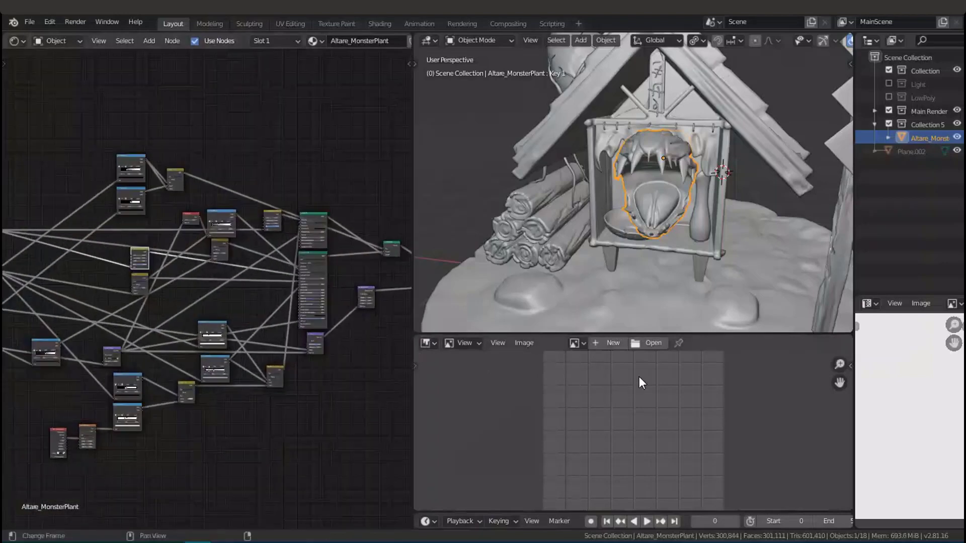
Display the image Altare_Altare_MonsterPlant_BaseColor.png in the Image Editor below the viewport
scroll(639, 376, up, 1)
click(574, 343)
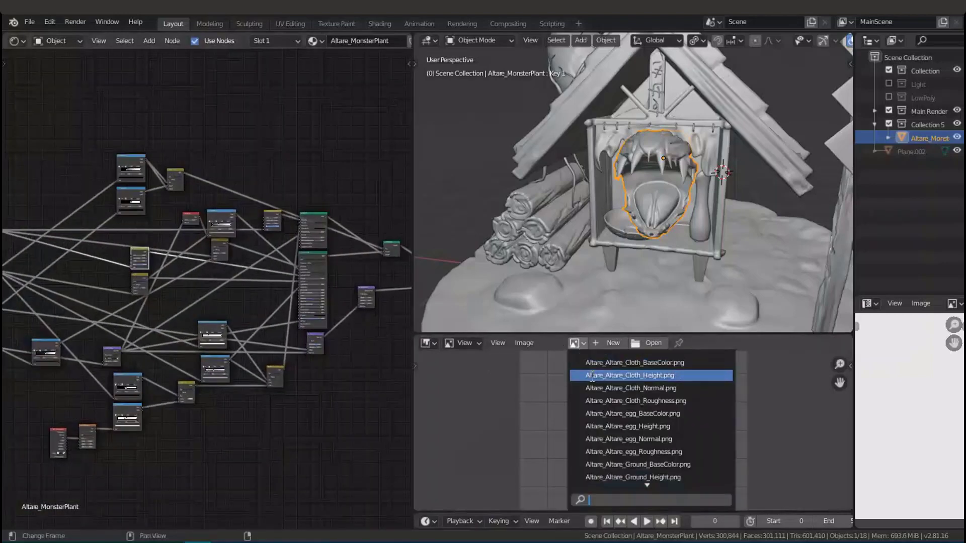
text(monster)
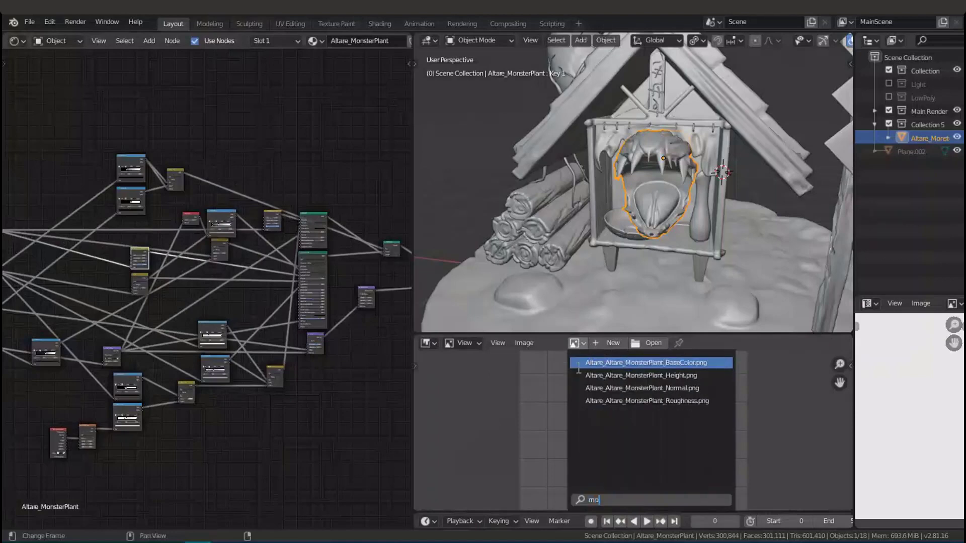
click(651, 363)
scroll(558, 398, down, 4)
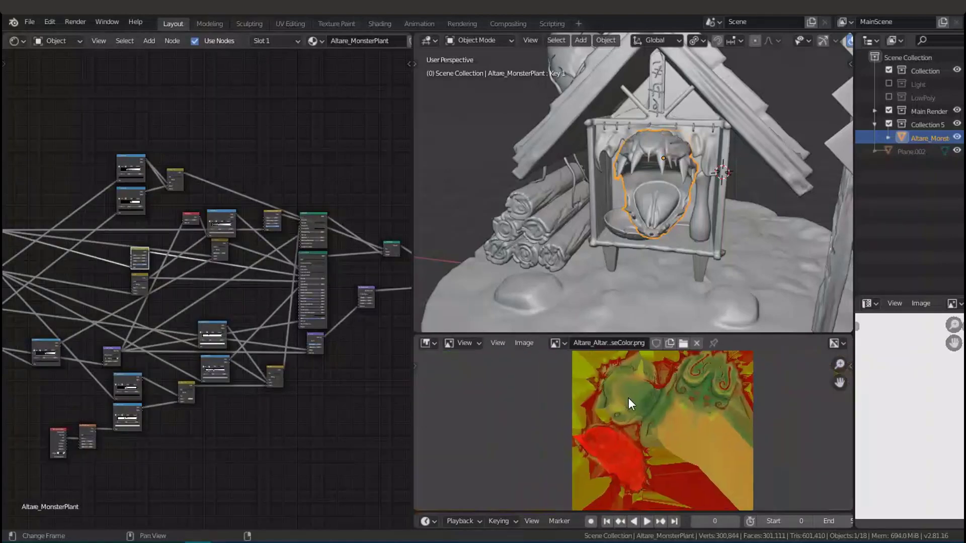
Enlarge the Image Editor upward into the 3D viewport and fit the whole material node graph in the Shader Editor
drag(710, 335, 711, 205)
middle_drag(701, 133, 634, 129)
key(Home)
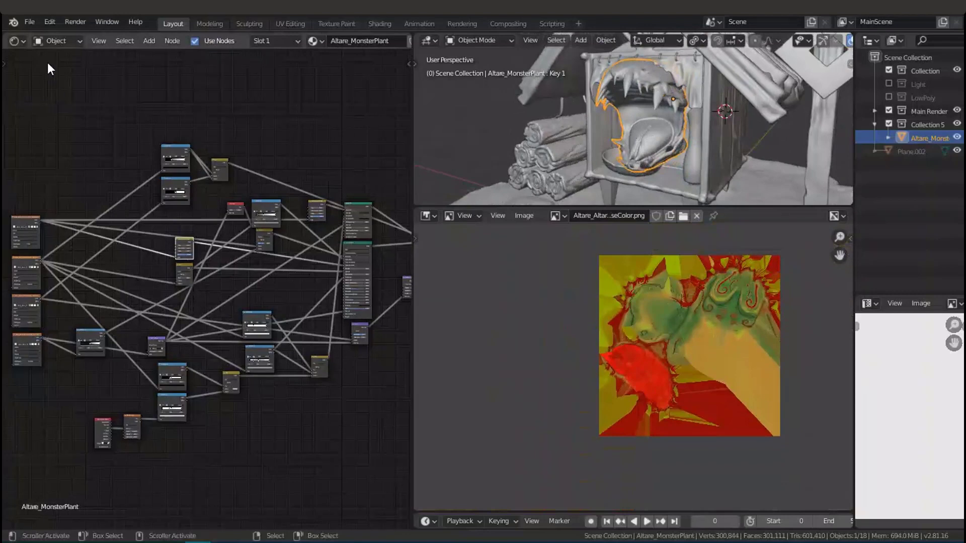
scroll(239, 161, down, 4)
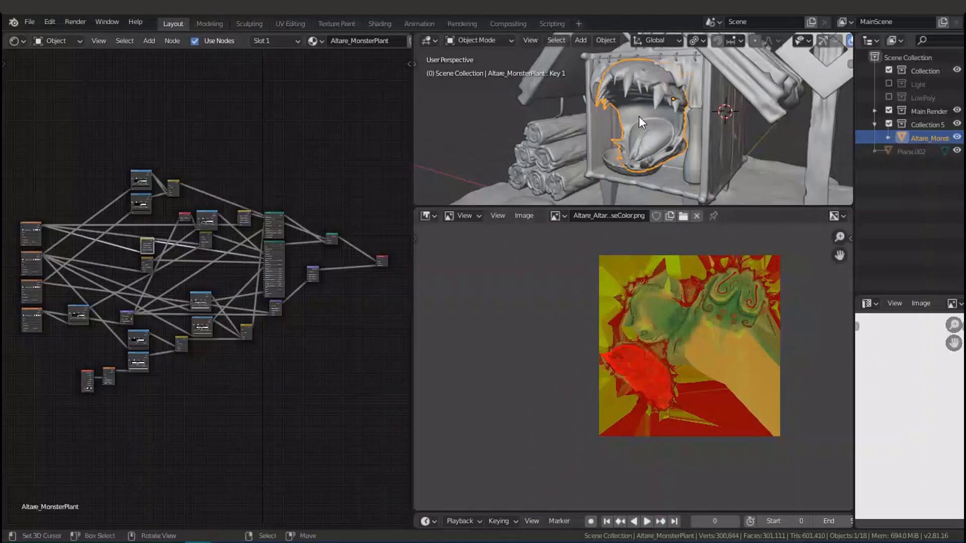
middle_drag(639, 116, 699, 95)
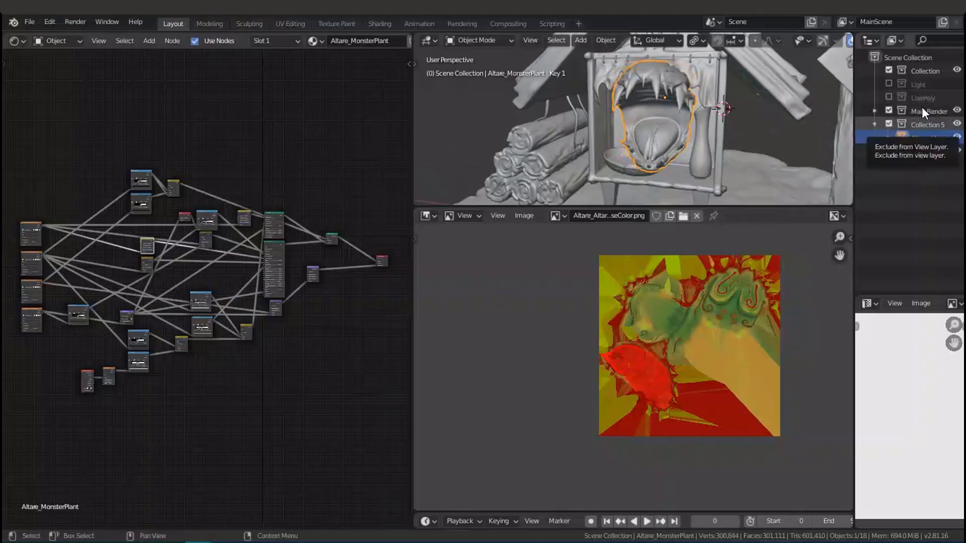
Exclude the Main Render collection from the view layer to isolate the monster plant, and save the file
click(888, 110)
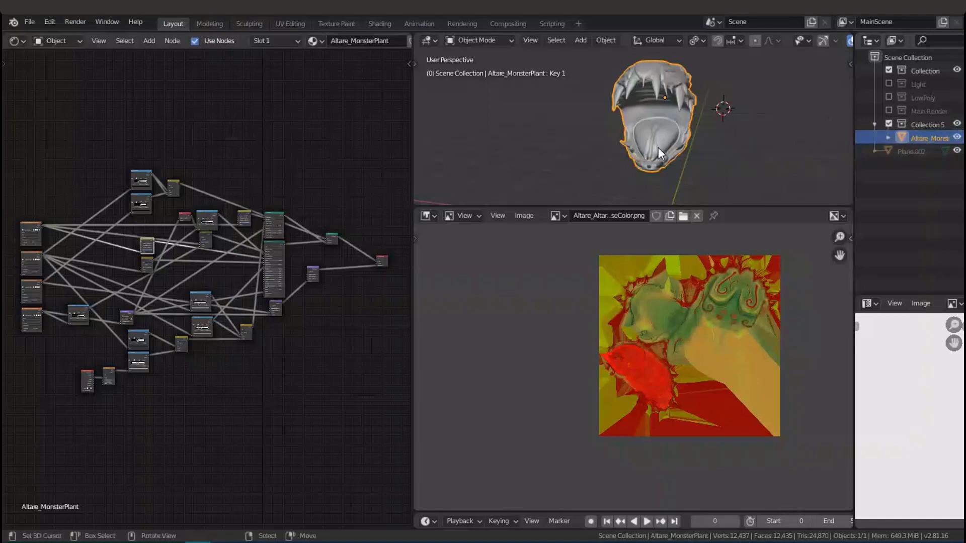
key(ctrl+s)
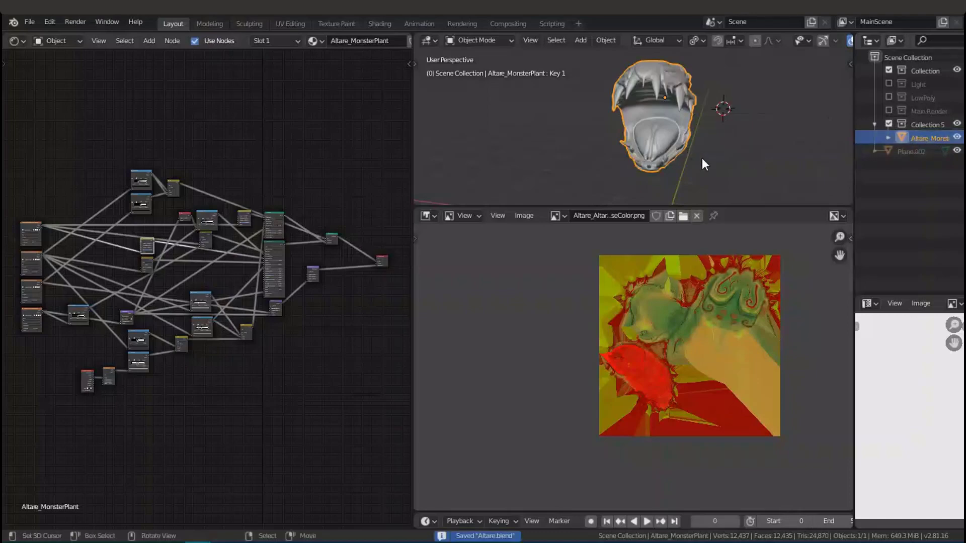
middle_drag(703, 162, 663, 162)
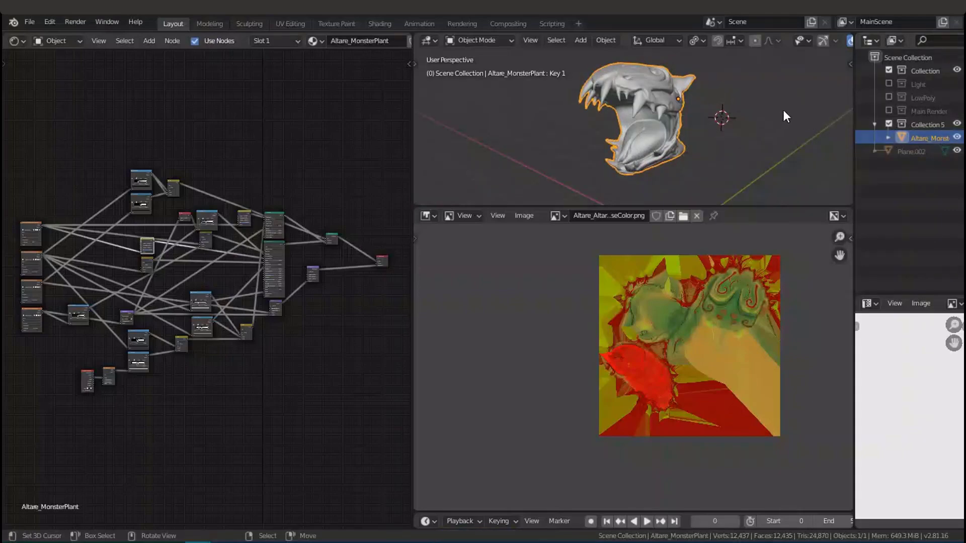
Include the Light collection in the view layer so its lights surround the monster plant
click(890, 83)
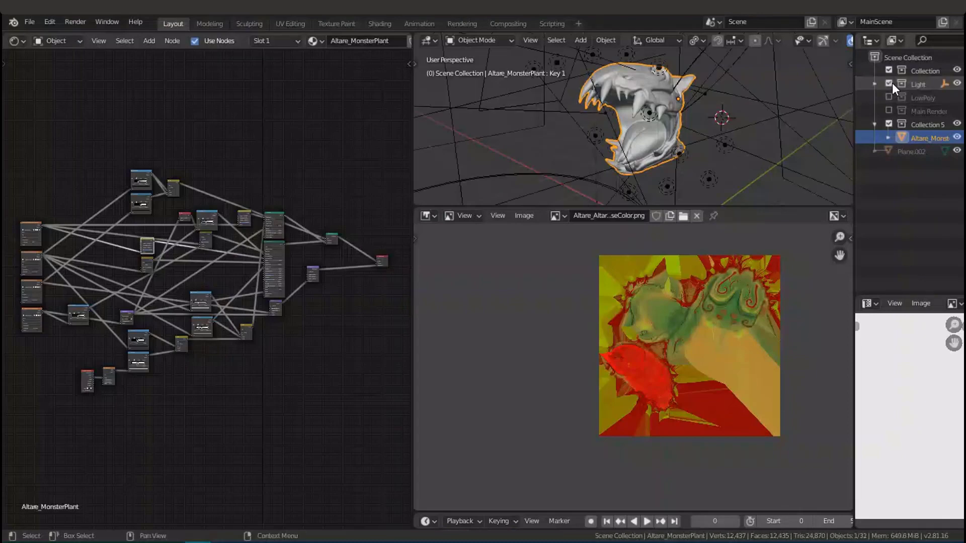
middle_drag(670, 135, 710, 110)
scroll(697, 141, down, 5)
scroll(674, 125, up, 6)
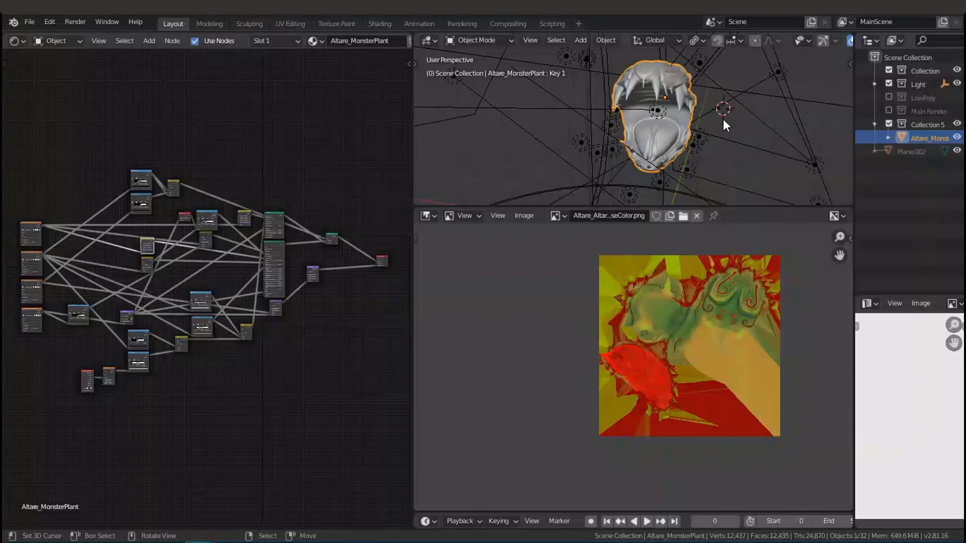
Move the Material Output node up beside the final shader node in the Altare_MonsterPlant node graph
middle_drag(396, 286, 255, 286)
scroll(256, 288, up, 3)
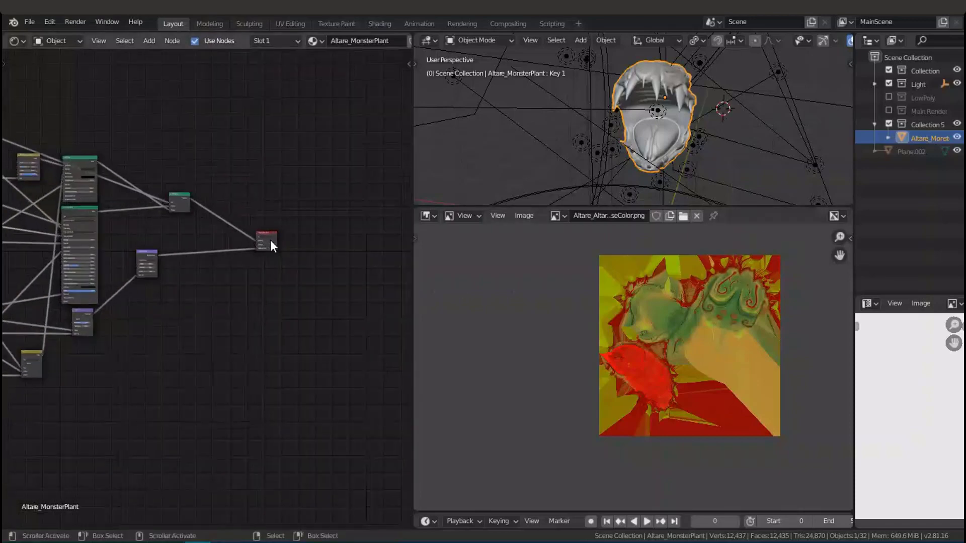
click(273, 247)
key(g)
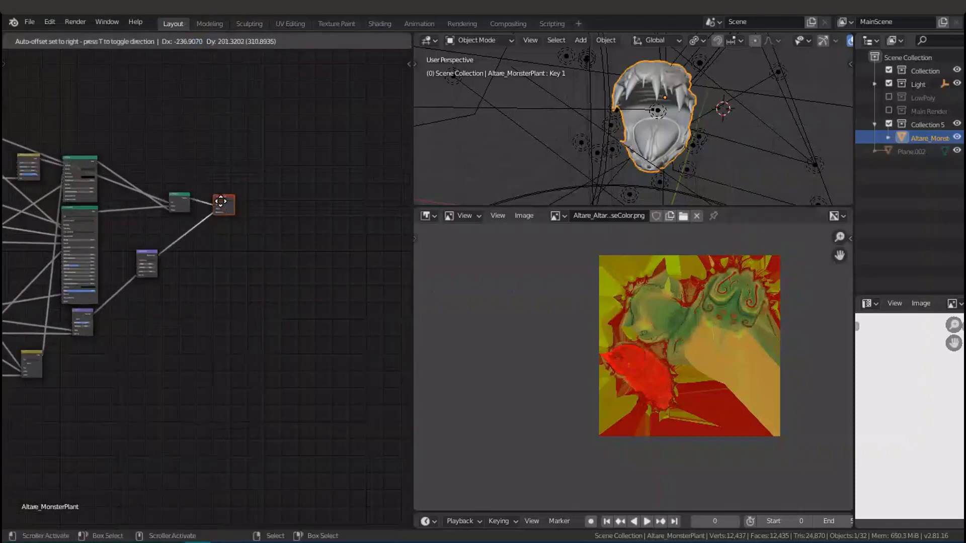
click(201, 183)
Turn off the 3D viewport overlays to hide the light outlines and grid, and save the file
middle_drag(683, 145, 683, 138)
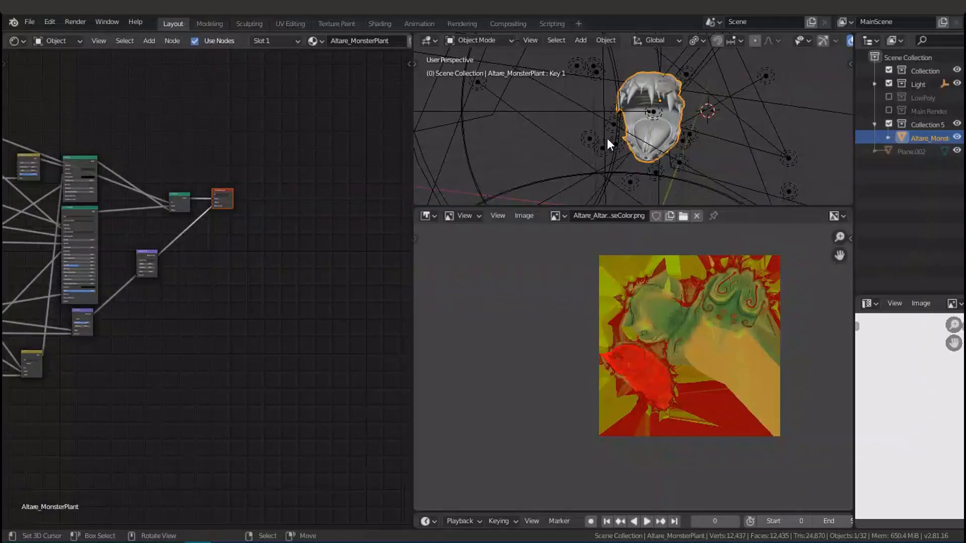
middle_drag(606, 138, 573, 121)
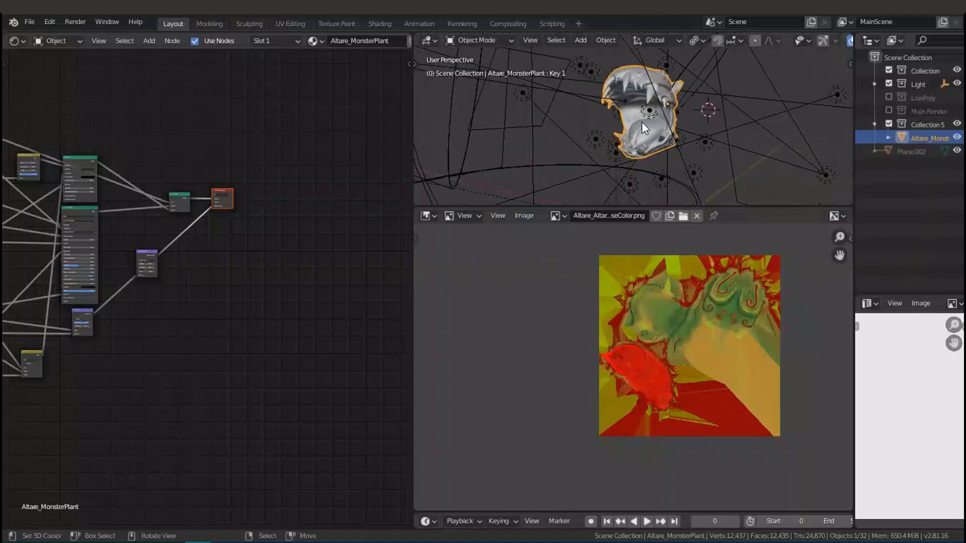
middle_drag(677, 120, 672, 122)
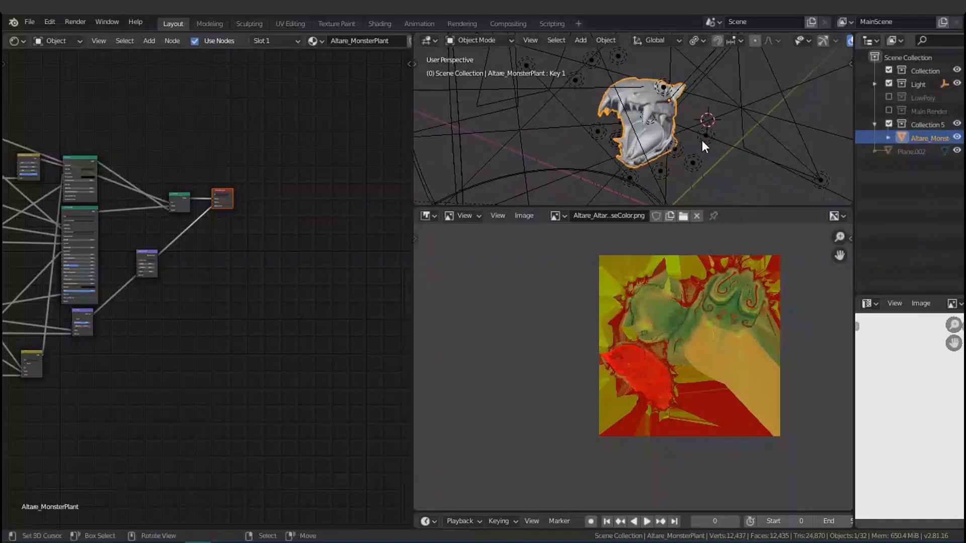
scroll(800, 43, down, 3)
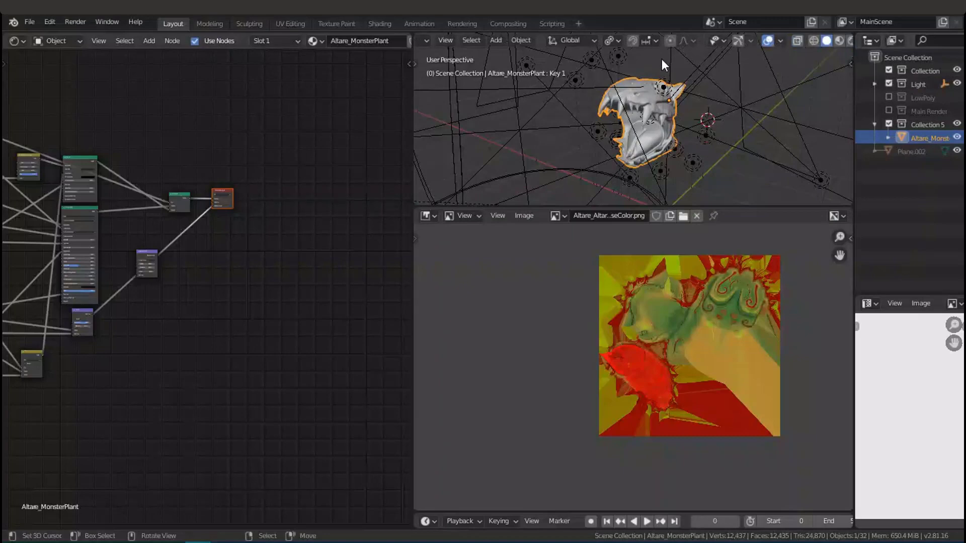
click(768, 40)
middle_drag(614, 110, 695, 119)
key(ctrl+s)
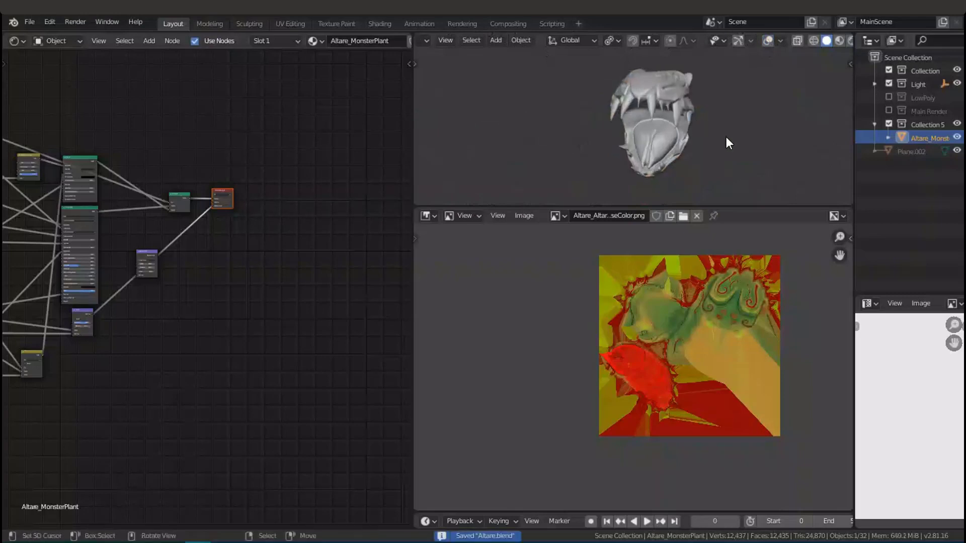
scroll(713, 132, up, 3)
shift+middle_drag(706, 135, 718, 104)
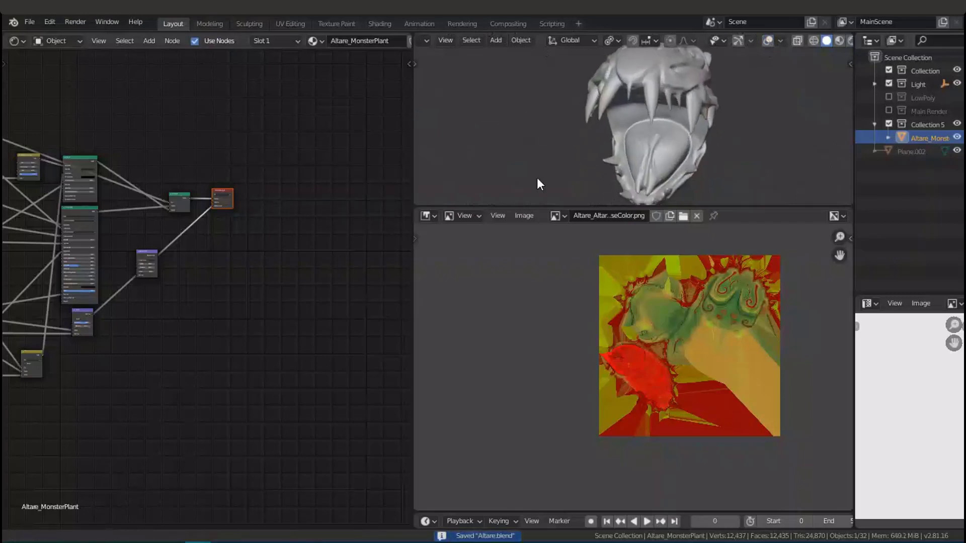
Enlarge the 3D viewport slightly downward into the Image Editor and show the plant from the side
middle_drag(275, 217, 172, 214)
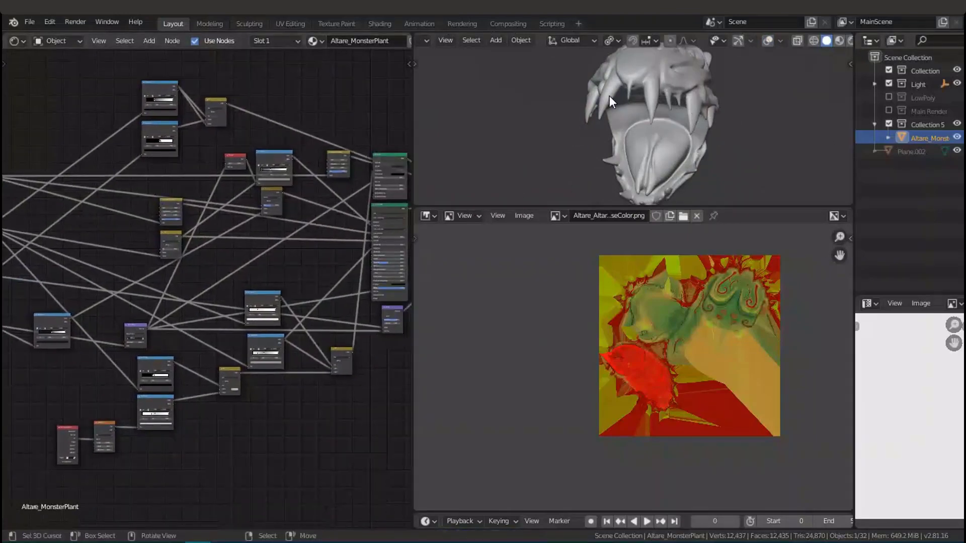
middle_drag(697, 127, 725, 199)
drag(753, 206, 755, 233)
middle_drag(690, 145, 635, 104)
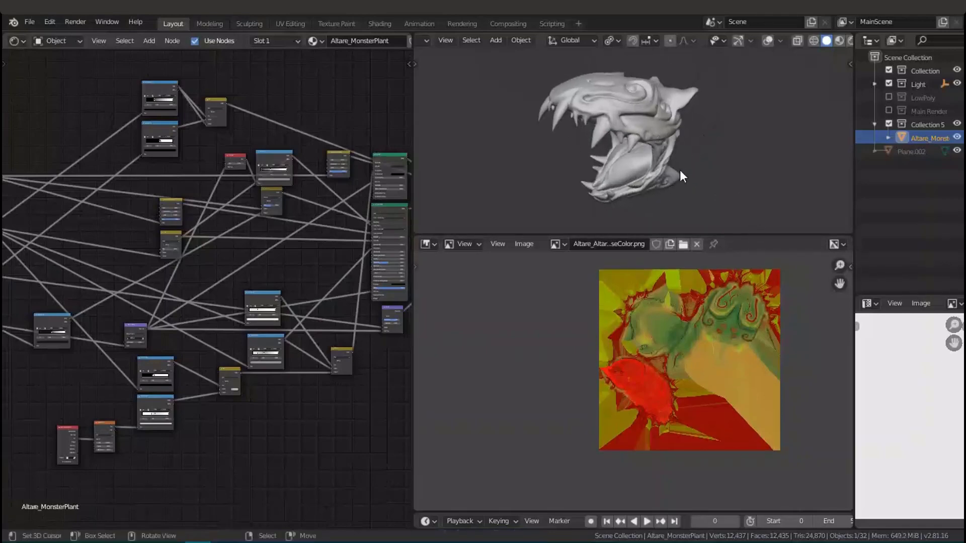
Switch the 3D viewport to Rendered shading and inspect the monster plant's textured head up close and from its other side
key(z)
click(660, 109)
mouse_move(720, 122)
middle_down()
mouse_move(784, 123)
mouse_move(633, 145)
mouse_move(608, 121)
middle_up()
scroll(659, 135, up, 4)
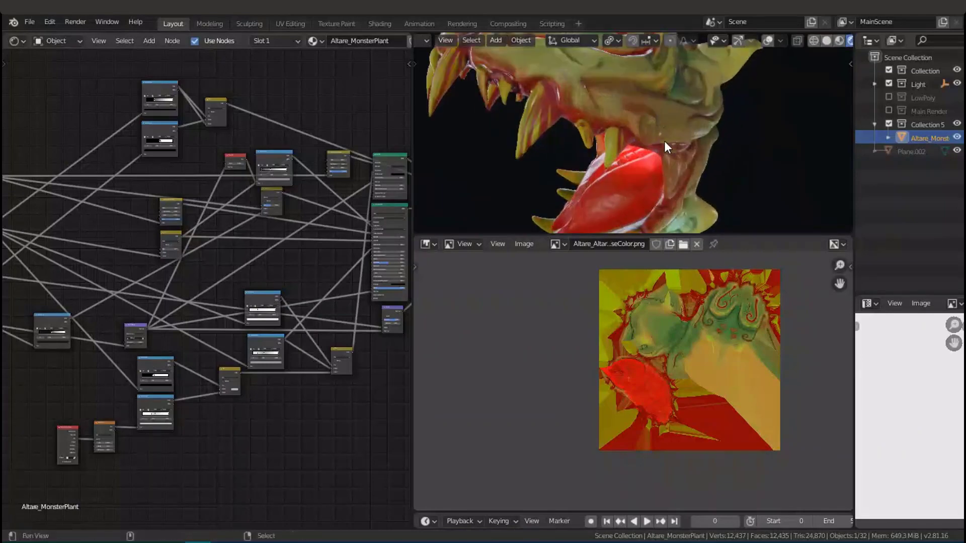
scroll(665, 146, down, 4)
mouse_move(718, 120)
middle_down()
mouse_move(808, 128)
mouse_move(800, 148)
mouse_move(663, 109)
mouse_move(494, 104)
mouse_move(532, 112)
mouse_move(778, 111)
mouse_move(709, 125)
middle_up()
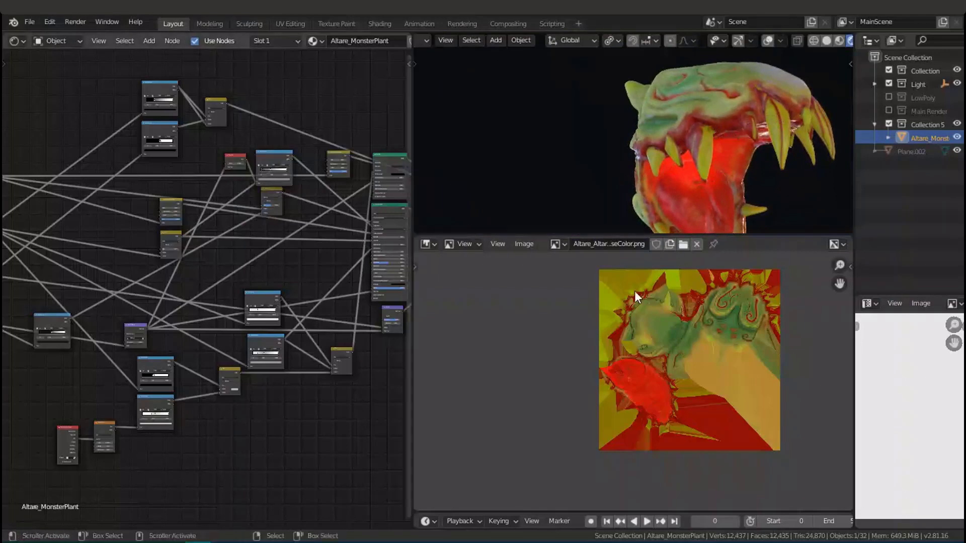
Examine the painted spots, swirls and strokes of the base color texture up close in the Image Editor
scroll(641, 309, up, 8)
middle_drag(644, 309, 732, 374)
scroll(717, 333, up, 1)
middle_drag(709, 337, 594, 418)
scroll(767, 302, up, 4)
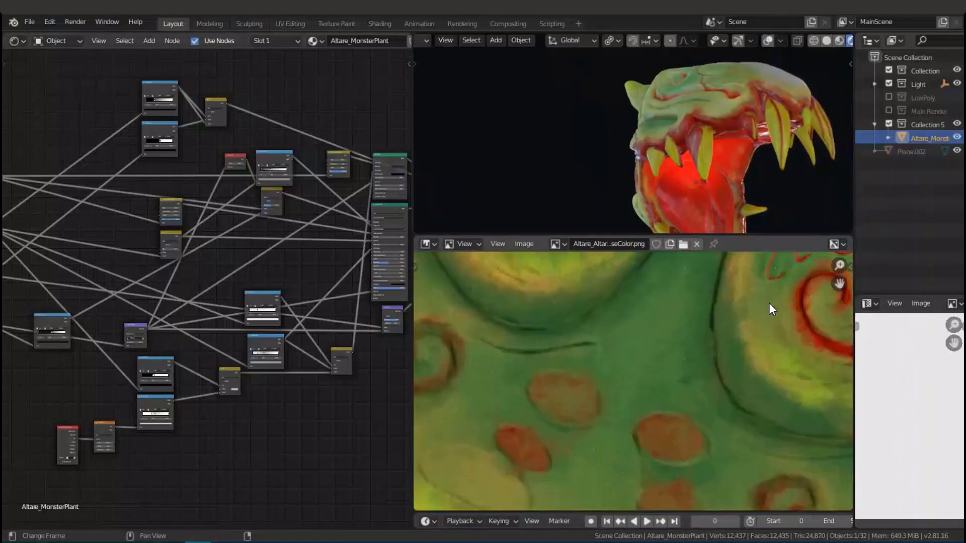
middle_drag(768, 303, 662, 358)
scroll(665, 355, down, 3)
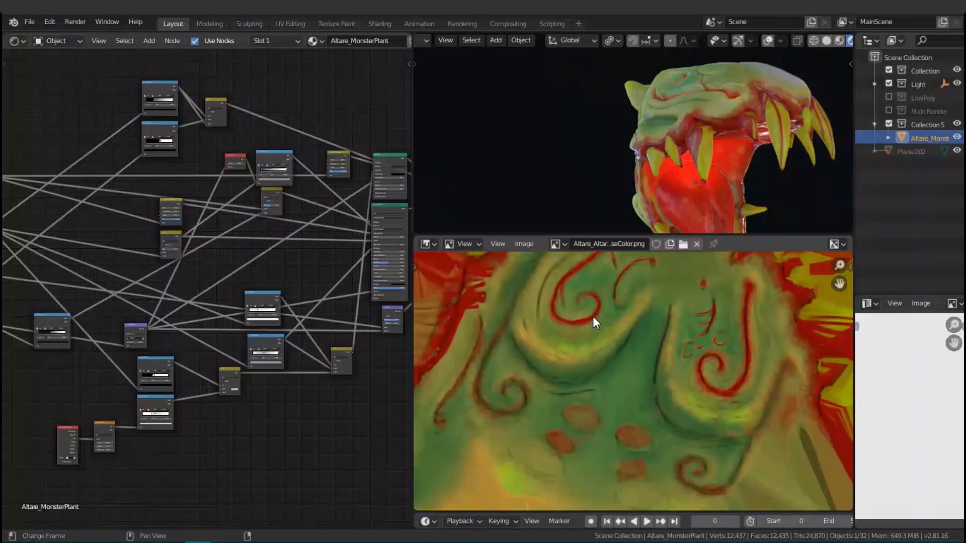
scroll(596, 318, up, 2)
middle_drag(704, 327, 677, 322)
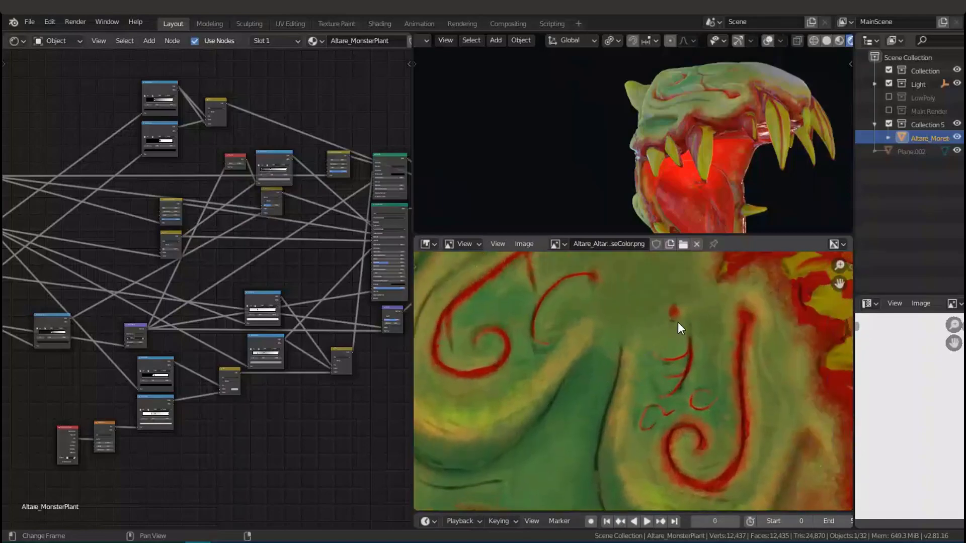
scroll(678, 322, down, 4)
scroll(649, 329, down, 3)
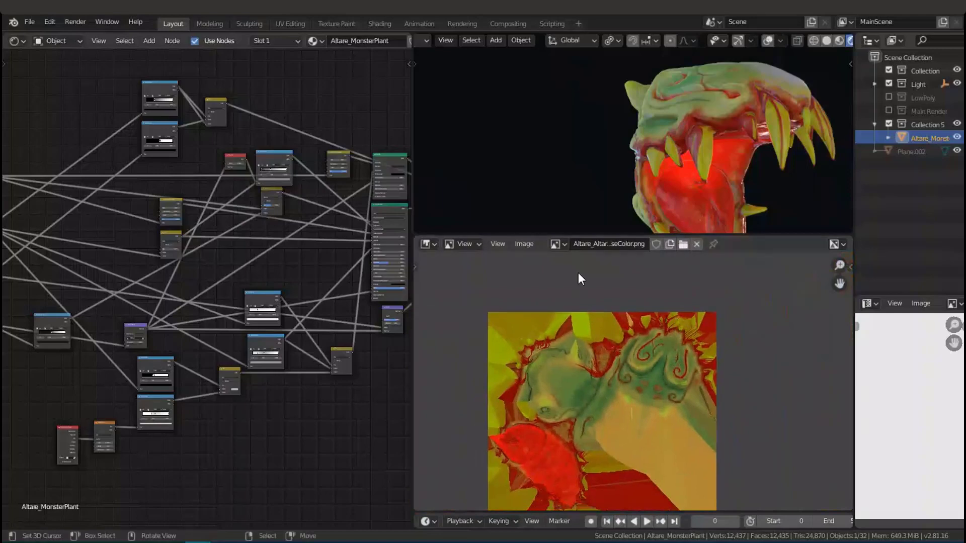
Display the image Altare_Altare_MonsterPlant_Height.png in the Image Editor and inspect it up close
click(563, 246)
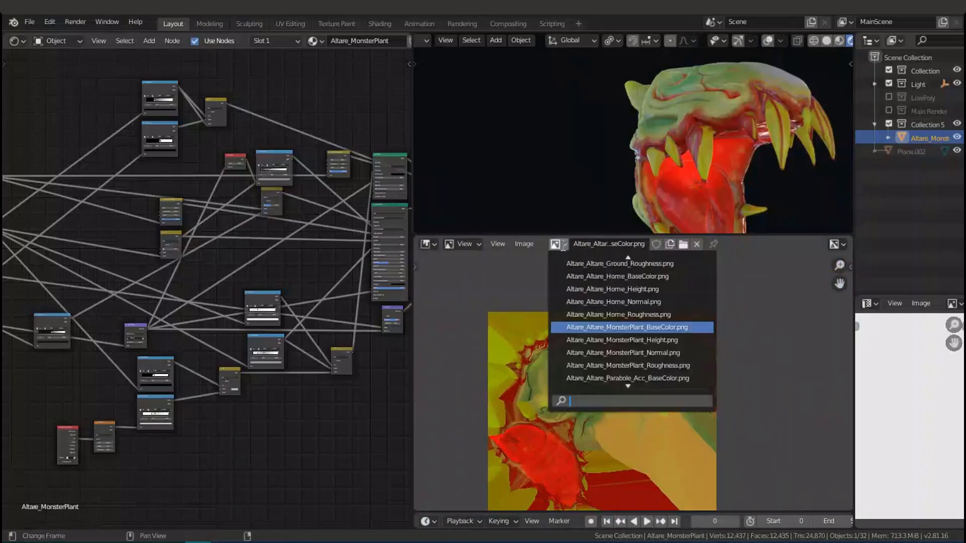
text(mon)
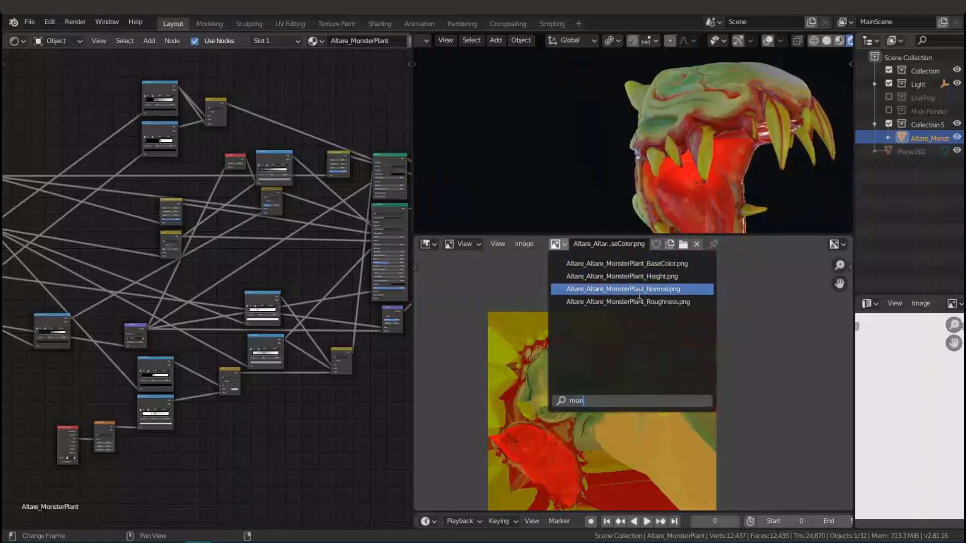
click(645, 276)
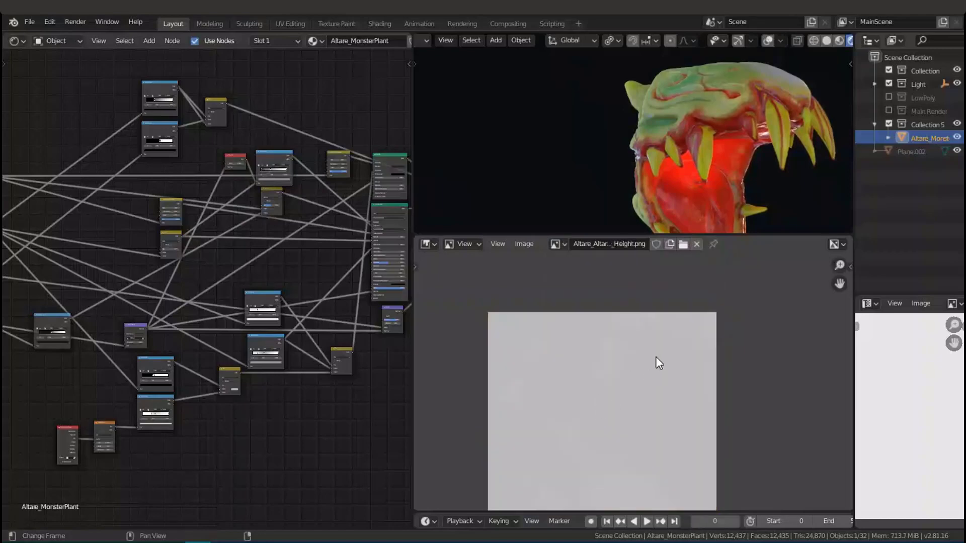
scroll(656, 358, up, 3)
middle_drag(678, 344, 606, 327)
middle_drag(683, 326, 618, 427)
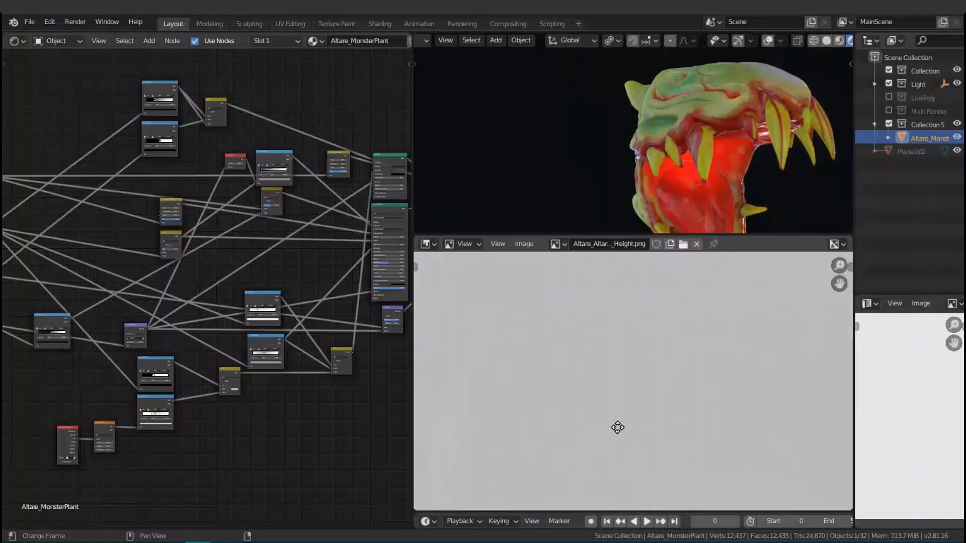
scroll(599, 357, down, 3)
middle_drag(608, 366, 684, 317)
scroll(672, 336, up, 3)
scroll(687, 337, down, 8)
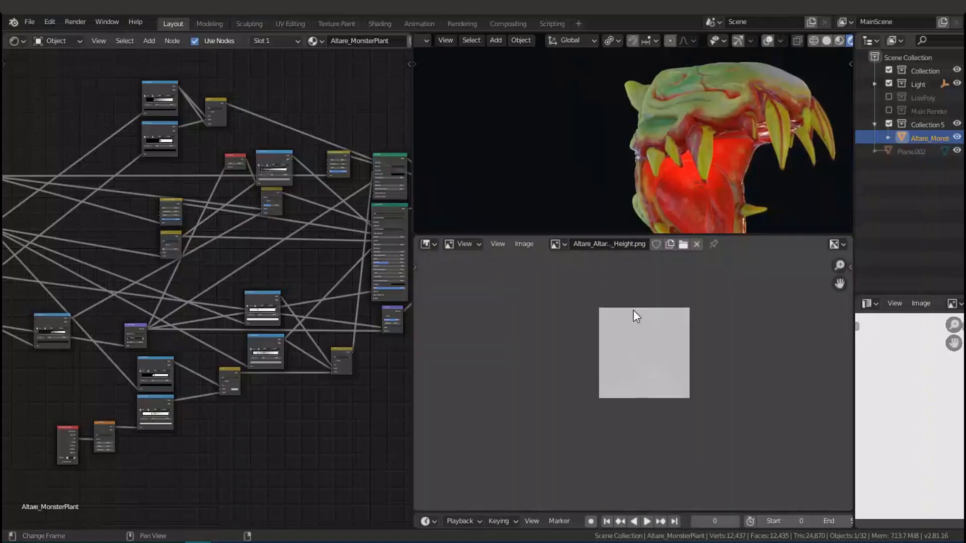
scroll(683, 292, up, 3)
Save the file with the 3D viewport in Solid shading, and return the viewport to Rendered shading
key(z)
click(759, 183)
key(ctrl+s)
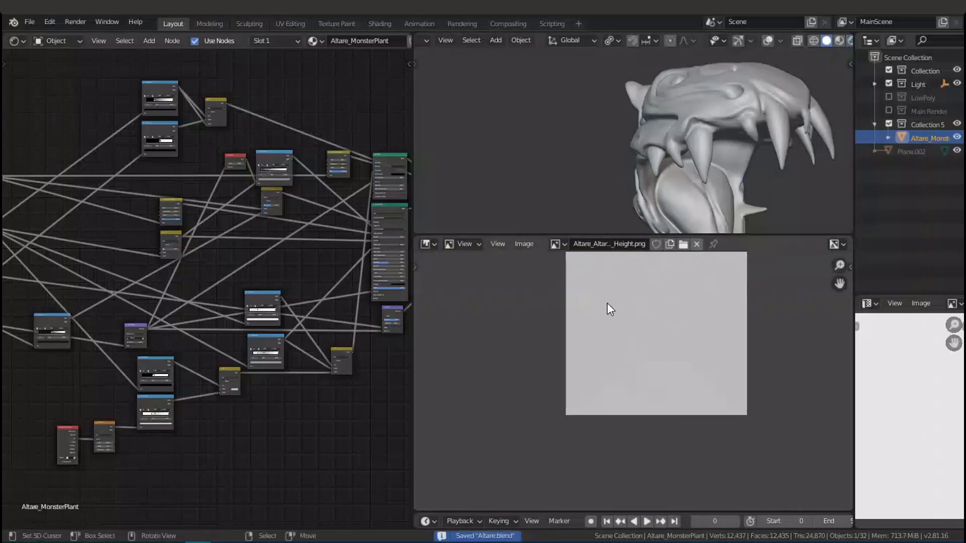
scroll(606, 292, up, 2)
scroll(606, 282, up, 1)
key(z)
click(674, 110)
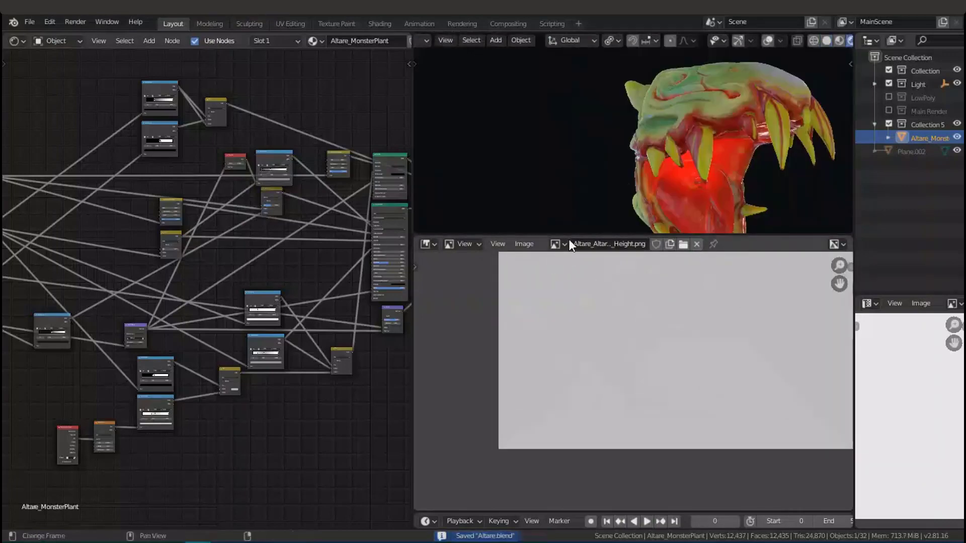
Display the image Altare_Altare_MonsterPlant_Normal.png in the Image Editor and inspect its relief details
click(564, 244)
text(mon)
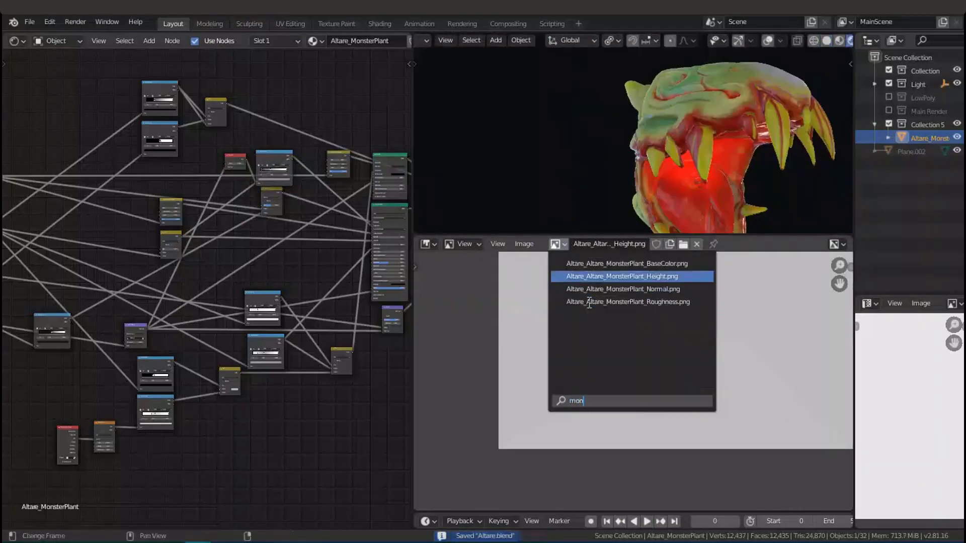
click(626, 289)
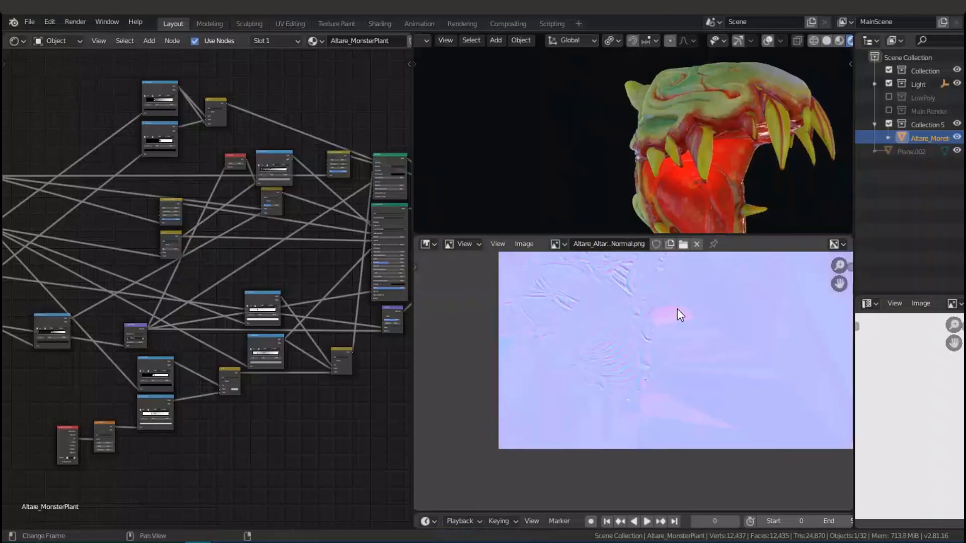
scroll(557, 350, up, 5)
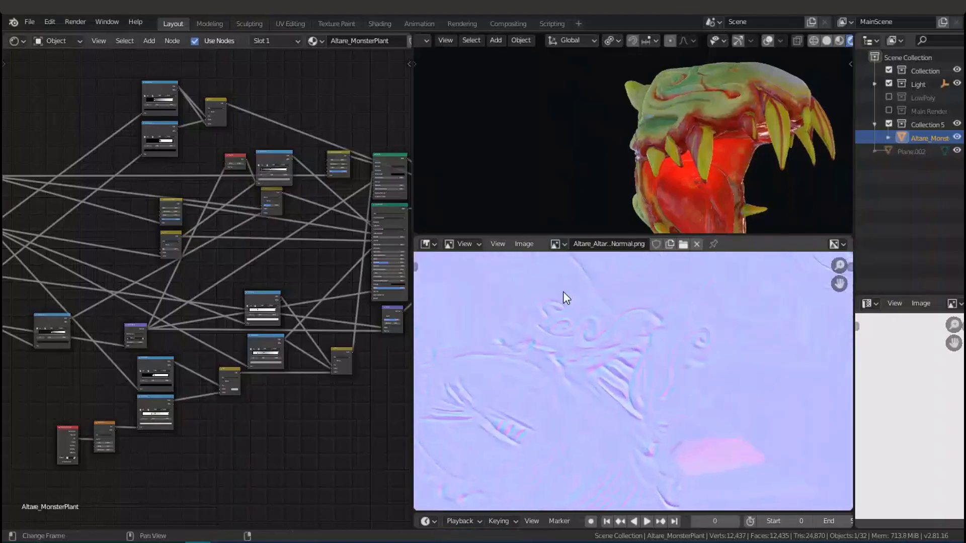
scroll(692, 328, down, 4)
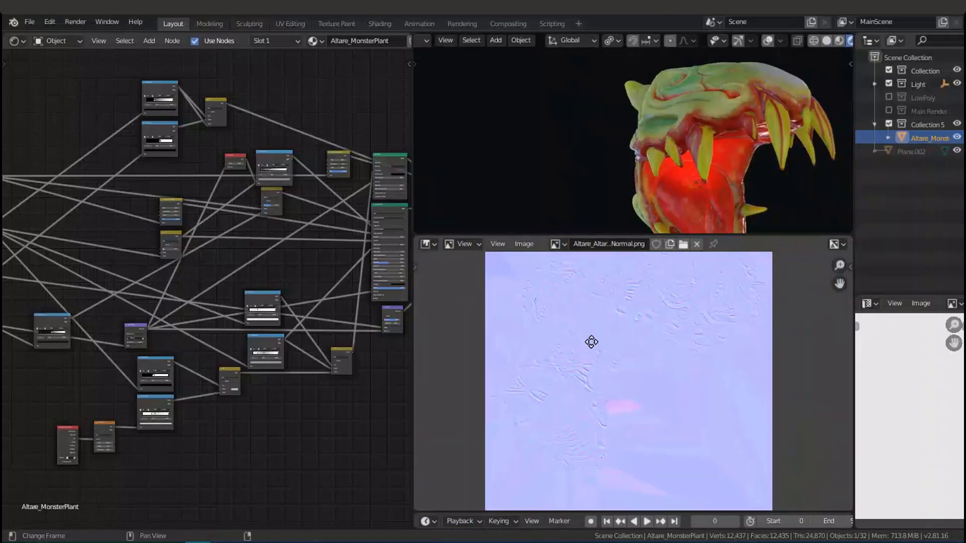
scroll(664, 327, down, 1)
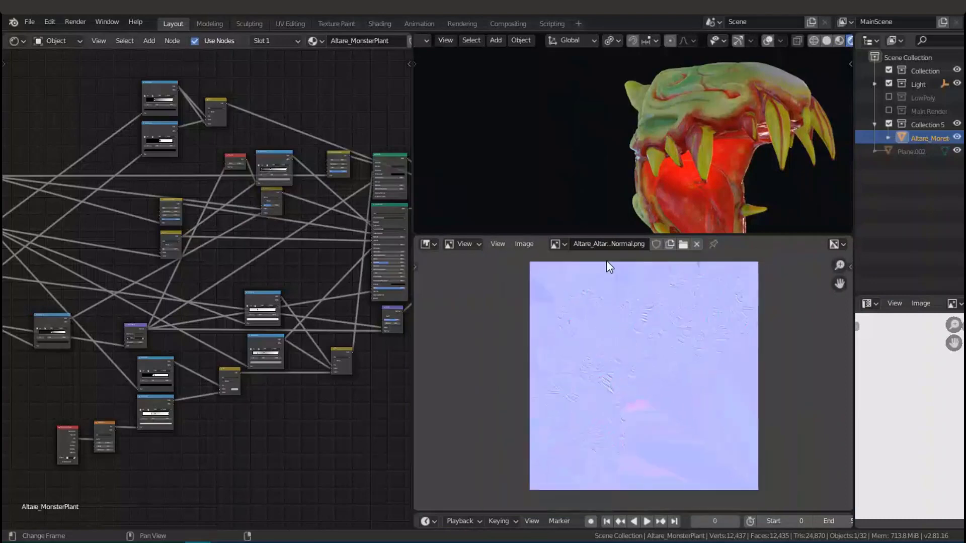
Display the image Altare_Altare_MonsterPlant_Roughness.png in the Image Editor and inspect its details up close
click(556, 245)
text(mon)
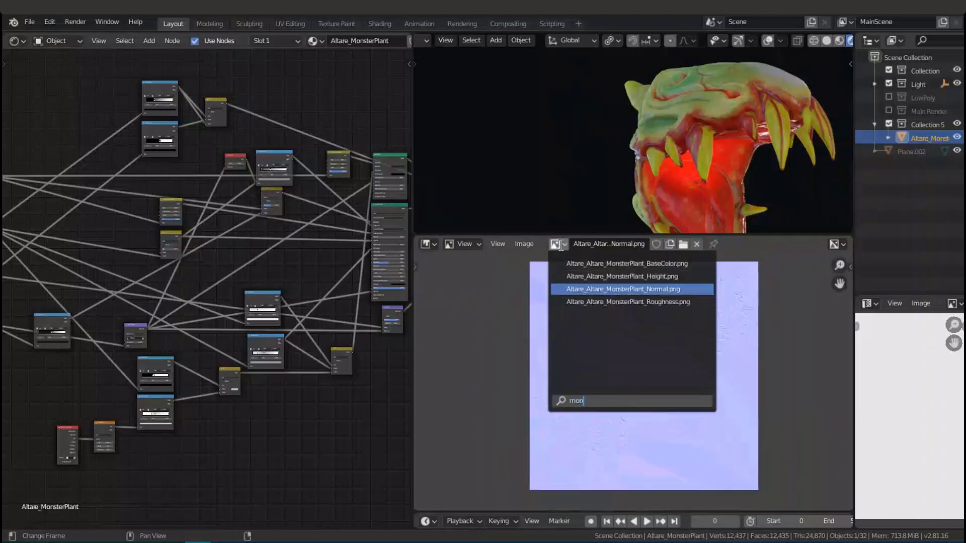
click(594, 302)
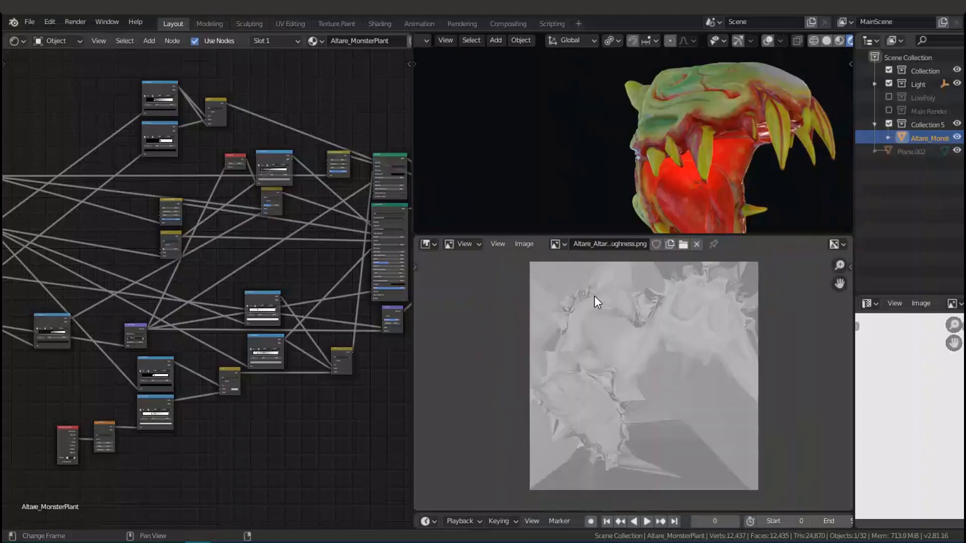
scroll(611, 378, up, 5)
middle_drag(560, 360, 688, 379)
middle_drag(721, 294, 674, 313)
scroll(683, 328, down, 2)
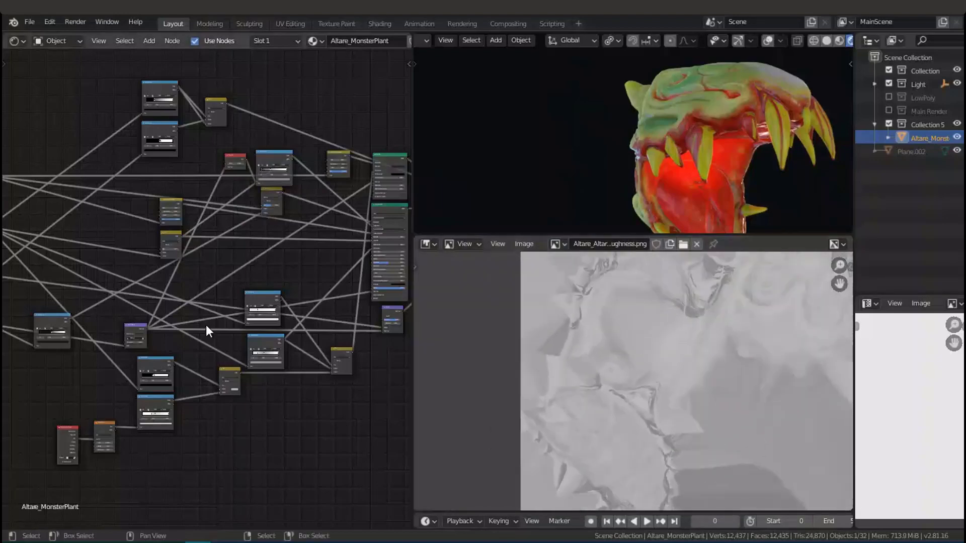
scroll(208, 325, down, 1)
middle_drag(256, 326, 312, 334)
scroll(301, 267, down, 2)
middle_drag(302, 253, 246, 249)
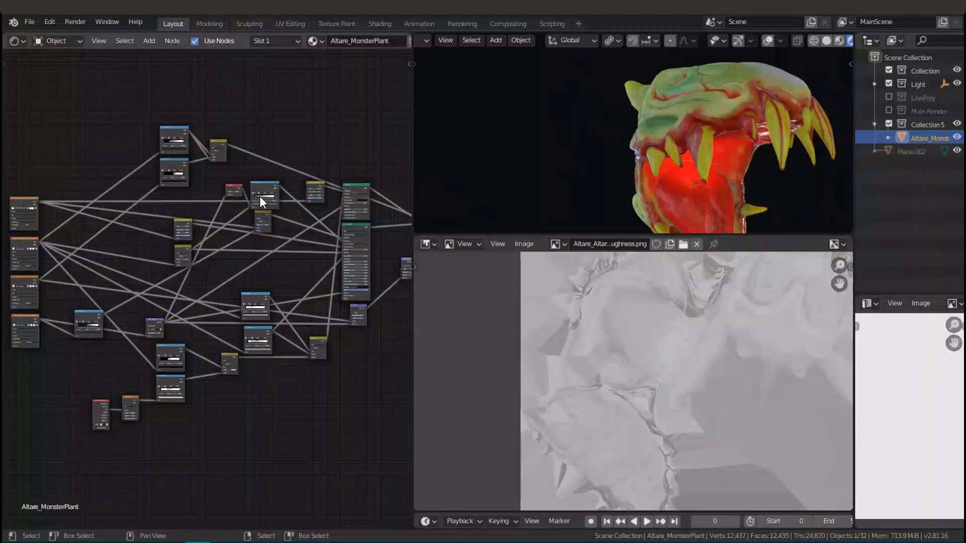
click(80, 44)
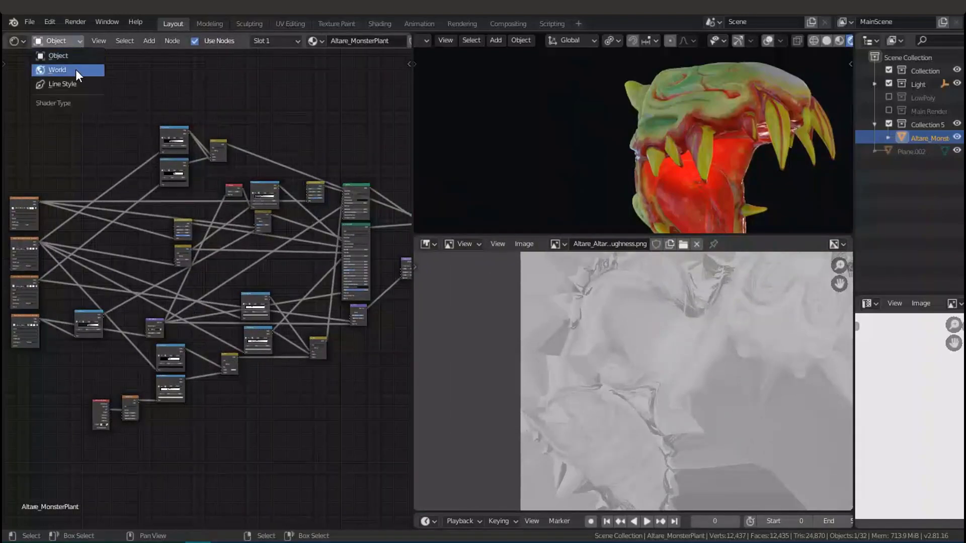
click(23, 41)
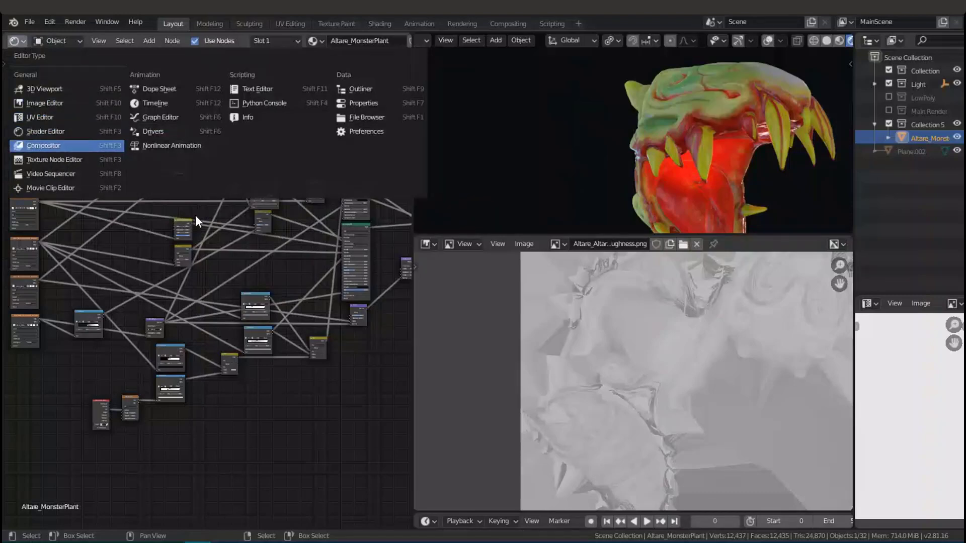
scroll(270, 256, up, 2)
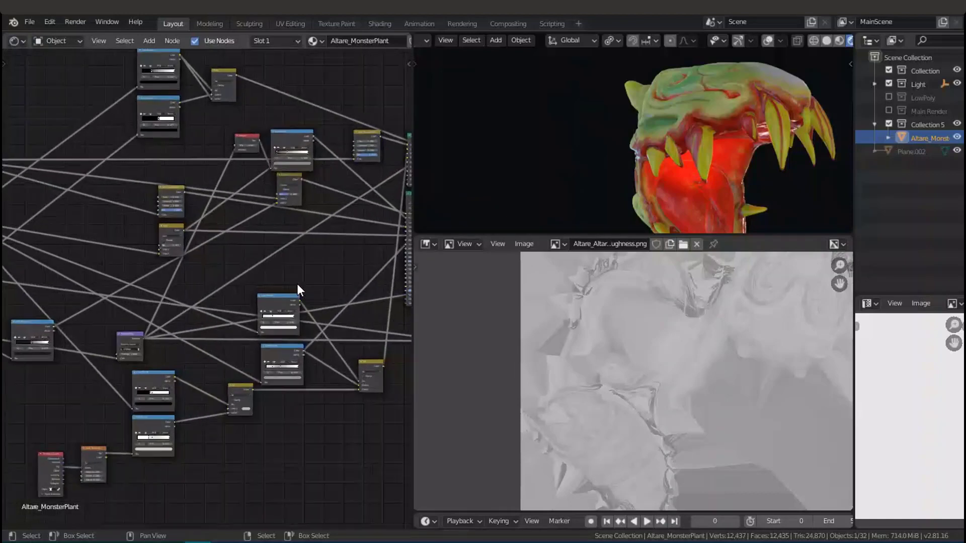
Display the image Altare_Altare_MonsterPlant_BaseColor.png in the Image Editor
click(556, 245)
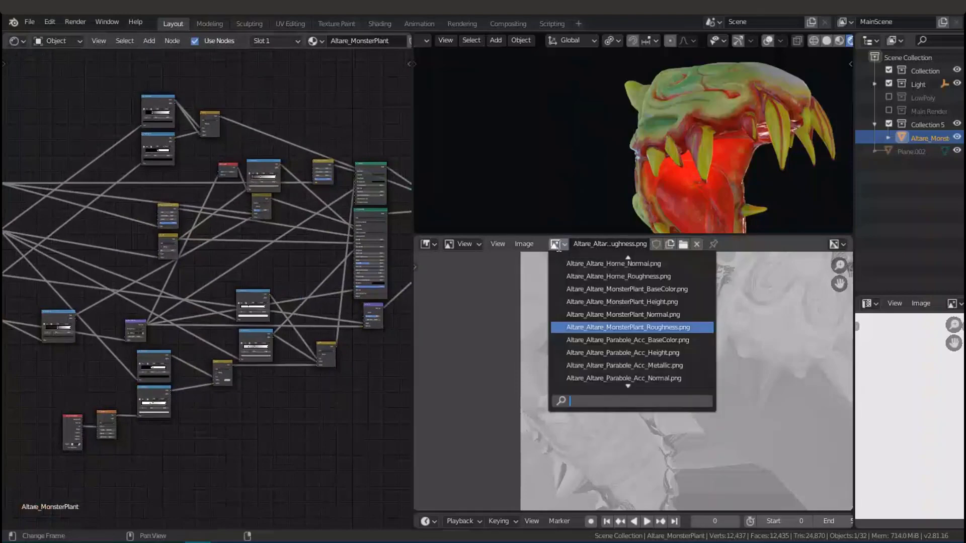
text(mon)
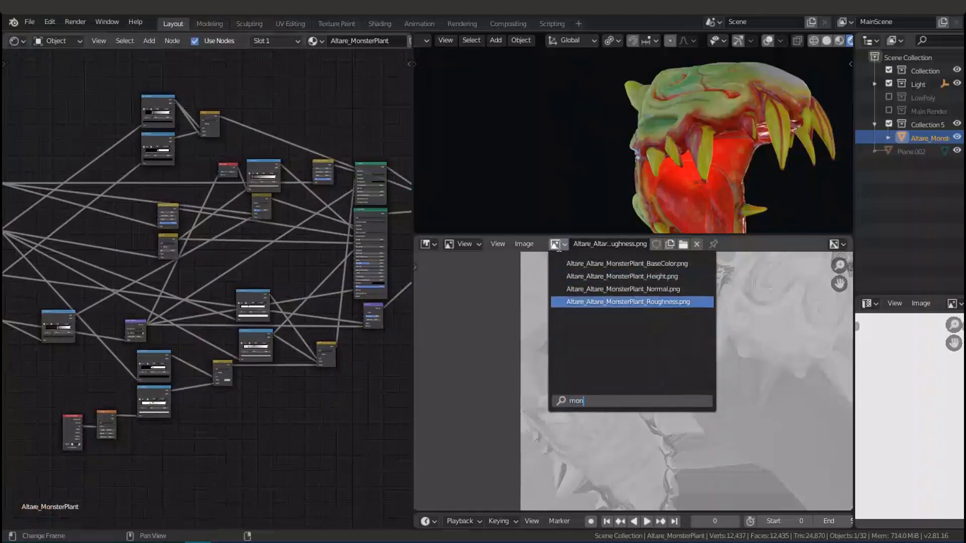
key(Up)
key(Up)
key(Return)
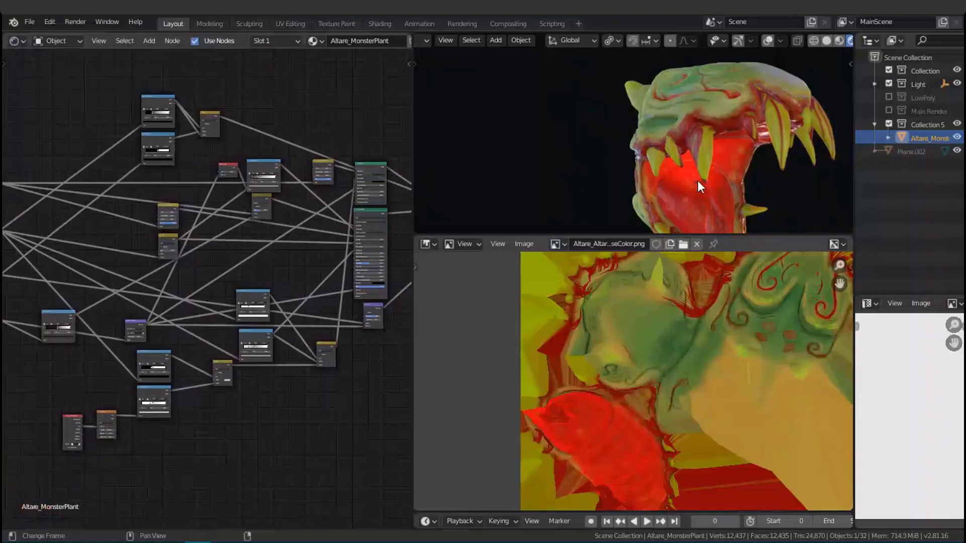
Save the file Altare.blend
middle_drag(630, 165, 591, 153)
scroll(599, 153, down, 5)
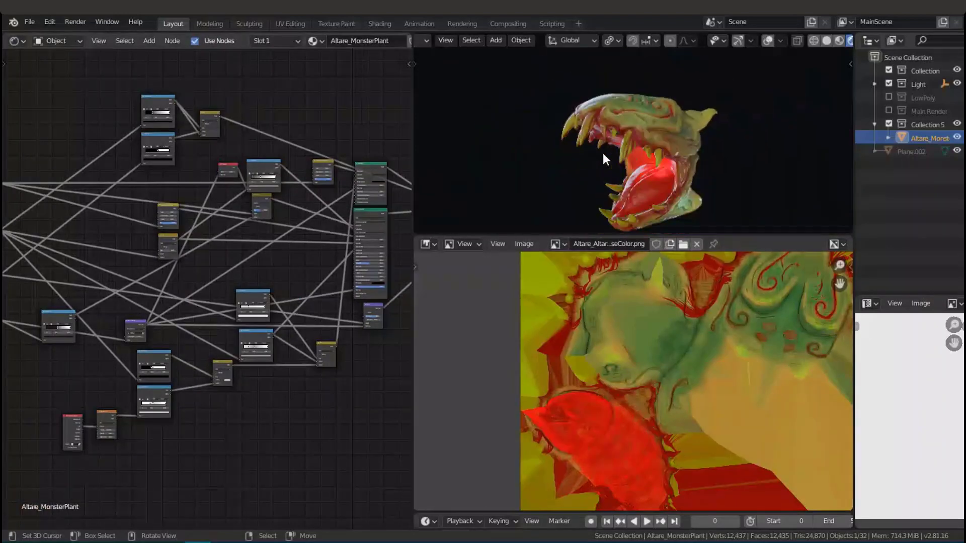
scroll(614, 162, up, 2)
key(ctrl+s)
scroll(300, 204, down, 3)
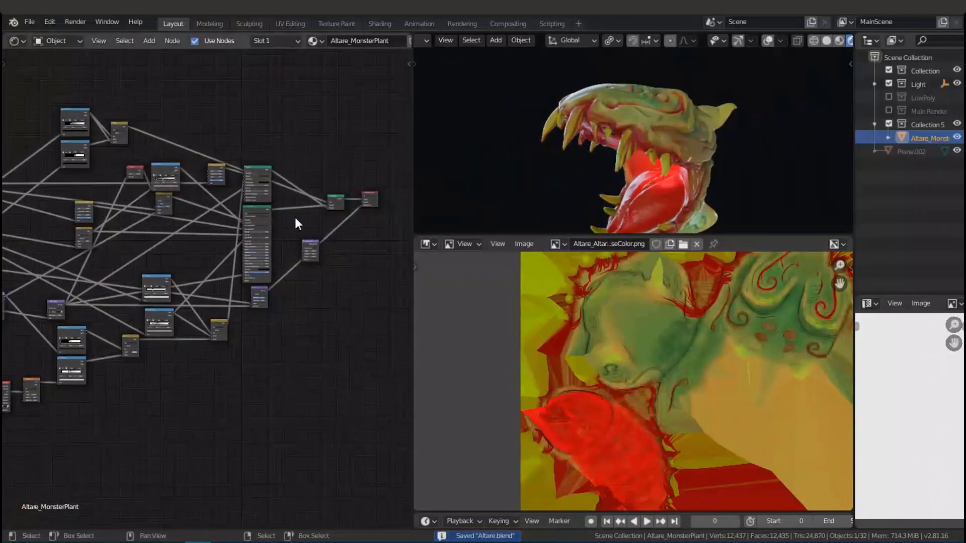
Examine the Specular and Principled BSDF shader nodes and their inputs in the material's node graph
middle_drag(302, 242, 252, 264)
scroll(279, 108, up, 3)
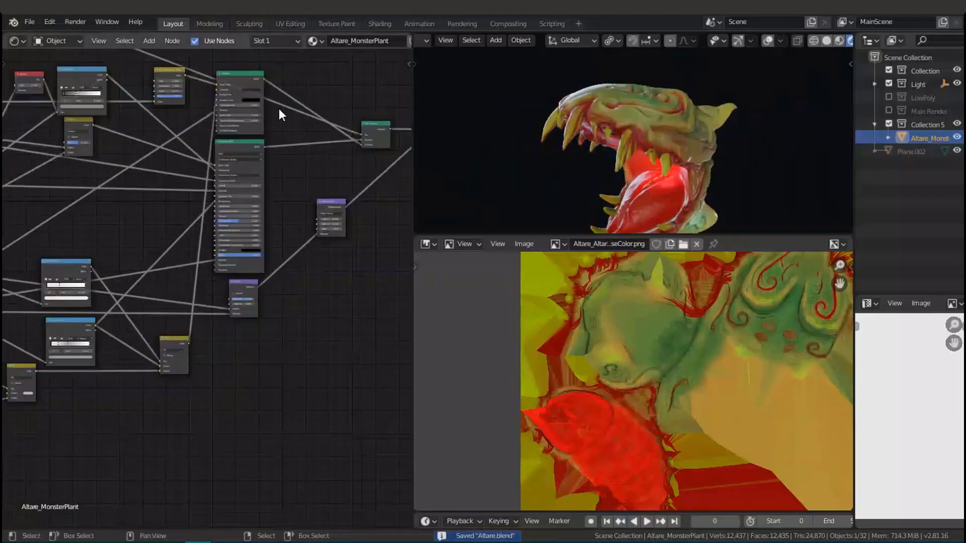
middle_drag(279, 107, 309, 140)
scroll(285, 143, up, 2)
scroll(246, 189, up, 1)
middle_drag(260, 189, 276, 208)
scroll(275, 208, down, 1)
scroll(276, 207, down, 4)
middle_drag(335, 207, 405, 205)
middle_drag(233, 271, 237, 314)
scroll(338, 171, up, 4)
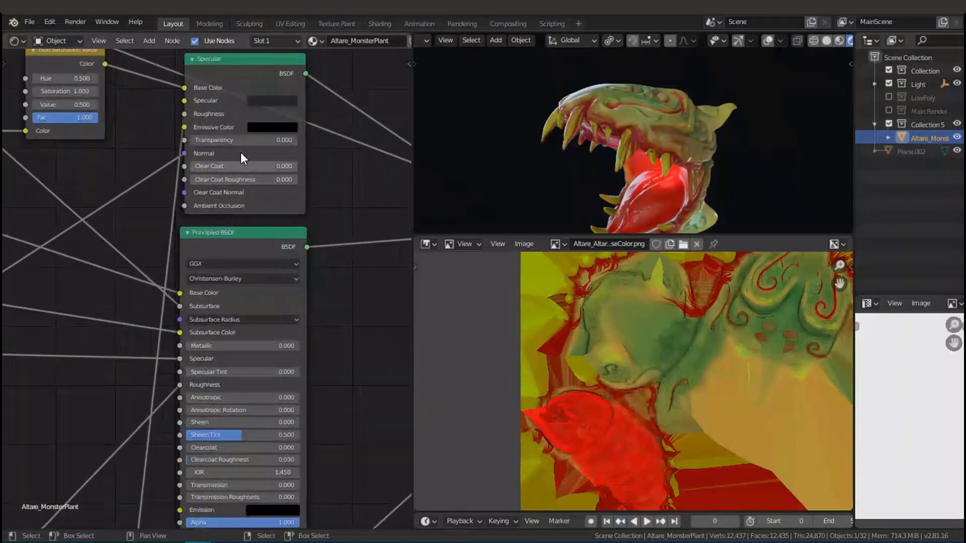
middle_drag(244, 155, 283, 70)
middle_drag(248, 213, 261, 134)
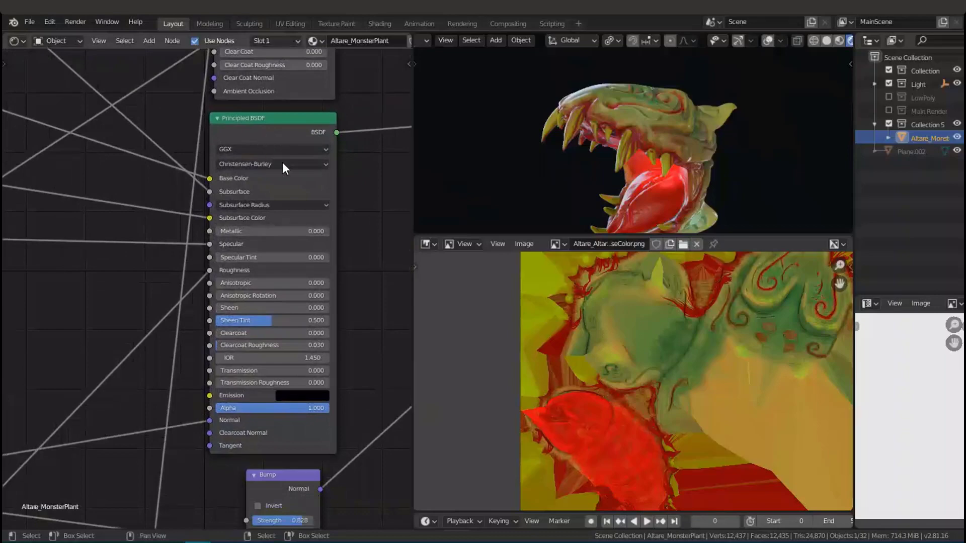
Select the four image texture nodes at the start of the monster plant's node graph
scroll(292, 203, down, 5)
middle_drag(134, 230, 301, 178)
scroll(301, 178, down, 1)
middle_drag(138, 196, 283, 204)
drag(90, 182, 124, 329)
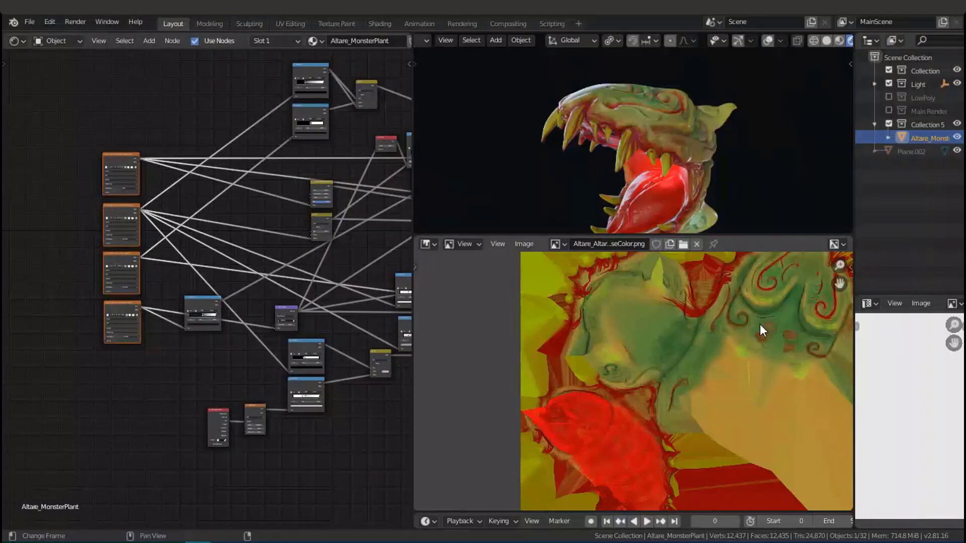
Examine the Color Space settings of the BaseColor, Roughness, Height and Normal texture nodes
middle_drag(324, 296, 302, 330)
scroll(50, 186, up, 2)
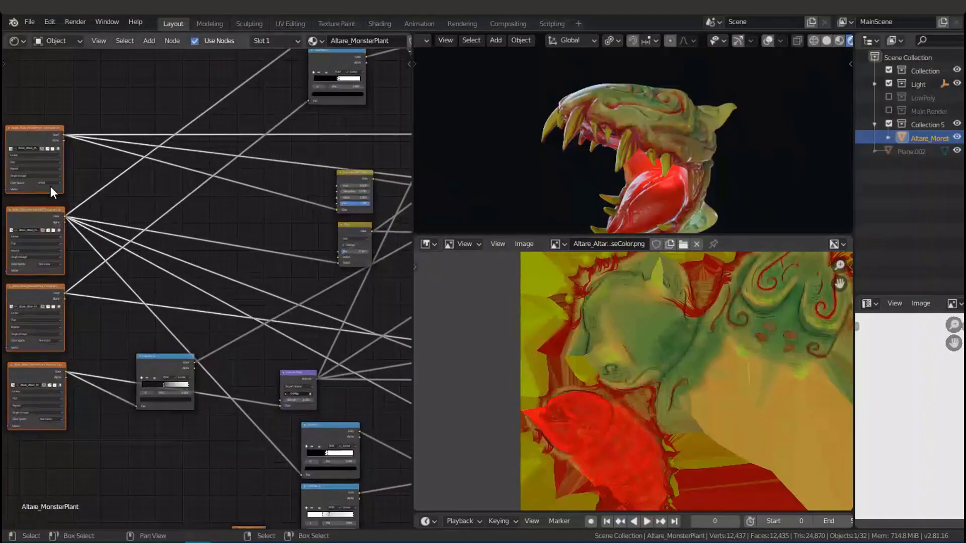
middle_drag(51, 186, 237, 256)
scroll(237, 256, up, 5)
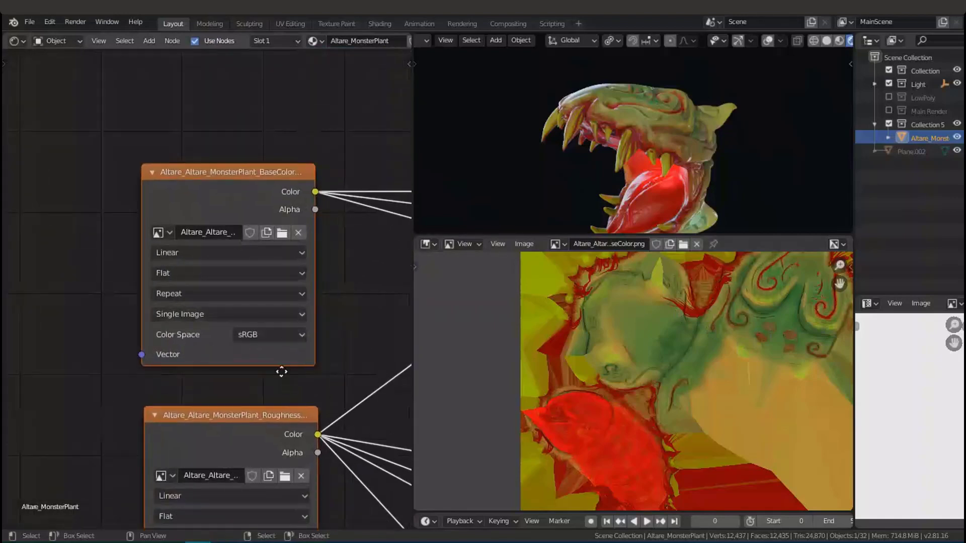
middle_drag(266, 360, 224, 167)
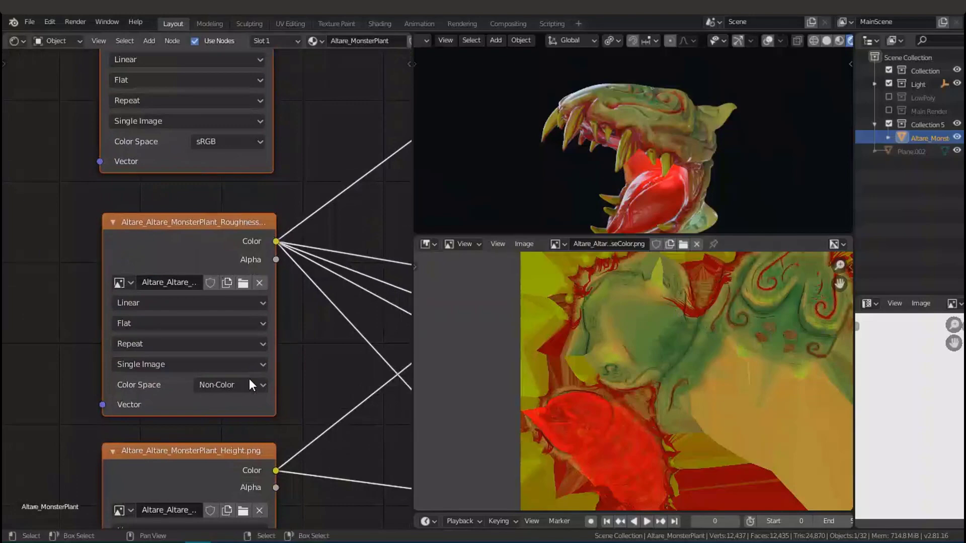
middle_drag(249, 379, 270, 295)
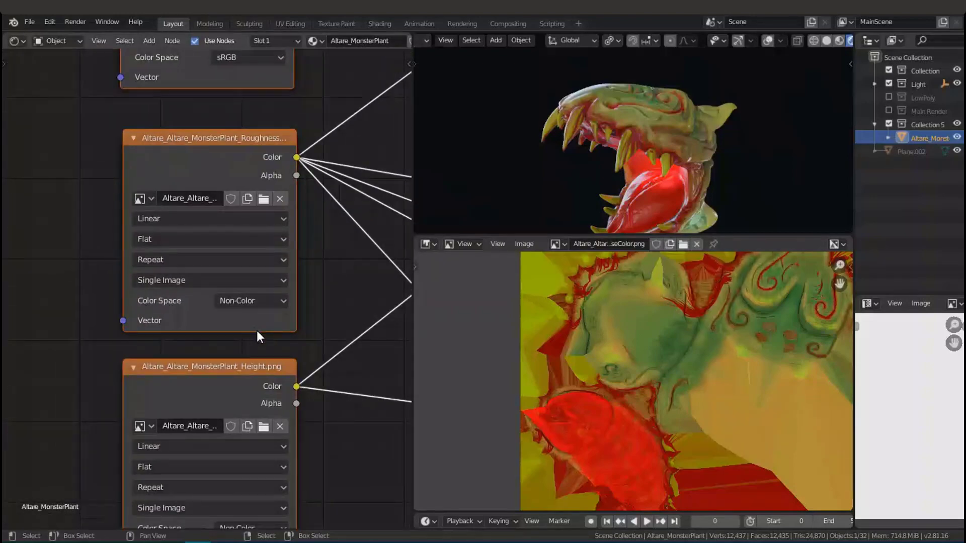
middle_drag(256, 331, 261, 297)
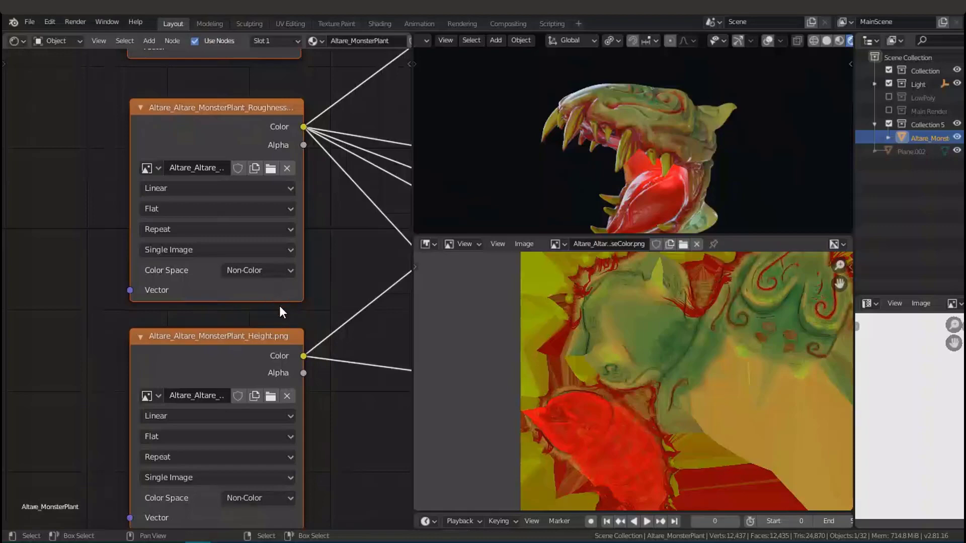
middle_drag(286, 348, 280, 210)
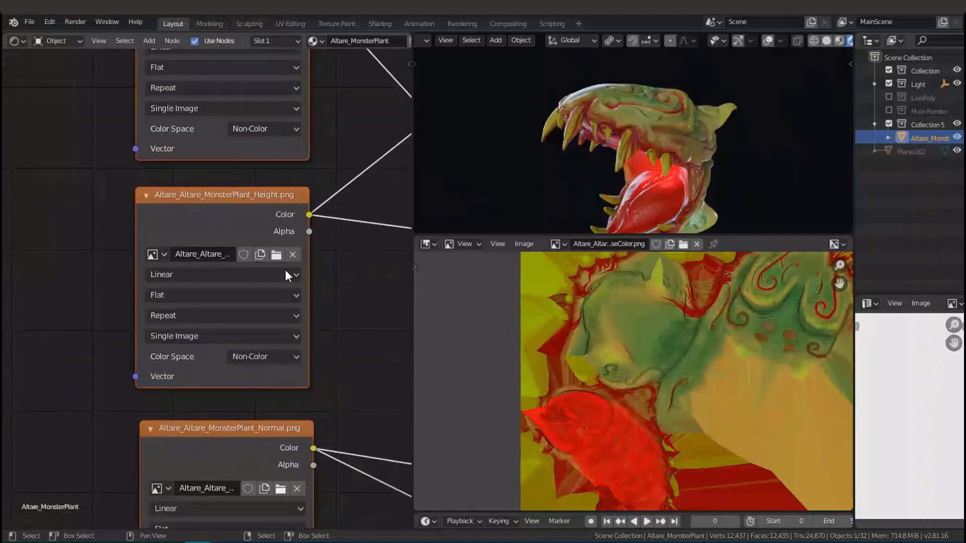
middle_drag(300, 345, 279, 182)
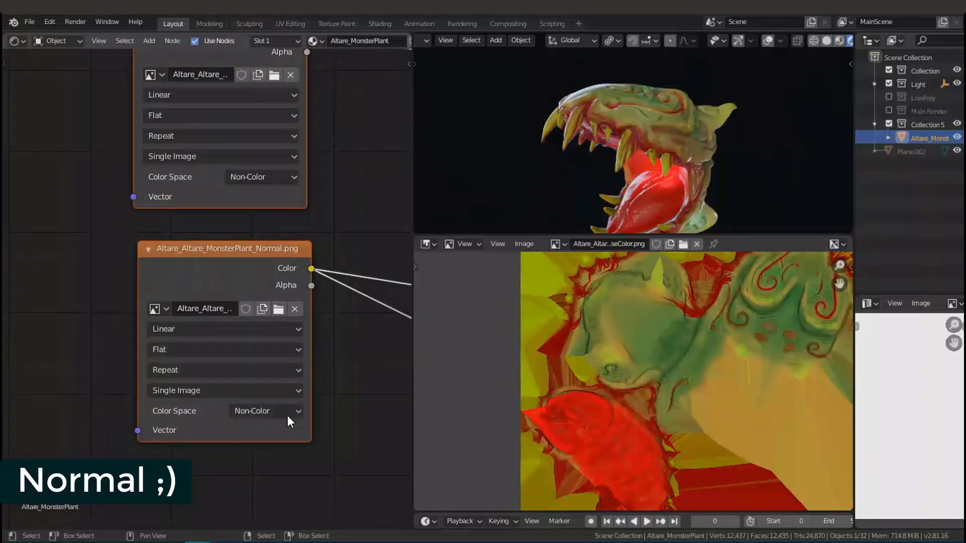
mouse_move(297, 270)
middle_down()
mouse_move(297, 410)
mouse_move(305, 284)
middle_up()
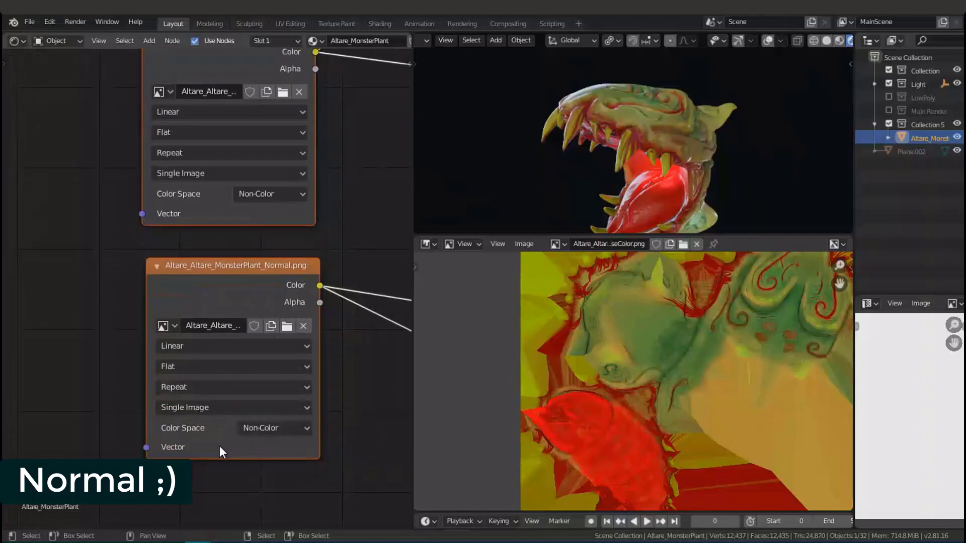
middle_drag(309, 192, 280, 363)
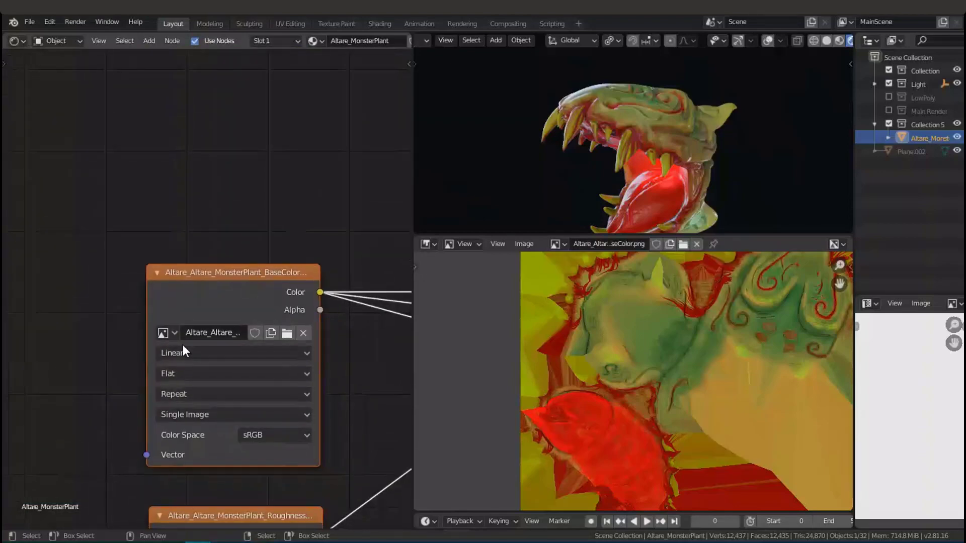
Trace the links from the BaseColor texture node to the color nodes it feeds ahead of the shaders
scroll(209, 345, down, 6)
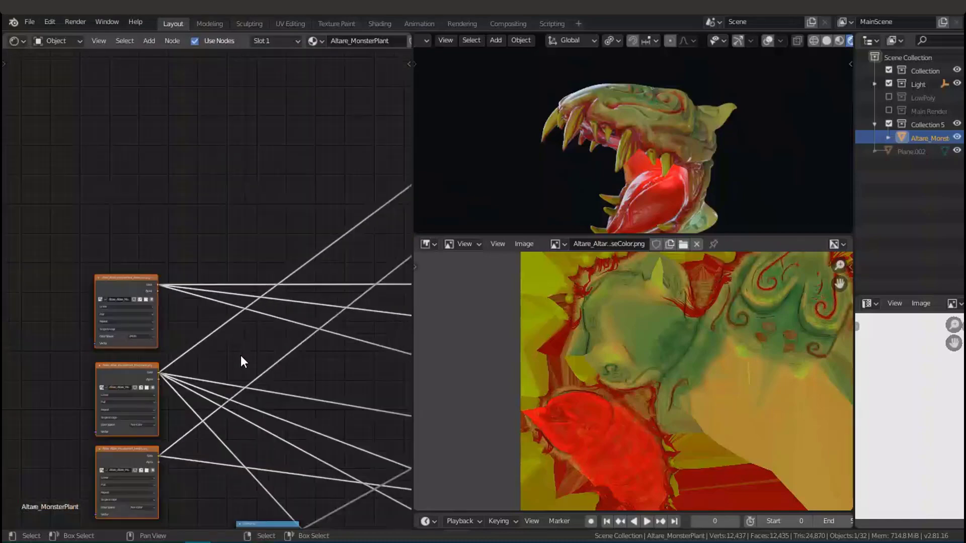
scroll(225, 293, up, 4)
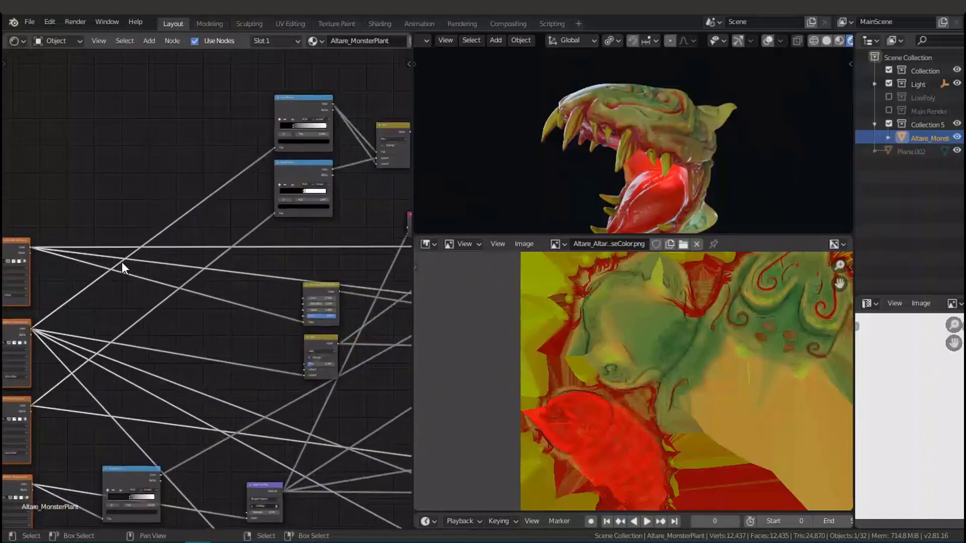
scroll(143, 304, up, 3)
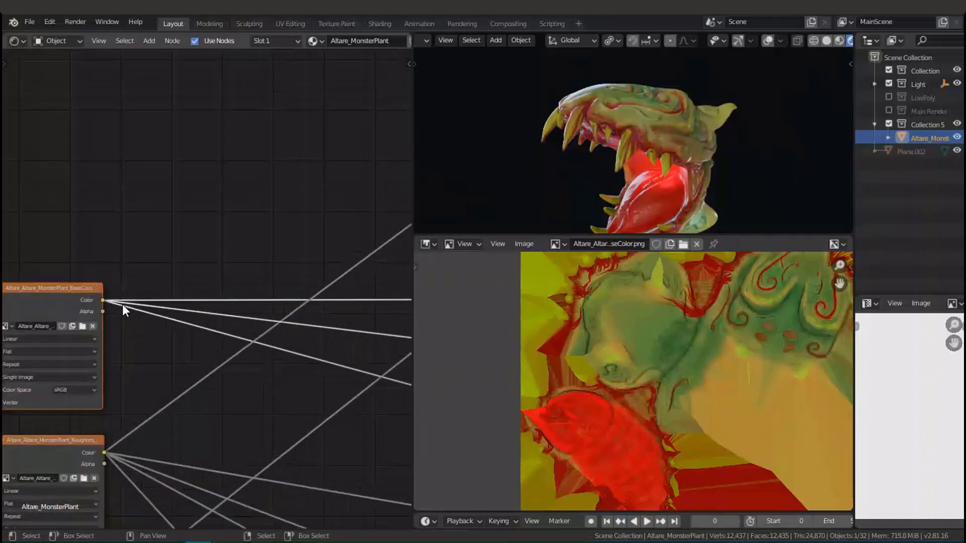
middle_drag(124, 304, 4, 281)
scroll(198, 297, up, 2)
scroll(199, 262, down, 14)
scroll(272, 284, up, 1)
middle_drag(272, 285, 50, 294)
scroll(196, 284, up, 7)
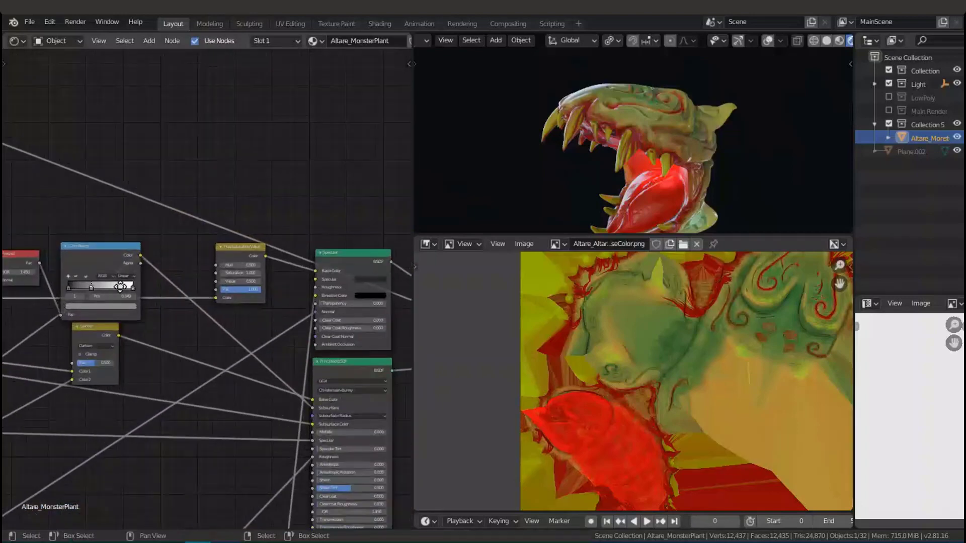
middle_drag(120, 285, 323, 258)
scroll(151, 273, down, 2)
middle_drag(127, 290, 95, 261)
scroll(323, 264, up, 7)
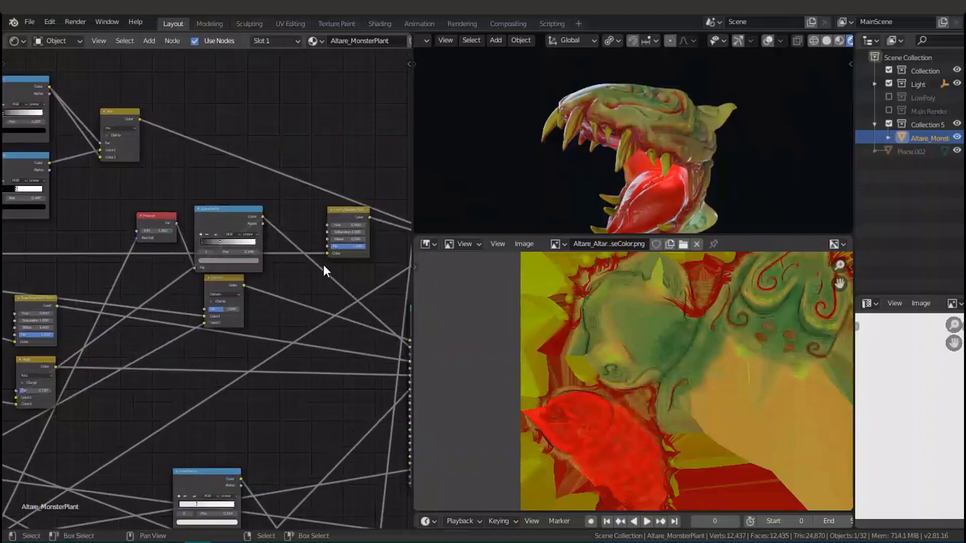
Preview on the mesh the output of the Hue Saturation Value node that feeds the Specular shader's Base Color
middle_drag(190, 281, 5, 320)
scroll(182, 287, up, 6)
mouse_move(160, 193)
mouse_down()
mouse_move(172, 190)
mouse_move(160, 202)
mouse_up()
middle_drag(268, 279, 315, 319)
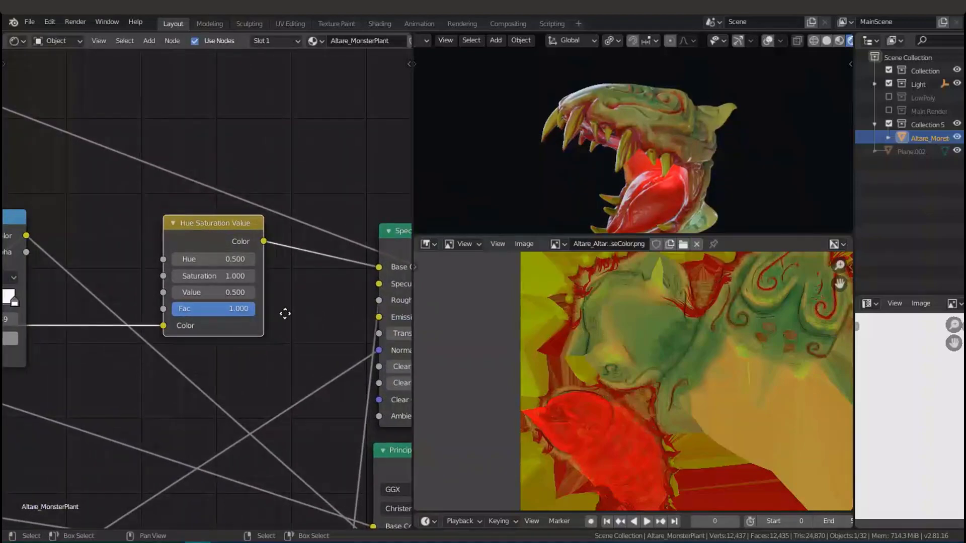
scroll(282, 312, up, 3)
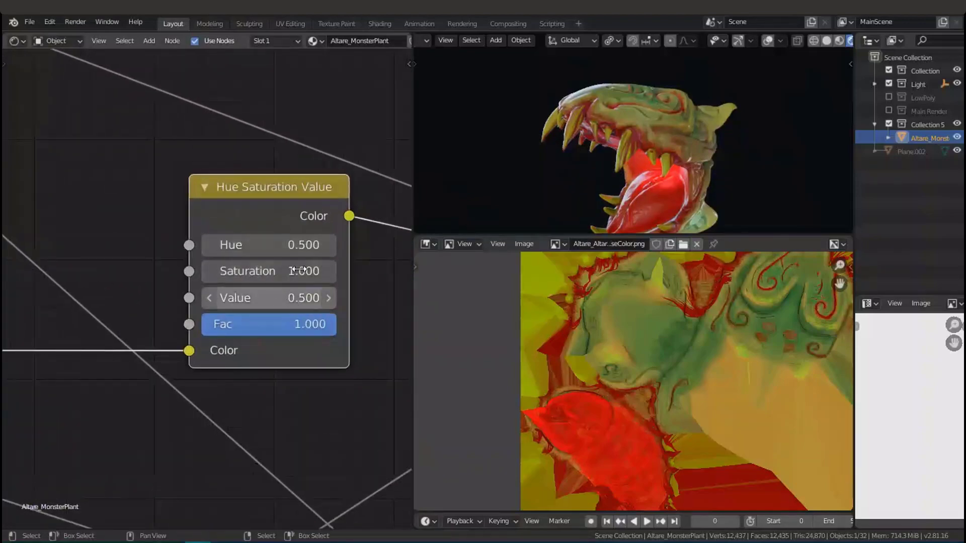
ctrl+shift+click(307, 199)
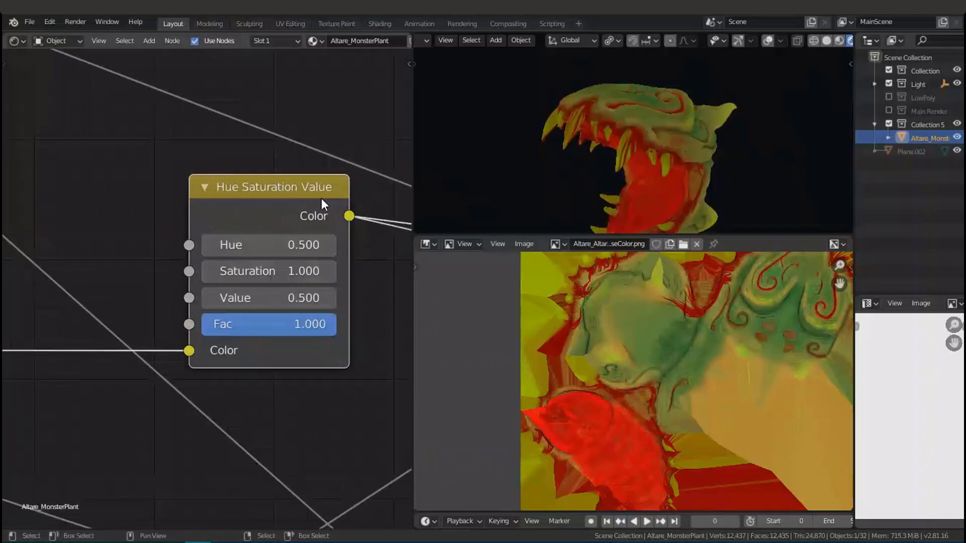
mouse_move(625, 189)
middle_down()
mouse_move(697, 196)
mouse_move(676, 189)
middle_up()
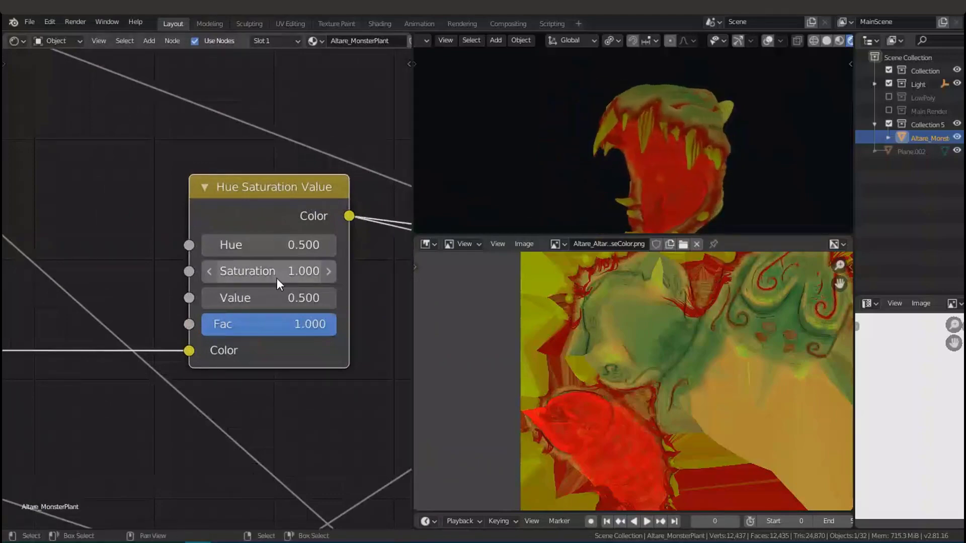
Move the Hue Saturation Value node across the graph to sit just above and beside the BaseColor texture node
ctrl+middle_drag(276, 280, 358, 295)
scroll(332, 297, down, 5)
key(g)
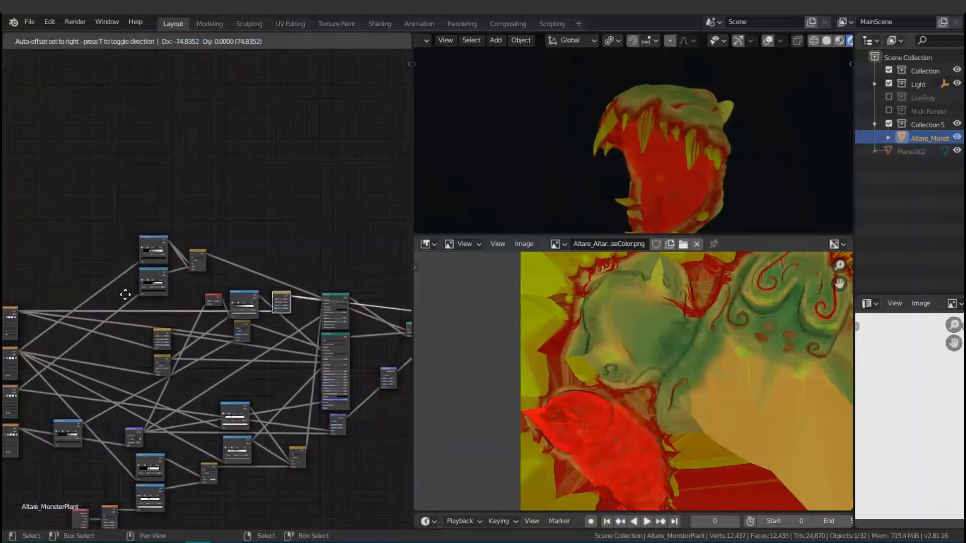
click(52, 281)
middle_drag(52, 282, 257, 283)
scroll(251, 285, up, 20)
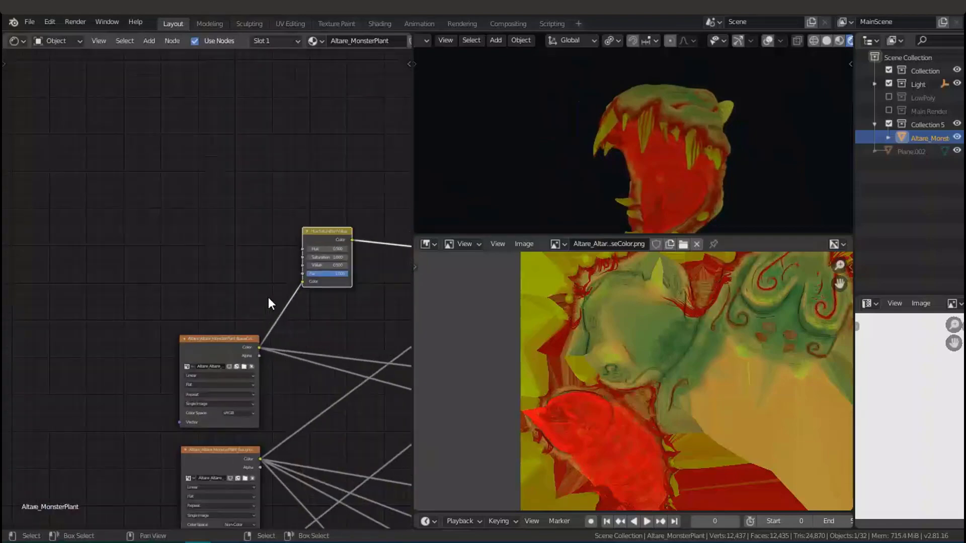
Compare the Hue Saturation Value output with the raw BaseColor texture by previewing each one on the mesh
middle_drag(294, 308, 158, 287)
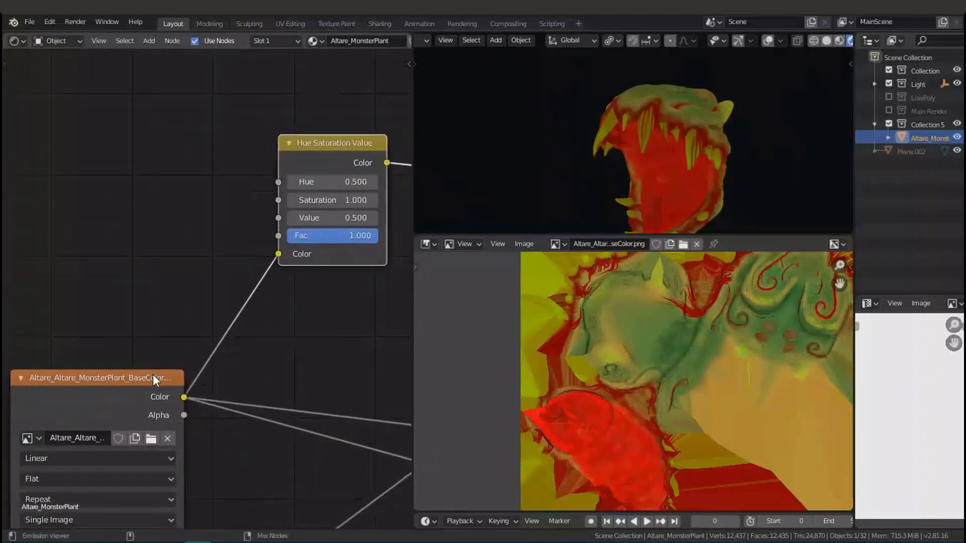
ctrl+shift+click(364, 153)
ctrl+shift+click(147, 381)
middle_drag(681, 122, 621, 129)
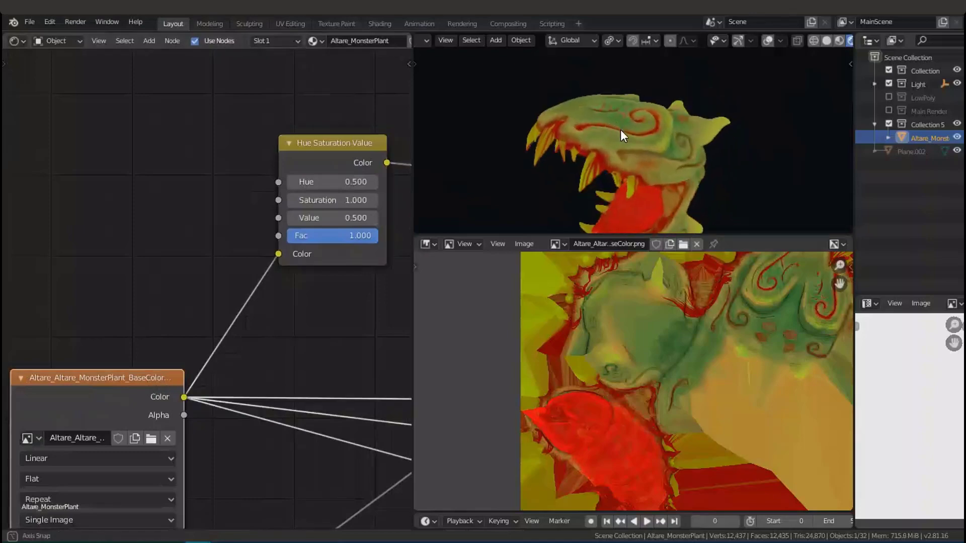
Examine the raw BaseColor preview close up on the plant's head and the BaseColor texture node's links across the graph
scroll(622, 131, up, 4)
scroll(283, 314, down, 5)
middle_drag(283, 314, 114, 290)
scroll(114, 291, down, 2)
scroll(216, 295, down, 6)
middle_drag(220, 295, 207, 295)
scroll(150, 284, down, 4)
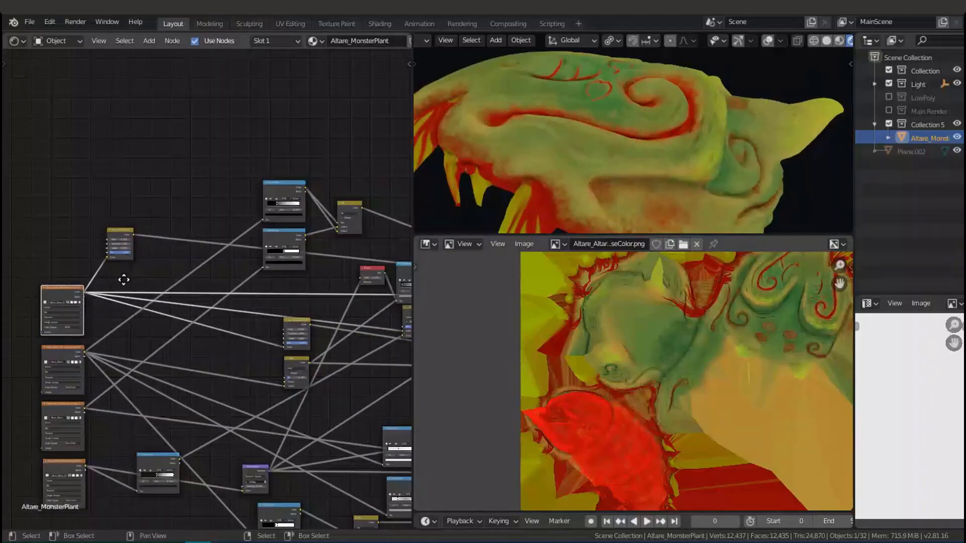
scroll(75, 282, up, 1)
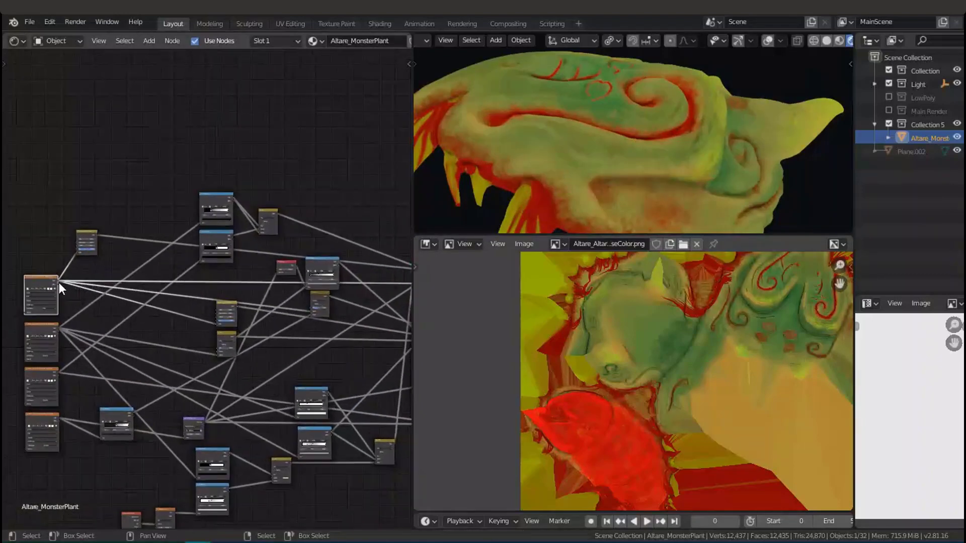
Add a Reroute point just beside the BaseColor texture node's Color output, below the Hue Saturation Value node
scroll(89, 273, up, 6)
middle_drag(194, 267, 364, 274)
scroll(62, 242, up, 5)
middle_drag(99, 238, 207, 252)
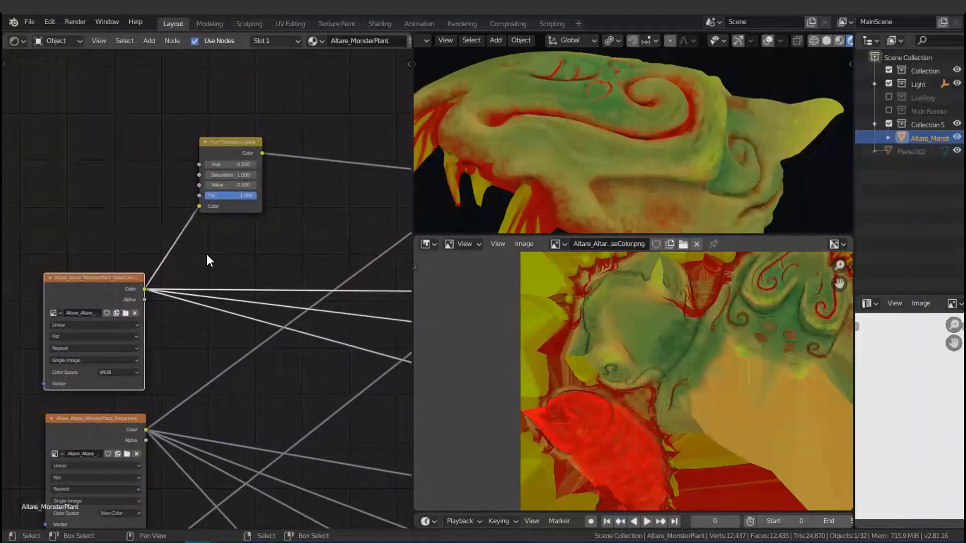
scroll(216, 255, up, 6)
key(shift+a)
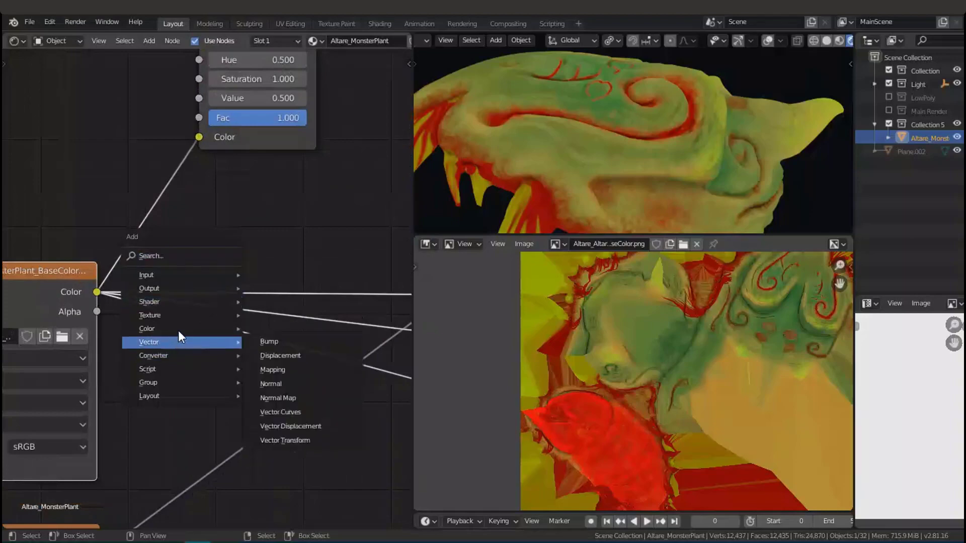
mouse_move(170, 388)
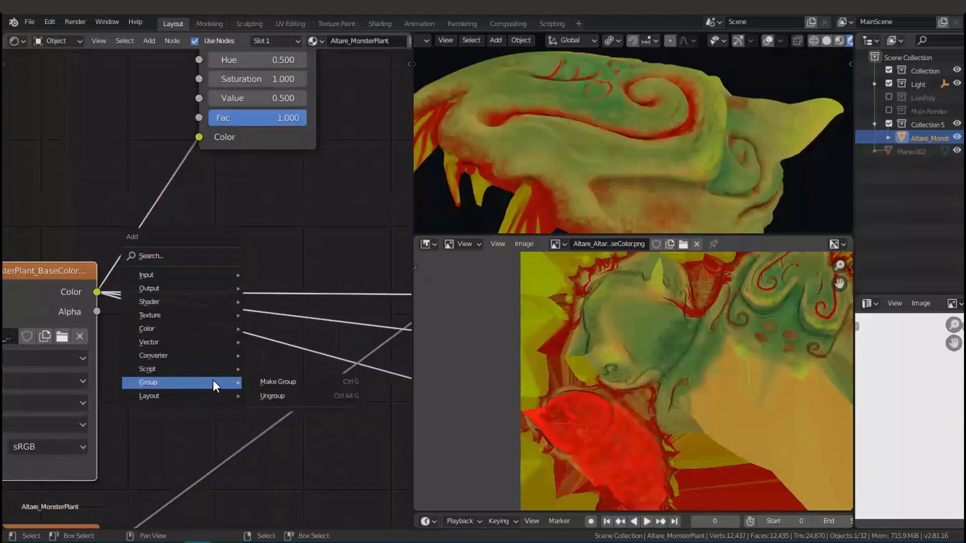
mouse_move(190, 377)
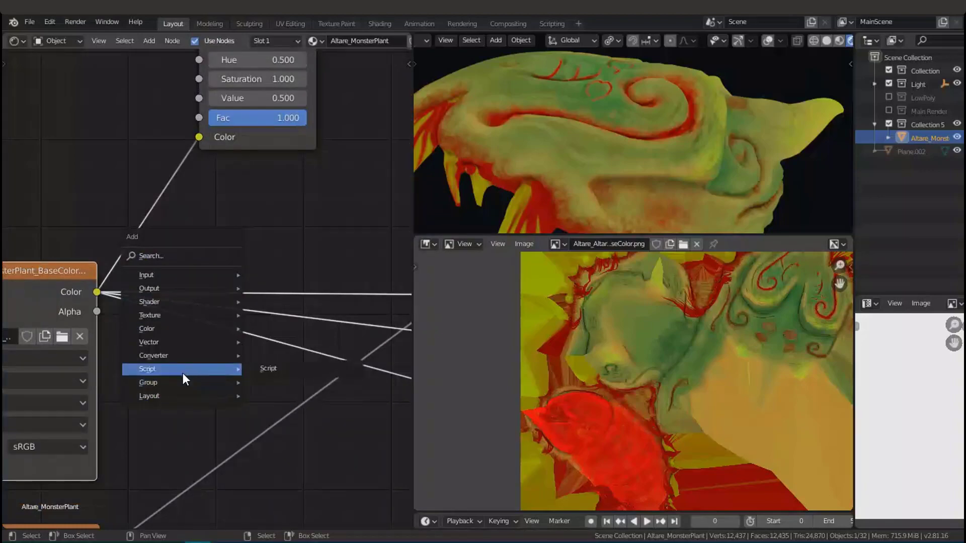
mouse_move(234, 396)
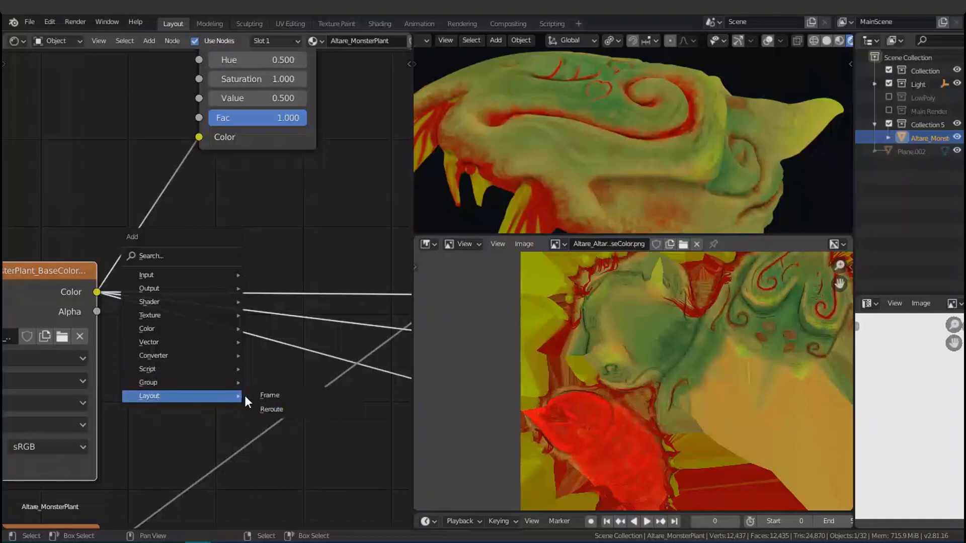
click(269, 410)
click(157, 250)
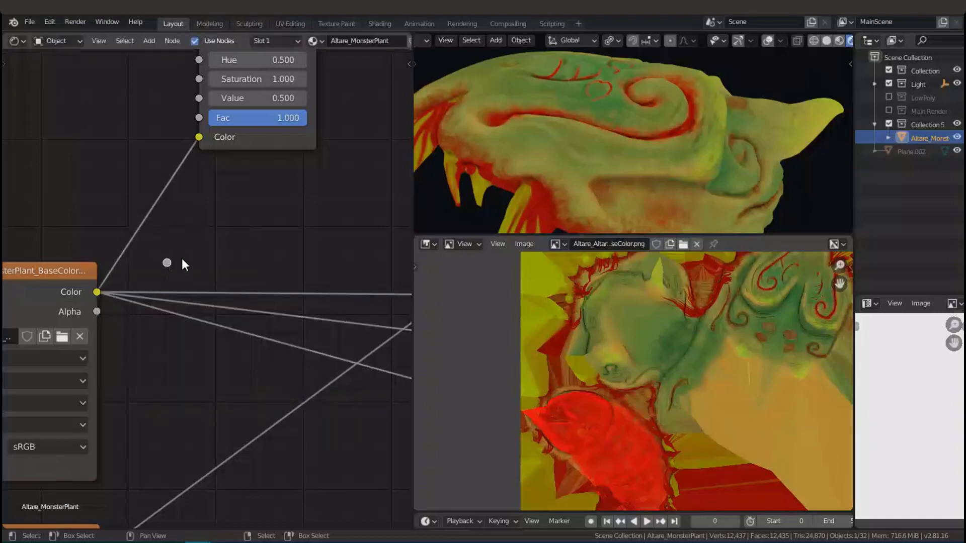
Link the BaseColor texture node's Color output to the new reroute point
mouse_move(168, 263)
mouse_down()
mouse_move(97, 292)
mouse_move(162, 263)
mouse_up()
click(94, 293)
scroll(189, 257, down, 2)
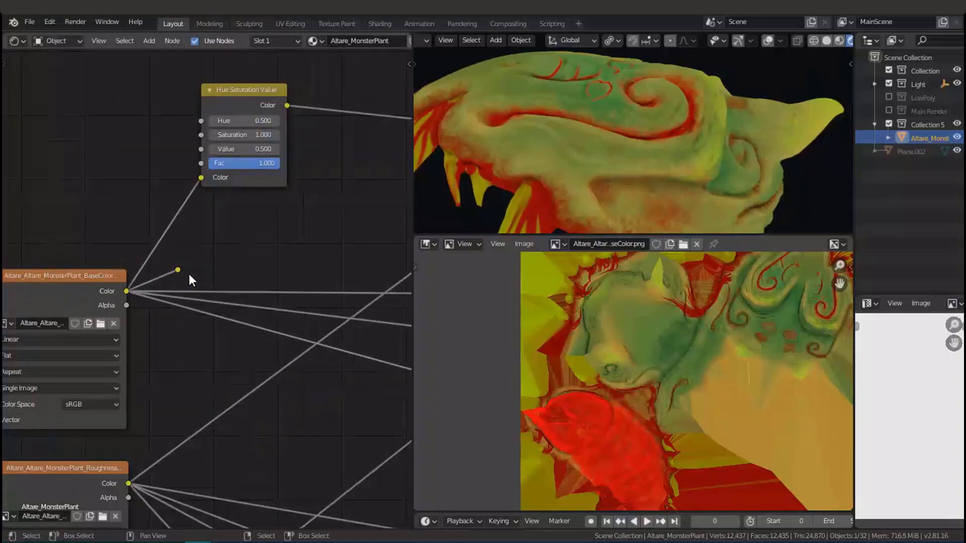
key(ctrl+z)
drag(126, 292, 179, 272)
scroll(257, 270, down, 6)
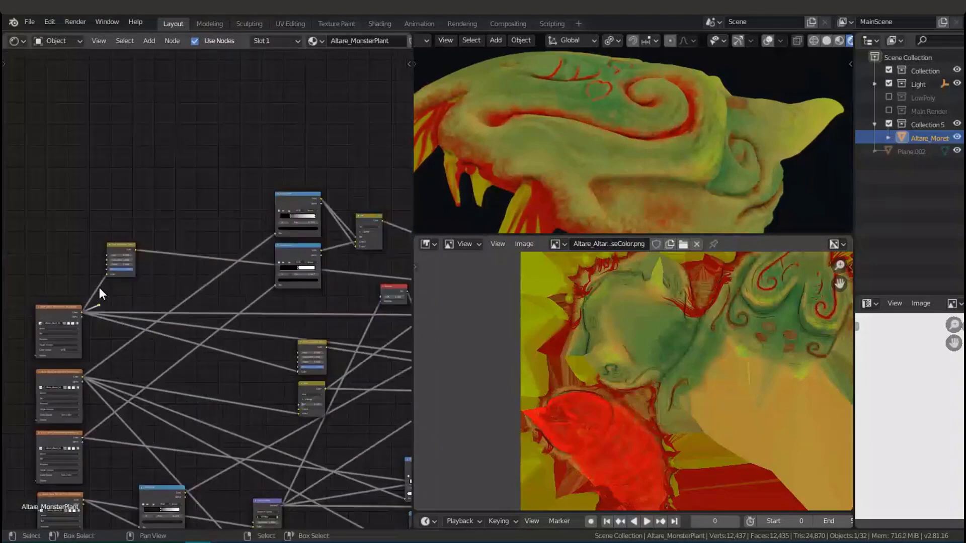
Move the BaseColor reroute point next to the Specular shader and insert another reroute on the link entering its Base Color
middle_drag(251, 279, 138, 276)
scroll(232, 287, up, 10)
middle_drag(230, 296, 65, 286)
key(g)
click(294, 301)
scroll(63, 292, up, 5)
shift+right_drag(115, 253, 116, 280)
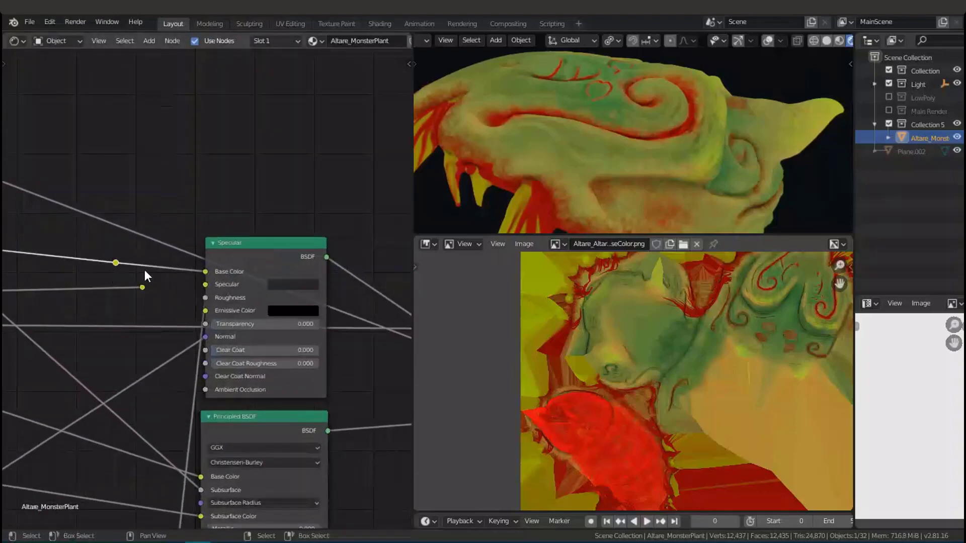
Connect the raw BaseColor reroute to the Specular shader's Base Color and inspect the shaded result on the head
scroll(151, 281, up, 2)
scroll(192, 292, down, 7)
middle_drag(192, 292, 206, 308)
scroll(168, 325, up, 5)
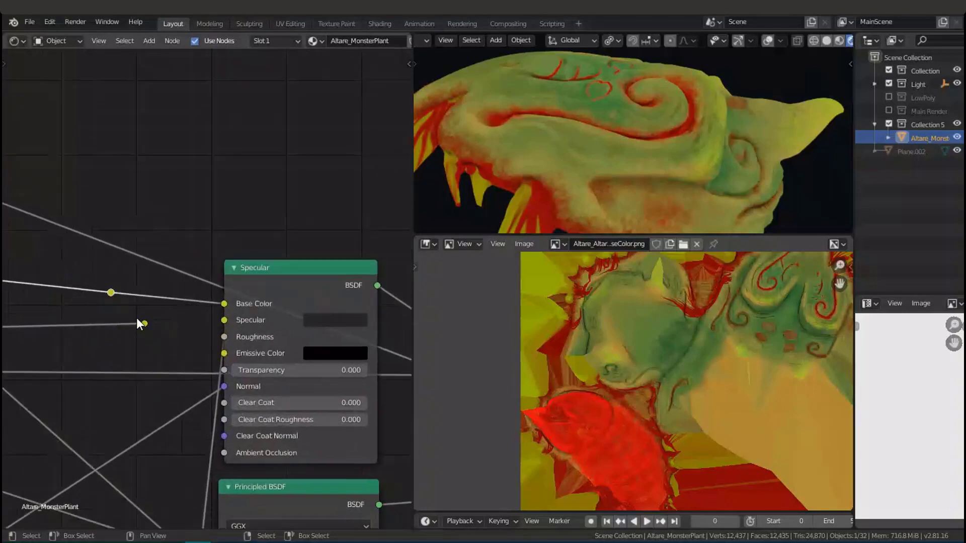
drag(145, 323, 224, 303)
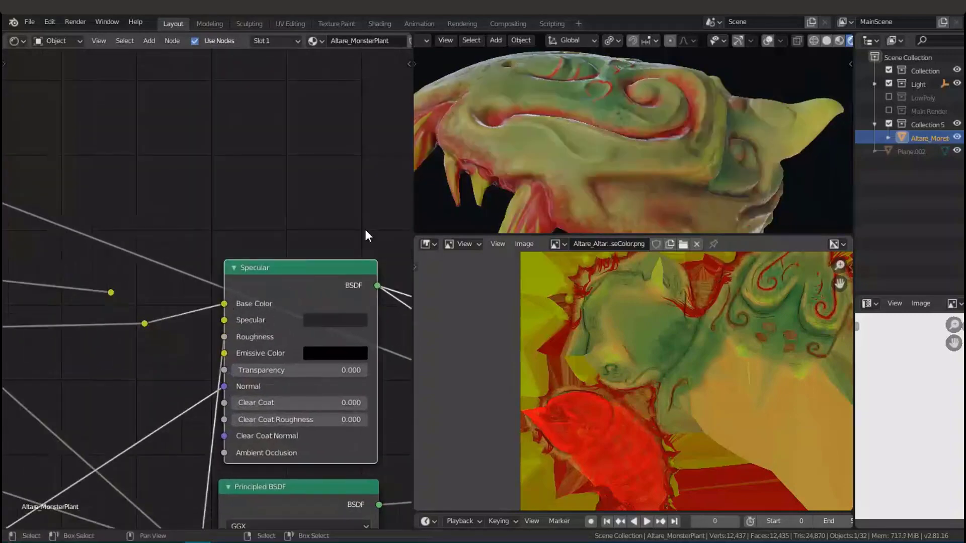
mouse_move(629, 172)
middle_down()
mouse_move(663, 186)
mouse_move(643, 159)
middle_up()
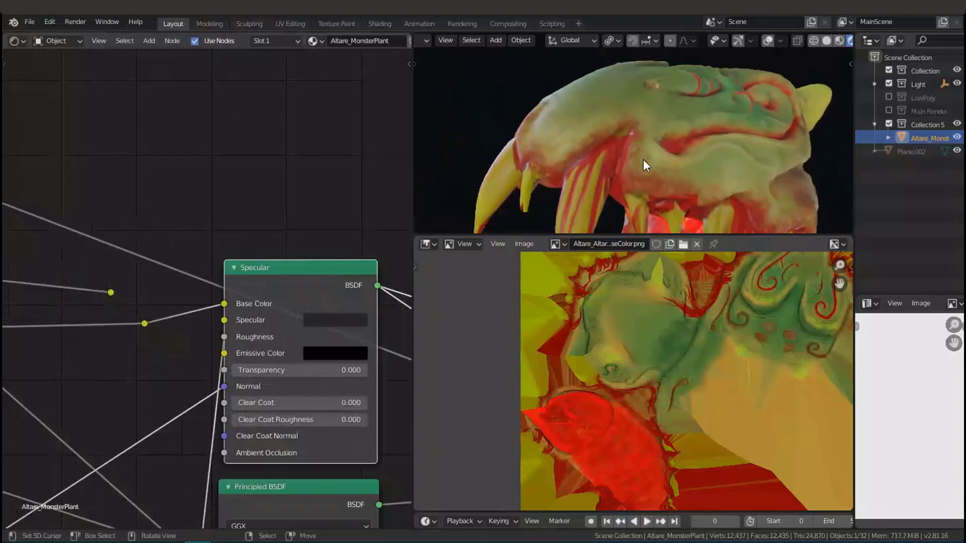
scroll(644, 158, up, 3)
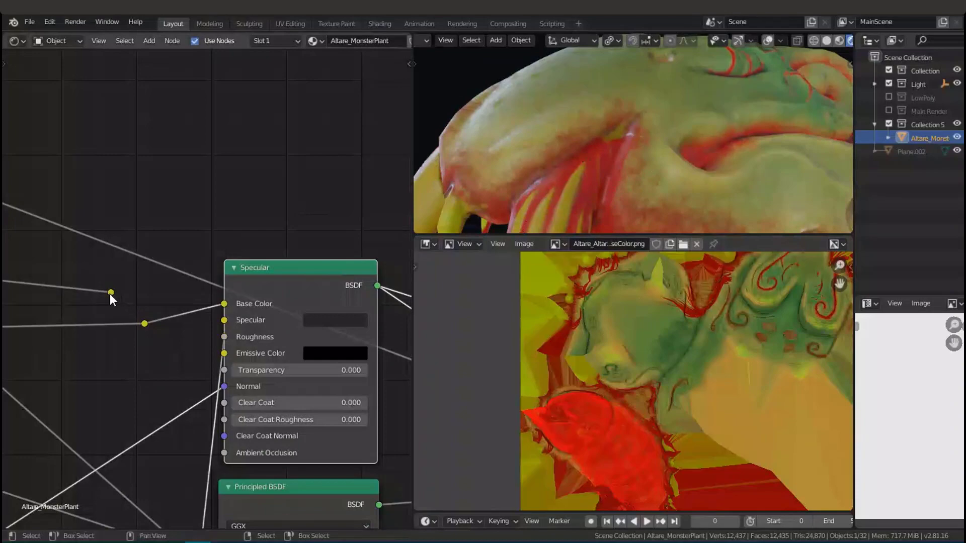
Compare both color sources by alternately connecting the Hue Saturation Value reroute and the raw BaseColor reroute to Specular's Base Color
drag(110, 294, 227, 302)
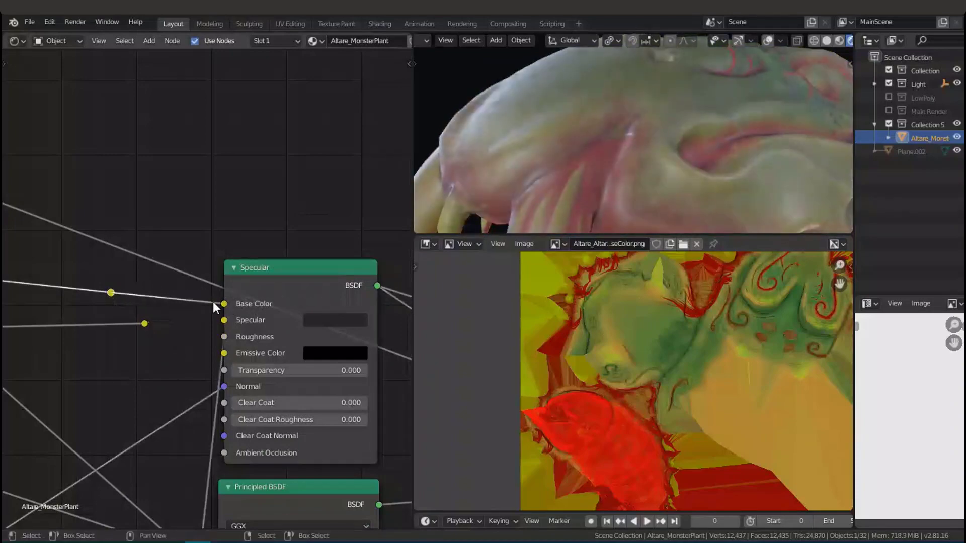
scroll(569, 182, up, 3)
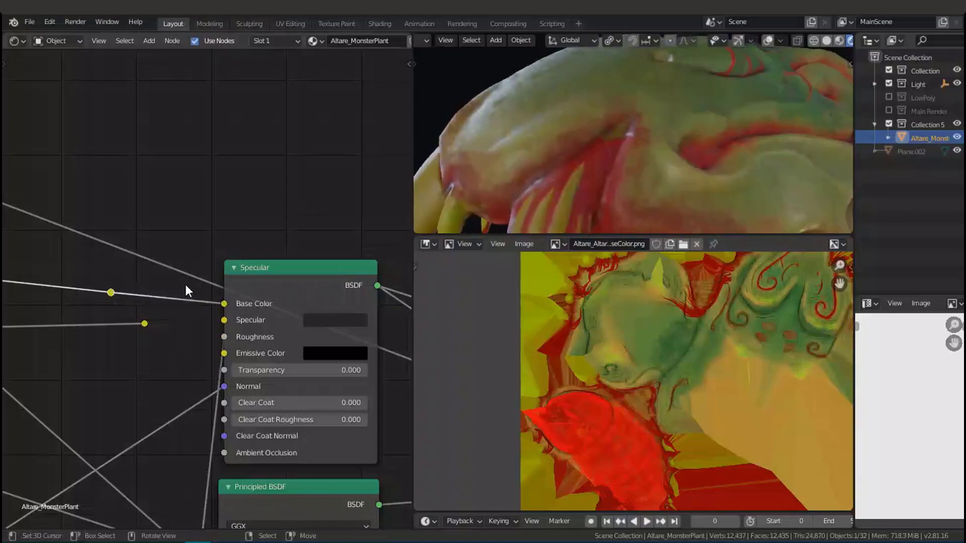
drag(144, 324, 227, 303)
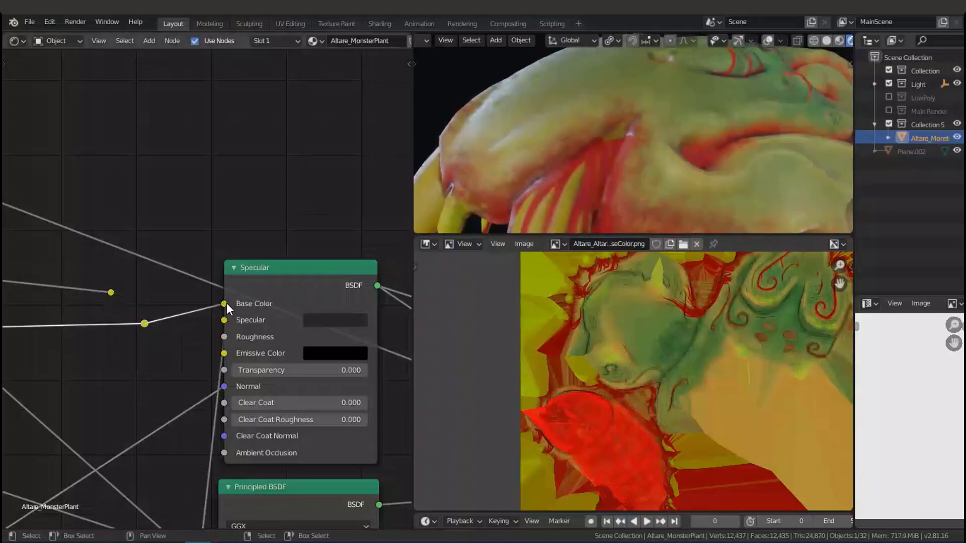
drag(111, 293, 224, 304)
drag(145, 323, 225, 304)
drag(111, 293, 231, 308)
Delete the unconnected reroute point that carries the raw BaseColor beside the Specular shader
click(144, 324)
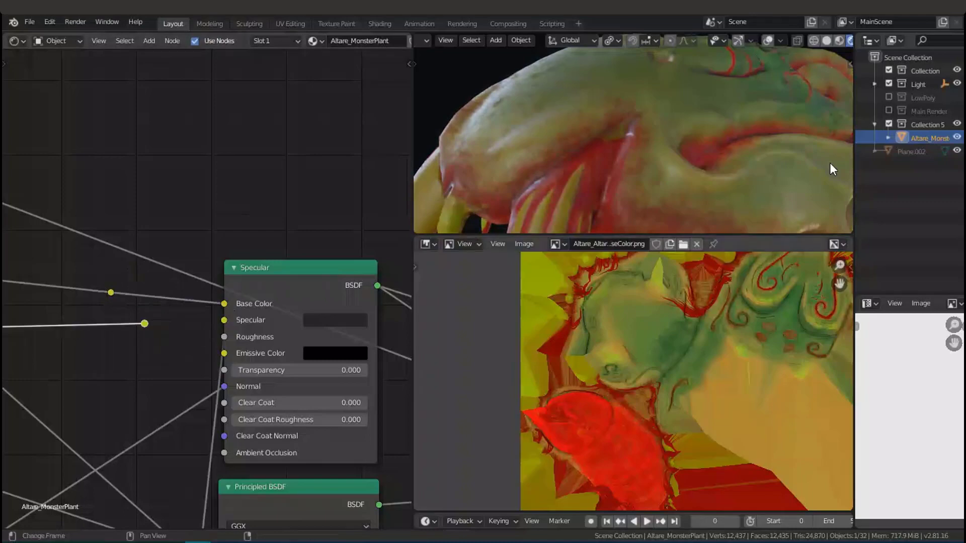
scroll(670, 149, down, 5)
middle_drag(620, 148, 636, 154)
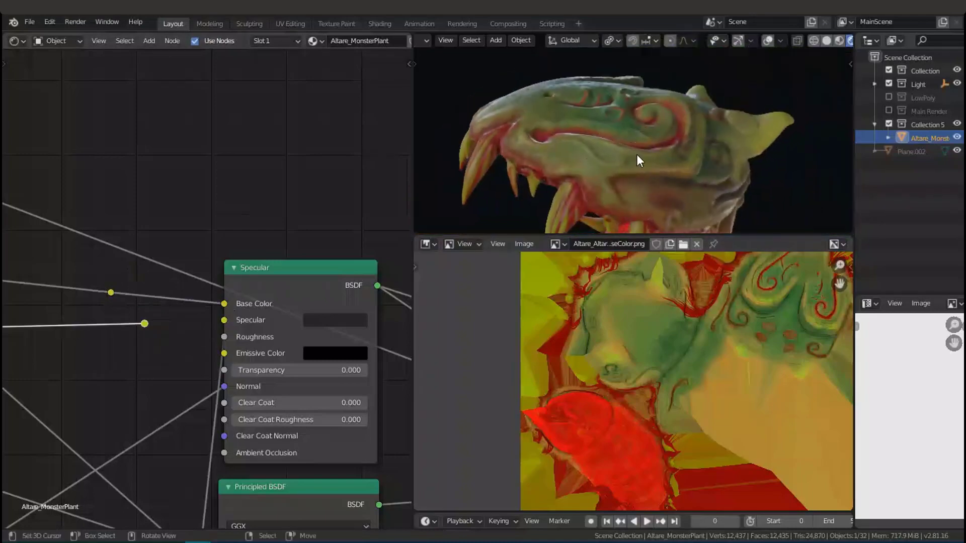
key(x)
Move the Hue Saturation Value node back beside the Fresnel-fed ColorRamp ahead of the Specular shader, and save the file
scroll(166, 324, down, 5)
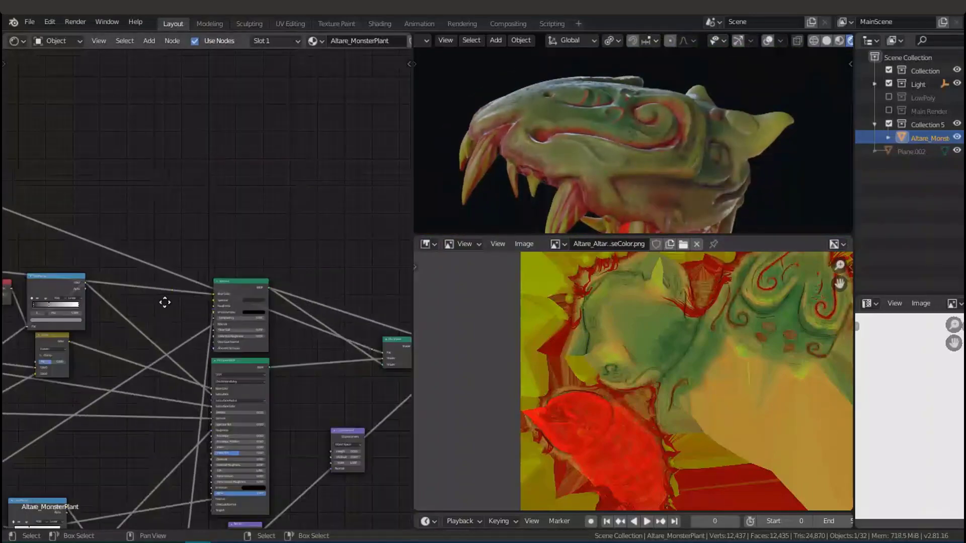
scroll(151, 260, down, 2)
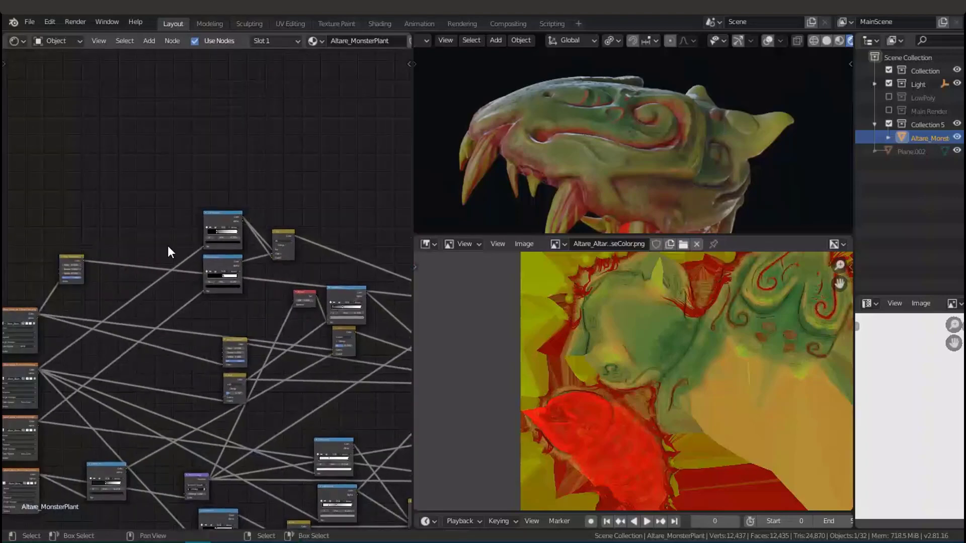
scroll(151, 256, down, 2)
drag(65, 261, 309, 291)
scroll(231, 304, up, 2)
key(ctrl+s)
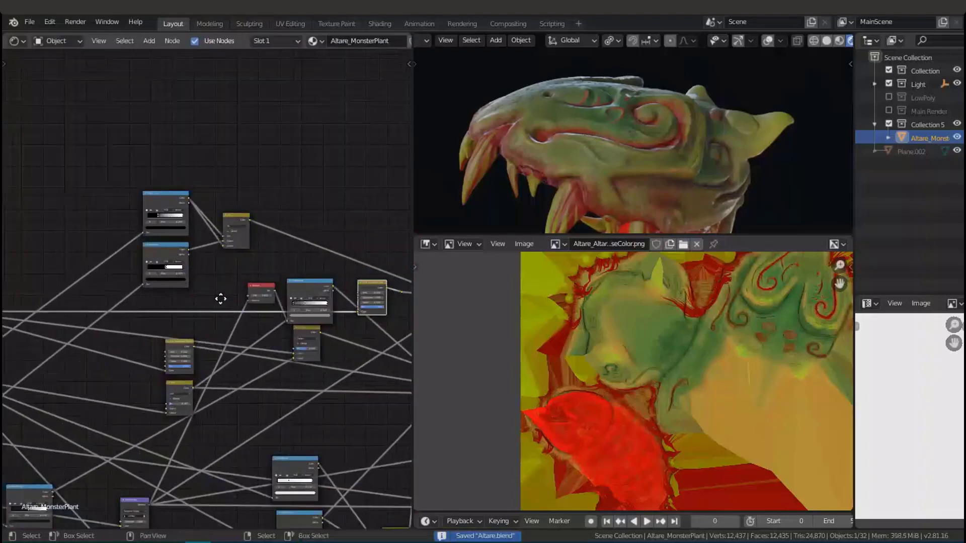
Move the Darken mix node slightly down so it sits clear of the ColorRamp above it
scroll(257, 309, up, 4)
middle_drag(319, 300, 173, 273)
scroll(322, 297, up, 1)
middle_drag(322, 297, 192, 303)
scroll(201, 296, up, 3)
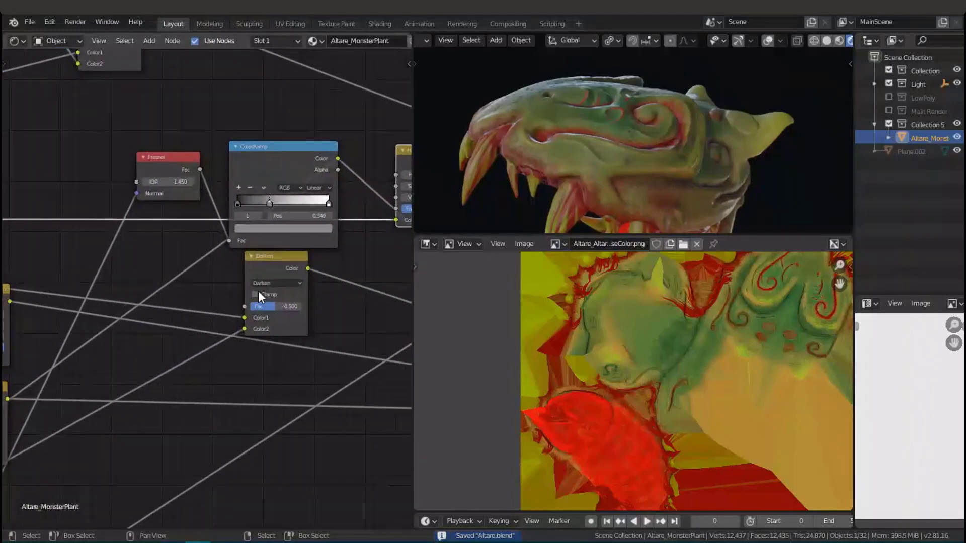
drag(290, 258, 297, 288)
scroll(297, 287, up, 3)
scroll(224, 259, down, 2)
middle_drag(224, 259, 242, 259)
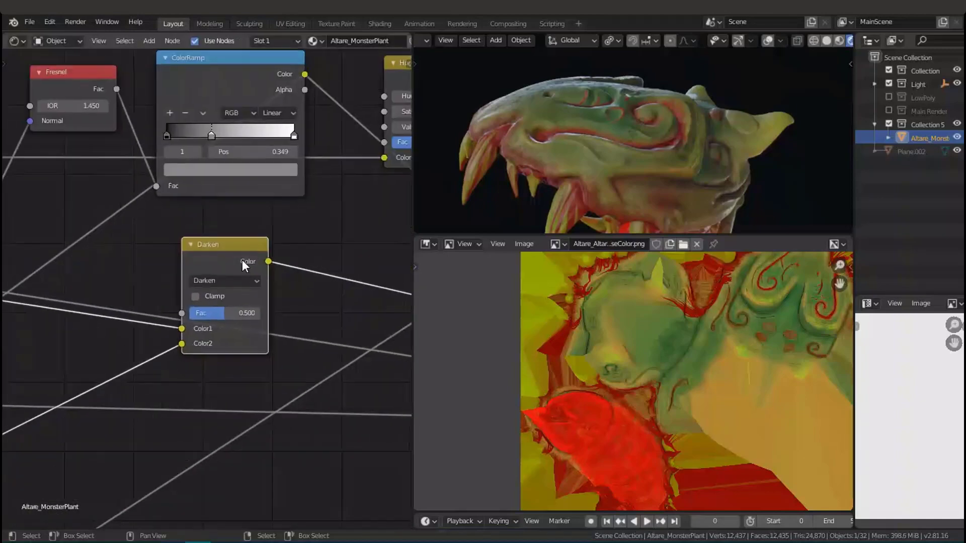
Trace the link from the Darken node's Color2 input back to the ColorRamp beside the texture nodes
scroll(242, 259, down, 3)
scroll(219, 302, down, 5)
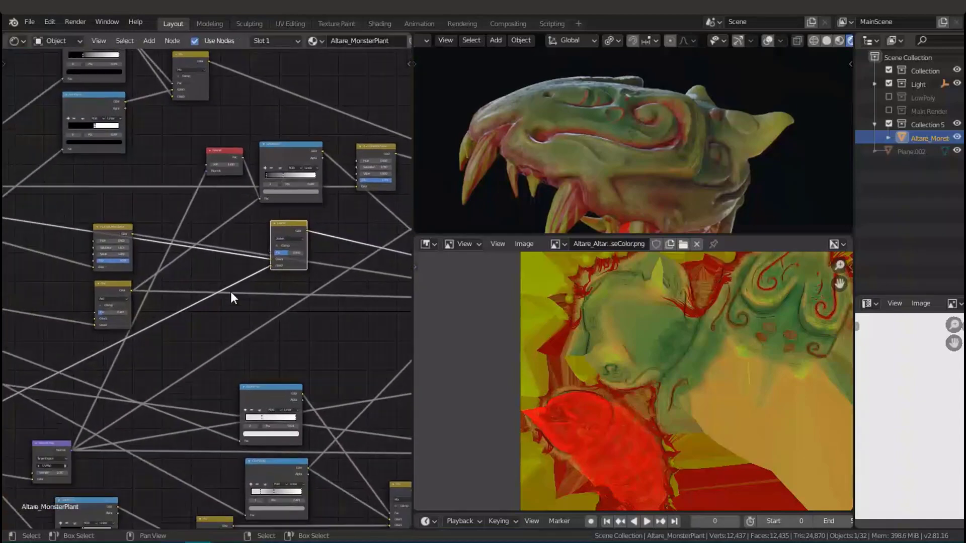
middle_drag(160, 303, 196, 295)
middle_drag(341, 203, 254, 276)
scroll(249, 289, up, 5)
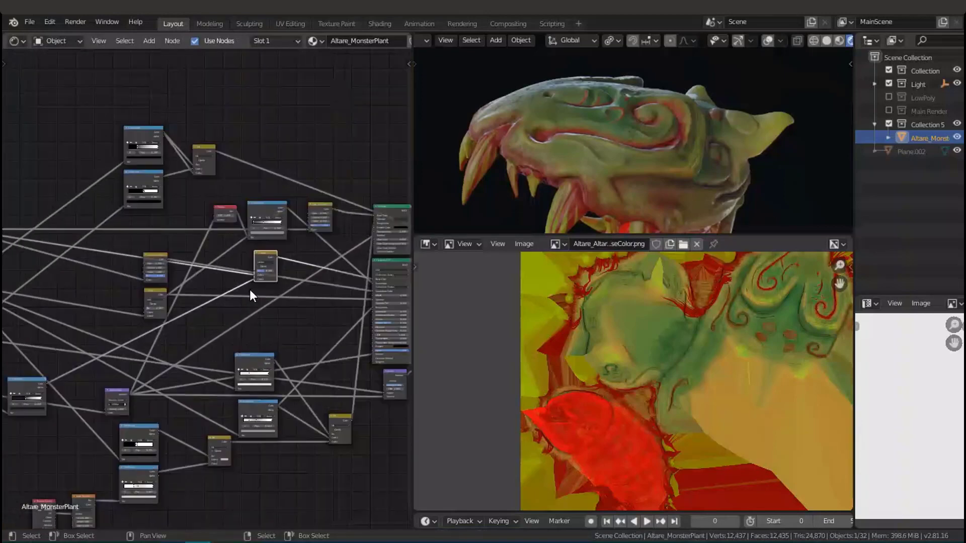
middle_drag(156, 333, 313, 259)
middle_drag(125, 338, 192, 339)
scroll(245, 366, up, 3)
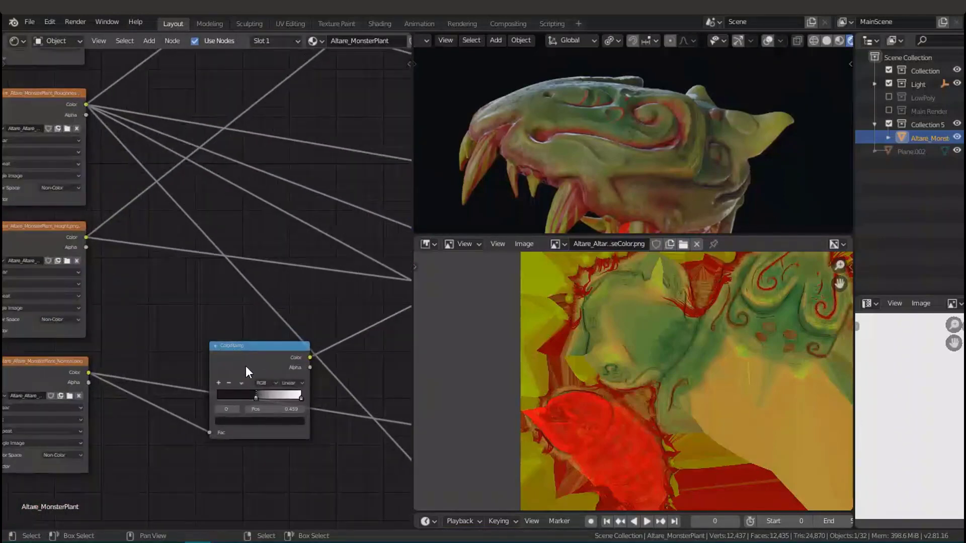
Inspect the settings of the ColorRamp fed by the Normal texture and save the file
middle_drag(245, 366, 255, 275)
scroll(289, 270, up, 2)
scroll(289, 271, up, 1)
middle_drag(323, 248, 240, 252)
key(ctrl+s)
middle_drag(183, 291, 199, 272)
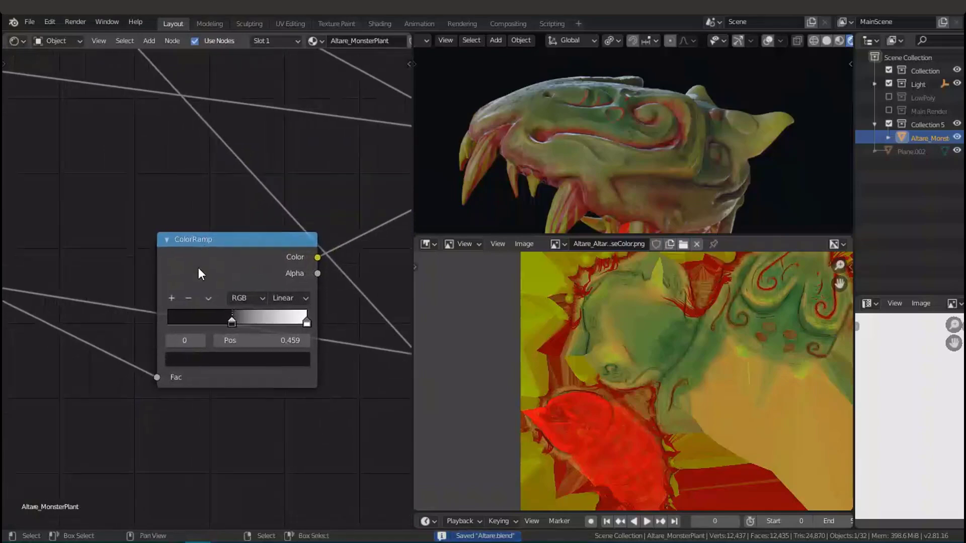
Preview the Normal texture node's Color output on the mesh
scroll(216, 271, up, 3)
scroll(224, 291, down, 3)
scroll(222, 292, down, 2)
scroll(223, 291, down, 2)
middle_drag(159, 308, 214, 294)
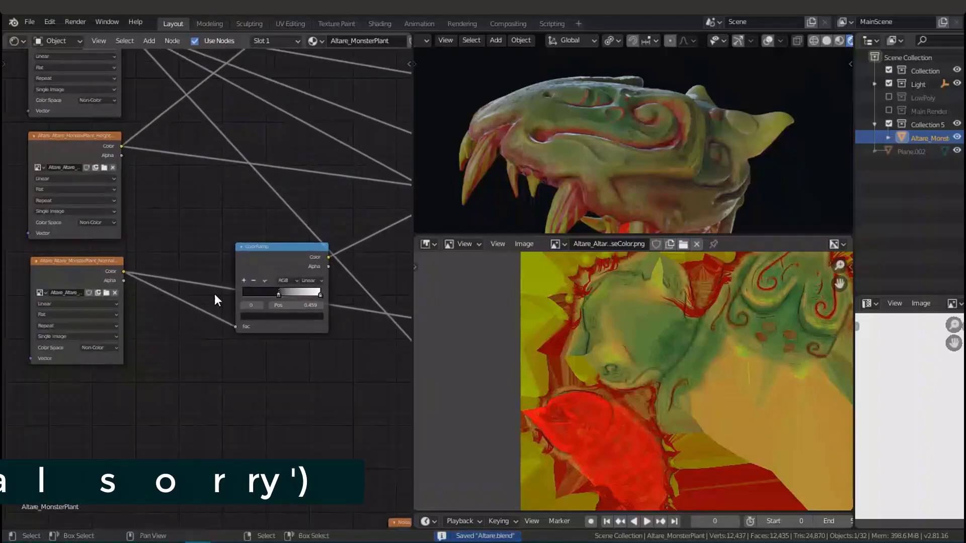
scroll(212, 291, up, 5)
middle_drag(72, 281, 147, 294)
scroll(205, 284, down, 3)
middle_drag(204, 284, 23, 317)
ctrl+shift+click(147, 298)
middle_drag(83, 313, 197, 296)
scroll(75, 323, up, 2)
ctrl+shift+click(109, 311)
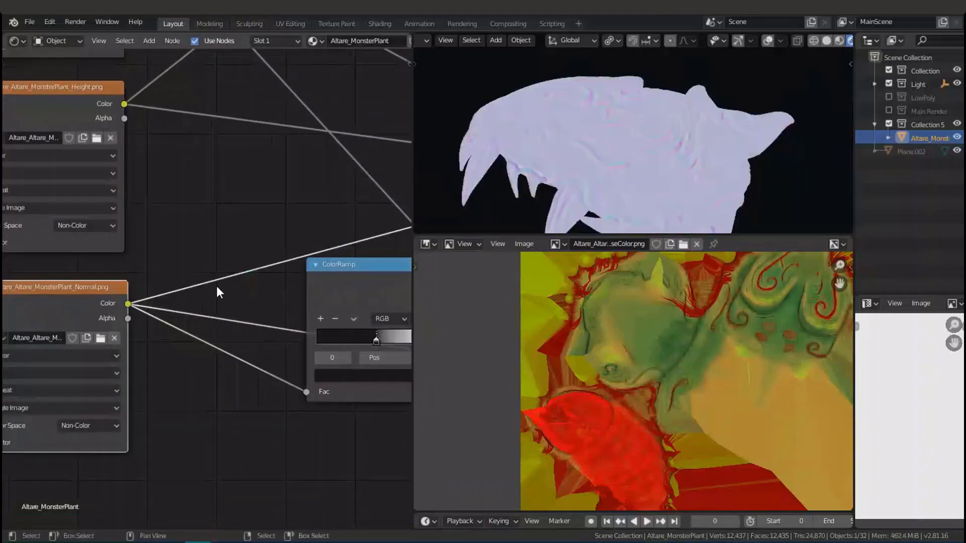
Inspect the Normal texture node up close and preview on the mesh the output of the ColorRamp it feeds
middle_drag(248, 277, 266, 260)
scroll(121, 285, up, 5)
middle_drag(121, 284, 224, 279)
scroll(225, 279, up, 1)
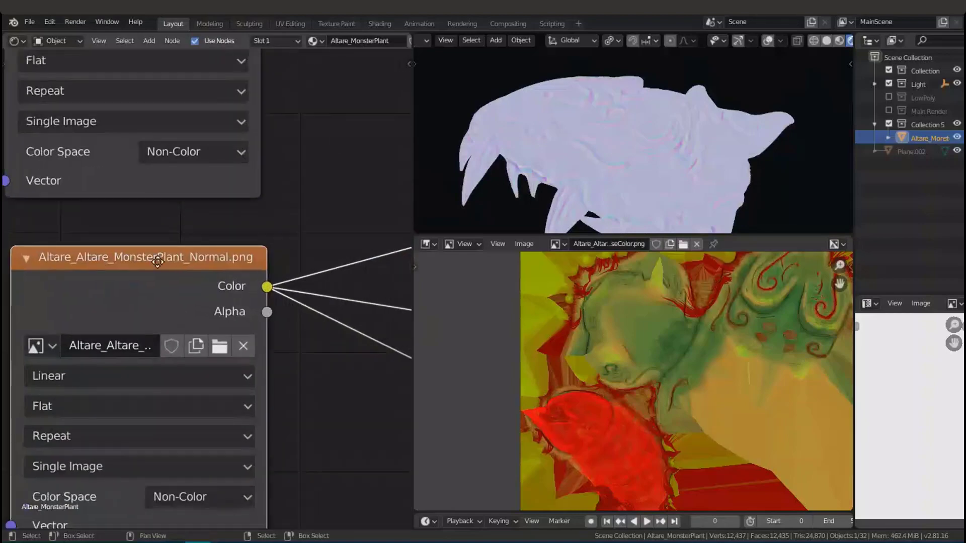
middle_drag(158, 261, 4, 233)
scroll(162, 253, down, 6)
middle_drag(91, 240, 22, 270)
middle_drag(310, 271, 203, 252)
ctrl+shift+click(211, 270)
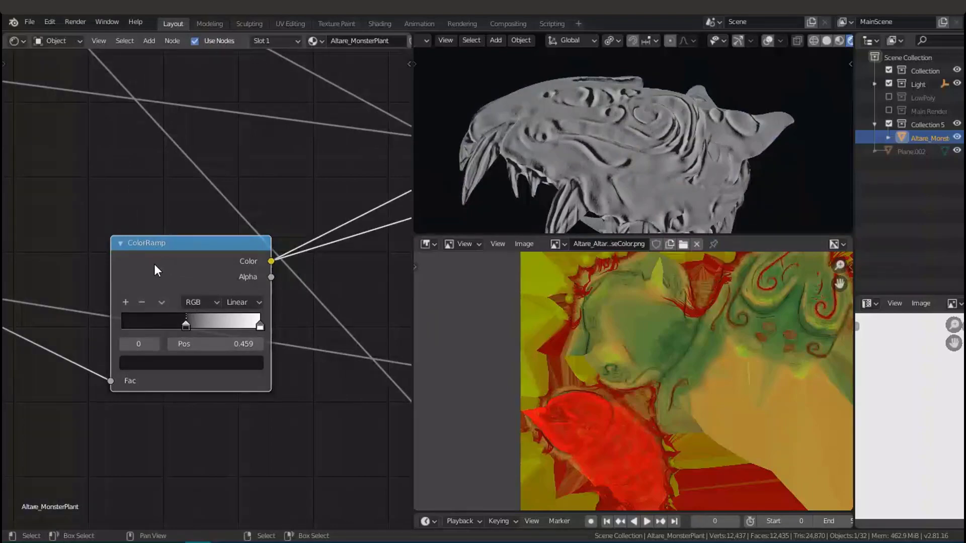
Preview the Darken node's output on the mesh and move the node up against the Fresnel-fed ColorRamp
middle_drag(317, 259, 109, 397)
scroll(282, 267, down, 15)
scroll(225, 330, up, 12)
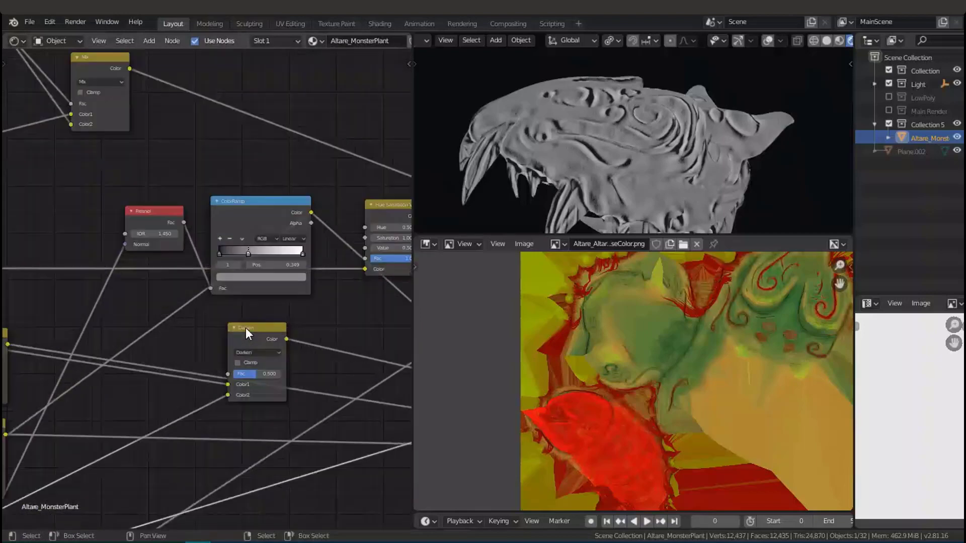
scroll(251, 334, up, 3)
drag(294, 363, 297, 320)
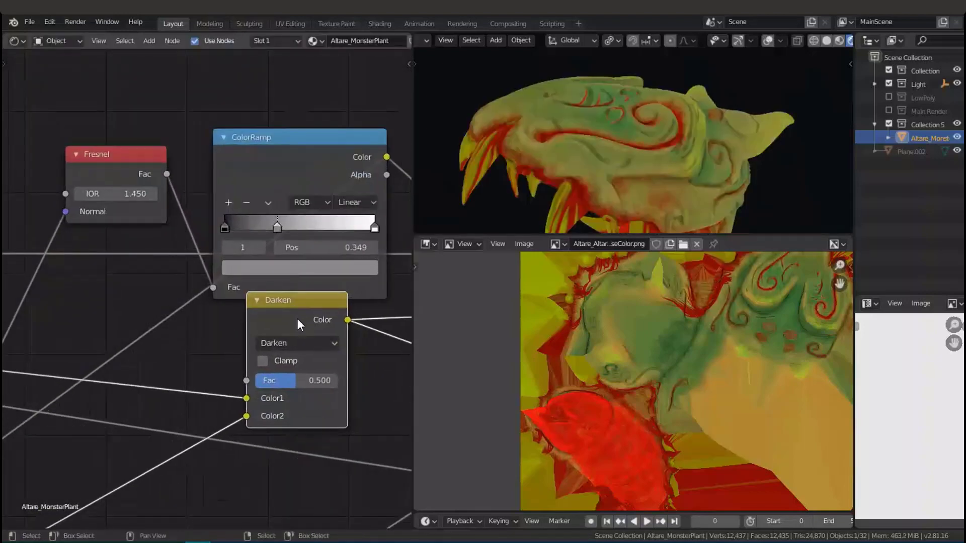
Move the Darken node away from the Fresnel-fed ColorRamp to a free spot beside the image texture nodes
scroll(295, 331, down, 1)
middle_drag(295, 331, 317, 322)
middle_drag(627, 162, 556, 150)
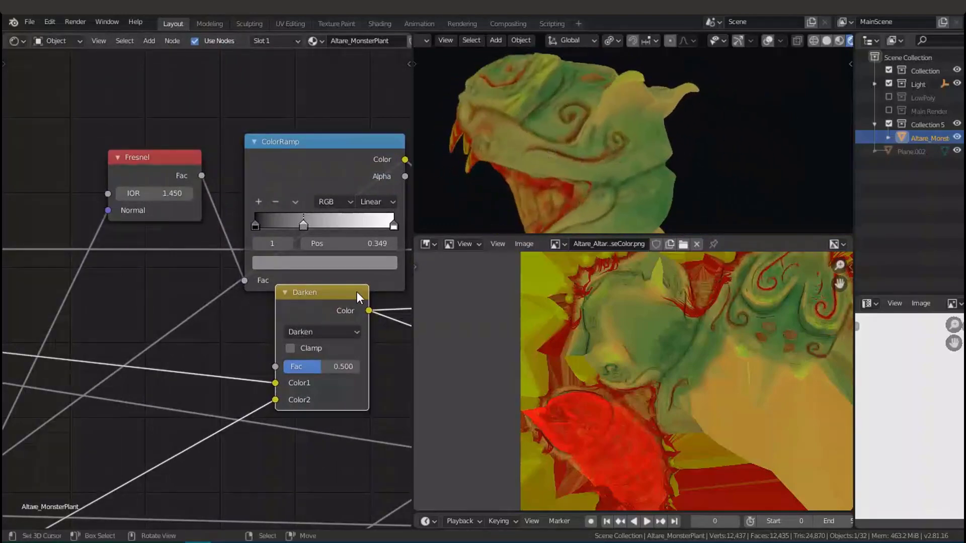
middle_drag(313, 302, 286, 319)
scroll(281, 317, up, 4)
middle_drag(118, 323, 286, 304)
scroll(232, 300, down, 8)
middle_drag(176, 305, 228, 303)
scroll(250, 309, down, 2)
middle_drag(120, 308, 162, 315)
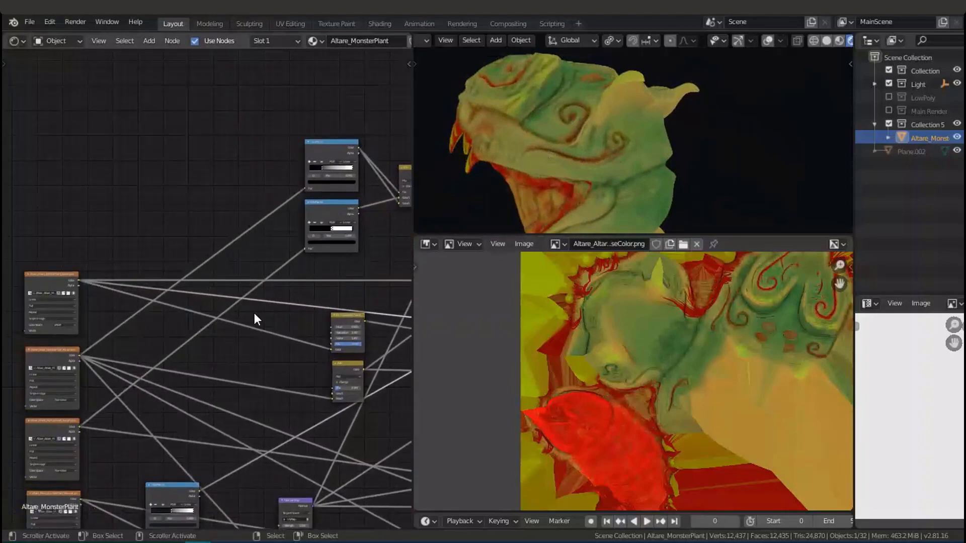
scroll(302, 309, down, 1)
middle_drag(392, 302, 248, 300)
drag(334, 298, 46, 231)
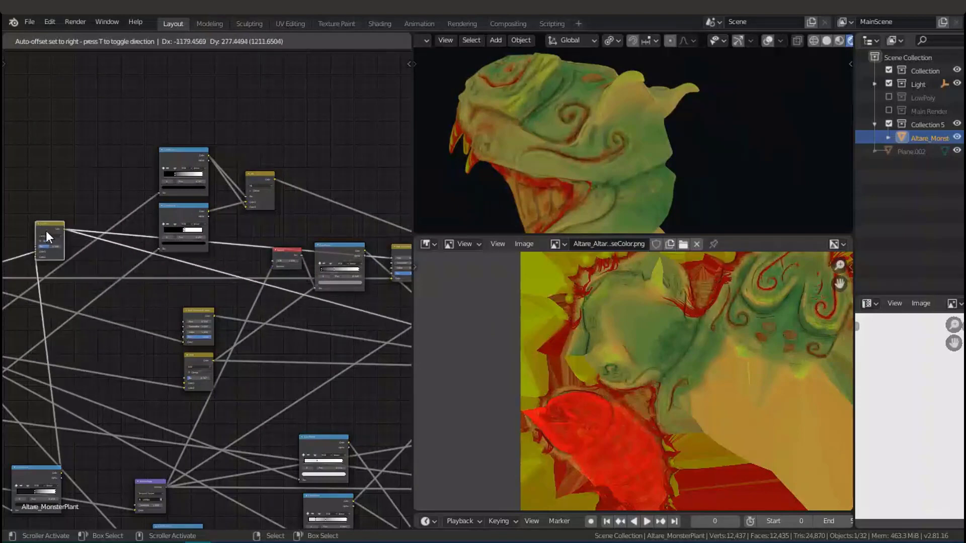
Alternate the mesh preview between the BaseColor texture and the Darken node to compare their outputs
middle_drag(62, 244, 209, 258)
scroll(186, 256, up, 6)
middle_drag(276, 228, 267, 195)
mouse_move(202, 261)
middle_down()
mouse_move(225, 297)
mouse_move(334, 288)
middle_up()
ctrl+shift+click(31, 330)
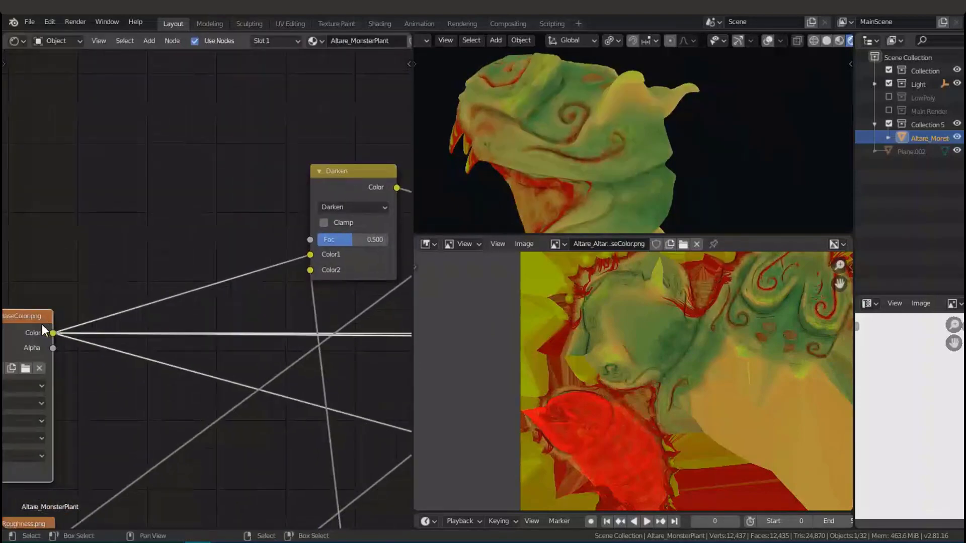
ctrl+shift+click(349, 193)
ctrl+shift+click(32, 318)
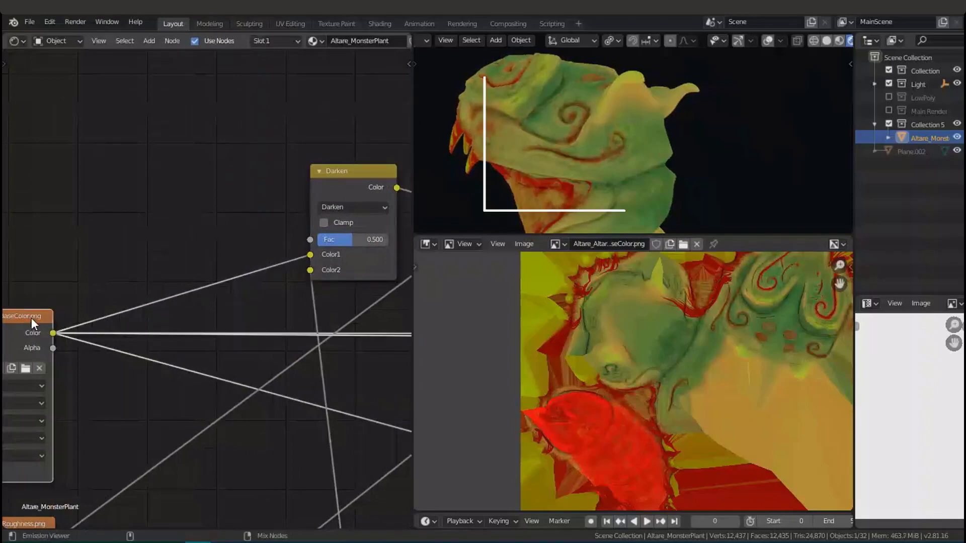
ctrl+shift+click(323, 181)
mouse_move(598, 151)
middle_down()
mouse_move(650, 128)
mouse_move(669, 144)
middle_up()
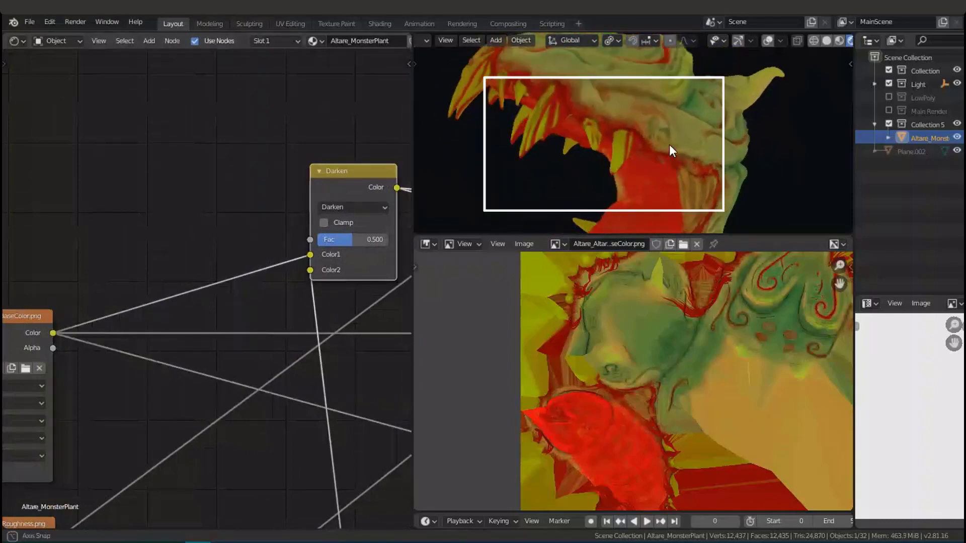
scroll(666, 145, up, 3)
Trace the Darken node's Color2 link to the Normal-fed ColorRamp and compare the BaseColor and Darken previews on a close-up of the mesh
middle_drag(287, 394, 272, 492)
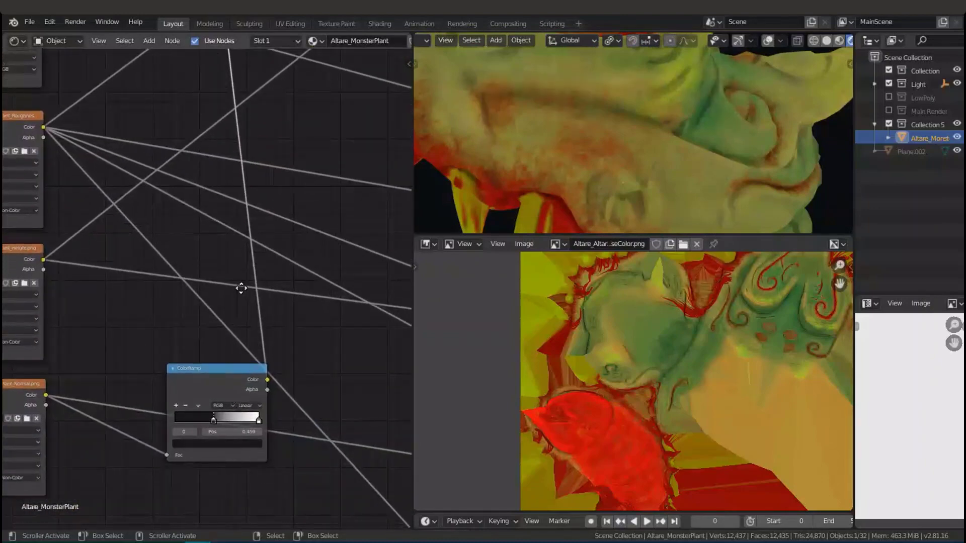
middle_drag(240, 287, 272, 417)
middle_drag(270, 274, 289, 397)
middle_drag(262, 256, 279, 348)
scroll(283, 329, up, 3)
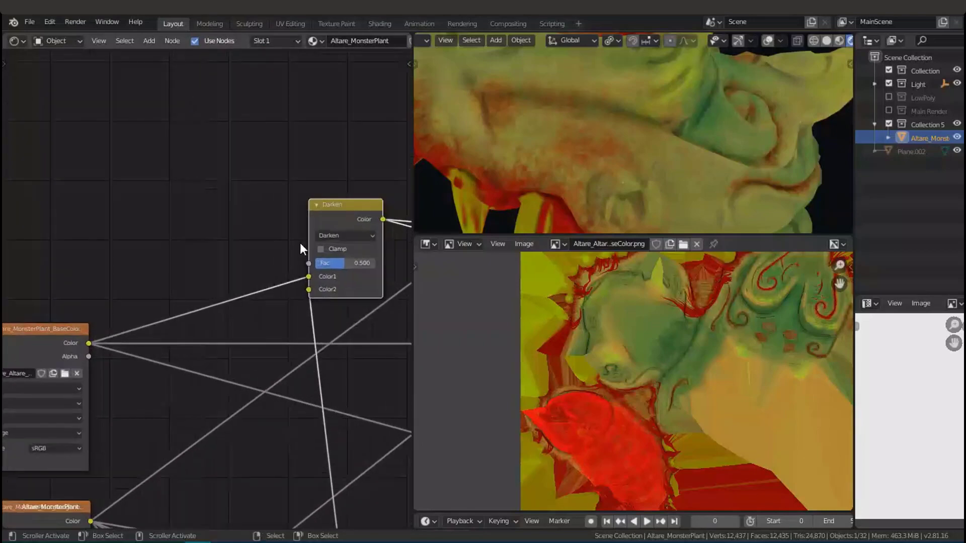
click(71, 333)
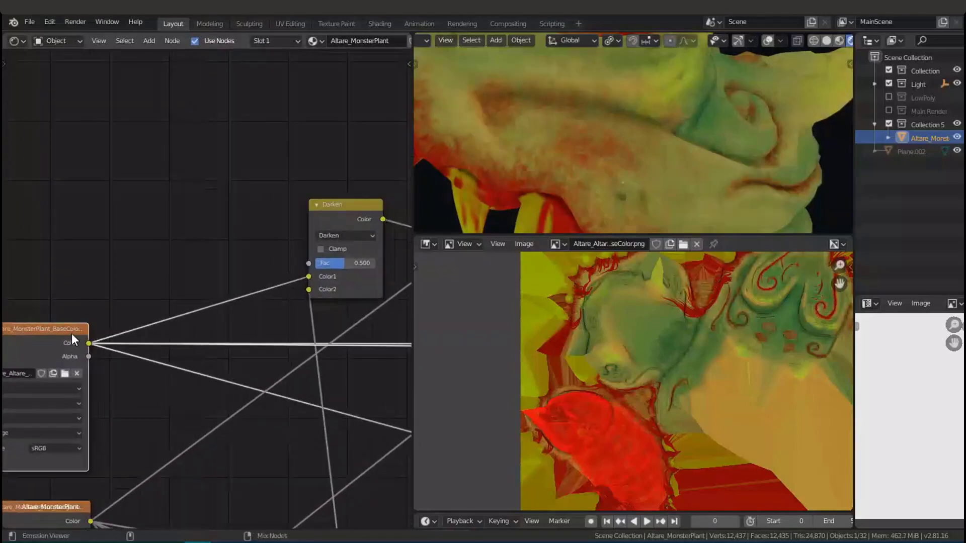
click(342, 224)
click(51, 331)
click(313, 222)
click(48, 352)
click(339, 223)
Move the Darken node back beneath the ColorRamp fed by the Fresnel node
middle_drag(347, 233, 238, 302)
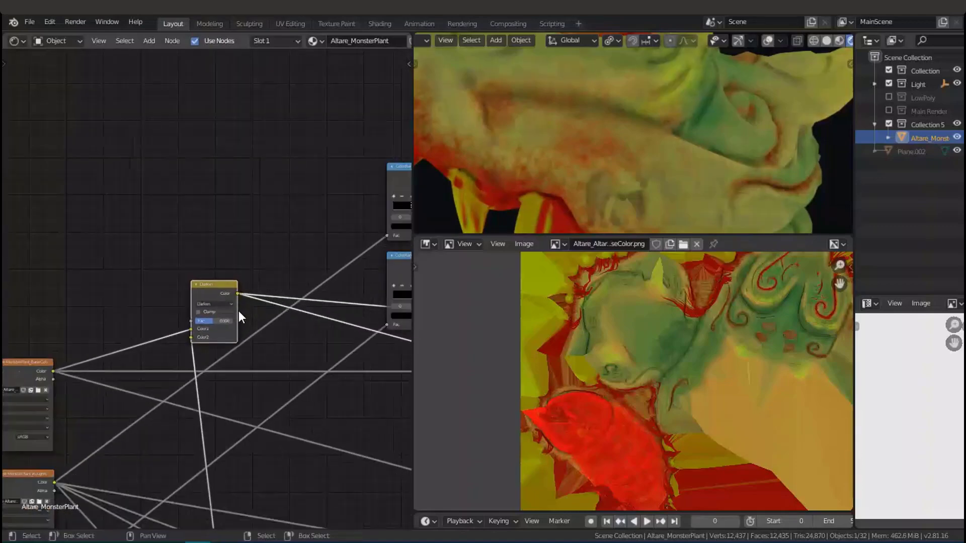
middle_drag(37, 381, 89, 327)
scroll(243, 298, down, 1)
scroll(246, 297, up, 2)
scroll(256, 308, down, 20)
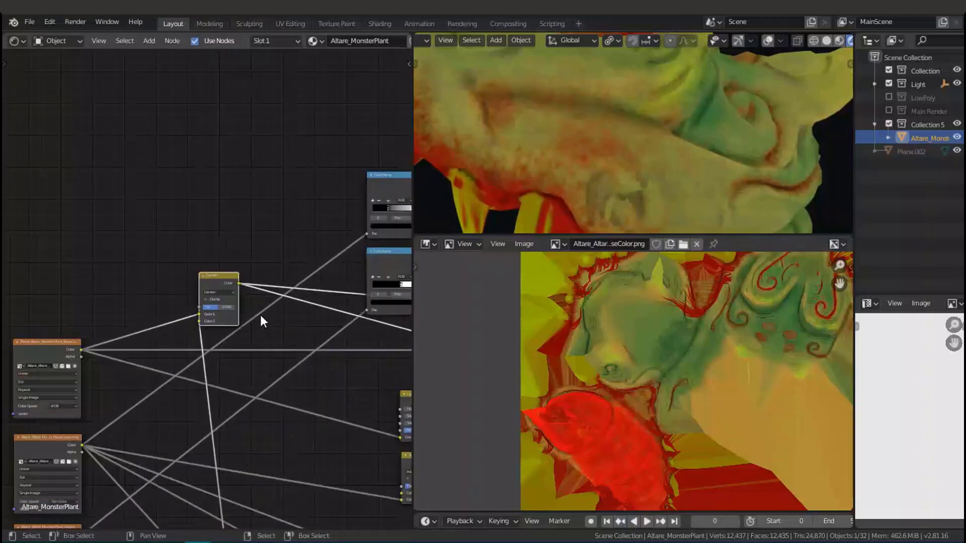
middle_drag(209, 310, 122, 308)
scroll(121, 308, up, 4)
drag(95, 290, 256, 337)
Preview the Principled BSDF's output on the mesh, inspect the head's surface from several angles and save the file
scroll(327, 355, up, 7)
middle_drag(197, 309, 30, 365)
middle_drag(279, 434, 216, 314)
scroll(261, 355, up, 5)
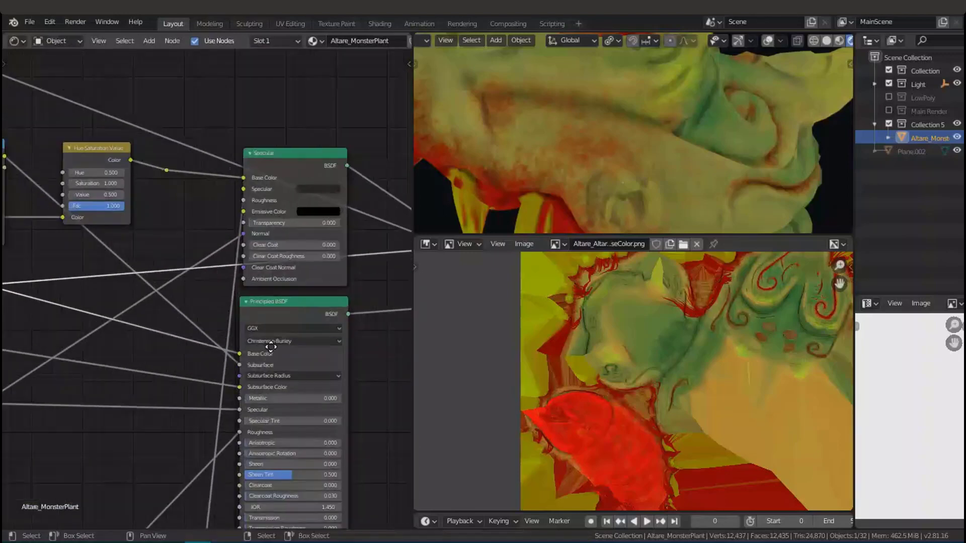
middle_drag(306, 310, 293, 293)
ctrl+shift+click(295, 295)
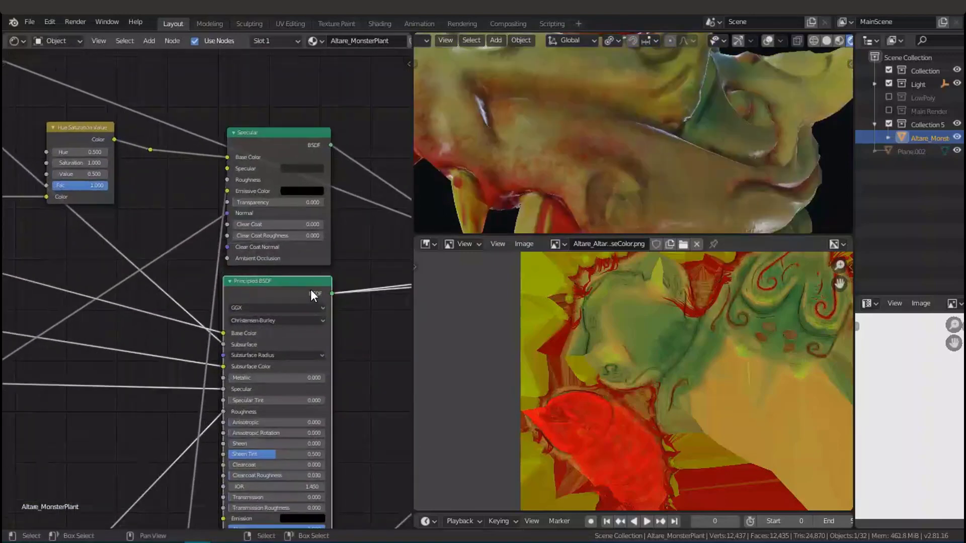
middle_drag(716, 145, 668, 171)
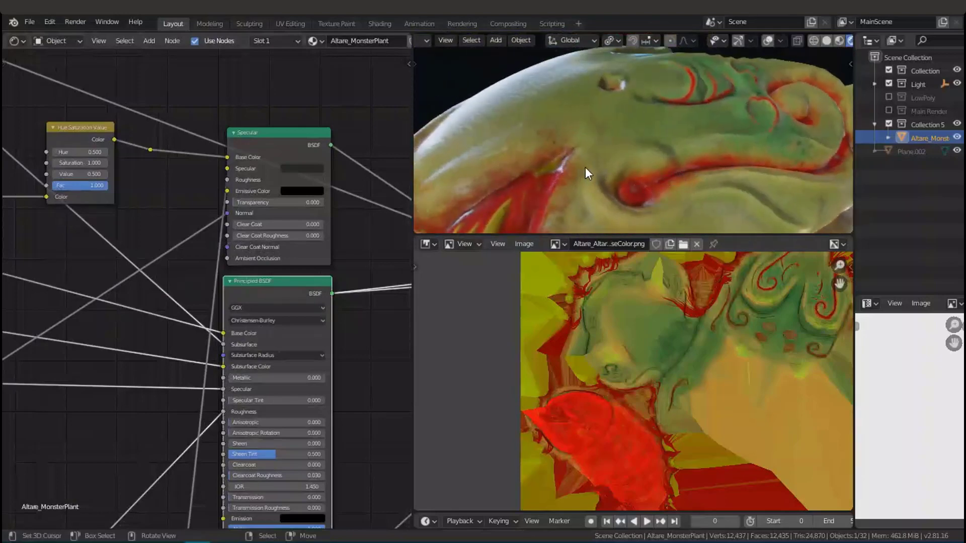
middle_drag(584, 167, 572, 183)
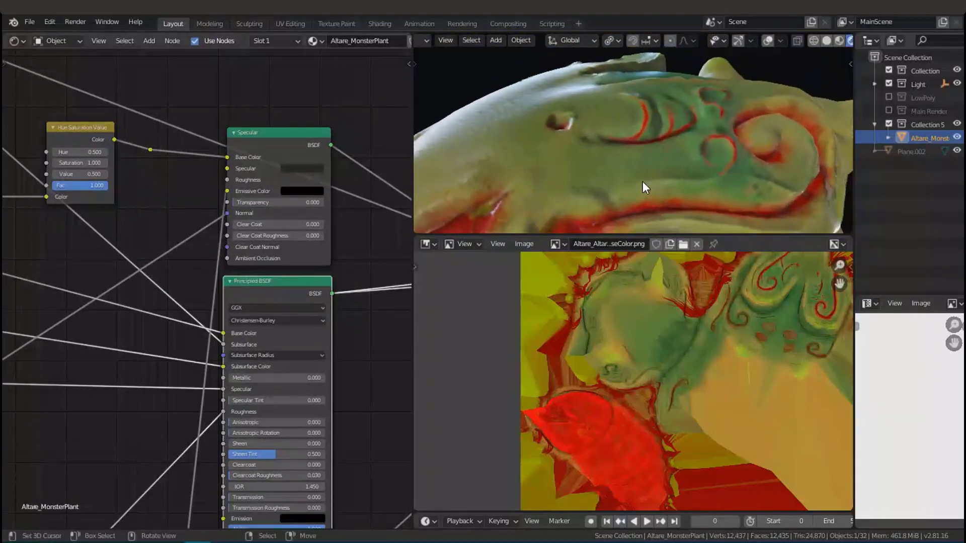
key(ctrl+s)
Review the node graph and the shaded mesh, and preview the output of the ColorRamp fed by the Normal texture
scroll(211, 290, down, 8)
middle_drag(212, 290, 375, 270)
scroll(177, 270, down, 2)
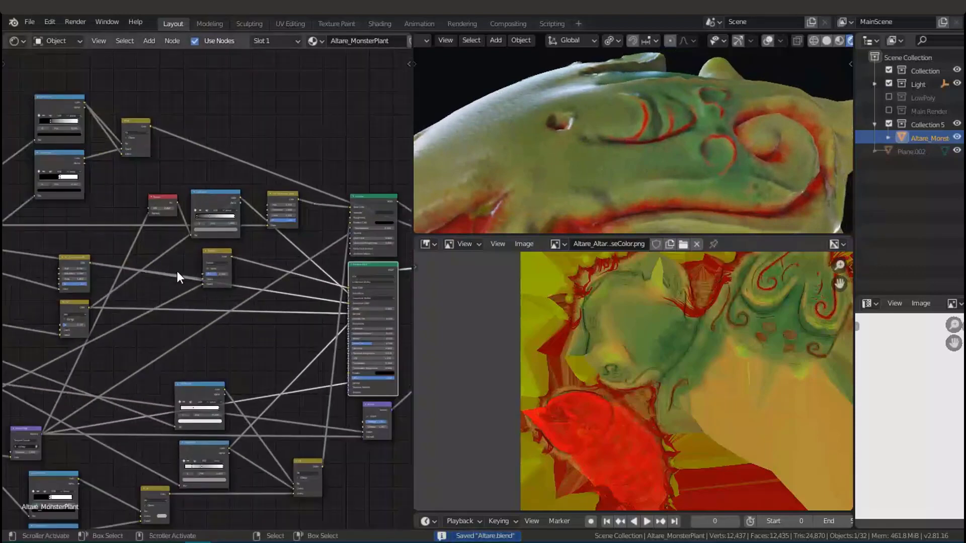
scroll(177, 270, down, 3)
middle_drag(61, 274, 147, 277)
scroll(141, 259, up, 4)
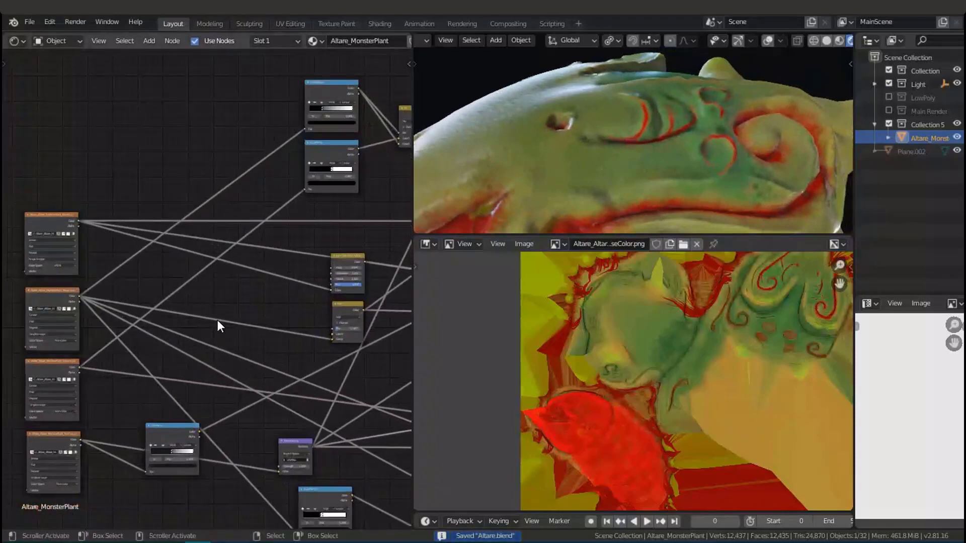
scroll(217, 320, down, 3)
middle_drag(246, 312, 184, 315)
middle_drag(614, 187, 522, 189)
middle_drag(669, 171, 603, 156)
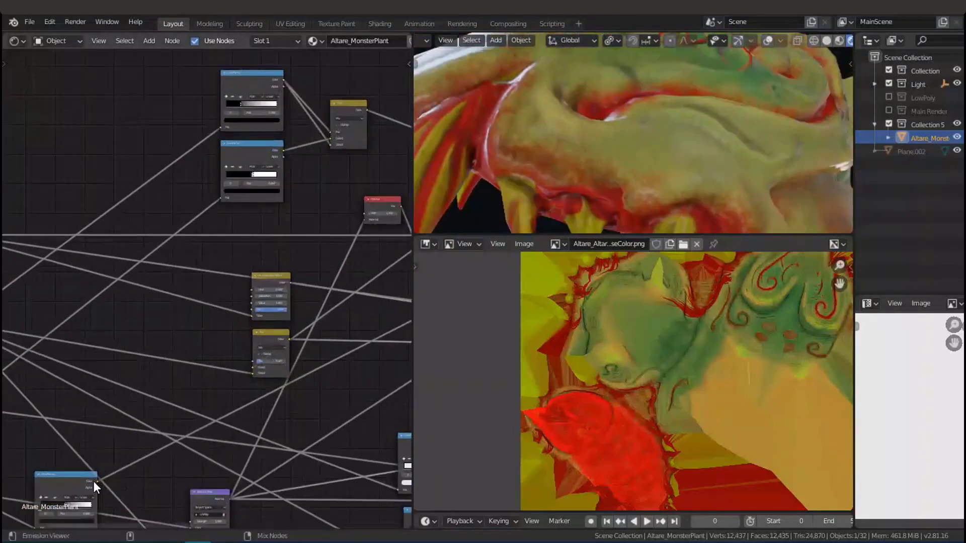
ctrl+shift+click(92, 481)
middle_drag(262, 354, 144, 397)
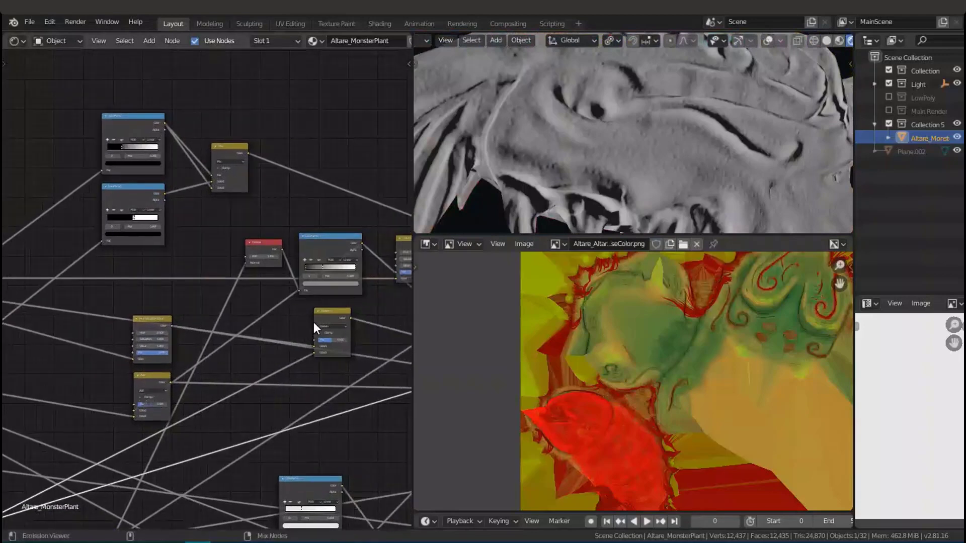
Preview the Darken node's output on the mesh and shift the node slightly further below the Fresnel-fed ColorRamp
ctrl+shift+click(348, 316)
middle_drag(314, 334, 199, 359)
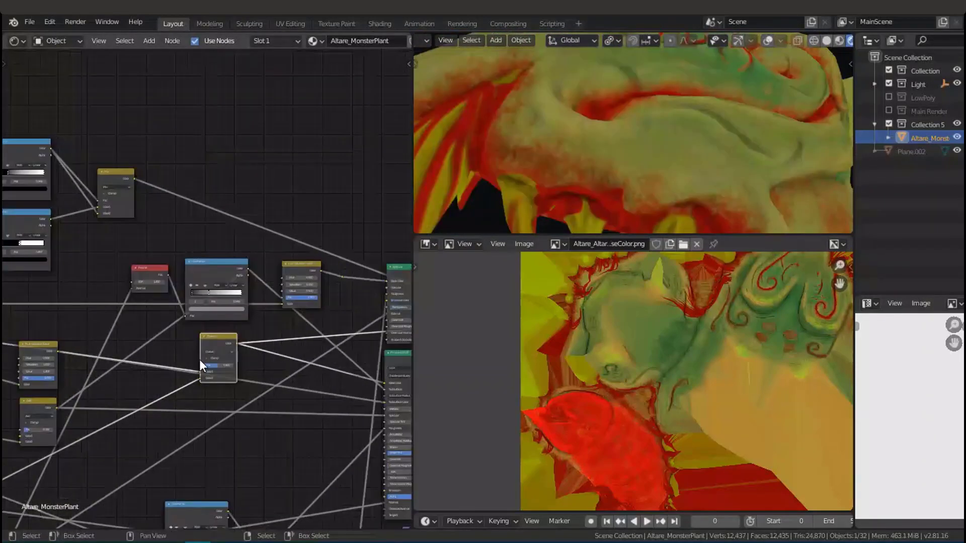
scroll(233, 330, up, 6)
middle_drag(233, 331, 259, 343)
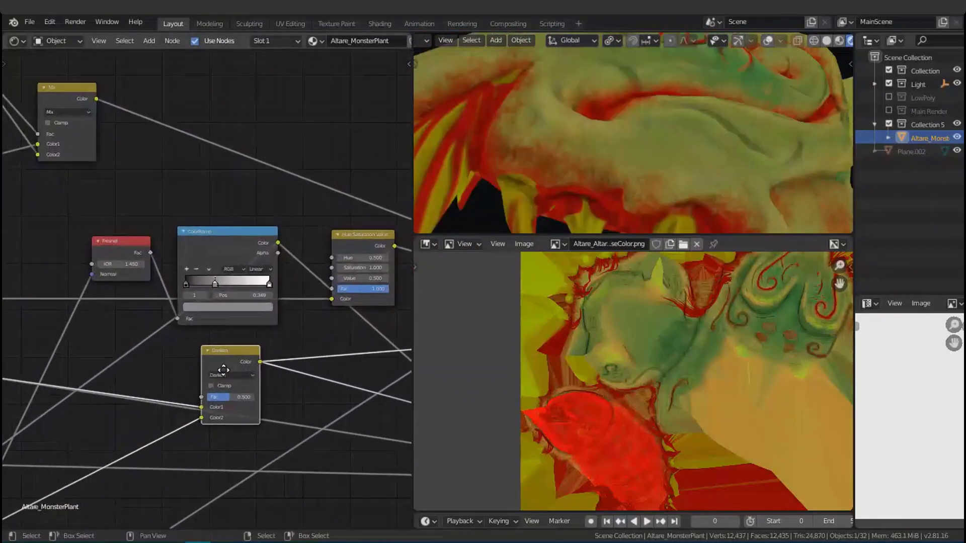
drag(223, 370, 205, 380)
scroll(574, 194, down, 4)
middle_drag(298, 366, 174, 368)
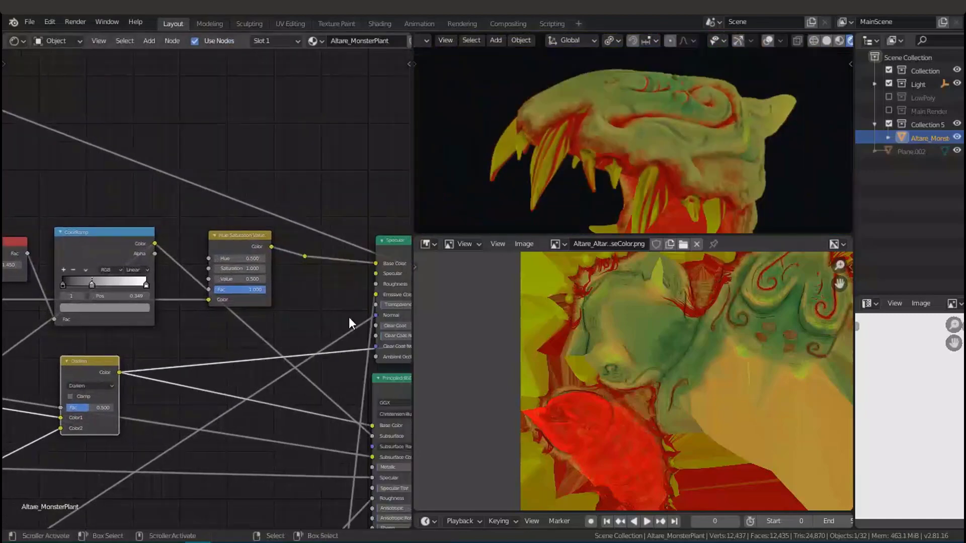
Preview on the mesh the output of the Hue Saturation Value node located above the Add node
scroll(300, 309, down, 7)
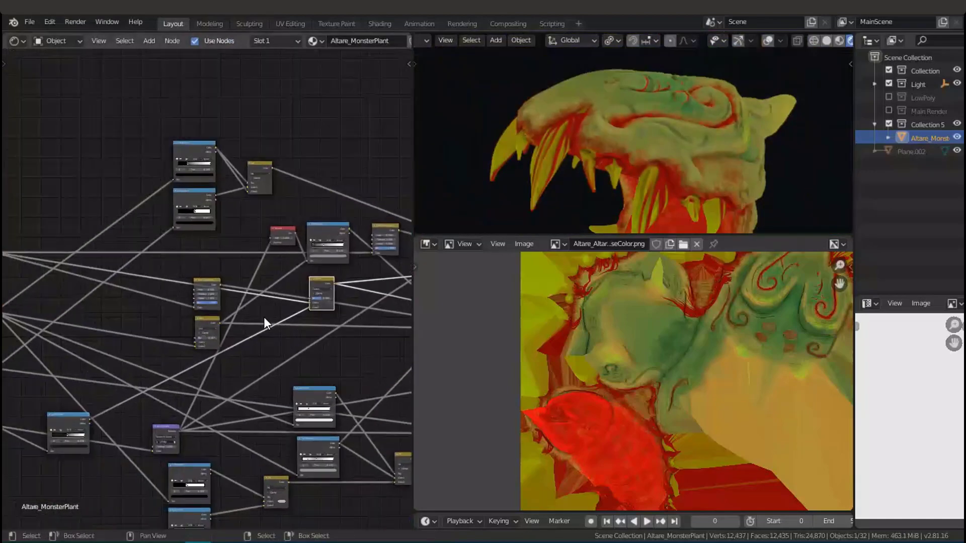
scroll(263, 317, up, 4)
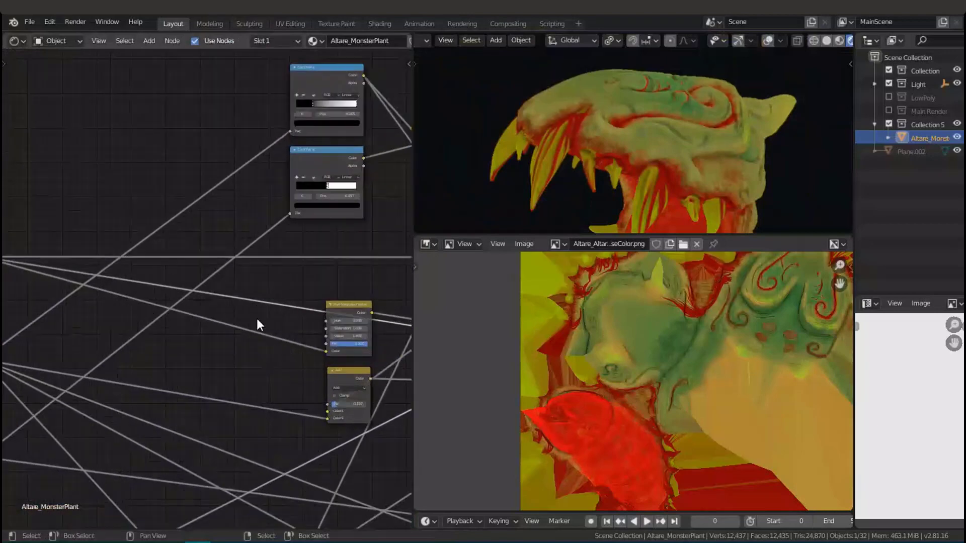
scroll(256, 319, up, 1)
middle_drag(309, 335, 58, 321)
middle_drag(101, 291, 246, 302)
scroll(273, 345, up, 5)
ctrl+shift+click(254, 291)
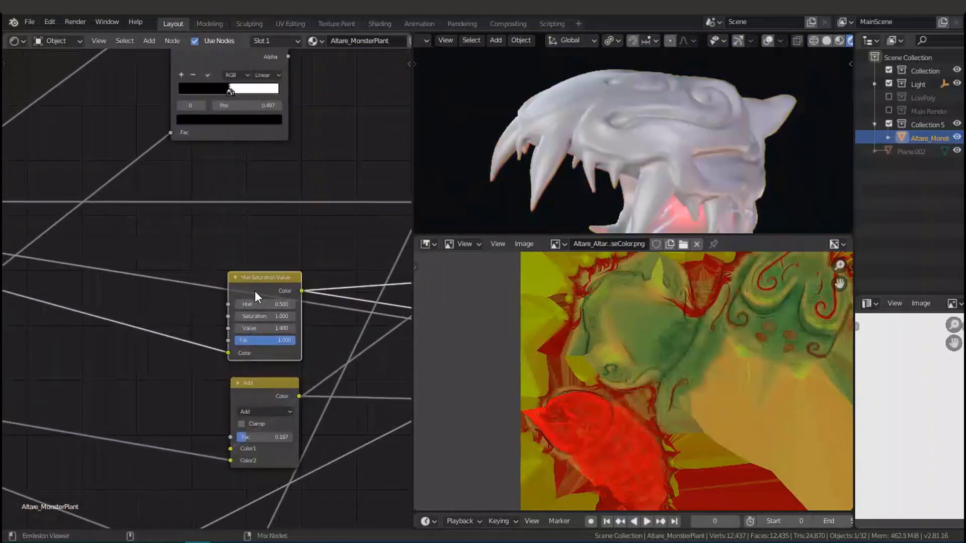
scroll(282, 307, down, 3)
middle_drag(303, 313, 105, 294)
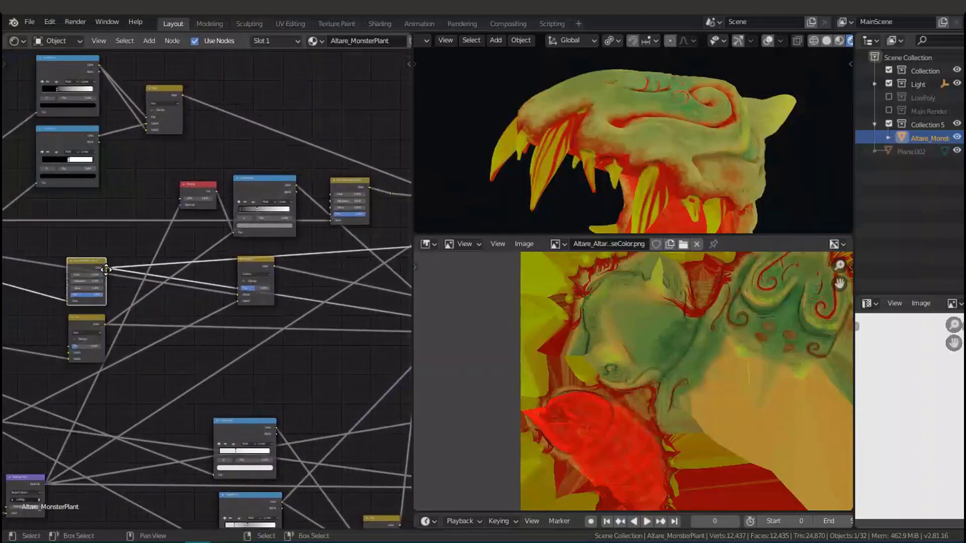
Move the Hue Saturation Value node next to the Principled BSDF and inspect its connection to the Subsurface Color input
drag(106, 270, 346, 359)
middle_drag(347, 360, 77, 357)
scroll(154, 332, up, 1)
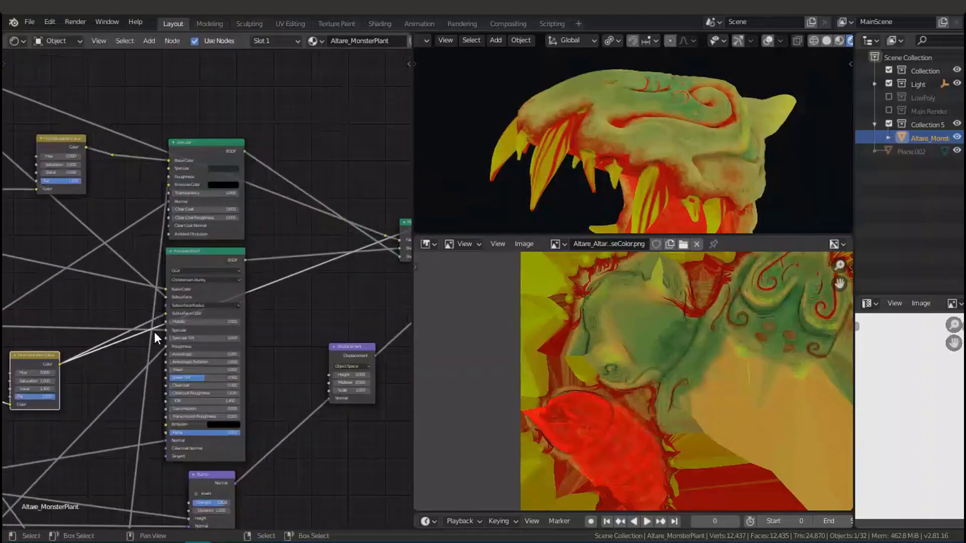
scroll(154, 331, up, 4)
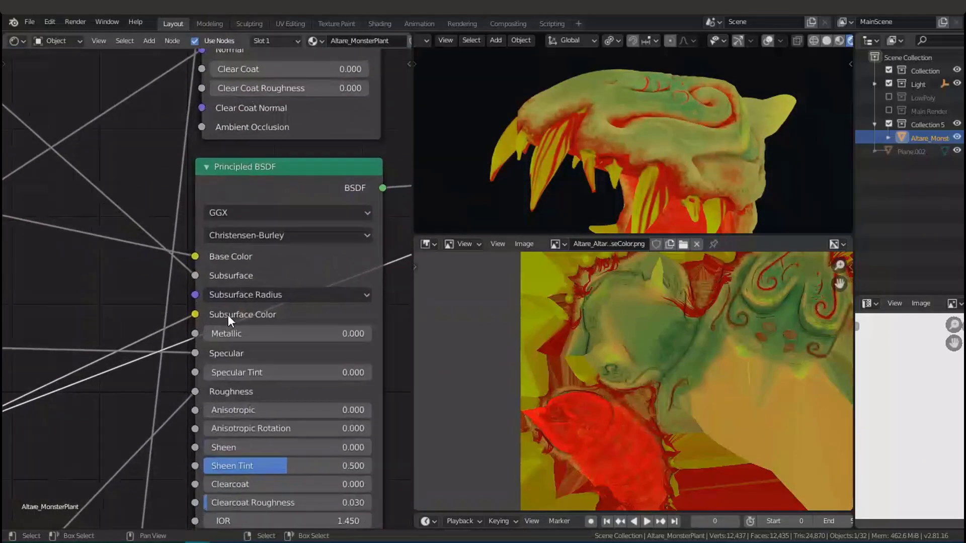
scroll(228, 315, up, 1)
scroll(285, 324, down, 7)
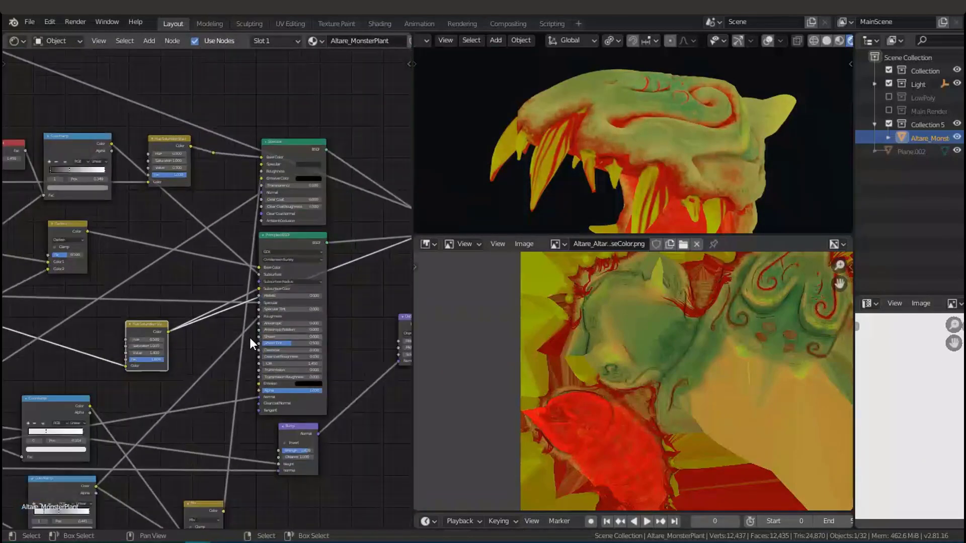
scroll(302, 335, down, 2)
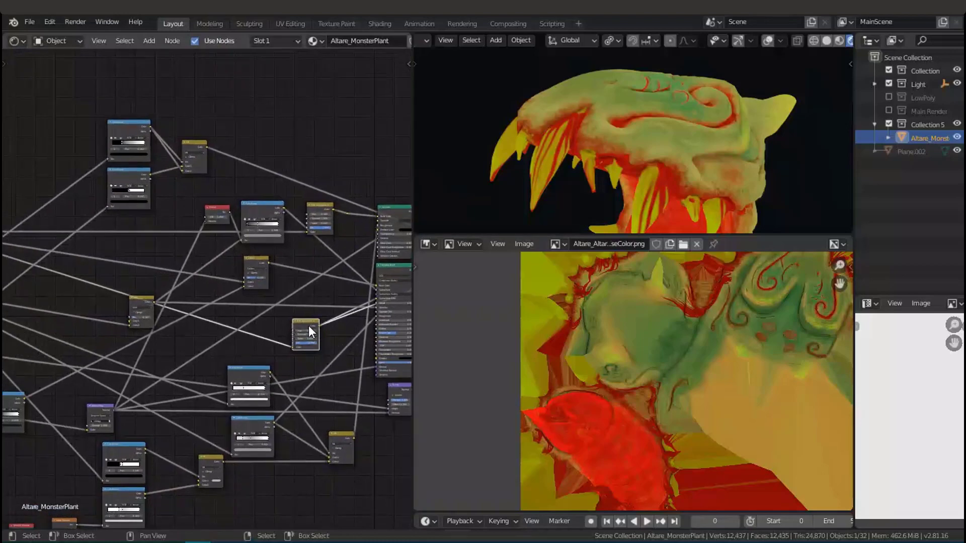
Move the Hue Saturation Value node back above the Add node, and inspect its settings and its link from the BaseColor texture
drag(309, 325, 126, 253)
scroll(127, 255, up, 9)
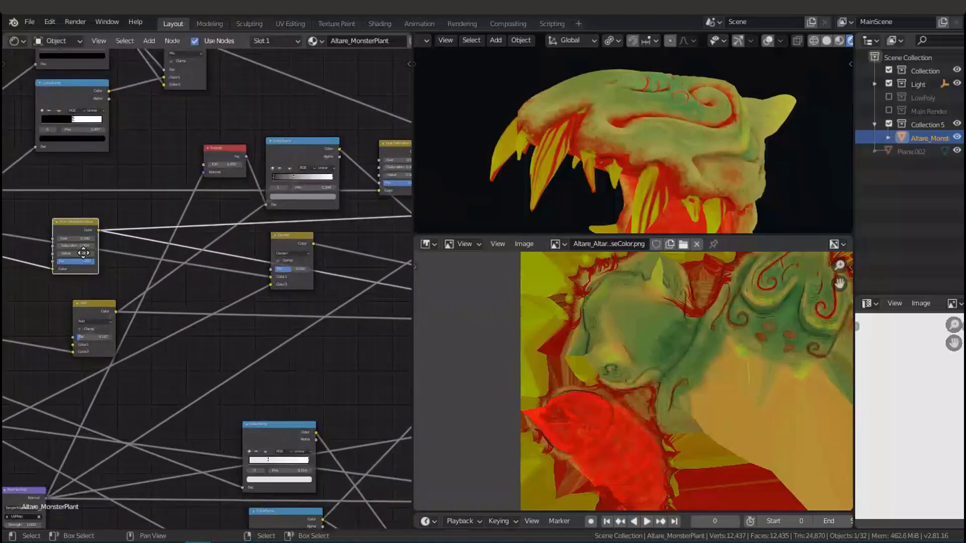
middle_drag(84, 248, 360, 321)
middle_drag(304, 332, 93, 382)
scroll(237, 355, up, 5)
middle_drag(268, 358, 255, 296)
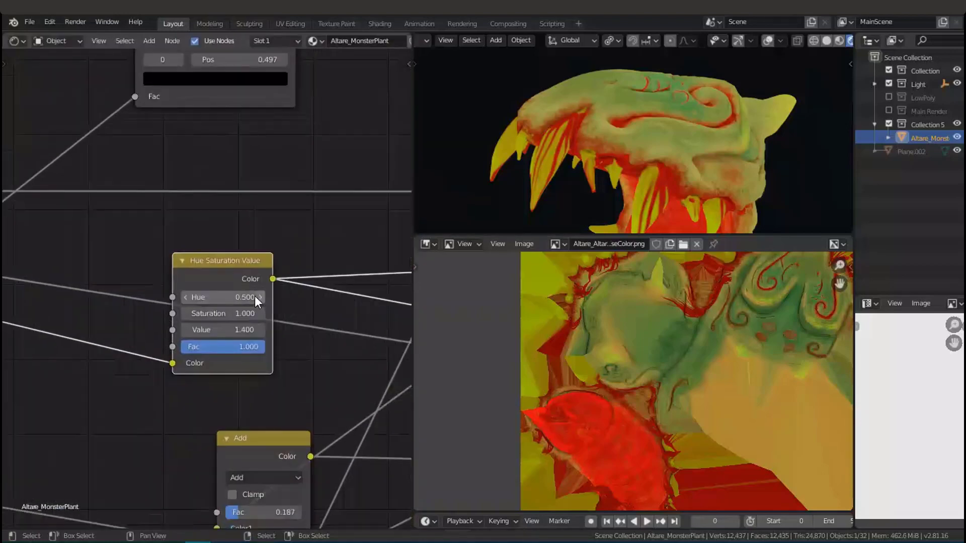
scroll(257, 298, up, 6)
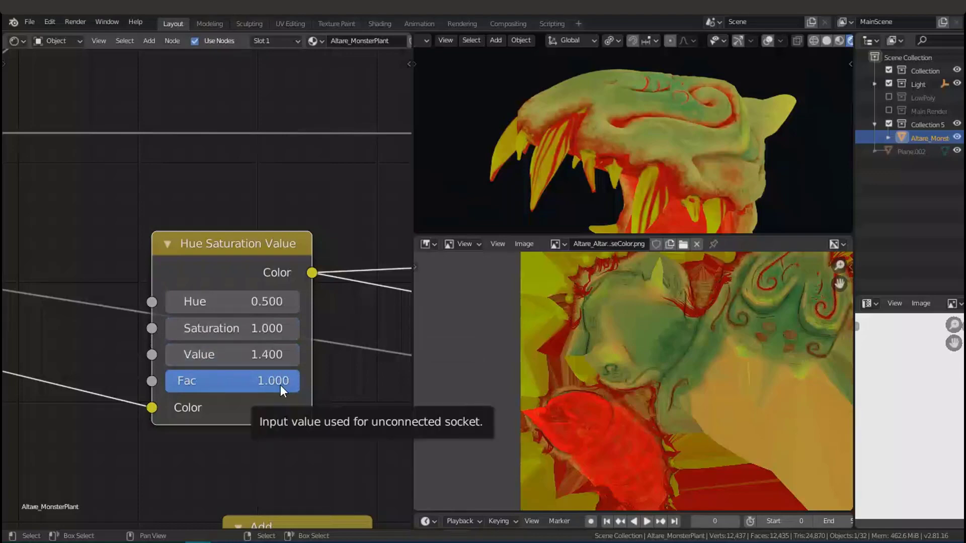
scroll(280, 385, down, 6)
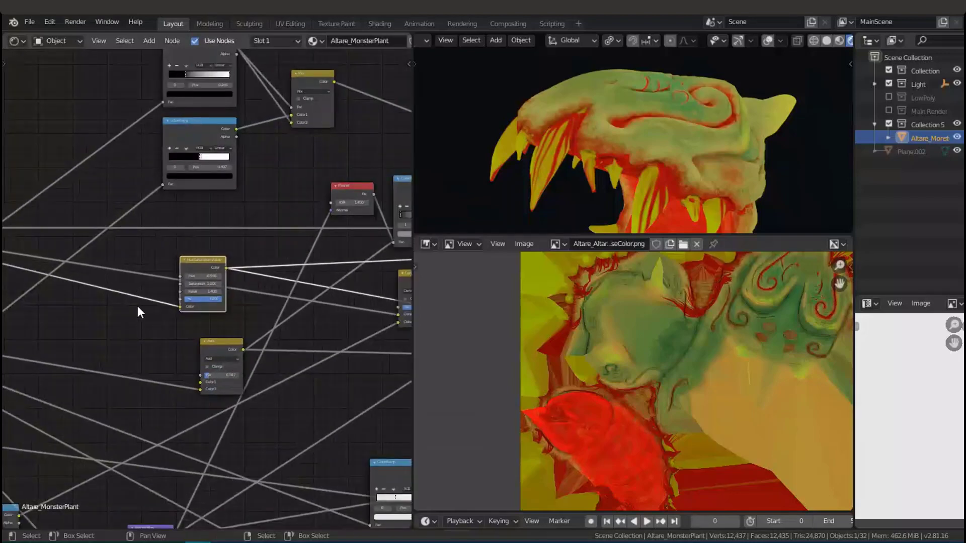
middle_drag(91, 302, 241, 395)
middle_drag(241, 395, 228, 367)
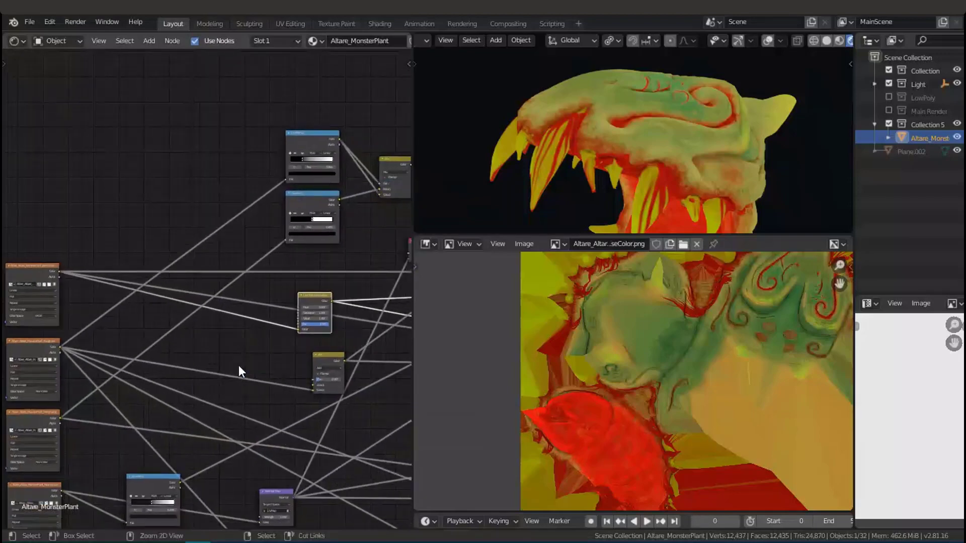
Save the blend file and select the BaseColor image texture node
key(ctrl+s)
middle_drag(202, 336, 389, 297)
scroll(272, 232, up, 5)
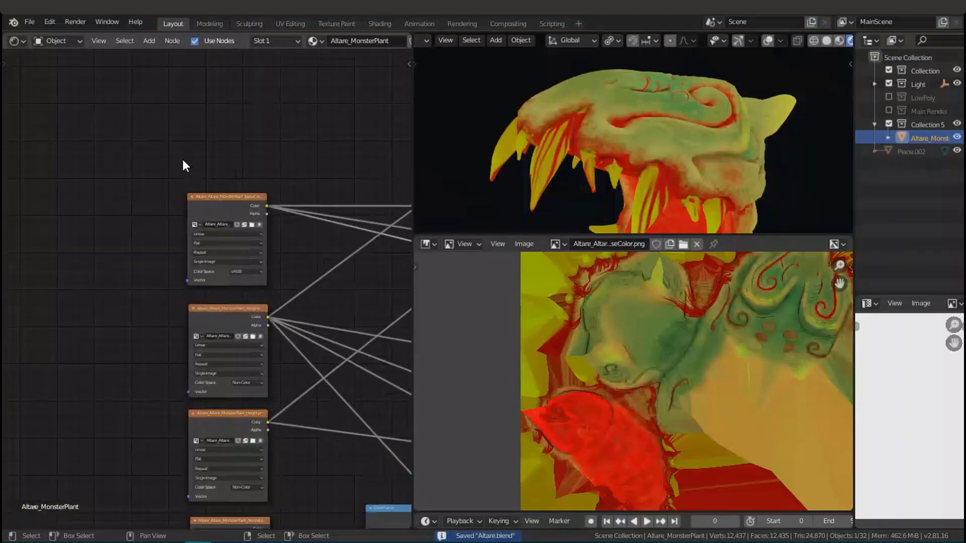
drag(183, 159, 259, 249)
scroll(151, 249, down, 4)
middle_drag(122, 245, 274, 244)
scroll(223, 196, up, 5)
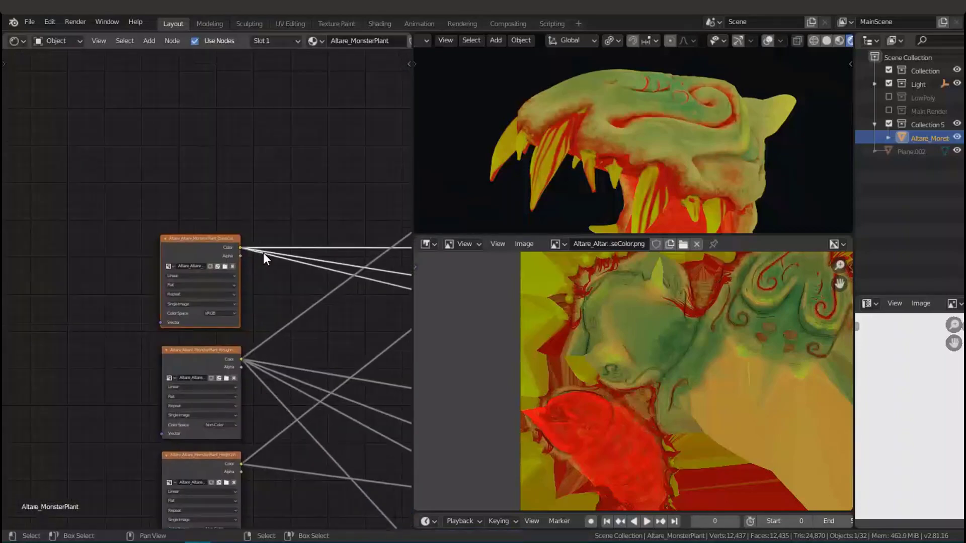
Inspect the Color outputs of the BaseColor and Roughness texture nodes, and deselect the BaseColor node
scroll(240, 240, up, 4)
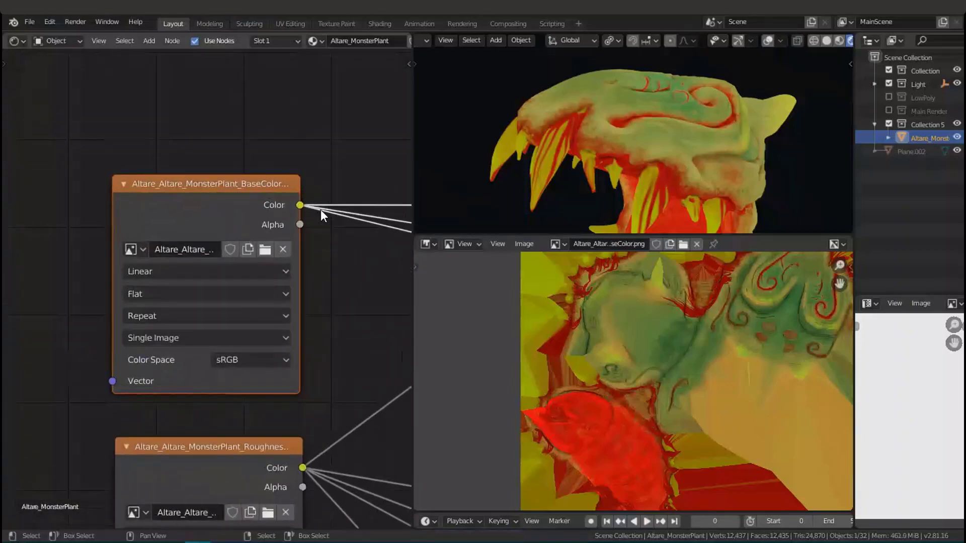
scroll(255, 297, down, 2)
scroll(297, 307, up, 3)
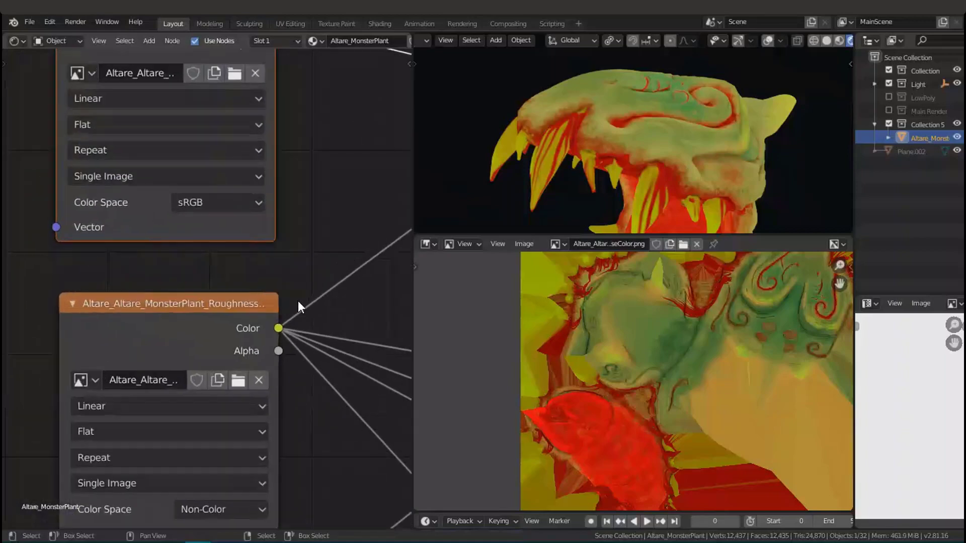
scroll(246, 306, down, 6)
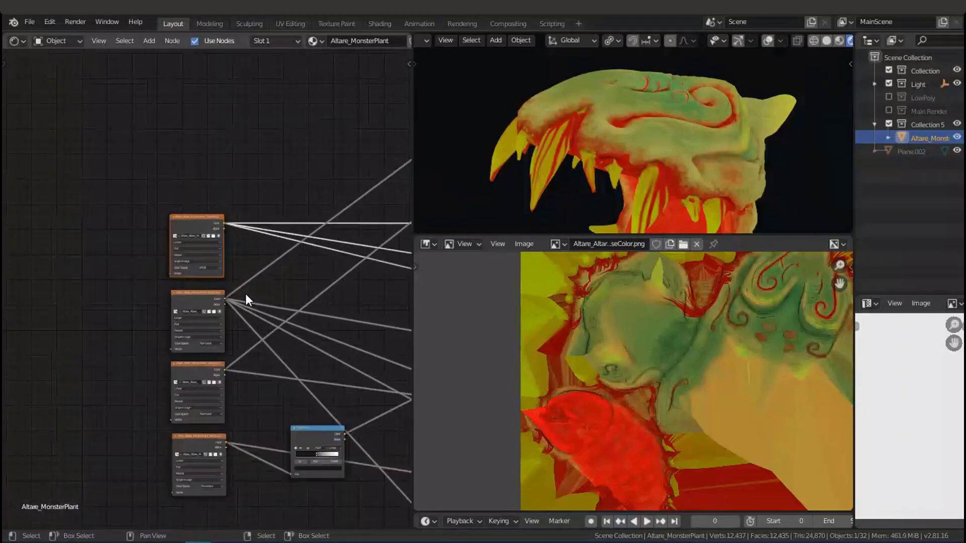
click(258, 204)
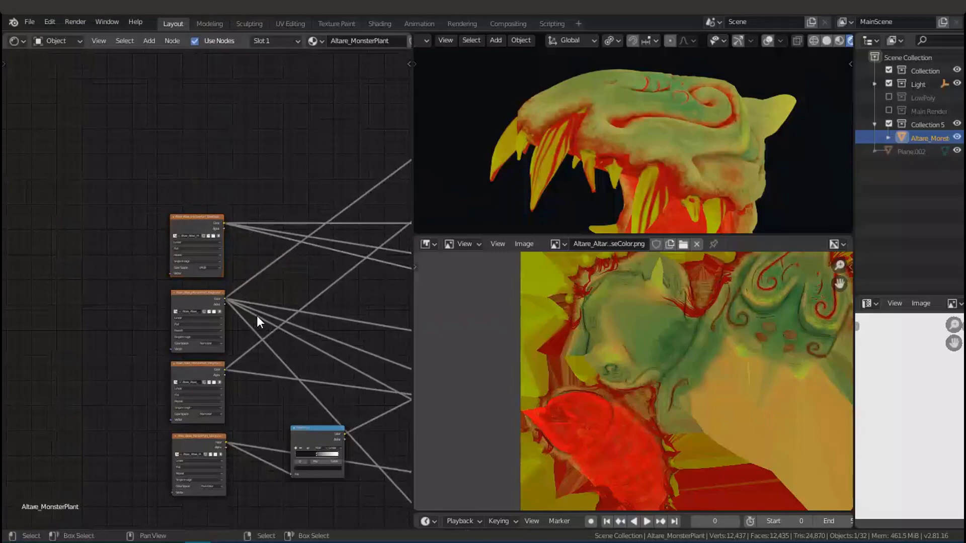
Examine the image texture nodes' outgoing links across the node graph, up to the two stacked ColorRamps
middle_drag(272, 318, 142, 250)
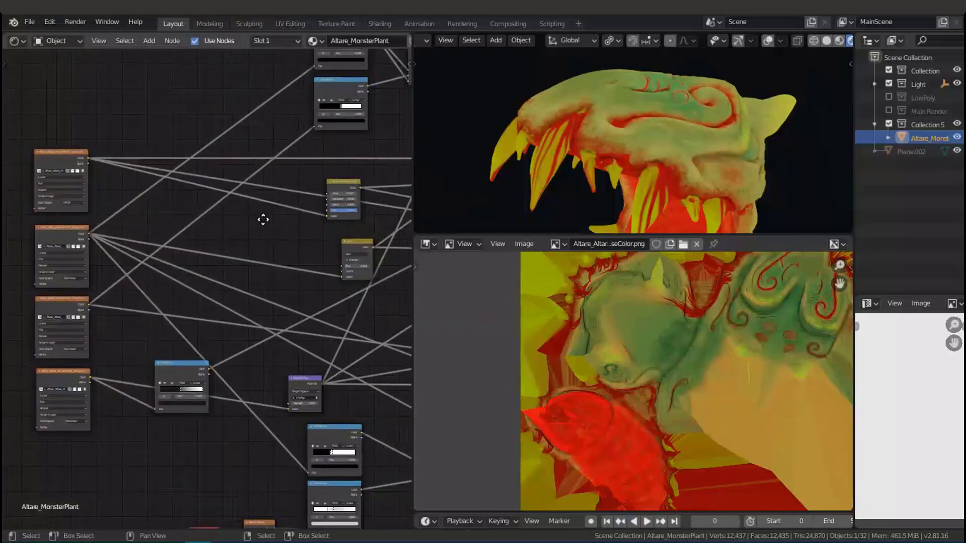
middle_drag(263, 219, 275, 342)
middle_drag(289, 240, 297, 245)
scroll(169, 350, up, 7)
middle_drag(129, 372, 217, 357)
scroll(222, 322, up, 6)
scroll(226, 319, down, 7)
scroll(218, 359, down, 6)
middle_drag(257, 292, 266, 218)
middle_drag(191, 338, 136, 399)
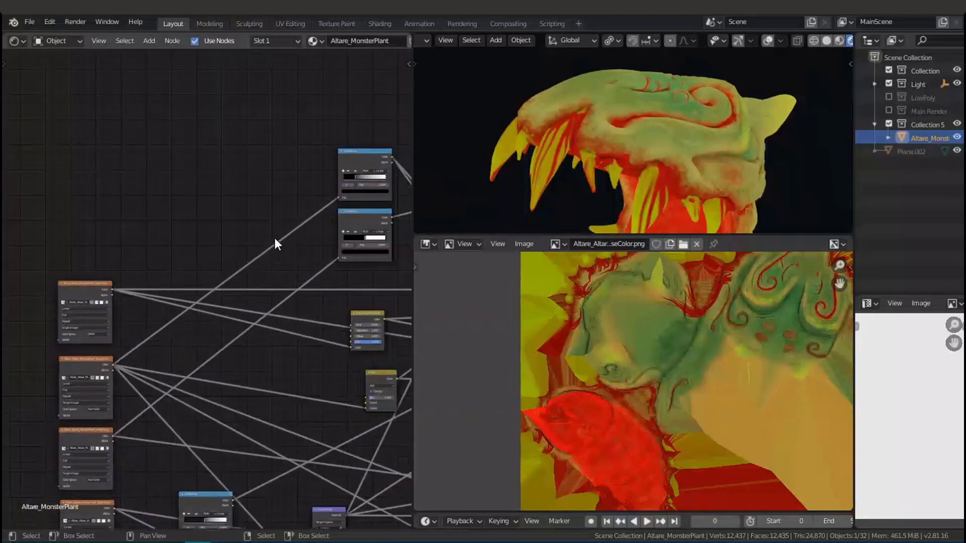
Preview on the mesh the output of the upper ColorRamp fed by the Roughness texture, and inspect its stops
middle_drag(340, 197, 189, 316)
scroll(204, 292, up, 3)
ctrl+shift+click(221, 252)
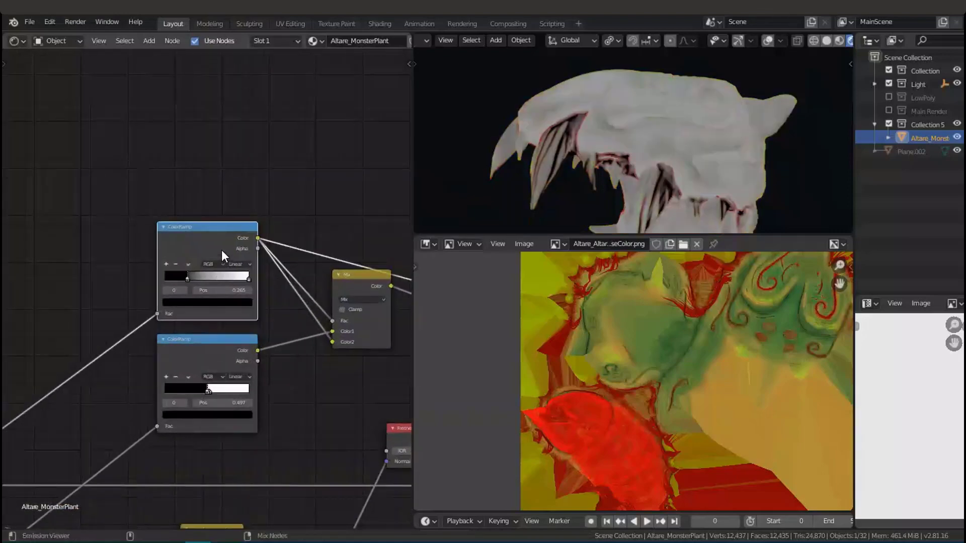
scroll(196, 277, up, 3)
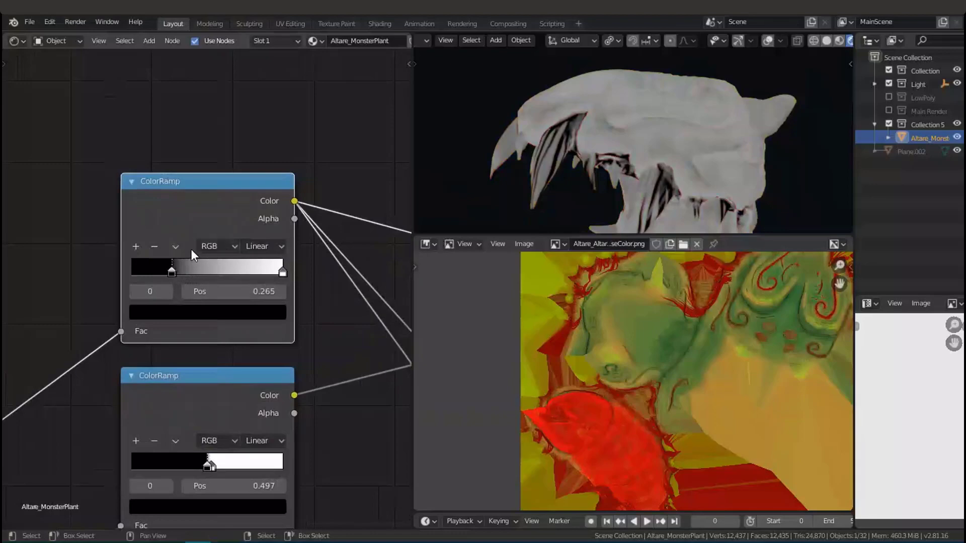
Compare the raw Roughness texture with the upper ColorRamp on the mesh by switching the preview between them twice
scroll(135, 255, down, 2)
middle_drag(134, 255, 258, 291)
scroll(182, 337, down, 4)
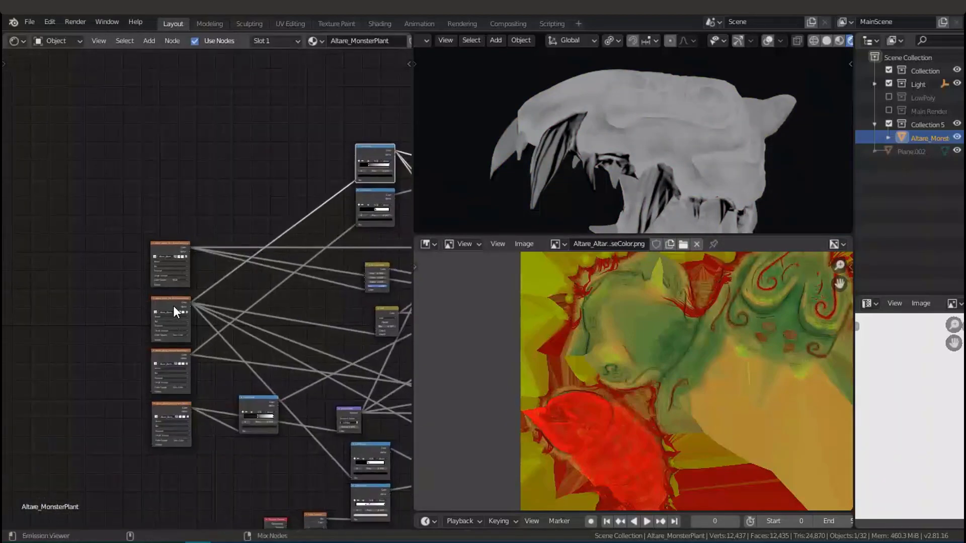
ctrl+shift+click(173, 306)
scroll(190, 301, up, 5)
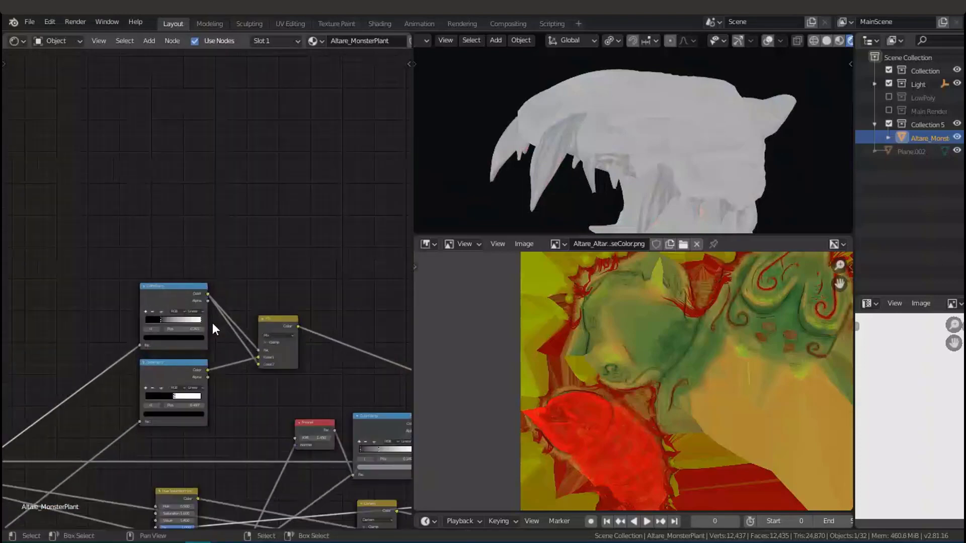
ctrl+shift+click(191, 298)
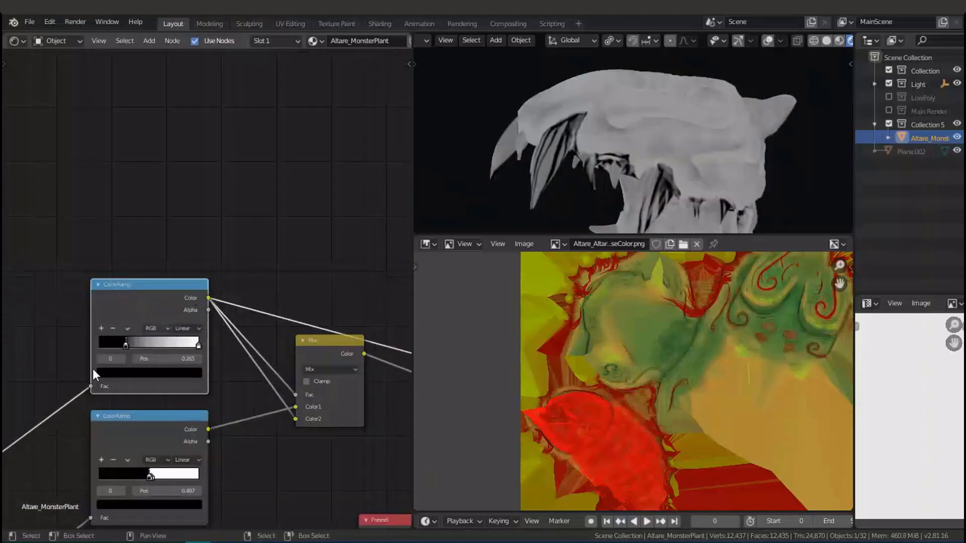
scroll(107, 384, down, 2)
scroll(107, 384, down, 2)
scroll(136, 362, up, 4)
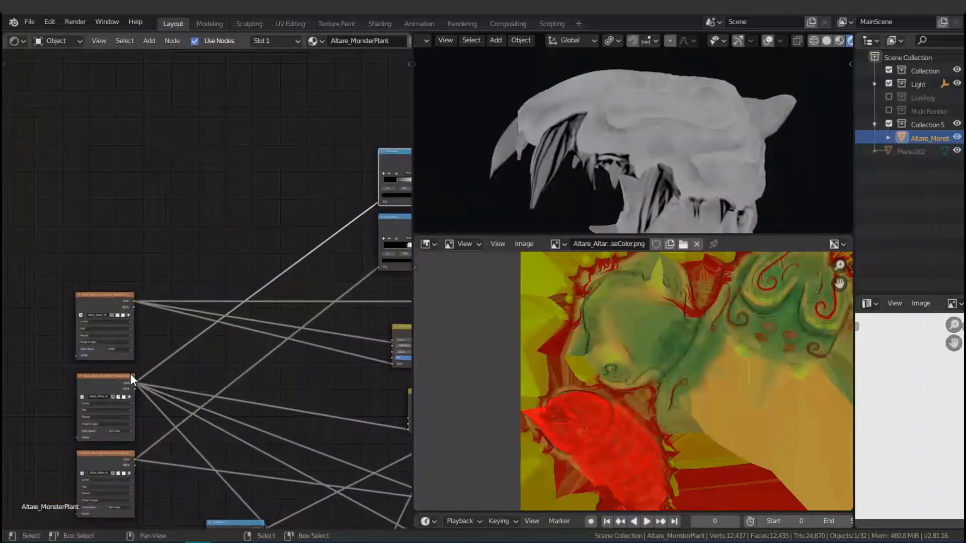
ctrl+shift+click(129, 375)
ctrl+shift+click(391, 168)
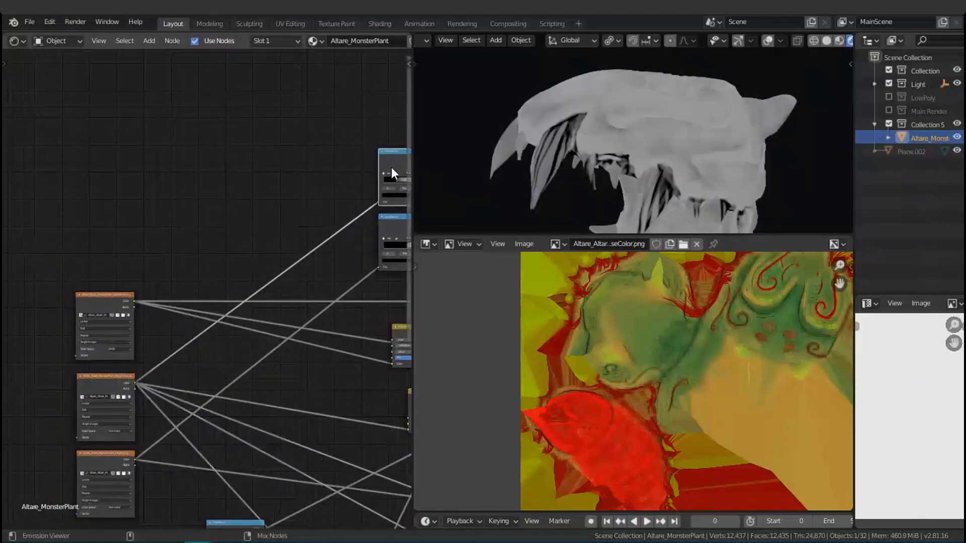
Inspect how the two stacked ColorRamps feed the Mix node's Fac, Color1 and Color2 inputs, and select the Mix node
middle_drag(346, 198, 207, 256)
scroll(207, 256, up, 3)
middle_drag(328, 193, 209, 261)
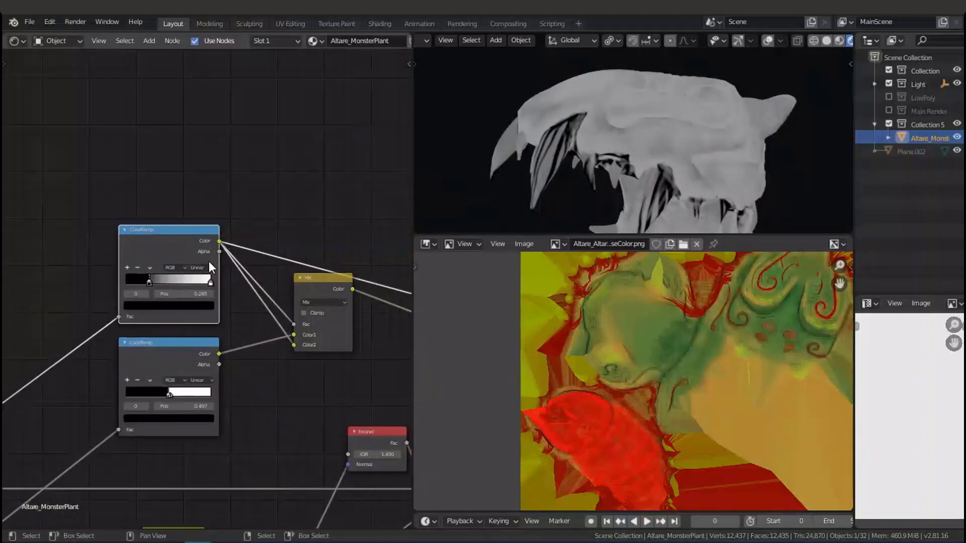
scroll(210, 261, up, 2)
middle_drag(255, 334, 186, 338)
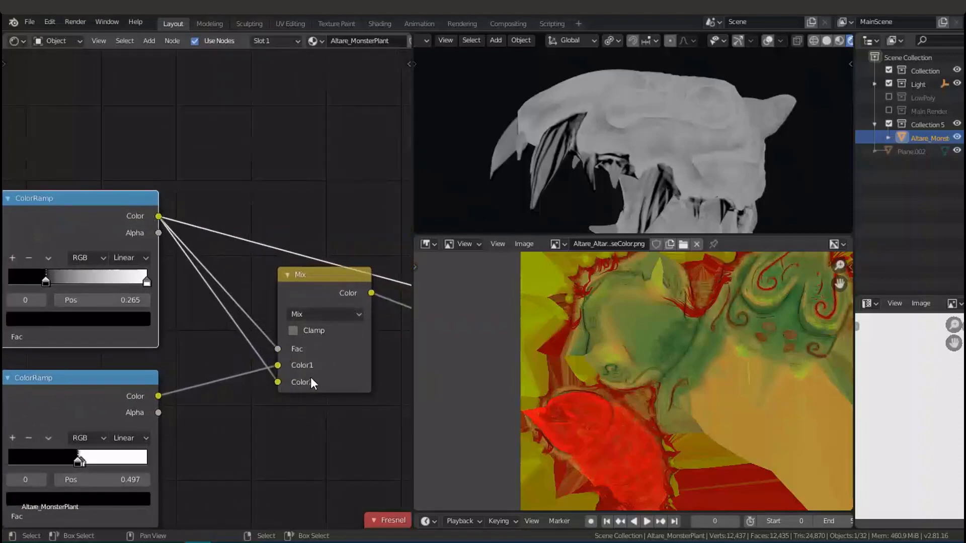
click(347, 292)
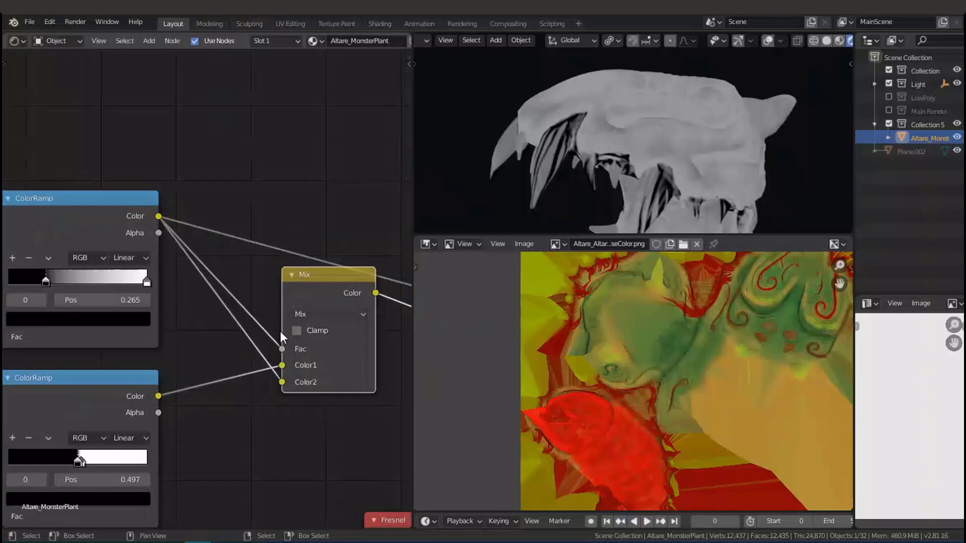
Inspect the lower stacked ColorRamp and trace its Fac input back to the Height texture
scroll(334, 310, down, 3)
middle_drag(225, 326, 275, 283)
scroll(286, 283, up, 7)
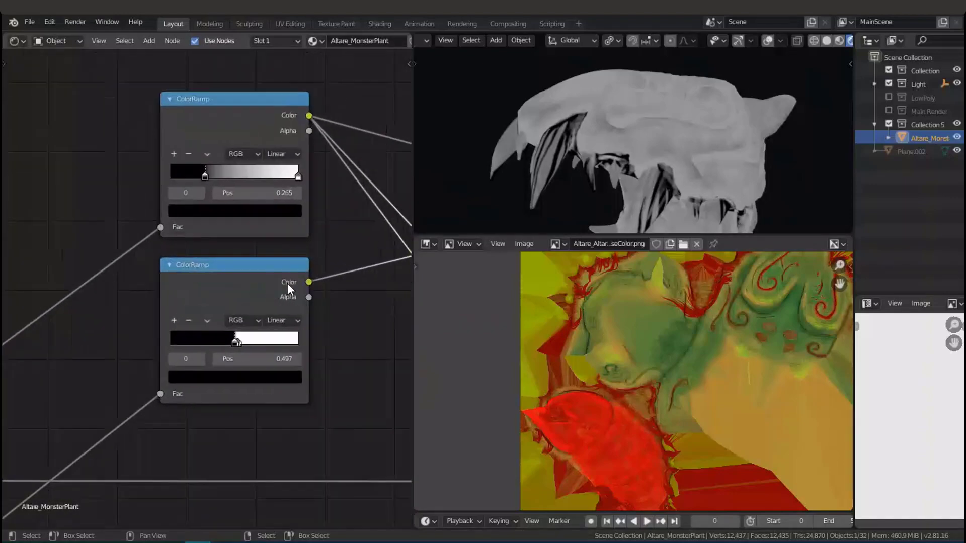
scroll(193, 352, down, 15)
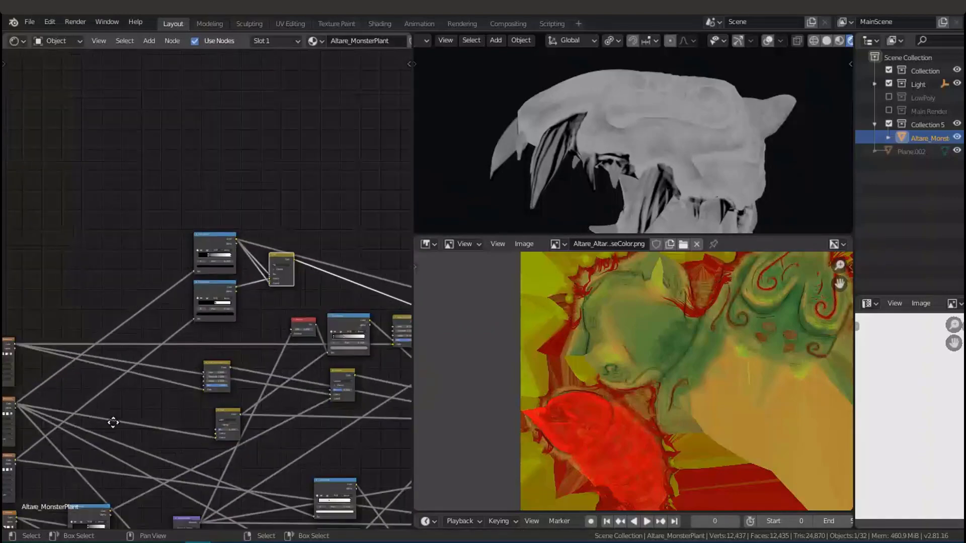
middle_drag(112, 422, 298, 313)
scroll(188, 363, up, 6)
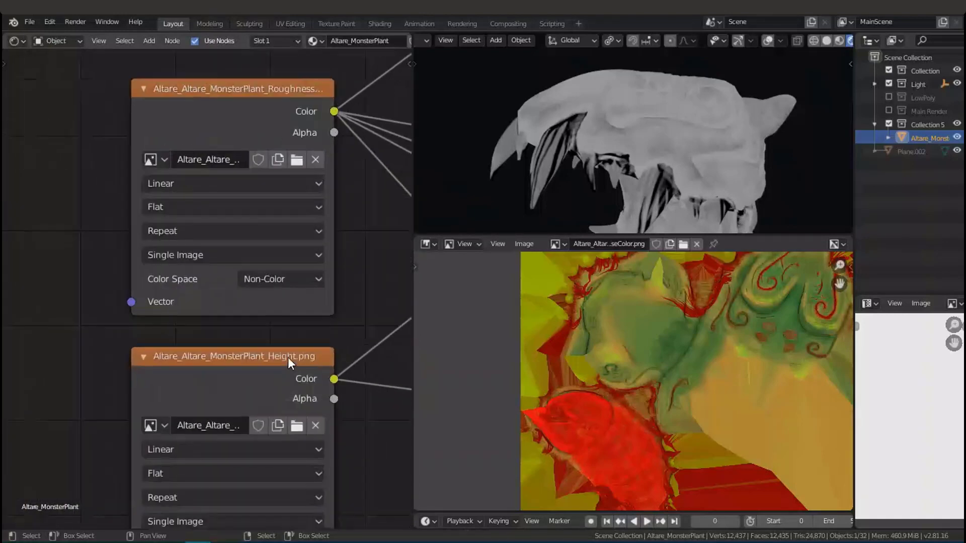
scroll(297, 336, down, 10)
middle_drag(210, 340, 20, 474)
scroll(273, 282, up, 4)
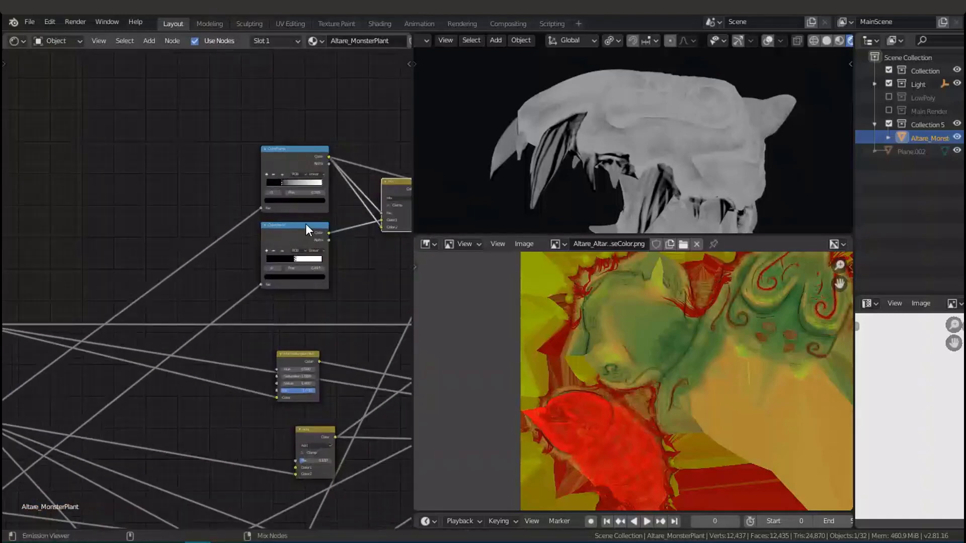
Preview the Height-fed ColorRamp's output on the mesh and examine the speckled skin up close
ctrl+shift+click(306, 226)
middle_drag(303, 229, 149, 319)
scroll(147, 321, up, 10)
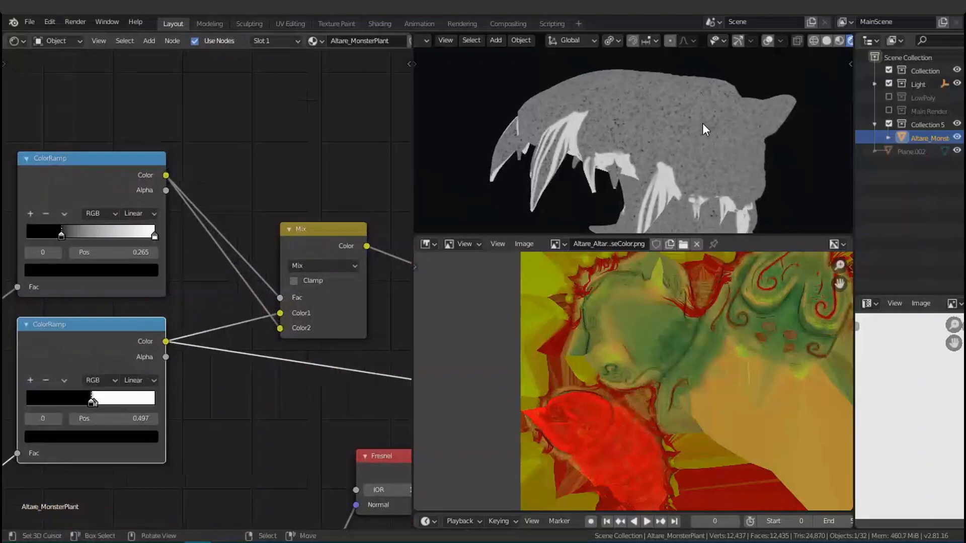
middle_drag(703, 123, 660, 169)
scroll(654, 183, up, 6)
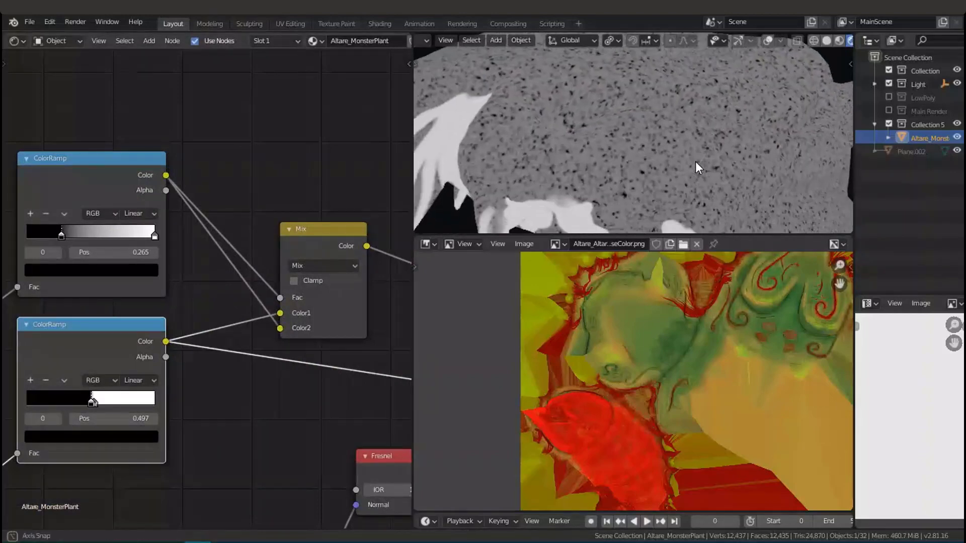
middle_drag(261, 330, 261, 323)
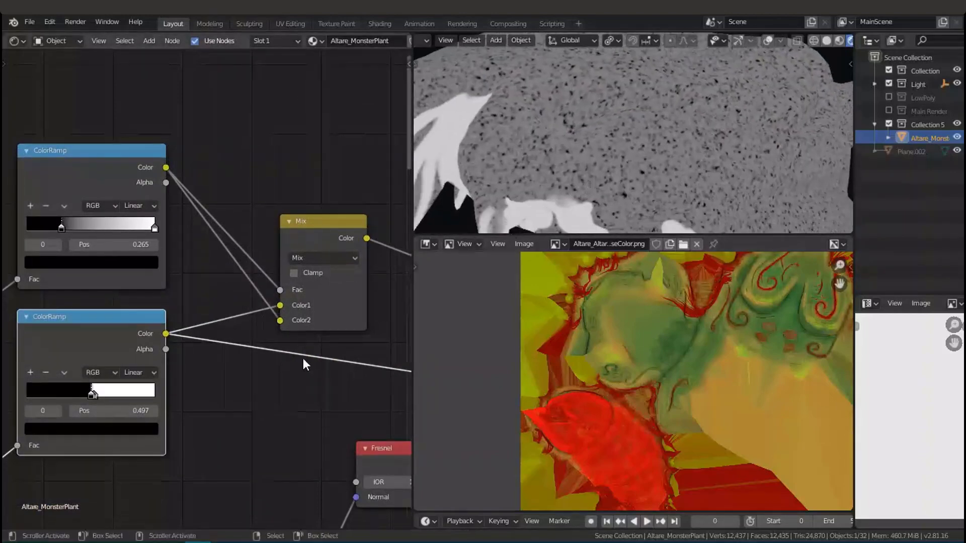
Preview on the mesh the Mix node that combines the two ColorRamps, and examine the skin from different angles and distances
middle_drag(375, 277, 252, 309)
ctrl+shift+click(228, 265)
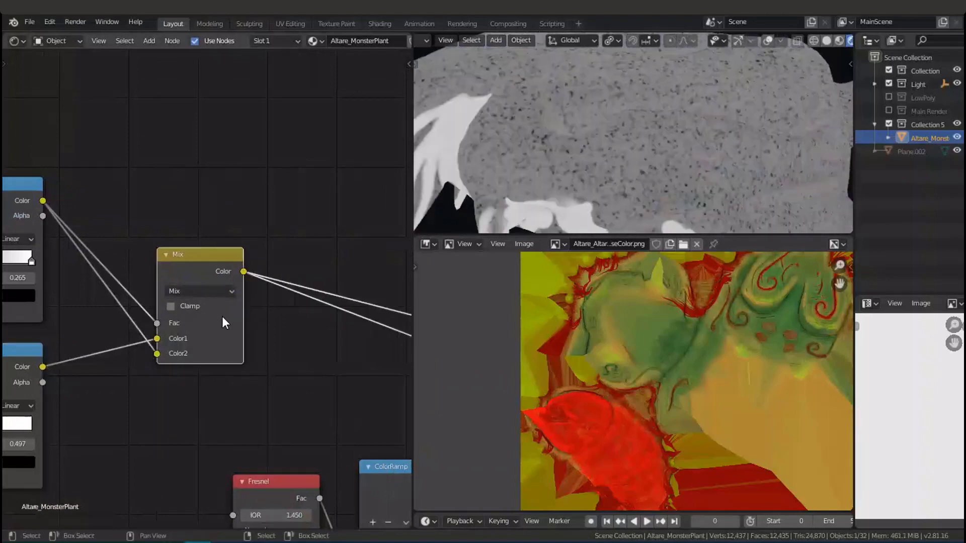
middle_drag(524, 149, 576, 126)
middle_drag(575, 126, 579, 129)
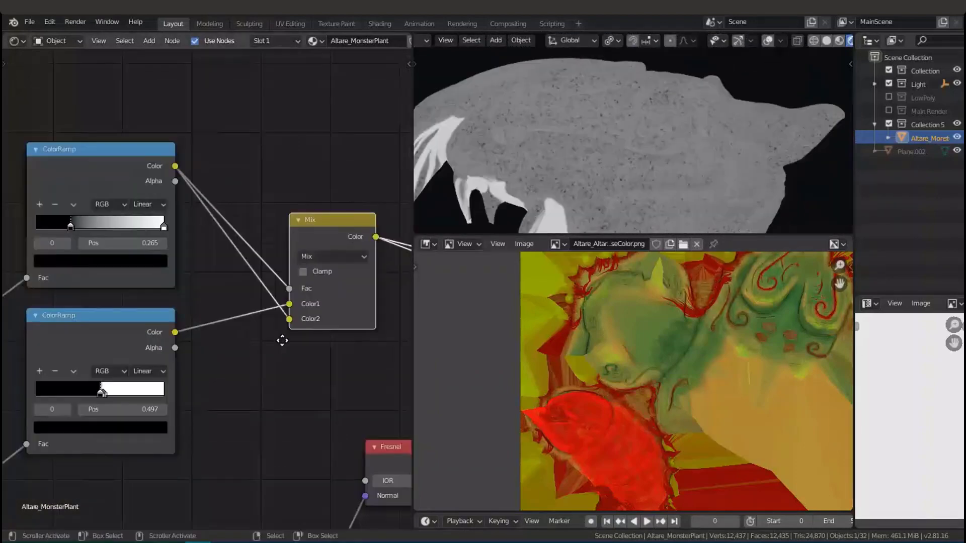
middle_drag(282, 341, 315, 336)
scroll(315, 336, up, 1)
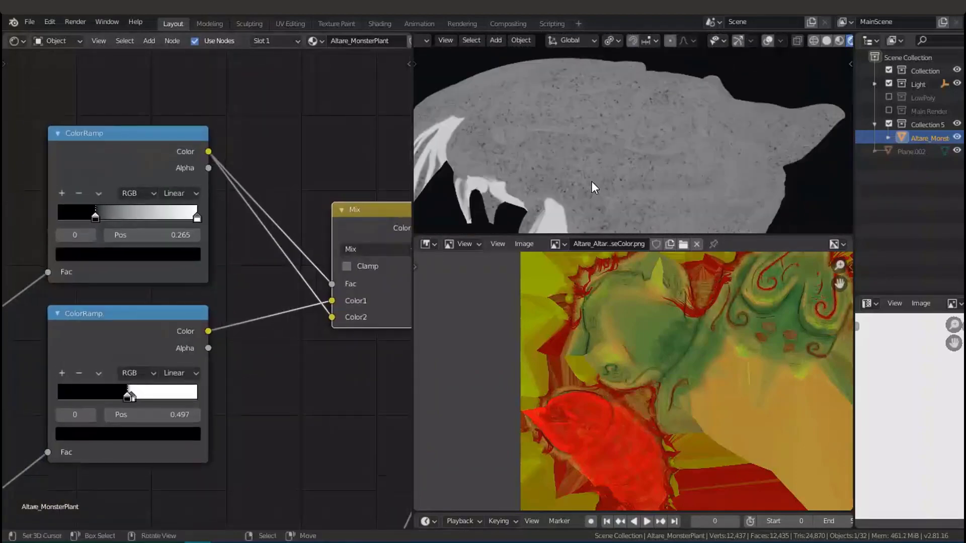
middle_drag(591, 181, 559, 164)
scroll(557, 177, up, 2)
scroll(560, 164, up, 1)
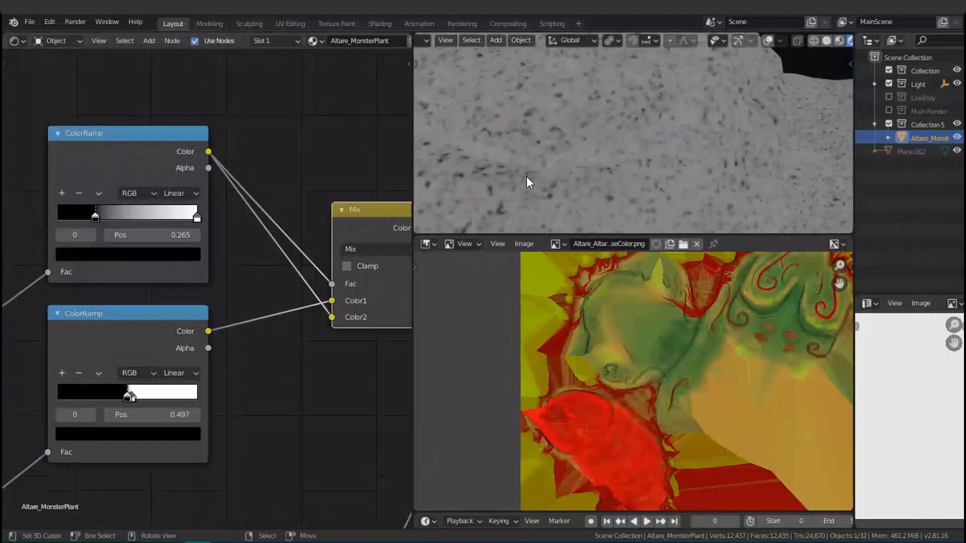
scroll(533, 175, up, 1)
scroll(552, 176, down, 1)
Compare the Mix node's output on the mesh with each of its two ColorRamps, ending on the Mix preview
ctrl+shift+click(150, 169)
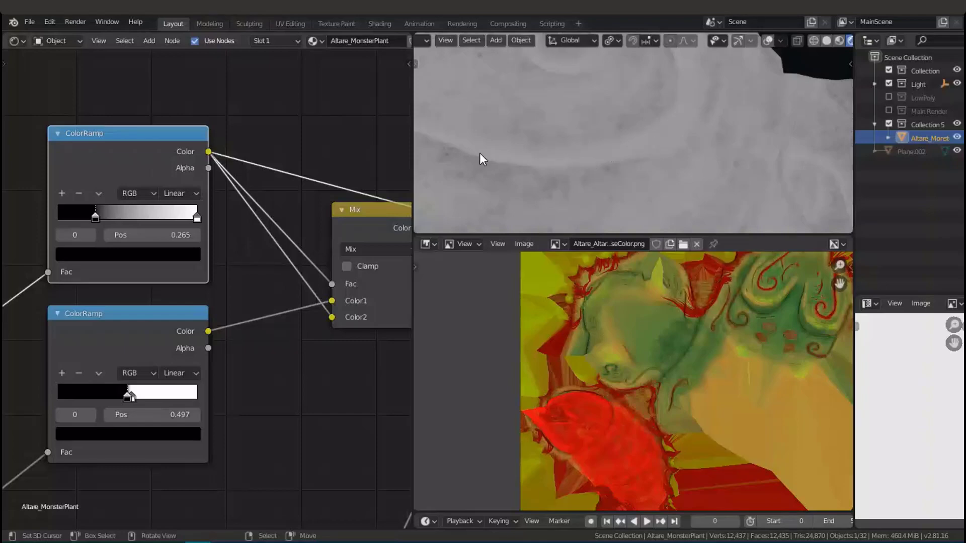
ctrl+shift+click(349, 230)
ctrl+shift+click(184, 330)
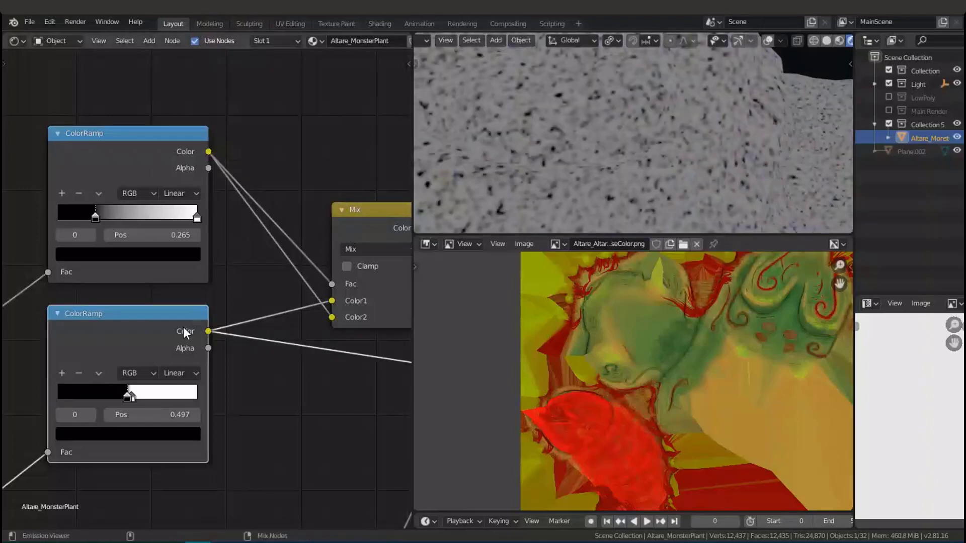
ctrl+shift+click(379, 216)
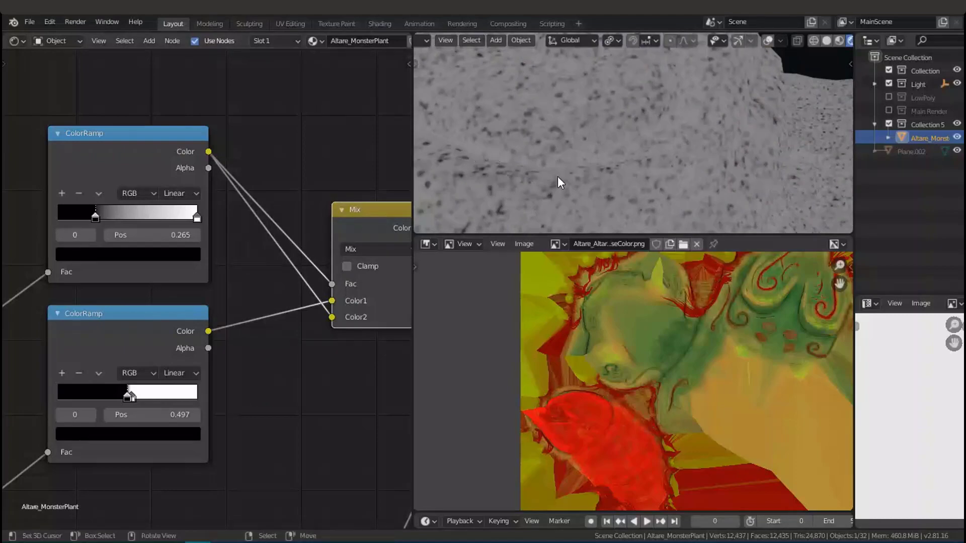
Examine the Mix preview on the whole head, and inspect the Mix node's settings and outgoing links
scroll(558, 177, down, 5)
middle_drag(658, 169, 619, 159)
scroll(292, 262, down, 4)
middle_drag(199, 307, 30, 289)
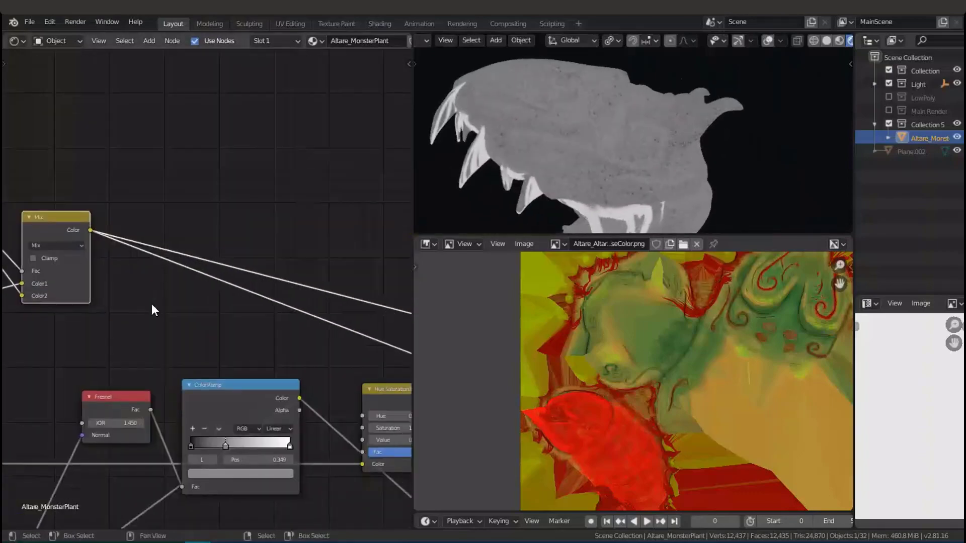
scroll(211, 290, down, 4)
middle_drag(211, 290, 179, 260)
scroll(80, 256, down, 3)
middle_drag(81, 255, 224, 253)
scroll(224, 252, up, 2)
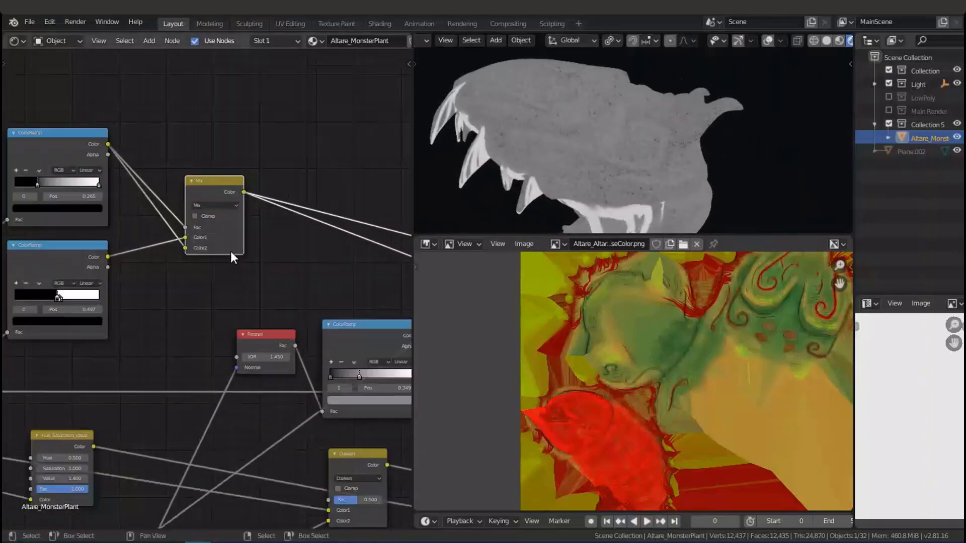
scroll(249, 239, up, 3)
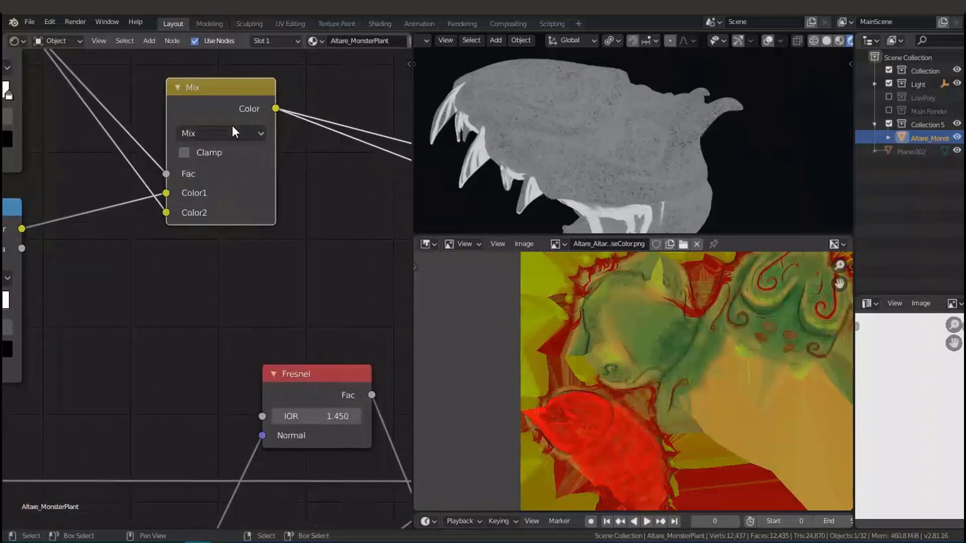
Preview the Mix Shader's output on the mesh and examine the head from a different angle
scroll(259, 276, down, 3)
middle_drag(303, 249, 38, 244)
scroll(38, 244, down, 4)
scroll(207, 288, up, 3)
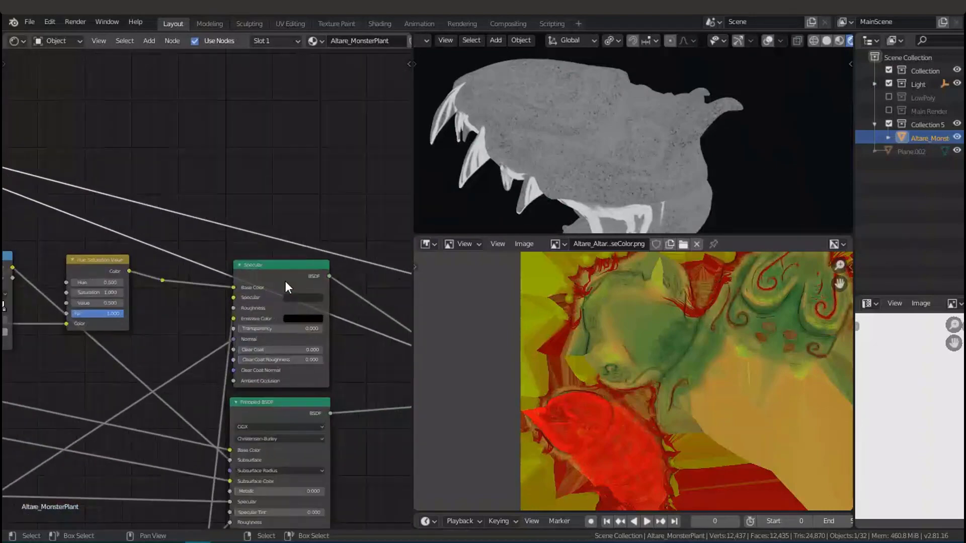
scroll(256, 286, up, 2)
middle_drag(255, 286, 89, 206)
scroll(162, 214, down, 3)
scroll(295, 298, up, 6)
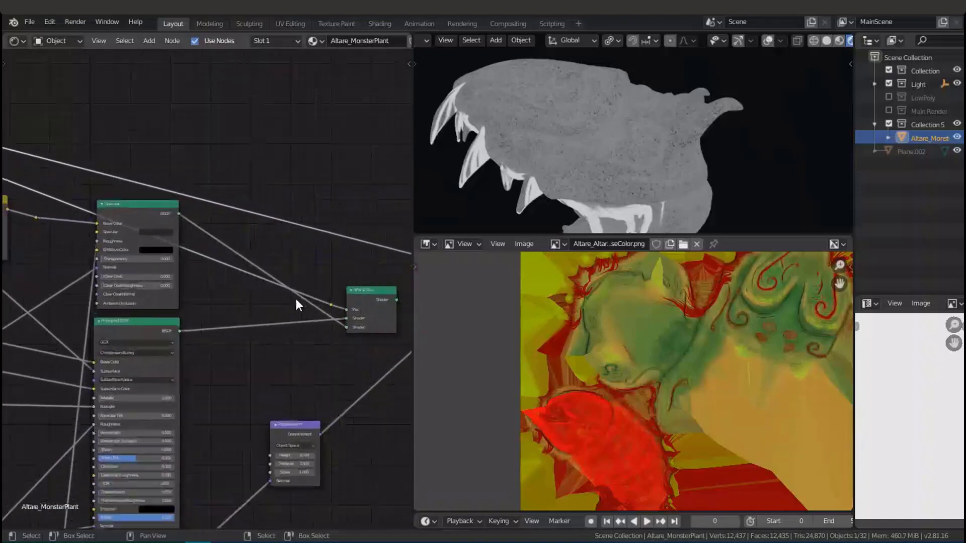
mouse_move(147, 277)
middle_down()
mouse_move(177, 277)
mouse_move(3, 263)
middle_up()
scroll(211, 287, up, 8)
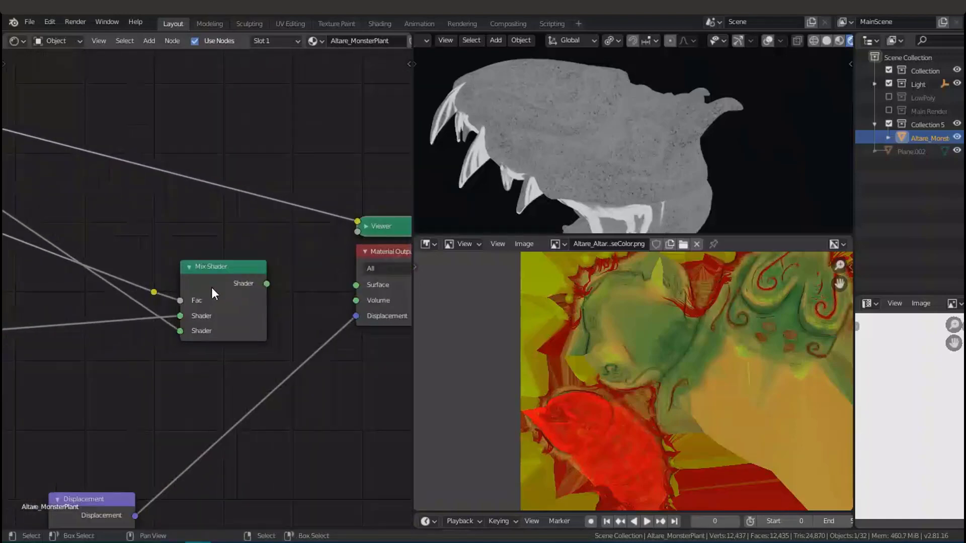
ctrl+shift+click(231, 312)
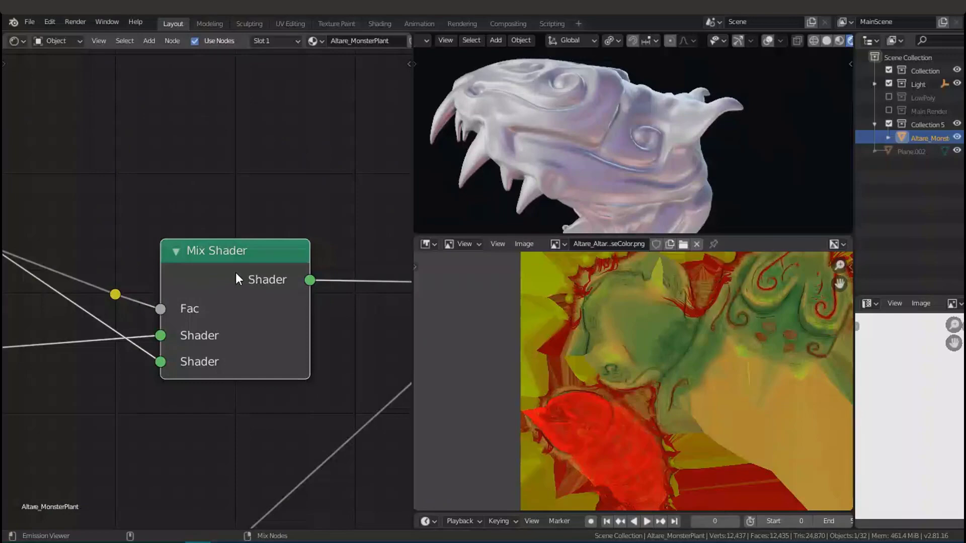
scroll(236, 273, down, 1)
middle_drag(569, 155, 641, 138)
Save the file and trace the links from the Specular and Principled BSDF shaders into the Mix Shader
key(ctrl+s)
scroll(236, 301, down, 6)
middle_drag(231, 304, 354, 274)
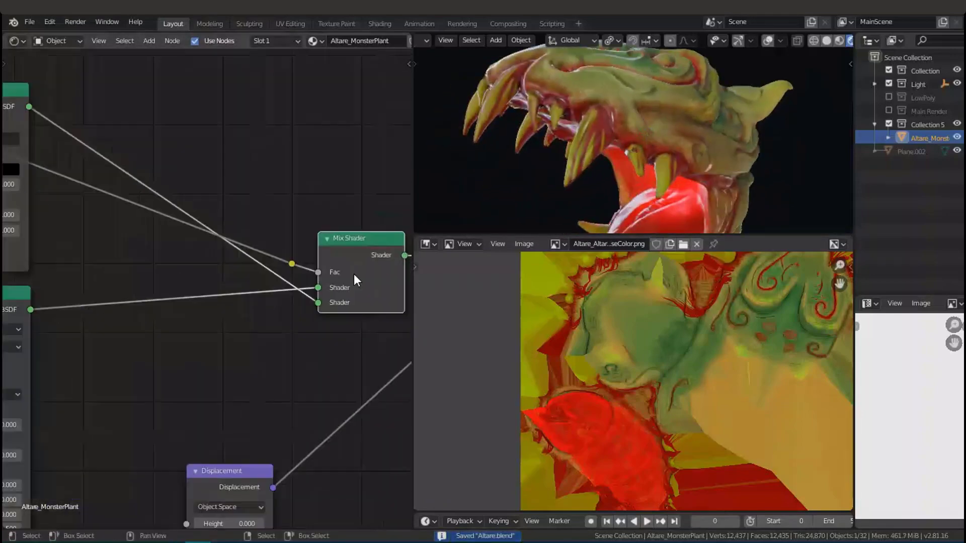
middle_drag(271, 291, 400, 345)
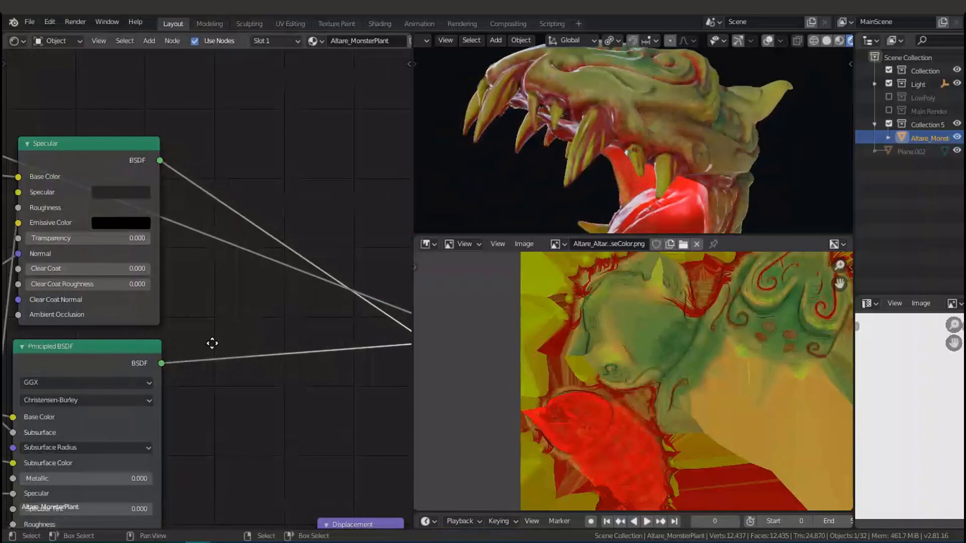
middle_drag(212, 343, 59, 347)
middle_drag(304, 317, 214, 321)
key(ctrl+s)
middle_drag(256, 352, 206, 318)
scroll(328, 340, up, 2)
scroll(273, 315, down, 2)
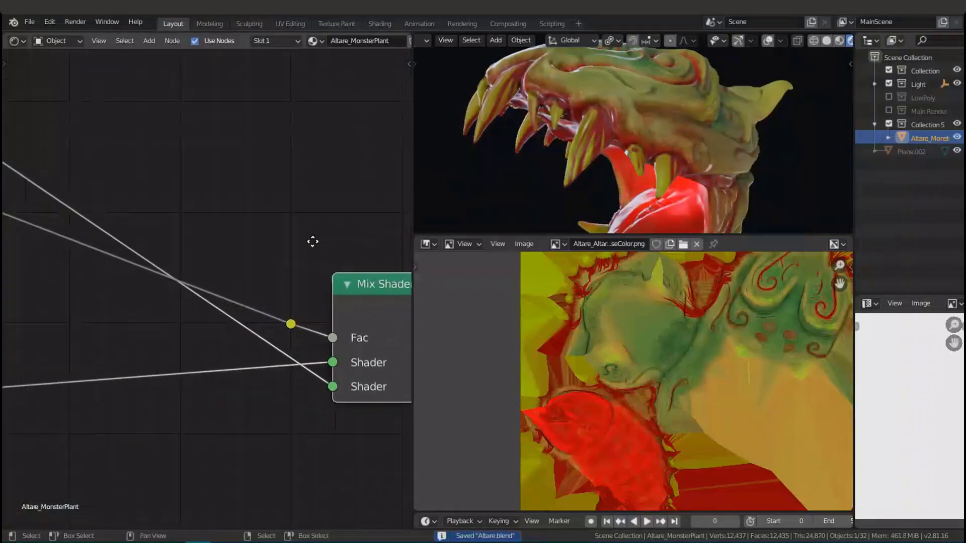
Examine the shader nodes feeding the Mix Shader and their combined effect on the head's carved skin up close
scroll(213, 238, down, 3)
scroll(155, 250, down, 4)
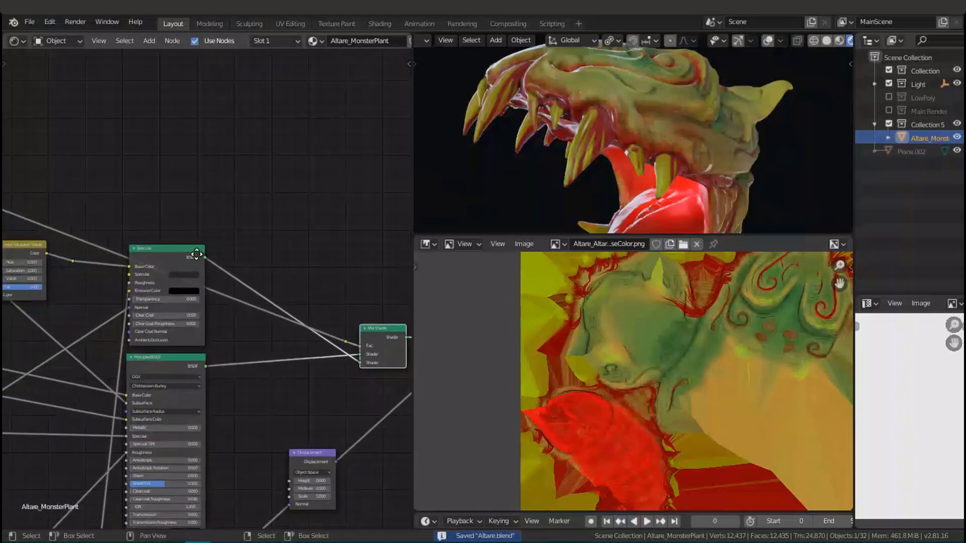
middle_drag(226, 296, 133, 300)
middle_drag(654, 129, 639, 168)
scroll(638, 174, up, 5)
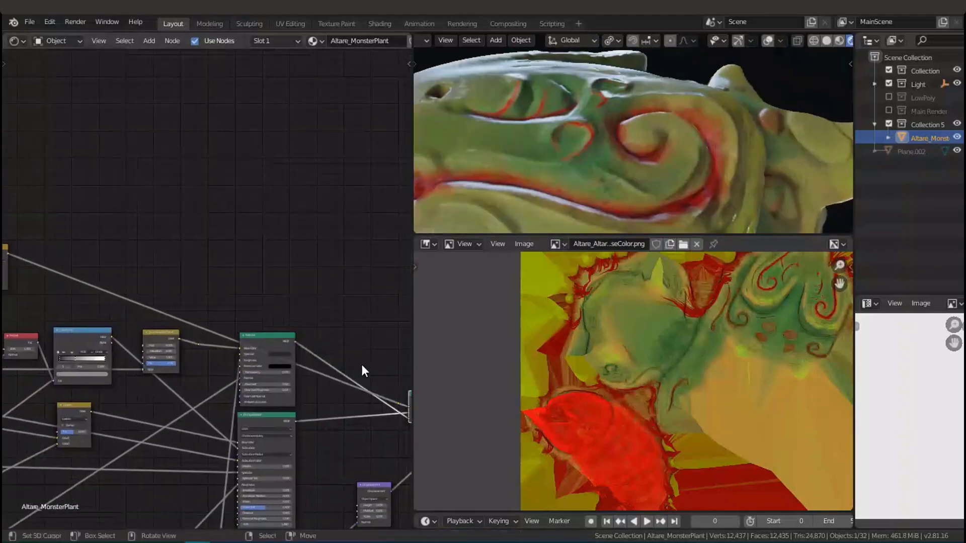
middle_drag(362, 364, 309, 337)
scroll(545, 173, up, 3)
scroll(533, 192, up, 2)
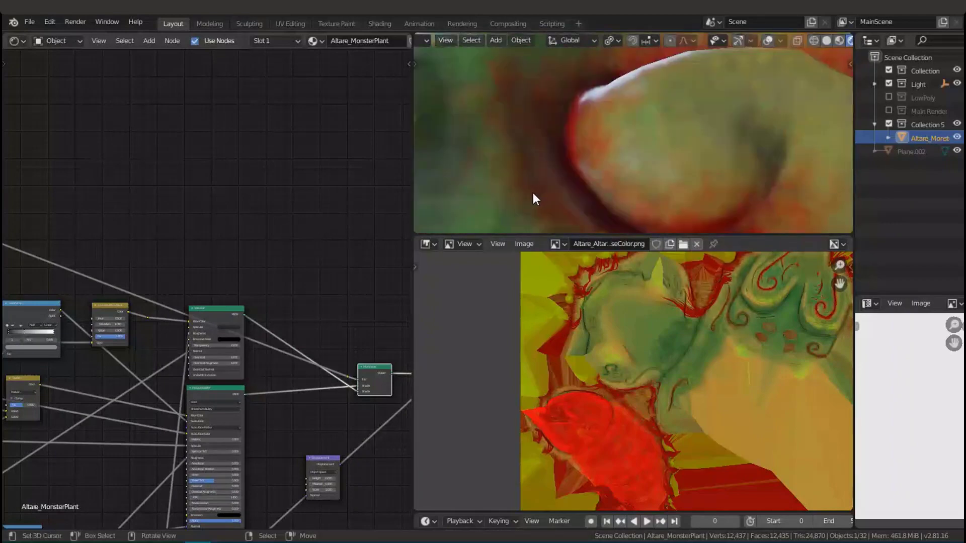
scroll(531, 191, down, 5)
Move the Mix node from beside the ColorRamps to the space above the Specular shader
middle_drag(284, 301, 382, 288)
scroll(53, 233, up, 1)
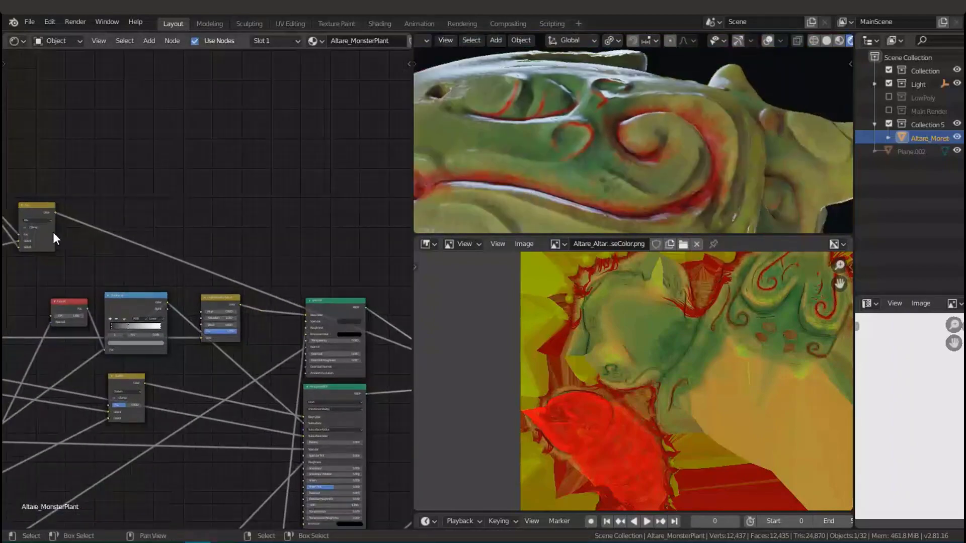
drag(46, 209, 330, 228)
scroll(352, 237, up, 6)
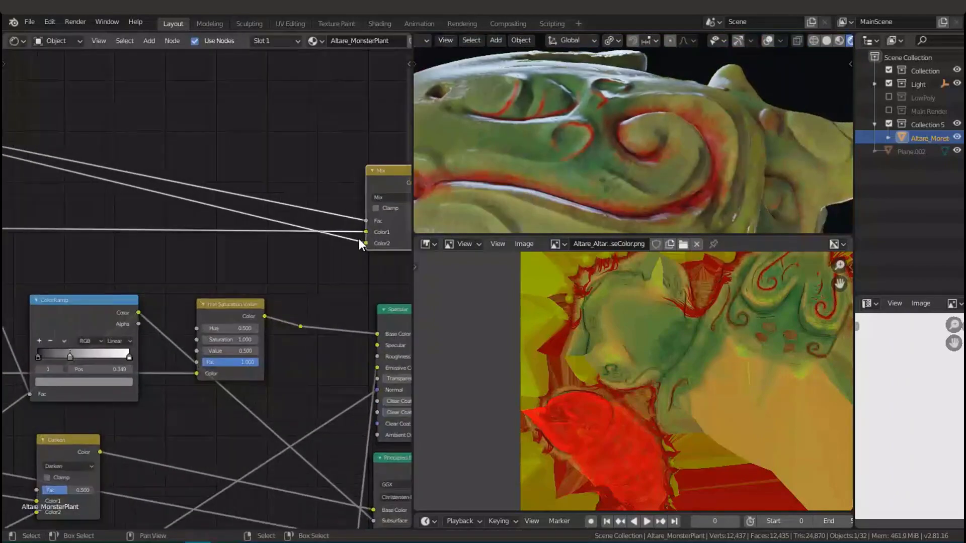
middle_drag(359, 238, 229, 289)
Preview the Mix node's output on the mesh and examine the speckled skin up close
ctrl+shift+click(240, 243)
middle_drag(252, 239, 165, 225)
scroll(548, 204, up, 1)
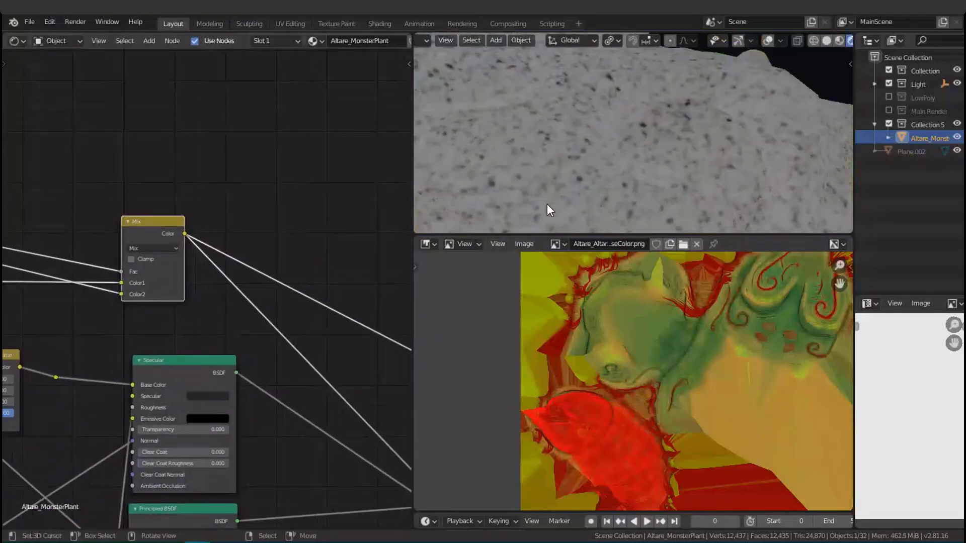
scroll(552, 210, down, 2)
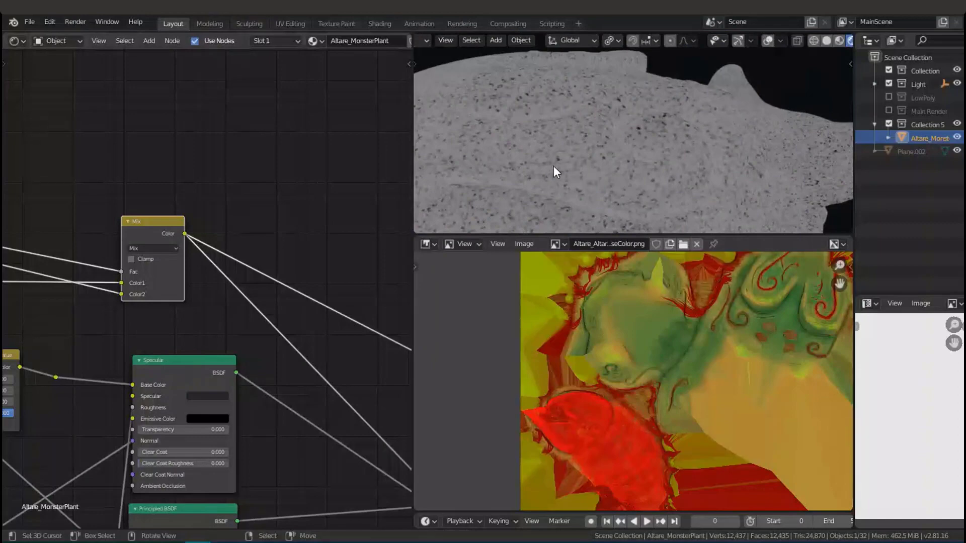
Follow the Mix node's link into the Mix Shader's Fac input and preview the Mix Shader on the mesh
middle_drag(214, 489, 39, 314)
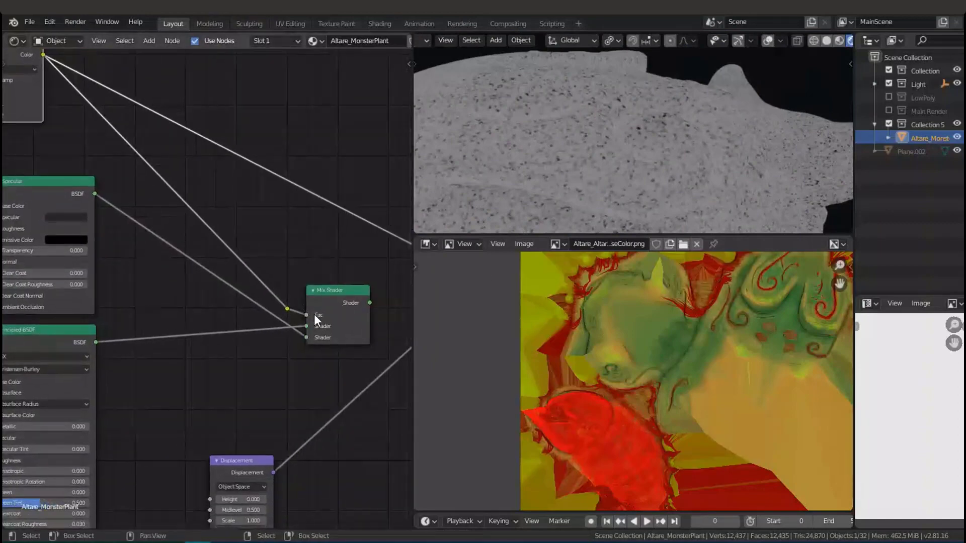
ctrl+shift+click(339, 297)
middle_drag(222, 274, 327, 349)
scroll(253, 280, down, 5)
scroll(253, 281, down, 4)
Move the Mix node back beside the two ColorRamps that feed it
middle_drag(263, 284, 346, 324)
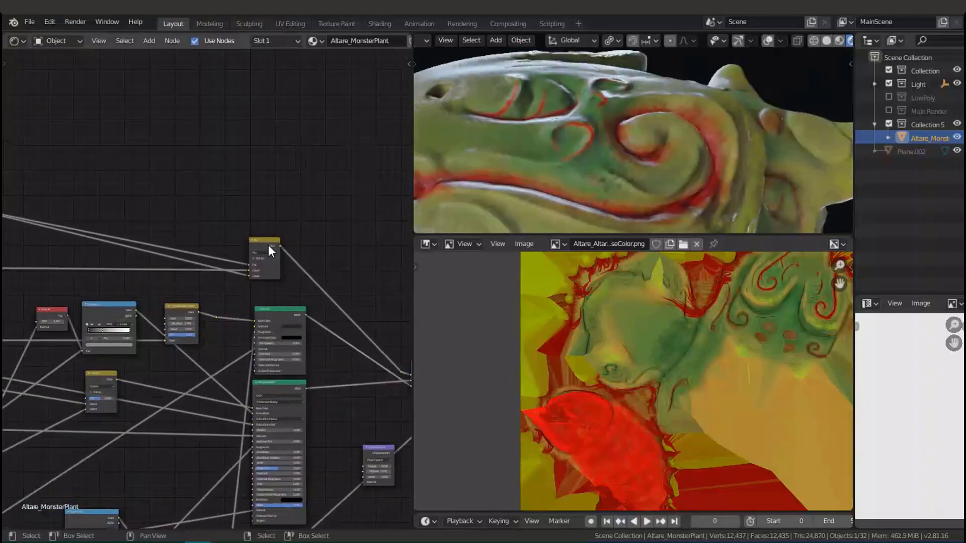
drag(268, 245, 42, 229)
scroll(106, 230, down, 4)
middle_drag(107, 230, 320, 212)
middle_drag(197, 267, 337, 233)
Save the file and preview the output of the Add node below the Hue Saturation Value node on the mesh
scroll(173, 319, up, 6)
middle_drag(221, 327, 156, 305)
scroll(137, 279, up, 6)
middle_drag(91, 298, 160, 266)
key(ctrl+s)
middle_drag(93, 332, 156, 290)
middle_drag(310, 277, 243, 297)
scroll(242, 298, up, 5)
drag(210, 242, 183, 237)
scroll(181, 240, up, 2)
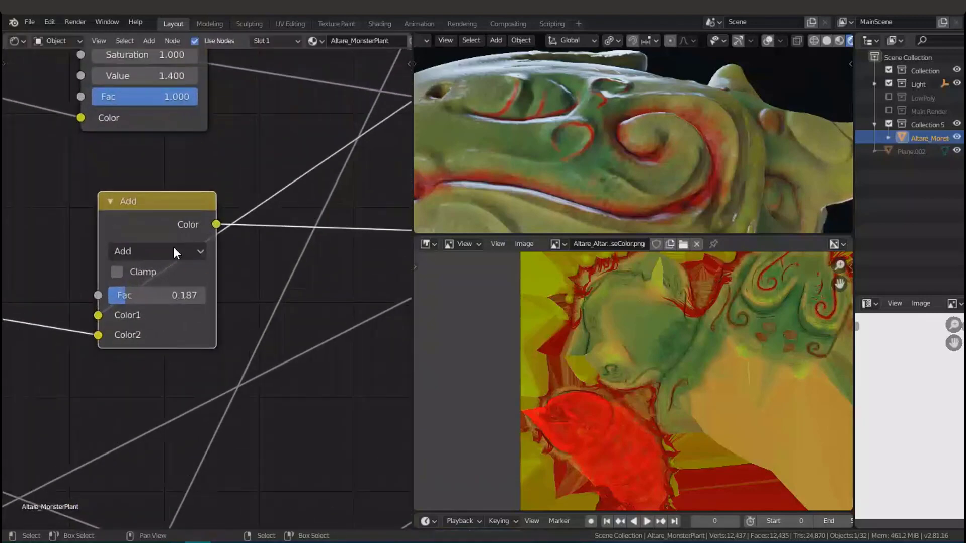
ctrl+shift+click(180, 230)
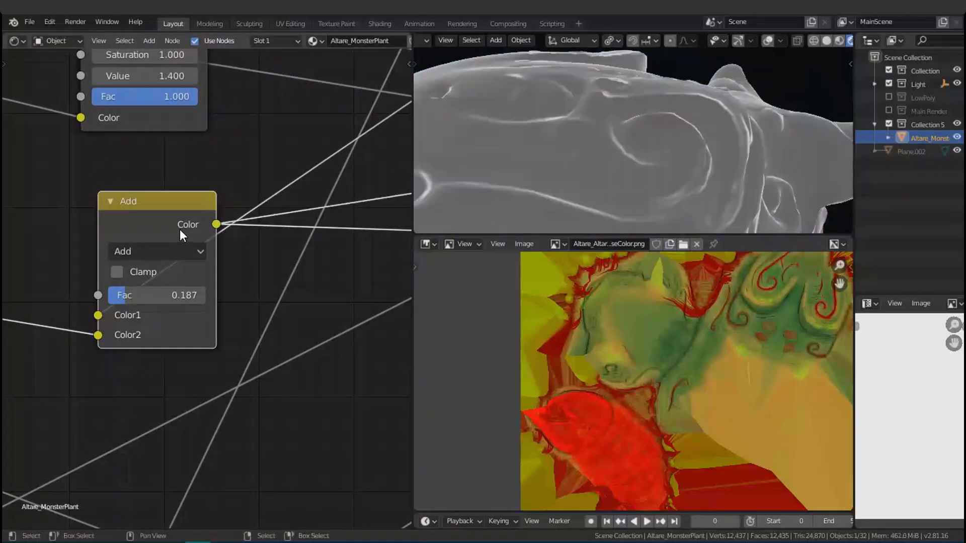
Inspect the Add node's settings and follow its outgoing links to the Darken node and the ColorRamp beside Fresnel
scroll(183, 240, down, 3)
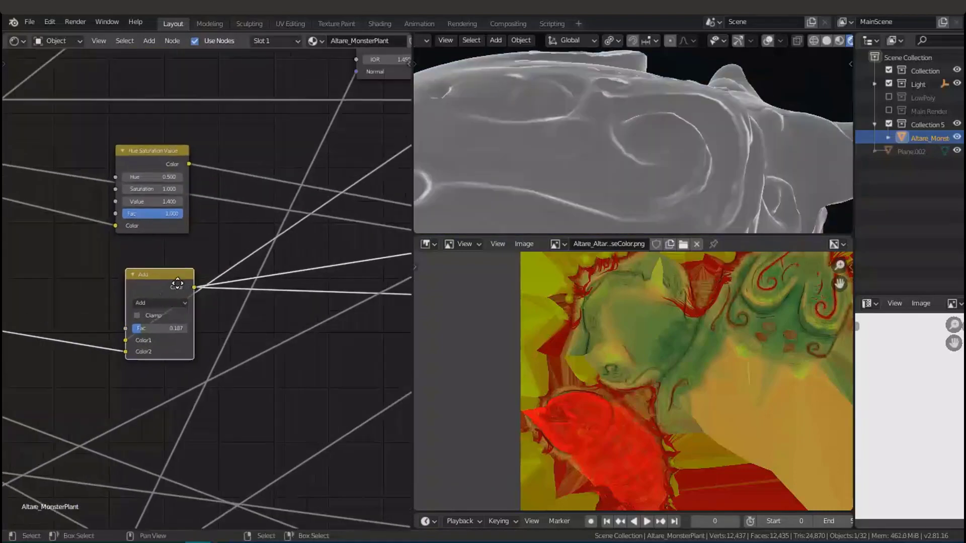
middle_drag(169, 291, 208, 216)
scroll(206, 284, up, 5)
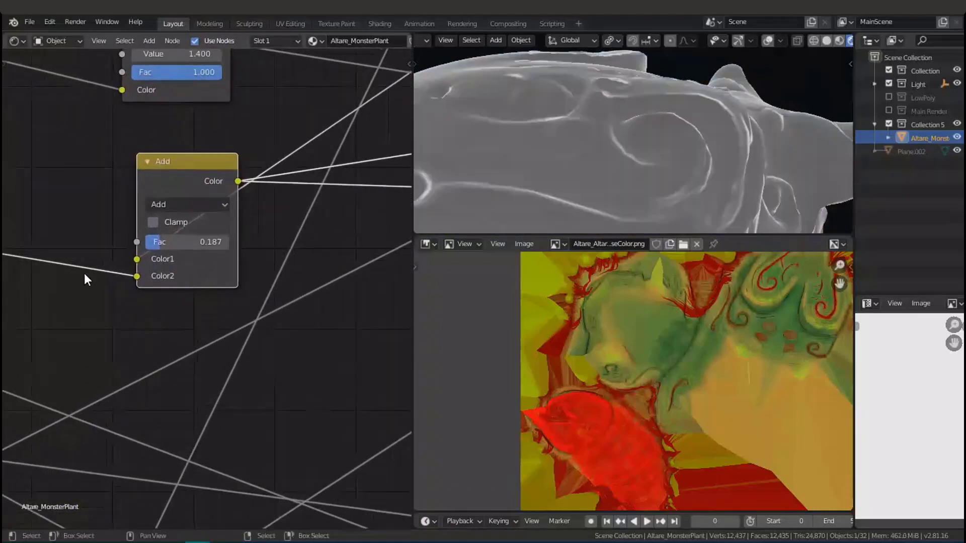
scroll(201, 259, down, 6)
middle_drag(232, 252, 107, 344)
middle_drag(285, 218, 99, 339)
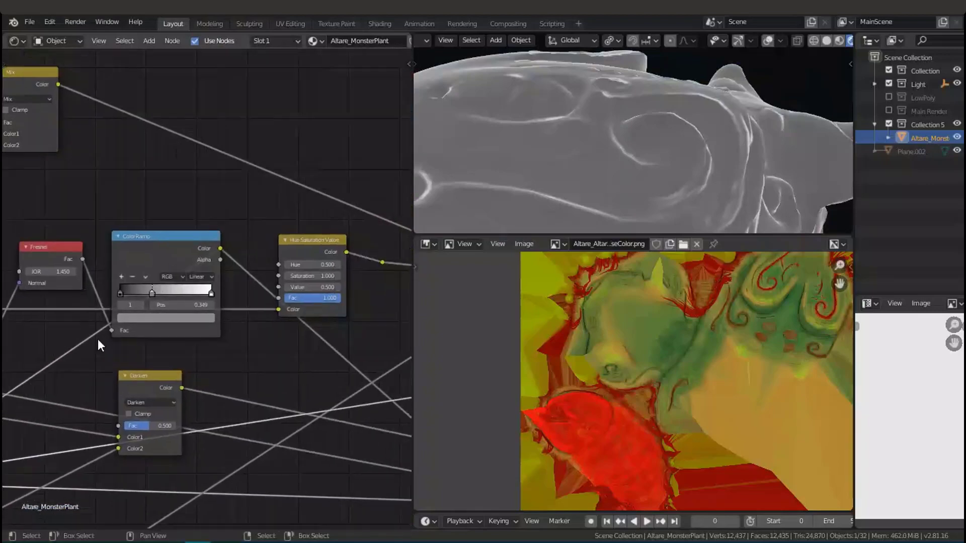
scroll(186, 283, up, 1)
scroll(187, 283, down, 2)
middle_drag(301, 171, 307, 116)
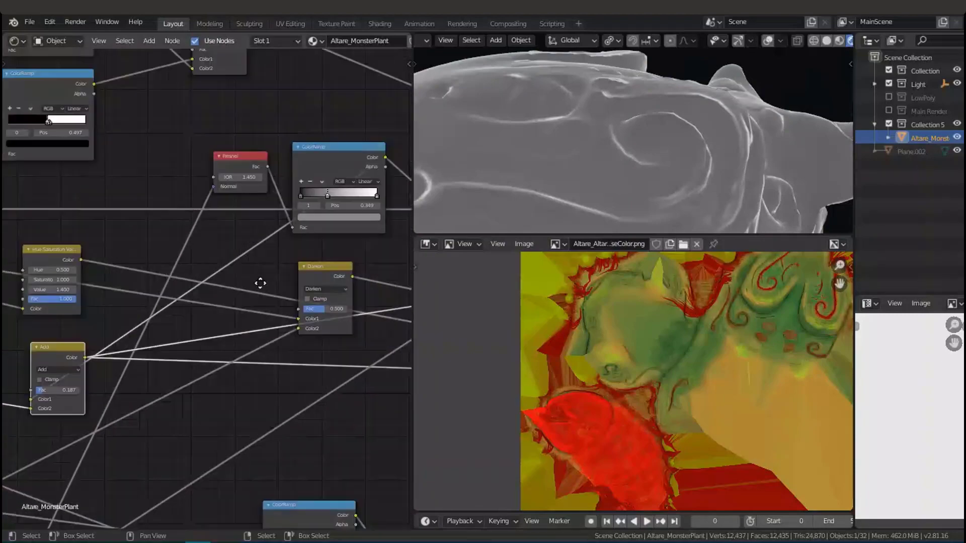
Survey the node graph around the Add node, from the upper ColorRamps down to the Normal Map node
middle_drag(261, 282, 269, 381)
scroll(264, 281, up, 7)
scroll(216, 297, down, 2)
scroll(215, 405, down, 10)
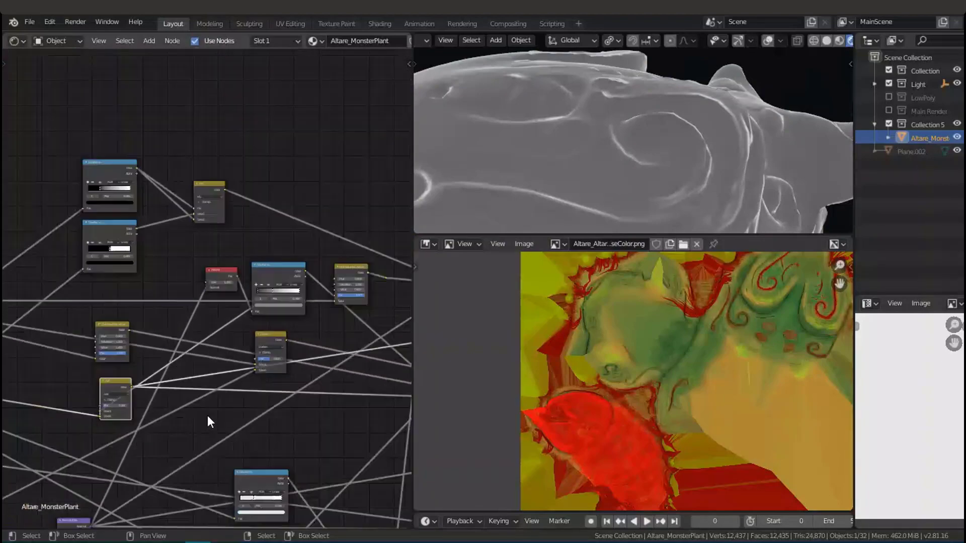
middle_drag(207, 415, 225, 191)
middle_drag(263, 353, 359, 362)
middle_drag(299, 157, 236, 372)
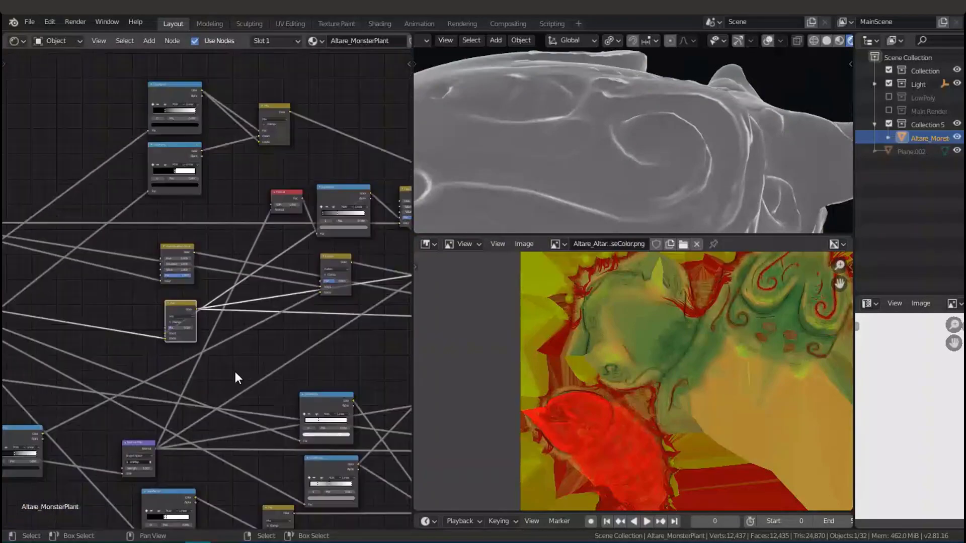
Preview on the mesh the Fresnel node's output and the ColorRamp it feeds
scroll(235, 272, up, 7)
middle_drag(325, 268, 205, 276)
scroll(213, 290, up, 5)
middle_drag(247, 326, 231, 331)
scroll(312, 309, up, 4)
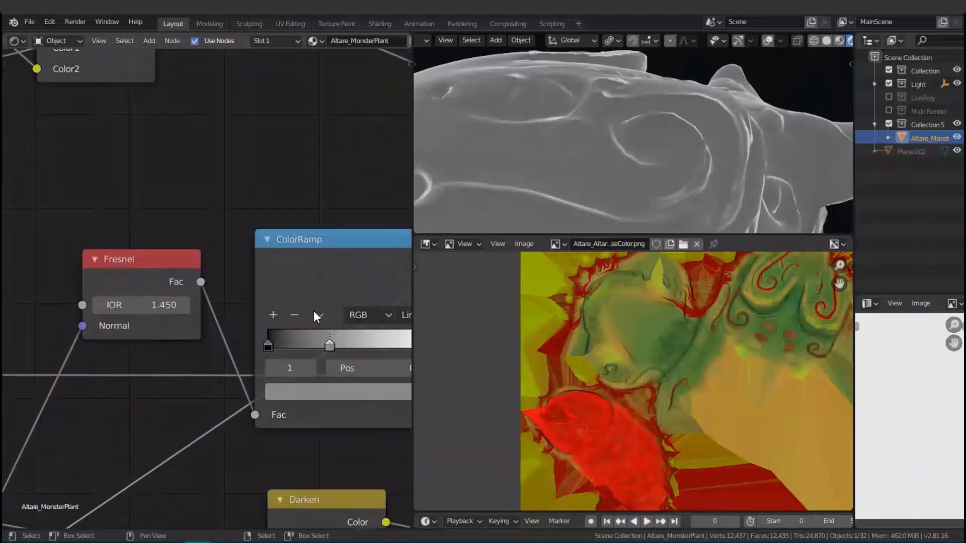
scroll(309, 308, down, 4)
mouse_move(292, 296)
middle_down()
mouse_move(228, 287)
mouse_move(256, 262)
mouse_move(247, 266)
middle_up()
ctrl+shift+click(158, 270)
ctrl+shift+click(226, 248)
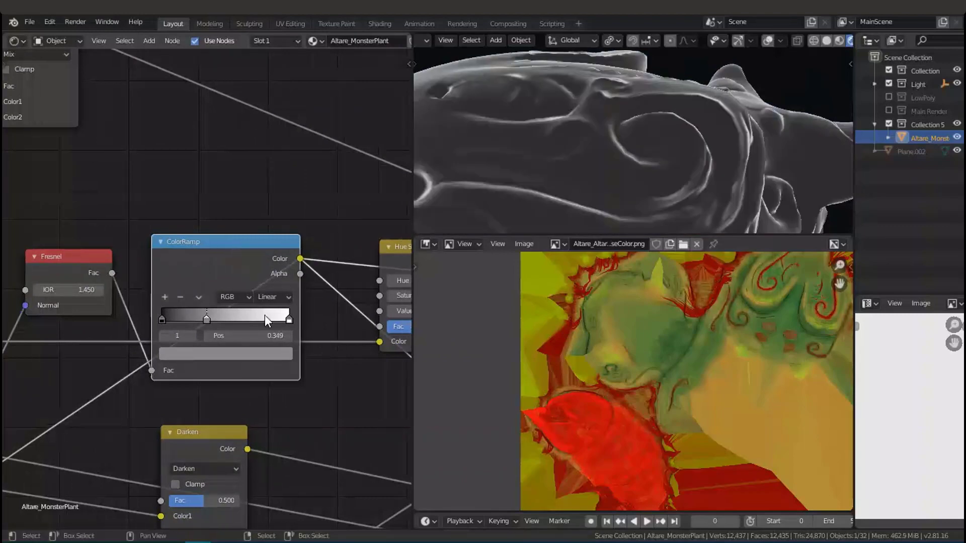
Compare the Fresnel node's output on the mesh with its ColorRamp repeatedly, ending on the ColorRamp preview
middle_drag(296, 361, 286, 351)
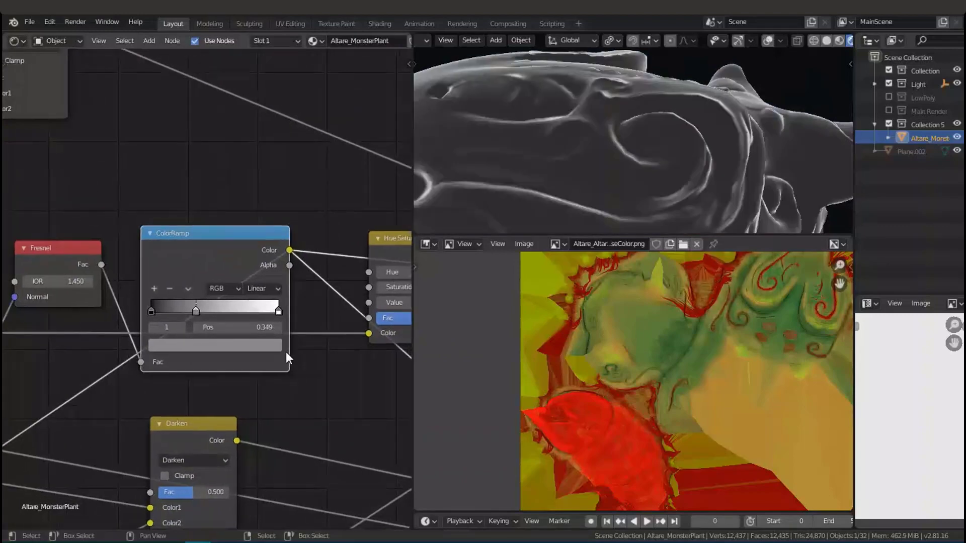
ctrl+shift+click(88, 258)
ctrl+shift+click(182, 244)
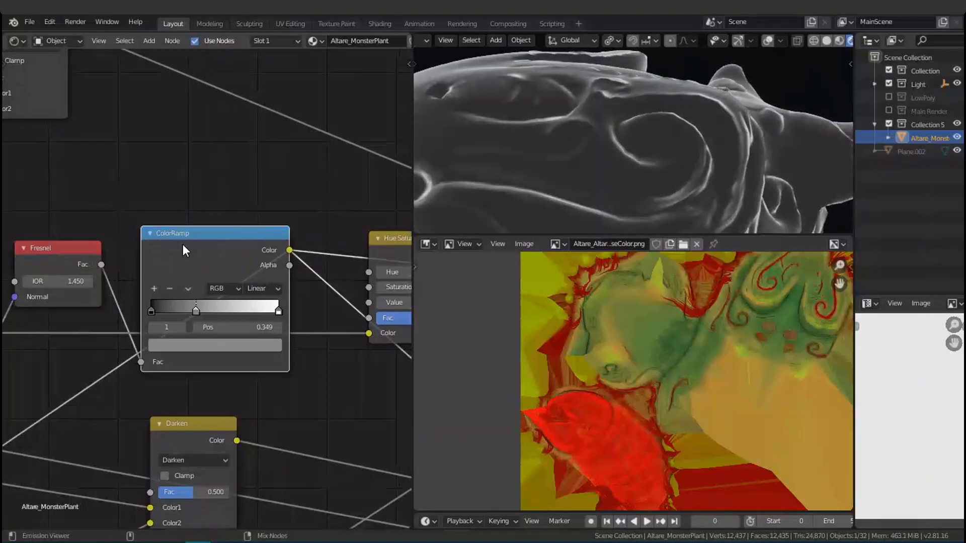
ctrl+shift+click(49, 262)
ctrl+shift+click(222, 239)
ctrl+shift+click(88, 252)
ctrl+shift+click(195, 237)
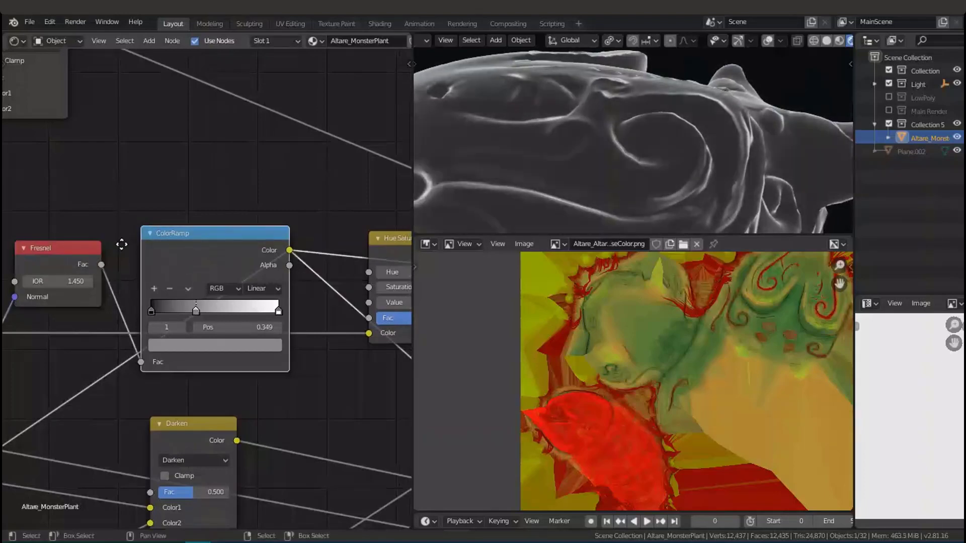
middle_drag(122, 245, 135, 252)
scroll(159, 288, down, 1)
Preview the Hue Saturation Value node fed by the ColorRamp on the mesh, and switch back to the ColorRamp preview
middle_drag(175, 291, 296, 292)
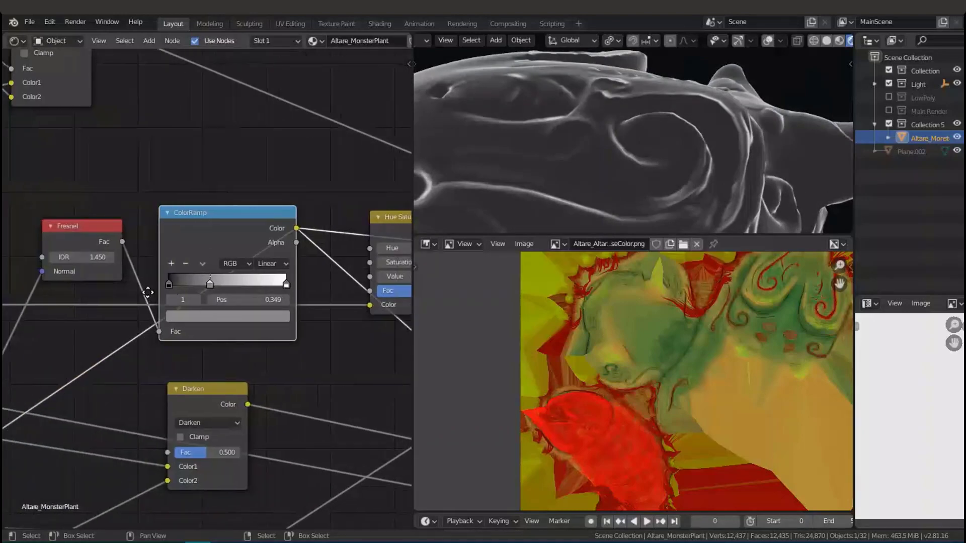
middle_drag(172, 300, 18, 303)
ctrl+shift+click(259, 221)
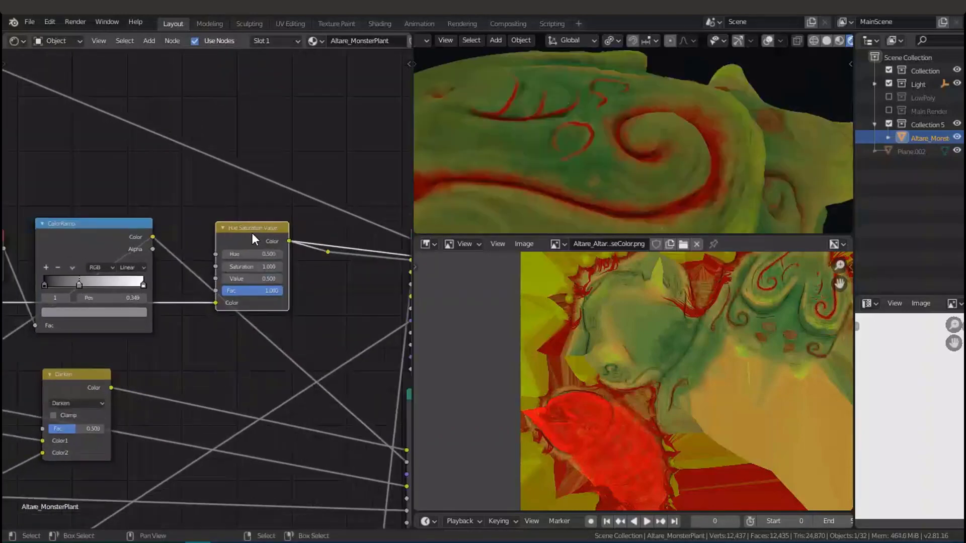
scroll(231, 246, down, 1)
middle_drag(203, 265, 313, 252)
ctrl+shift+click(230, 228)
middle_drag(255, 225, 343, 150)
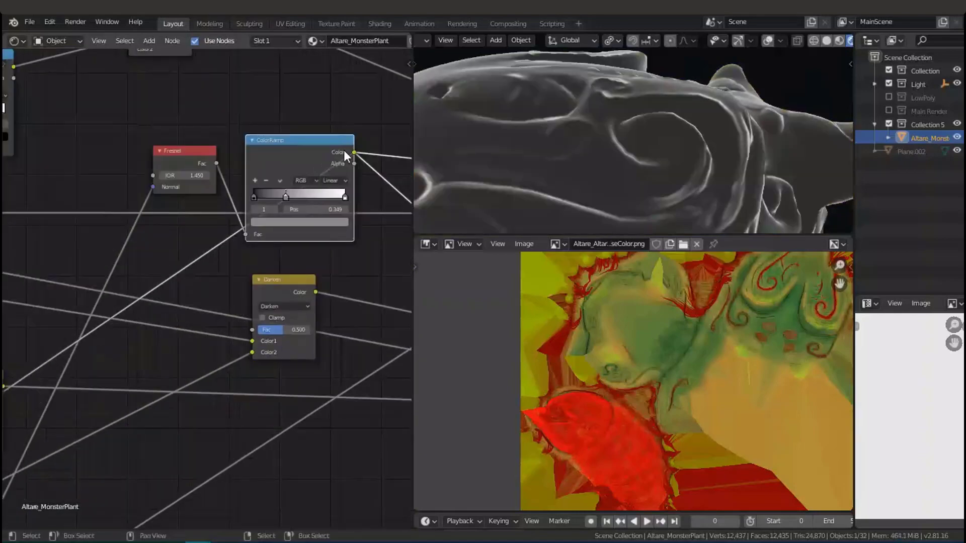
Return to the Add node and preview its output on the mesh to compare it with the ColorRamp
middle_drag(82, 360, 362, 197)
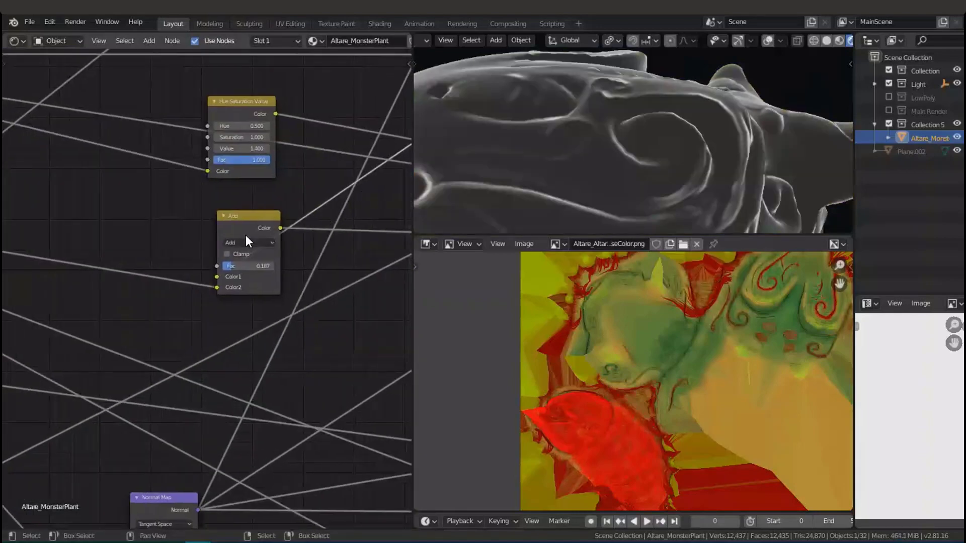
middle_drag(246, 235, 237, 276)
scroll(239, 276, up, 5)
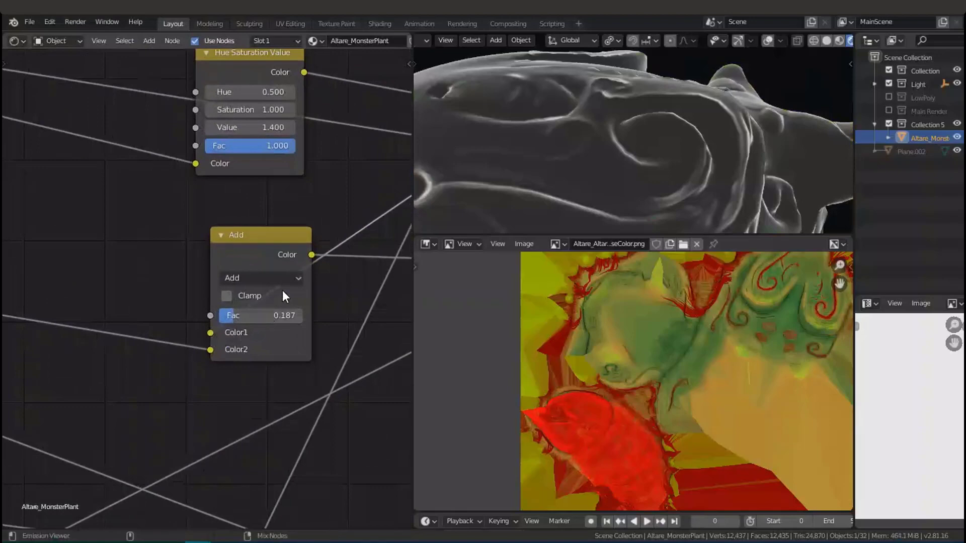
ctrl+shift+click(267, 246)
scroll(281, 274, down, 2)
middle_drag(277, 275, 312, 333)
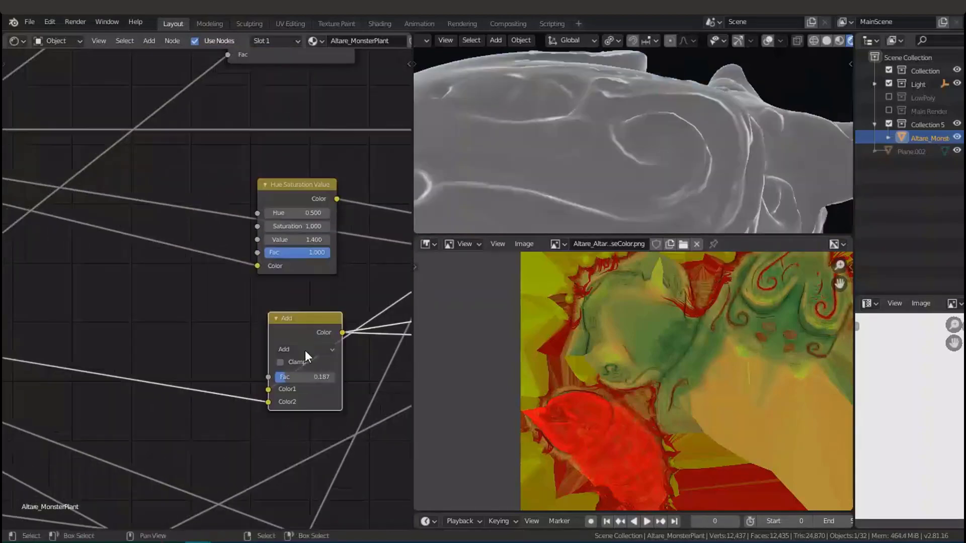
Follow the Add node's output to the Principled BSDF's Specular input and preview the Principled BSDF on the mesh
scroll(222, 308, down, 3)
middle_drag(222, 308, 171, 287)
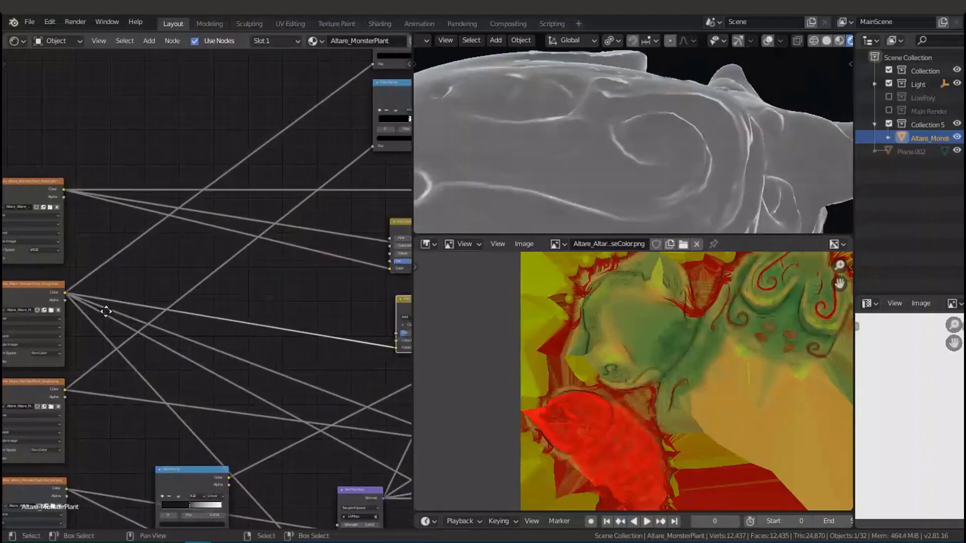
scroll(236, 307, up, 4)
middle_drag(110, 310, 67, 306)
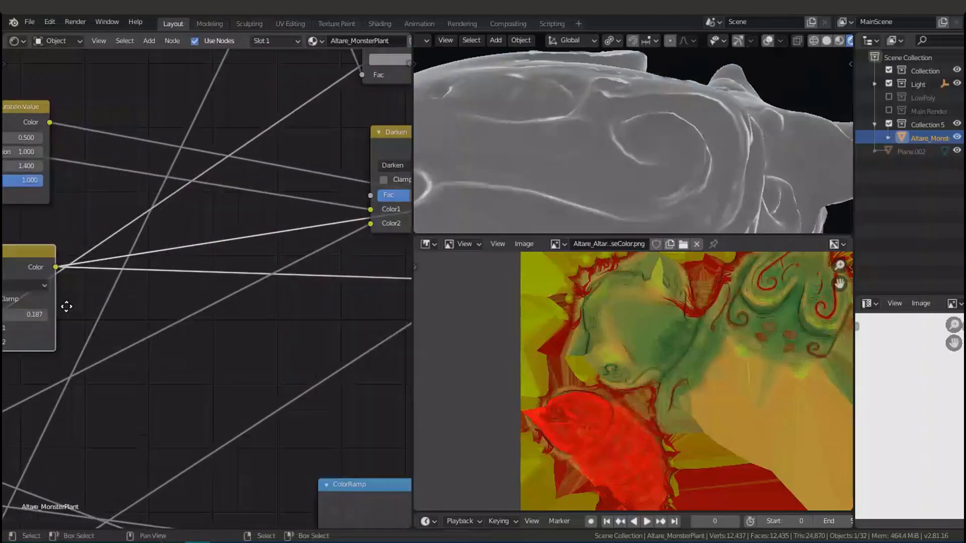
middle_drag(328, 296, 105, 299)
scroll(150, 297, down, 3)
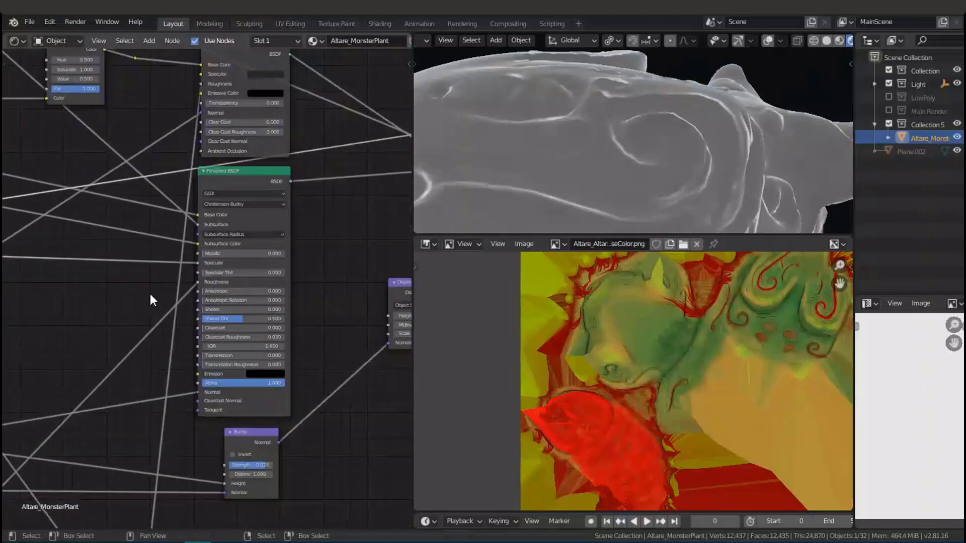
scroll(184, 296, up, 4)
middle_drag(226, 259, 261, 248)
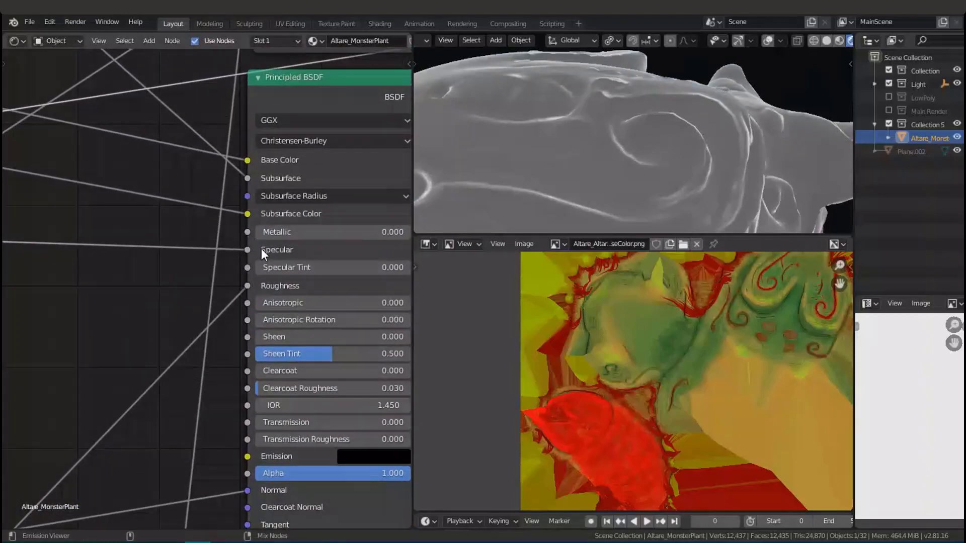
ctrl+shift+click(343, 107)
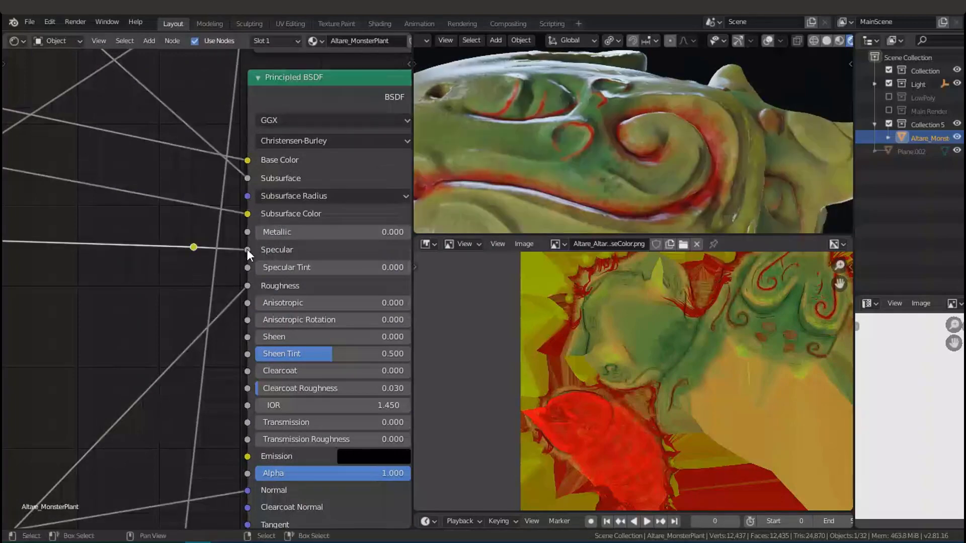
Disconnect the link from the Principled BSDF's Specular input and raise the Specular value to 0.973
drag(246, 250, 226, 261)
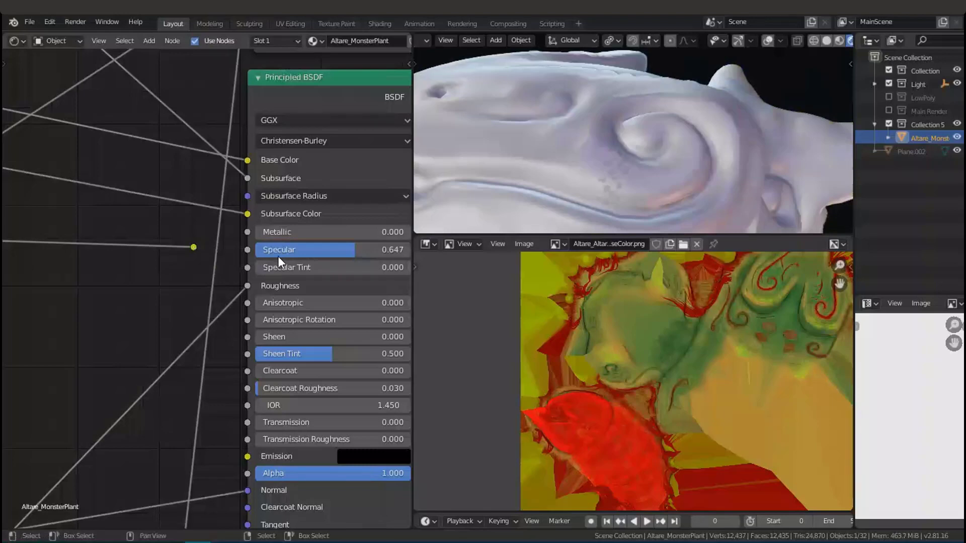
middle_drag(329, 292, 302, 257)
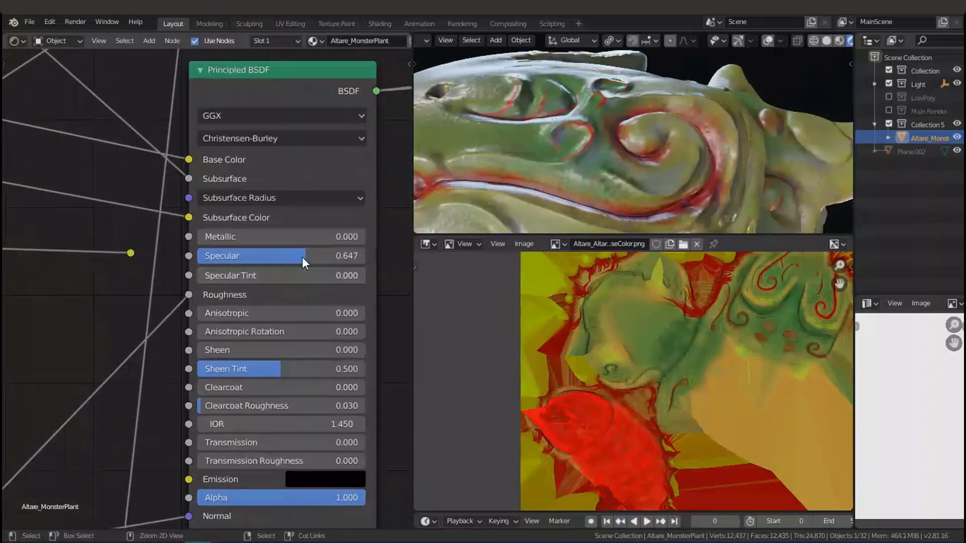
drag(302, 256, 360, 255)
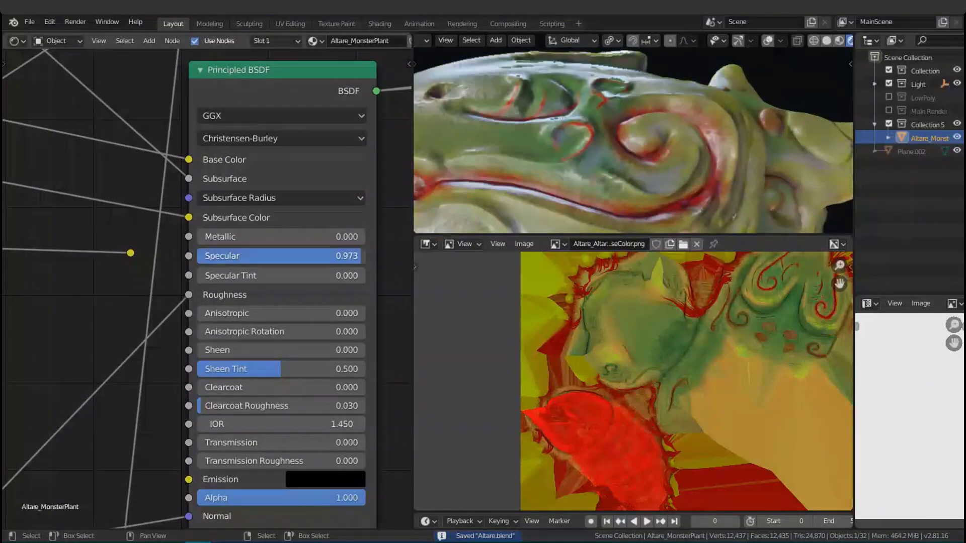
Set the Principled BSDF's Specular to 0.000 and inspect the creature's head without specular reflections
middle_drag(597, 131, 644, 128)
drag(357, 256, 197, 255)
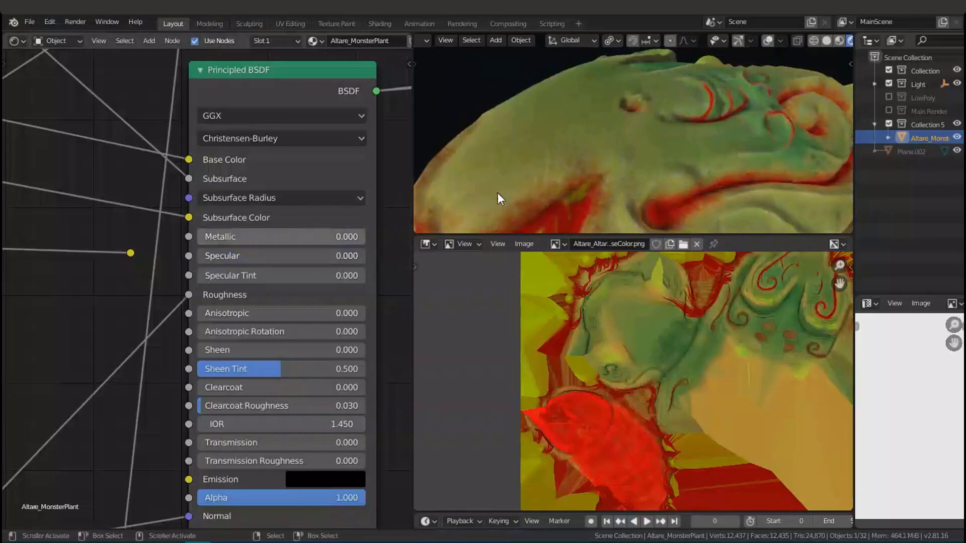
middle_drag(699, 147, 534, 180)
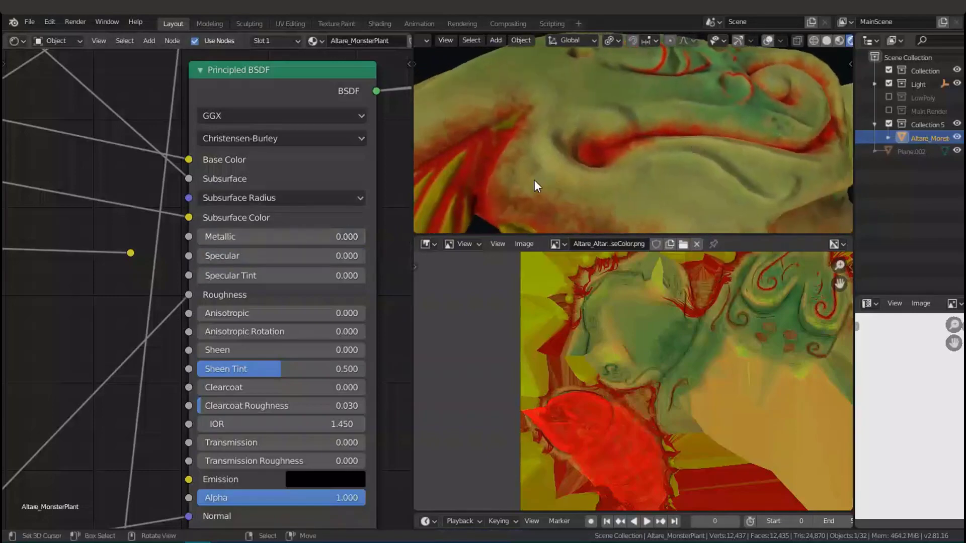
mouse_move(224, 255)
mouse_down()
mouse_move(393, 256)
mouse_move(221, 256)
mouse_up()
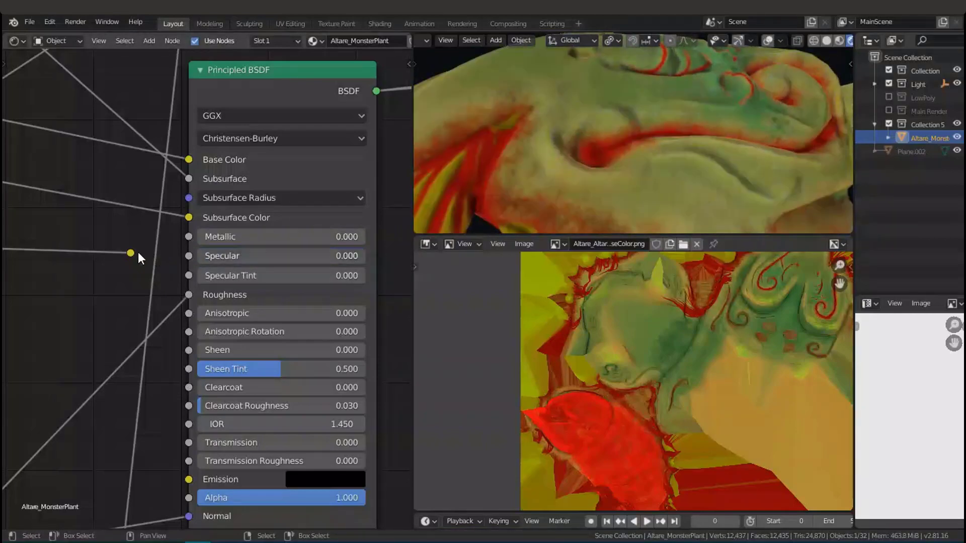
Connect the loose reroute point to the Specular input of the Principled BSDF and check the shading on the model
drag(177, 256, 188, 255)
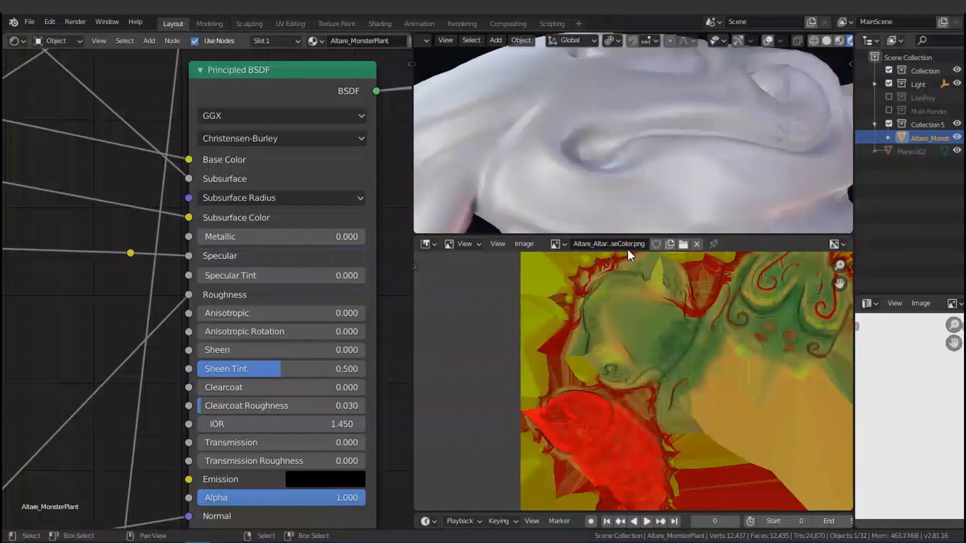
scroll(302, 261, down, 5)
middle_drag(87, 297, 311, 292)
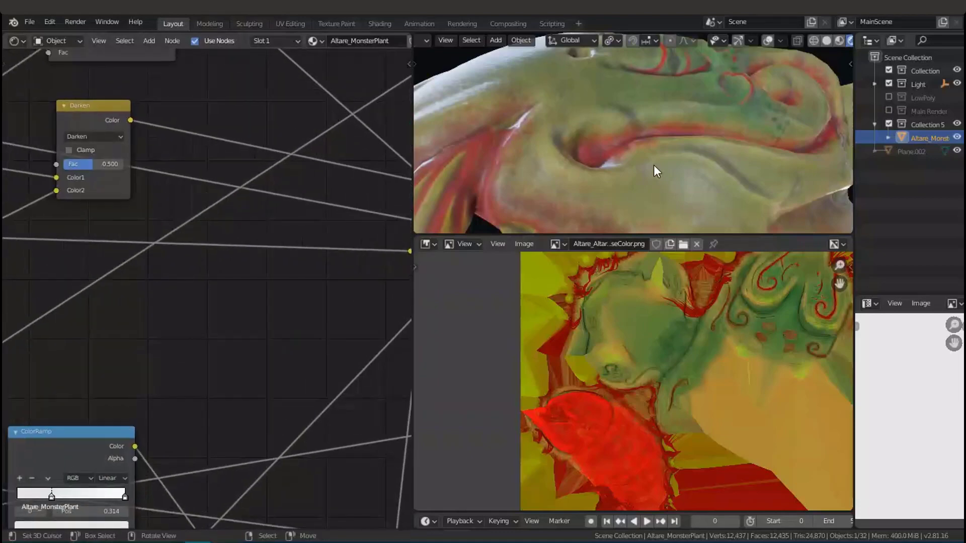
scroll(651, 172, up, 4)
Preview the output of the ColorRamp fed by the Fresnel node on the model
scroll(650, 174, down, 6)
middle_drag(228, 262, 333, 273)
scroll(358, 267, down, 4)
middle_drag(322, 141, 84, 186)
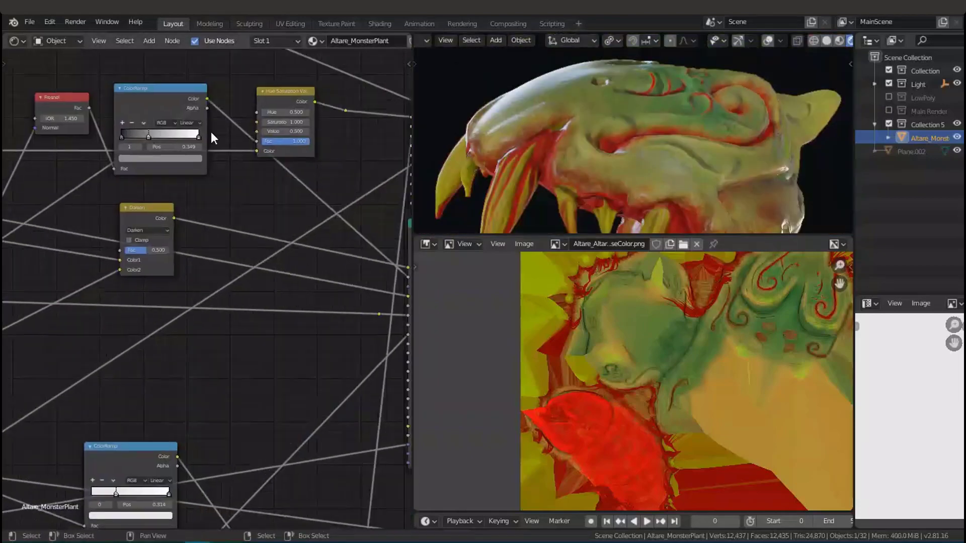
ctrl+shift+click(179, 99)
middle_drag(162, 236, 302, 206)
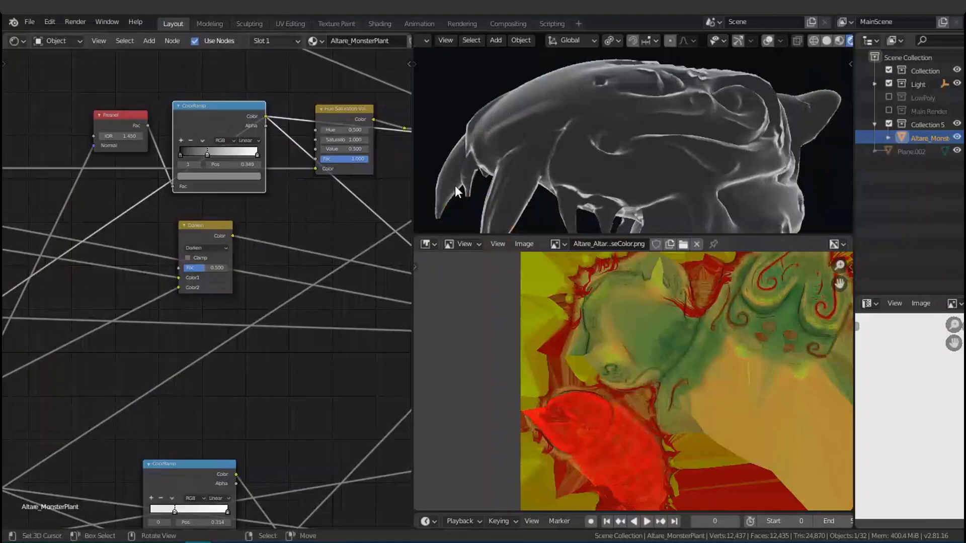
Preview the Darken mix node and the Add node separately on the model
middle_drag(319, 190, 314, 211)
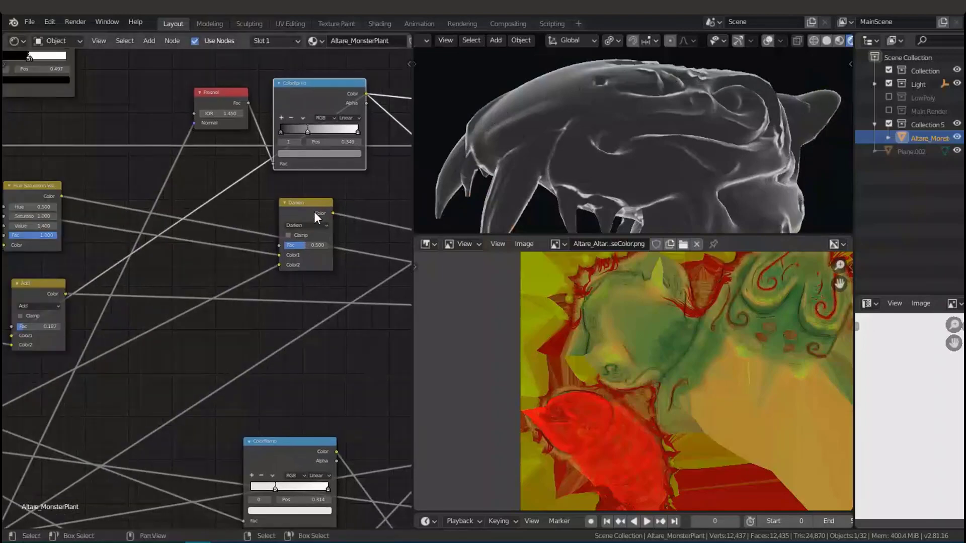
ctrl+shift+click(315, 212)
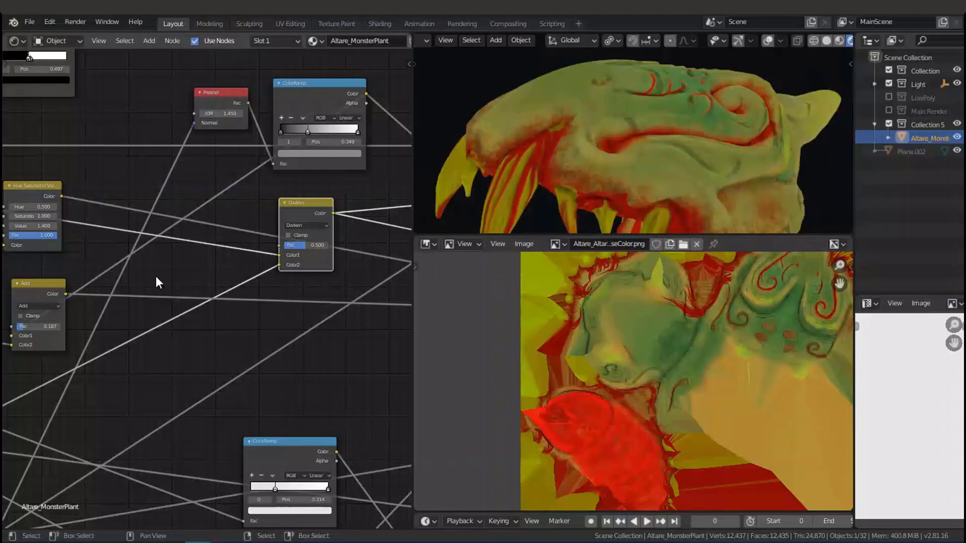
middle_drag(155, 276, 209, 270)
ctrl+shift+click(93, 276)
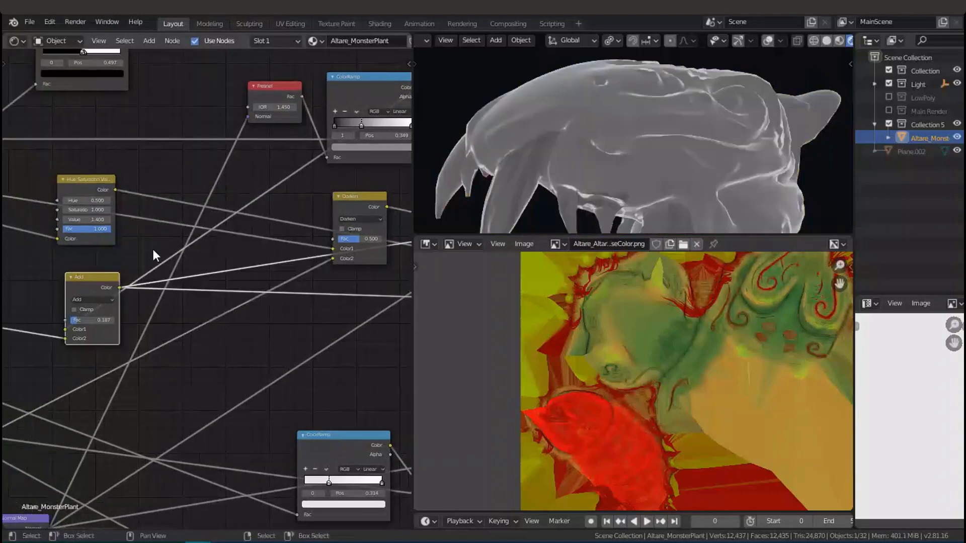
scroll(536, 182, up, 3)
scroll(531, 186, down, 3)
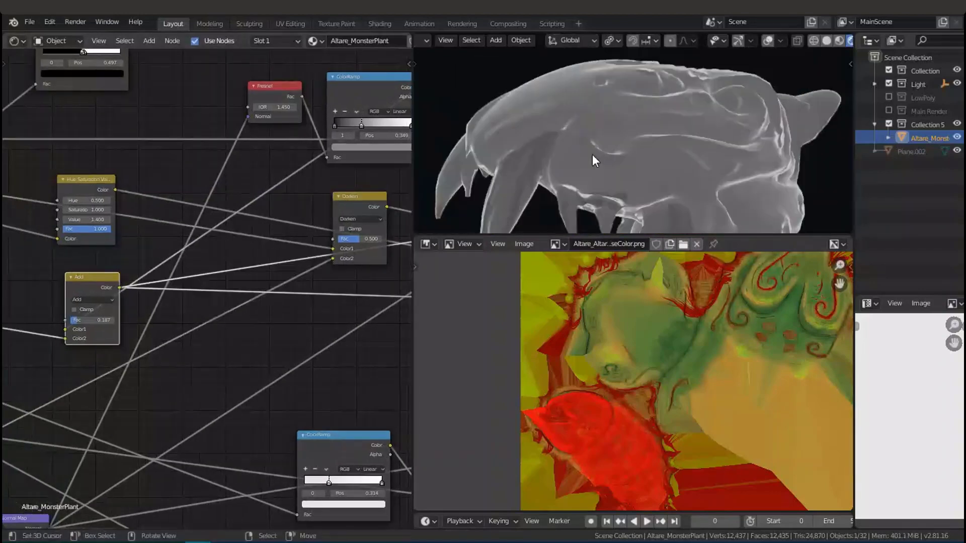
Preview the Principled BSDF on the model and examine its specular highlights
middle_drag(219, 280, 148, 279)
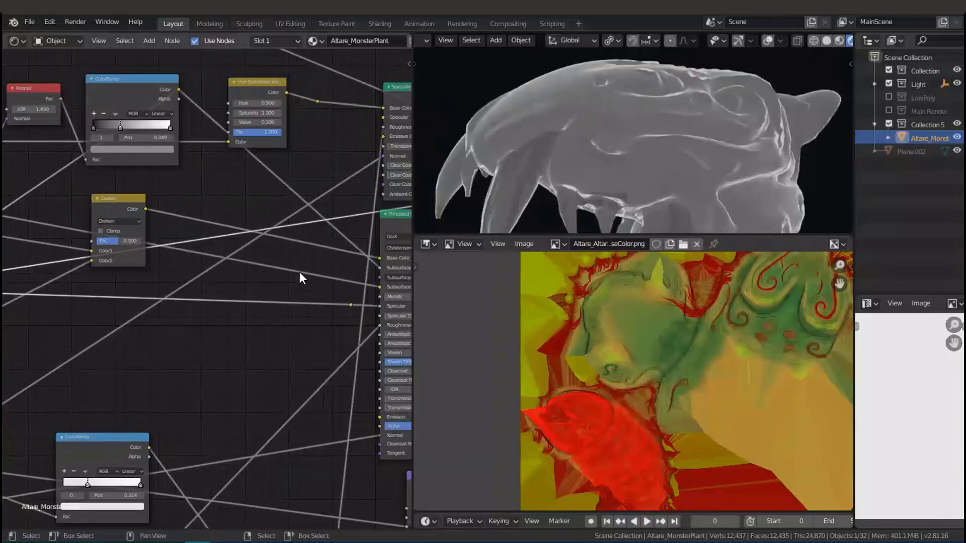
middle_drag(301, 278, 140, 268)
ctrl+shift+click(262, 216)
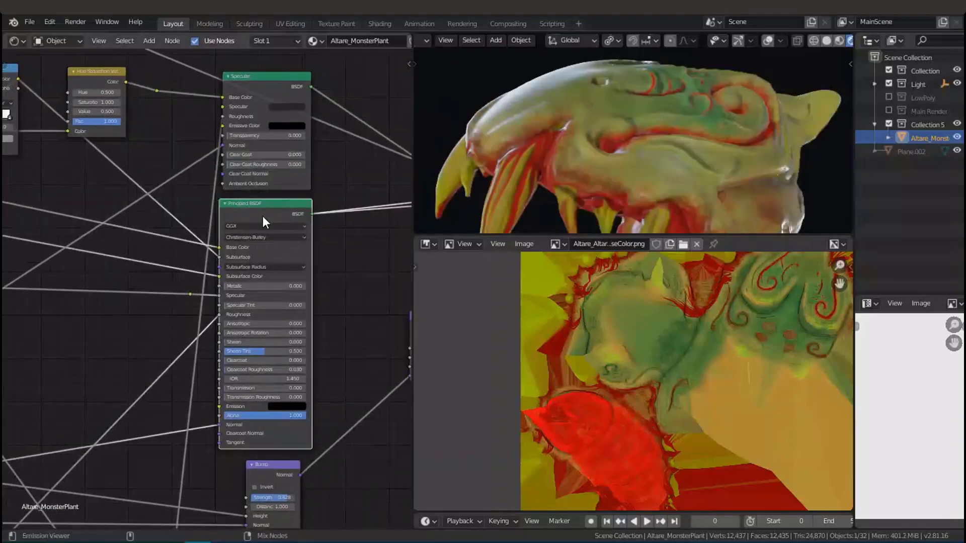
scroll(197, 264, up, 4)
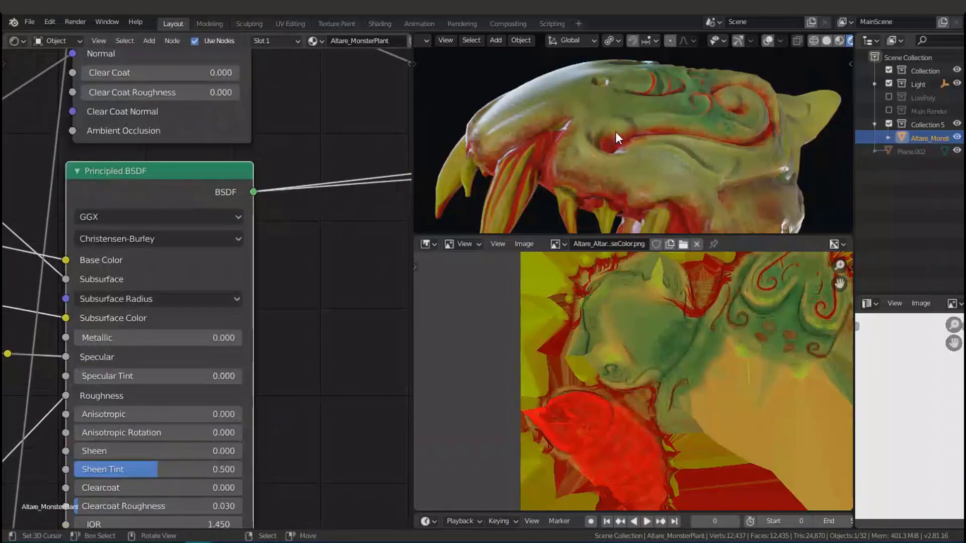
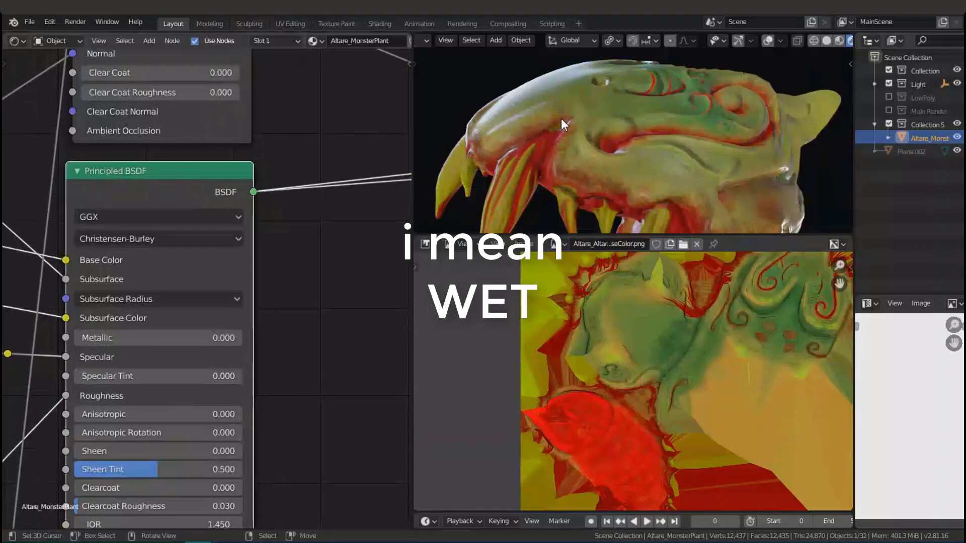
middle_drag(560, 119, 523, 135)
Preview the near-white ColorRamp that drives the factor of the final roughness Mix node
scroll(523, 136, down, 4)
middle_drag(238, 233, 346, 229)
scroll(346, 228, down, 4)
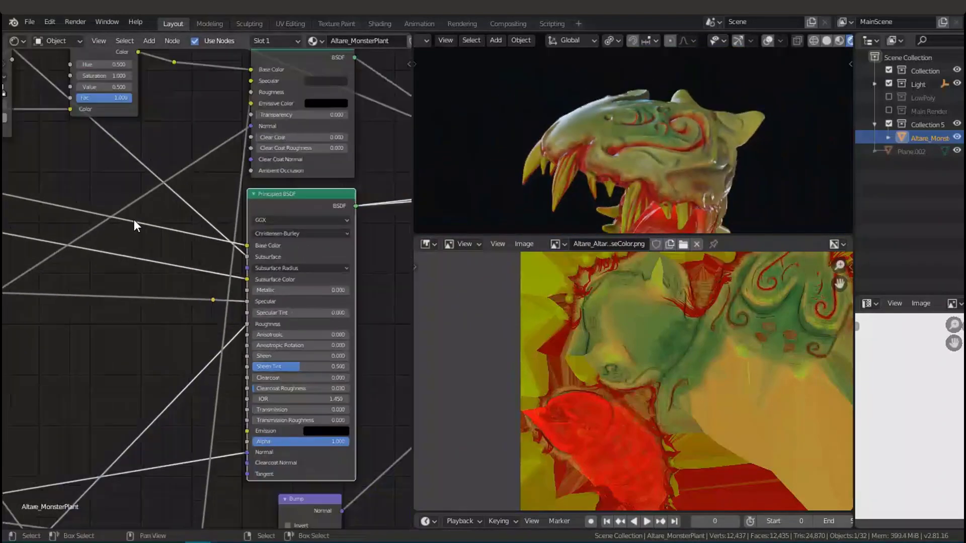
scroll(133, 220, down, 5)
middle_drag(134, 220, 408, 225)
middle_drag(125, 242, 423, 204)
scroll(140, 238, up, 5)
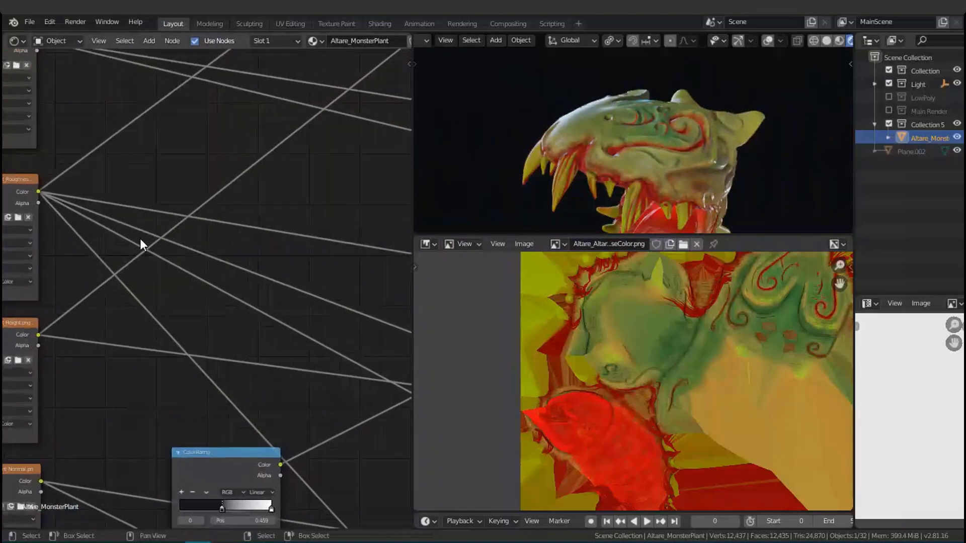
scroll(242, 251, down, 2)
middle_drag(242, 251, 234, 109)
scroll(304, 195, up, 7)
ctrl+shift+click(310, 171)
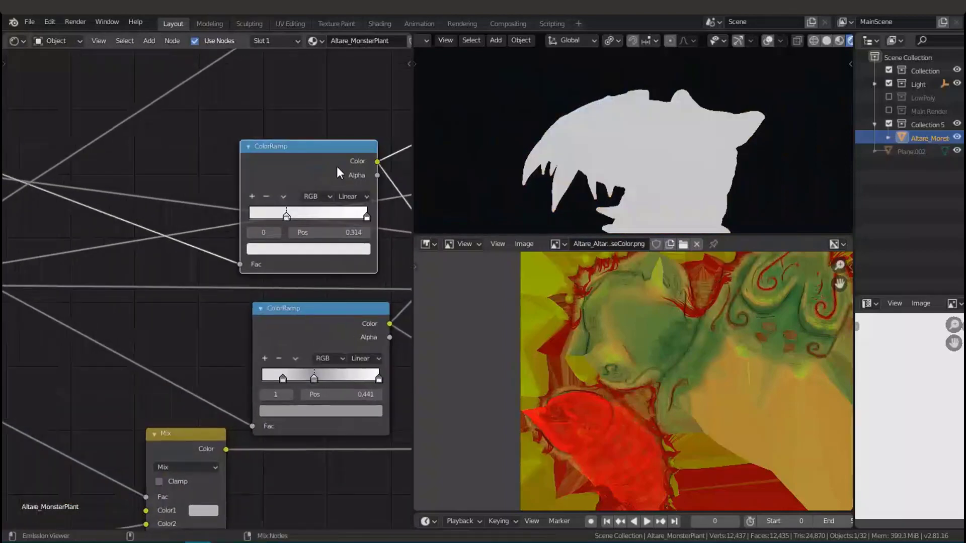
middle_drag(745, 164, 644, 168)
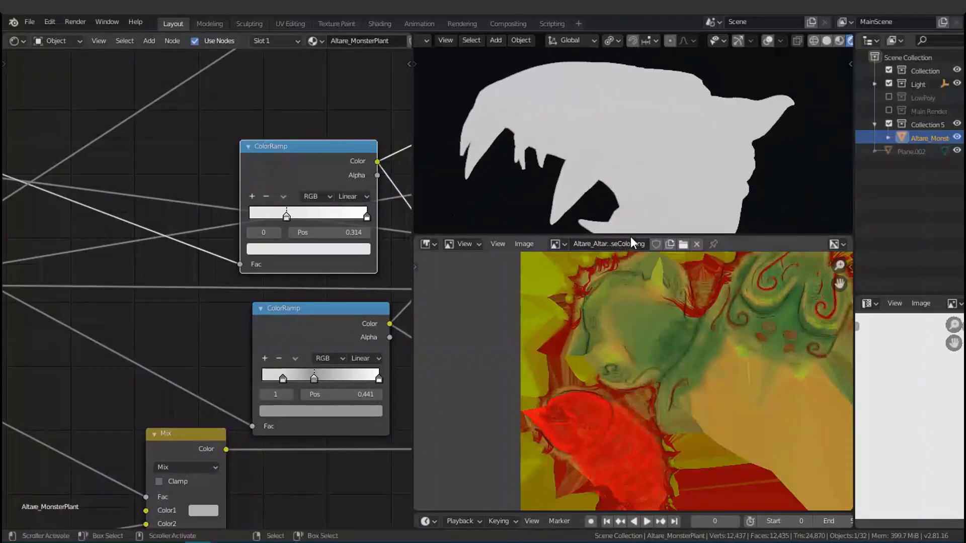
Inspect the colour values of both stops in the near-white ColorRamp
middle_drag(341, 218, 131, 235)
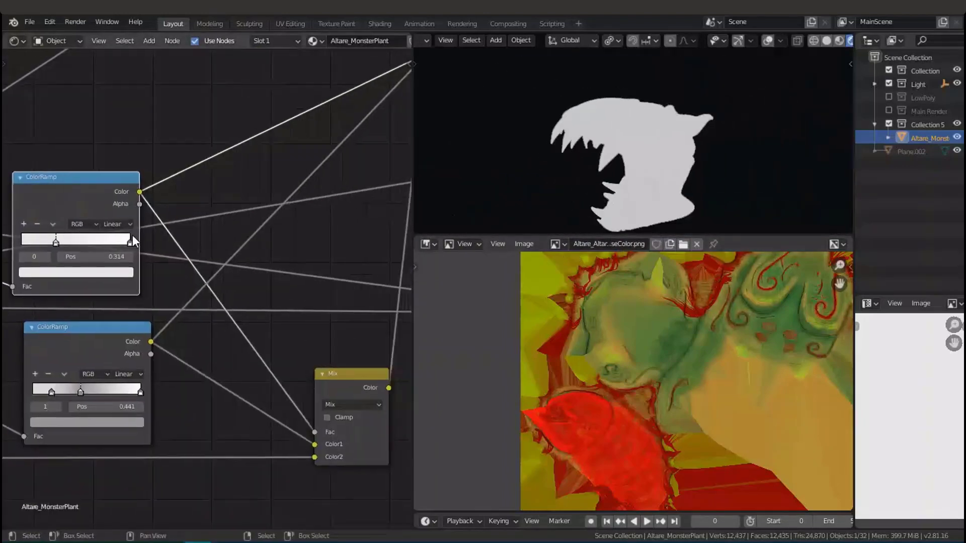
scroll(180, 240, down, 1)
scroll(130, 246, up, 2)
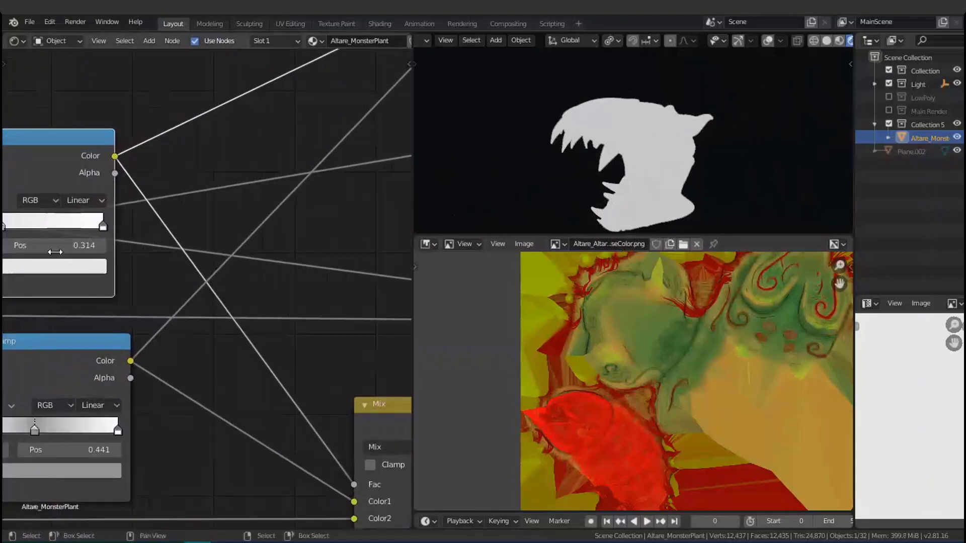
middle_drag(84, 282, 184, 273)
click(169, 282)
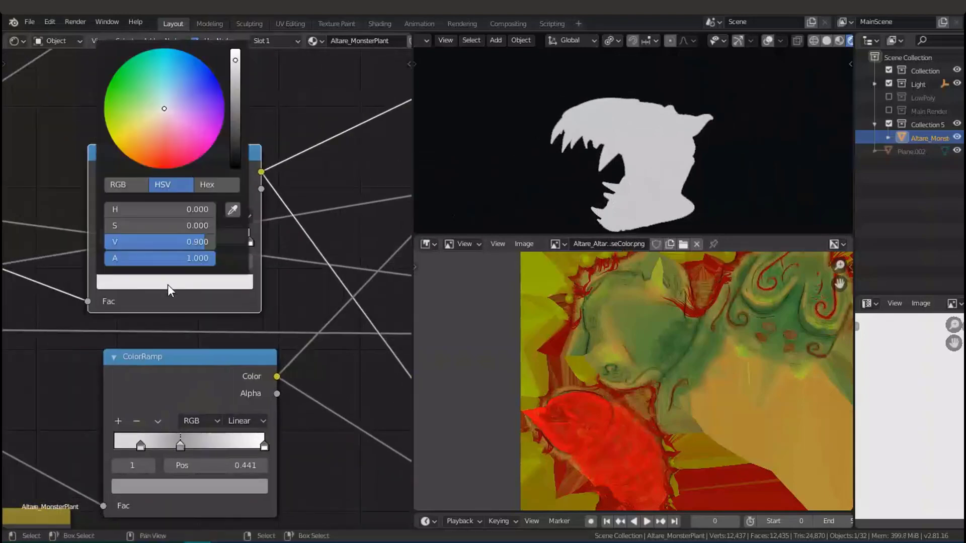
click(238, 281)
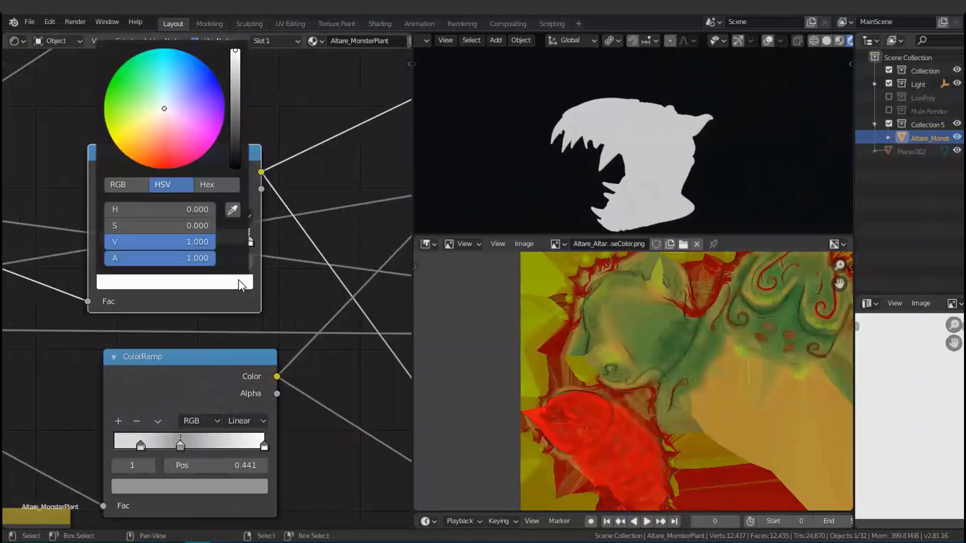
middle_drag(192, 239, 207, 244)
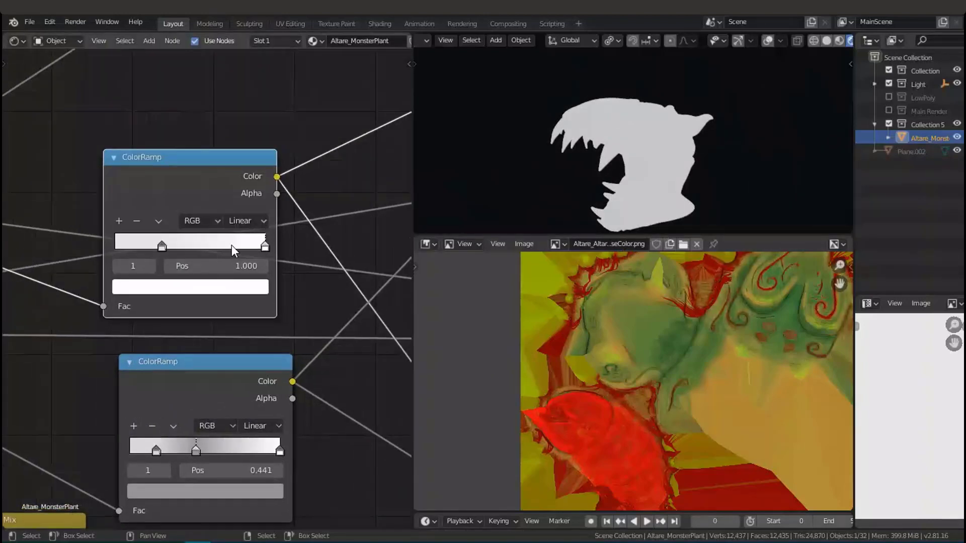
middle_drag(270, 332, 263, 315)
scroll(261, 312, up, 1)
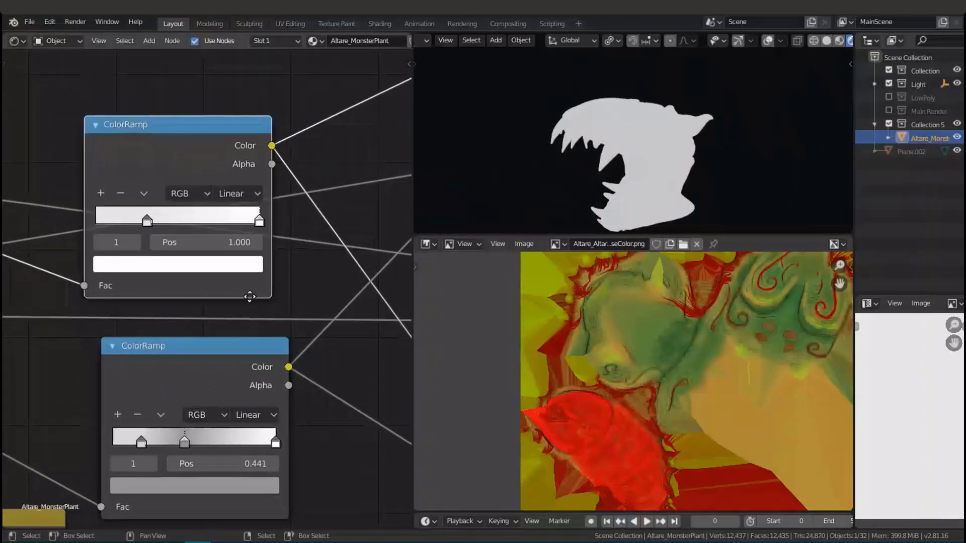
Preview the Mix node that combines the ColorRamp outputs and examine its texture on the head
middle_drag(359, 370, 223, 255)
middle_drag(252, 308, 161, 279)
ctrl+shift+click(337, 281)
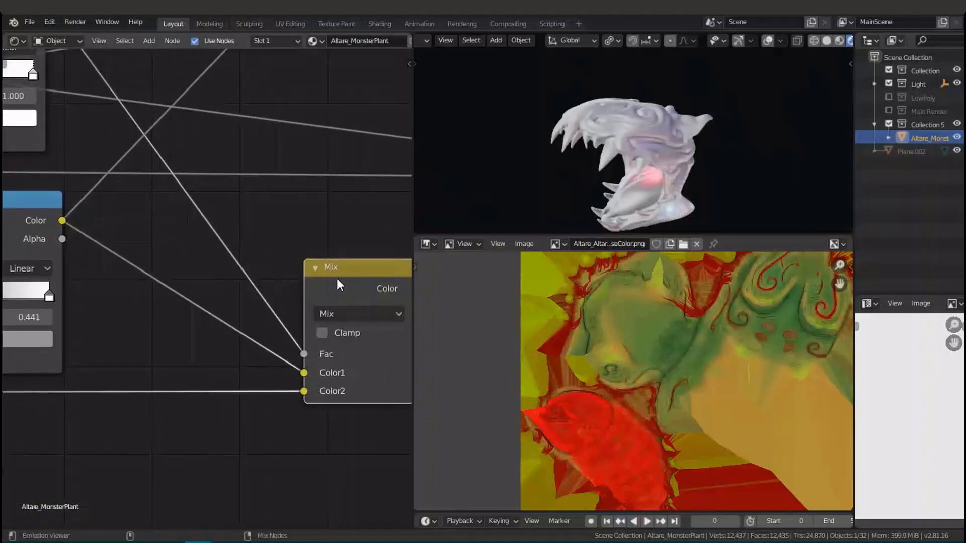
scroll(662, 142, up, 4)
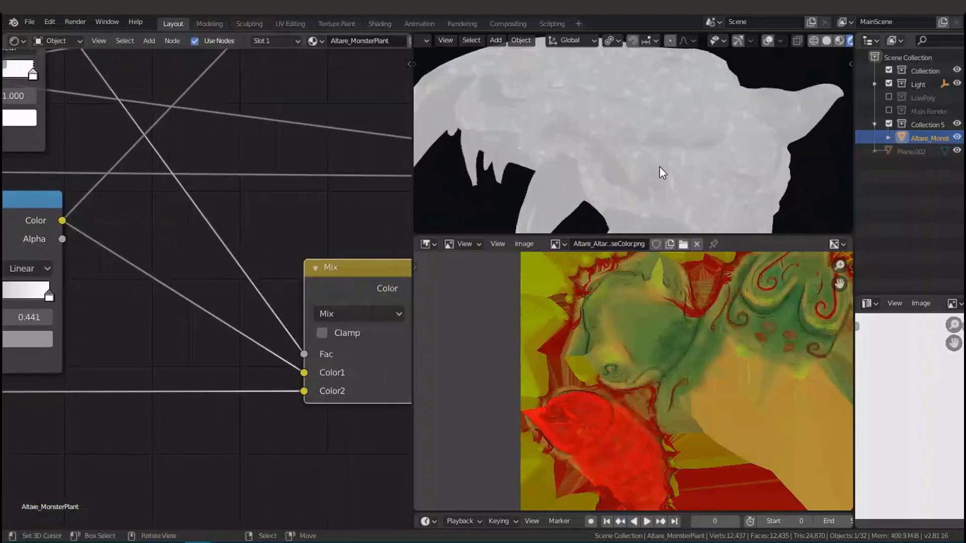
scroll(232, 256, down, 8)
middle_drag(231, 248, 377, 271)
scroll(361, 266, down, 1)
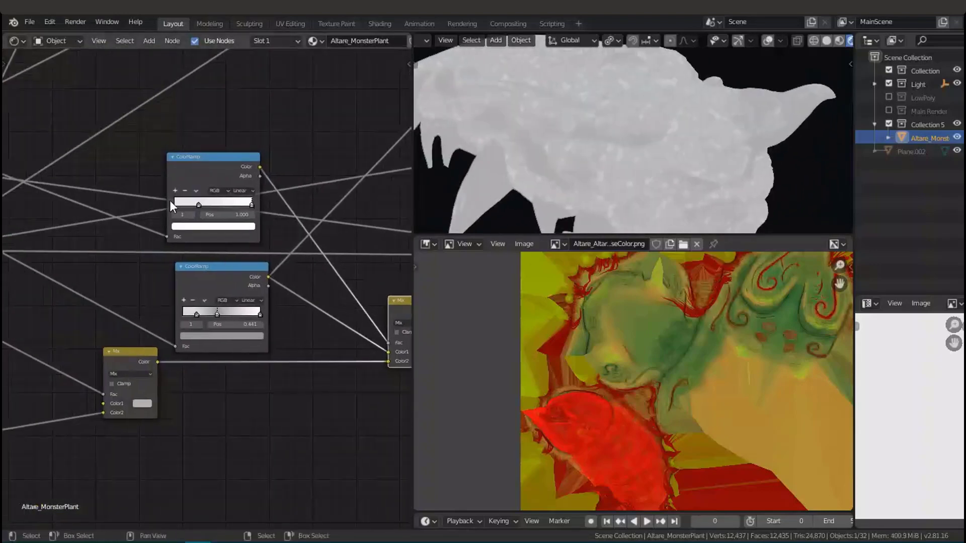
Preview the three-stop ColorRamp feeding the Mix node's Color1 input on the model
middle_drag(144, 190, 129, 177)
scroll(267, 219, down, 4)
middle_drag(208, 189, 313, 272)
scroll(286, 216, down, 1)
middle_drag(91, 247, 52, 185)
scroll(286, 216, down, 5)
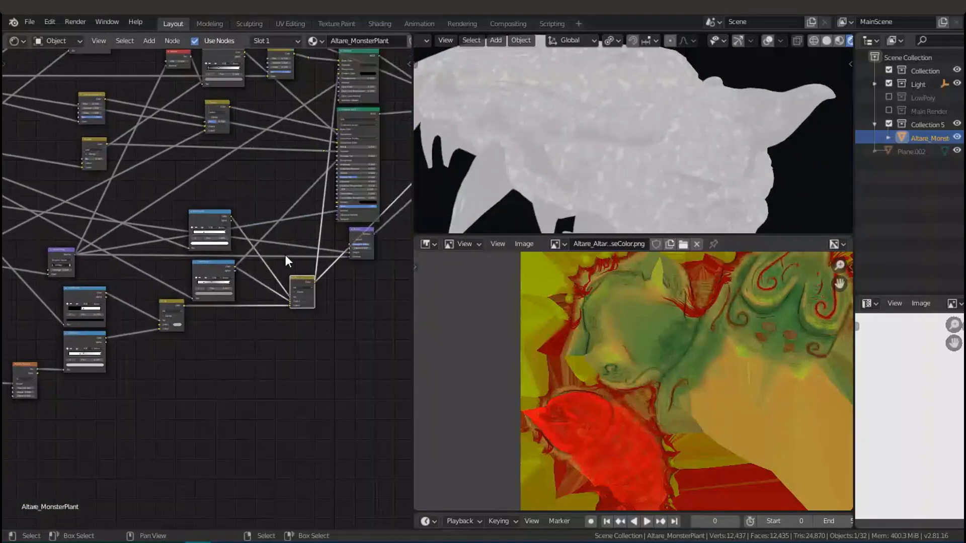
scroll(337, 267, up, 13)
scroll(331, 256, up, 1)
middle_drag(191, 234, 62, 191)
scroll(130, 196, up, 2)
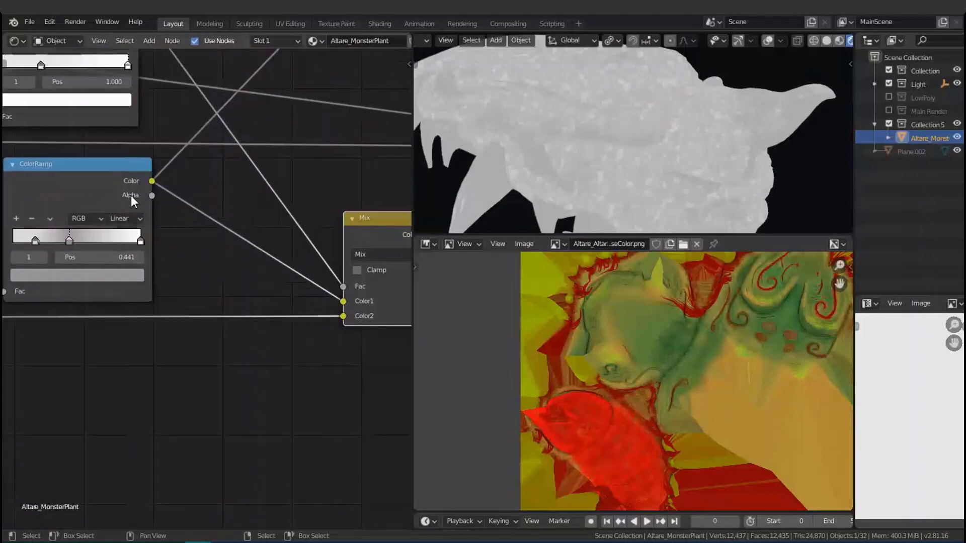
middle_drag(129, 173, 164, 216)
middle_drag(213, 238, 301, 203)
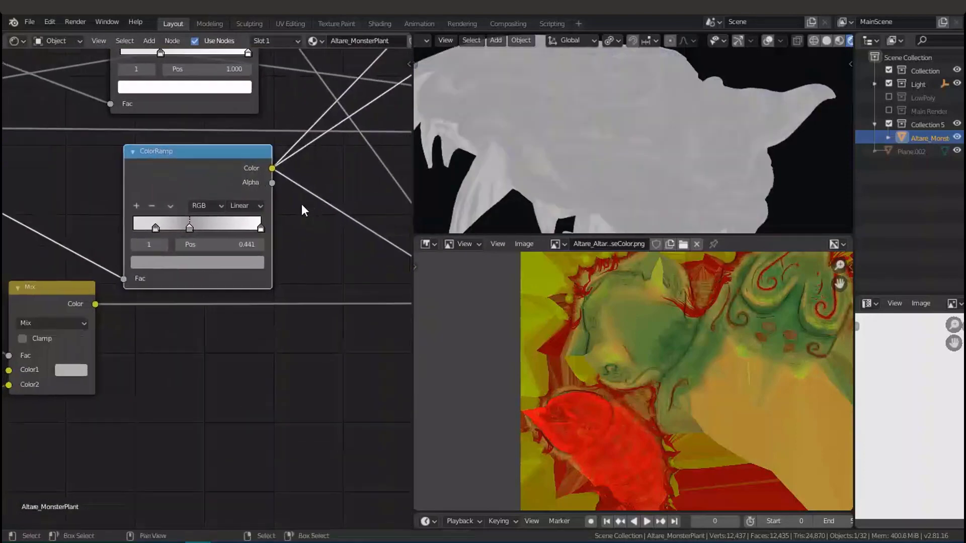
Trace the three-stop ColorRamp's input link back to the Roughness image texture
scroll(297, 206, down, 9)
middle_drag(5, 174, 346, 295)
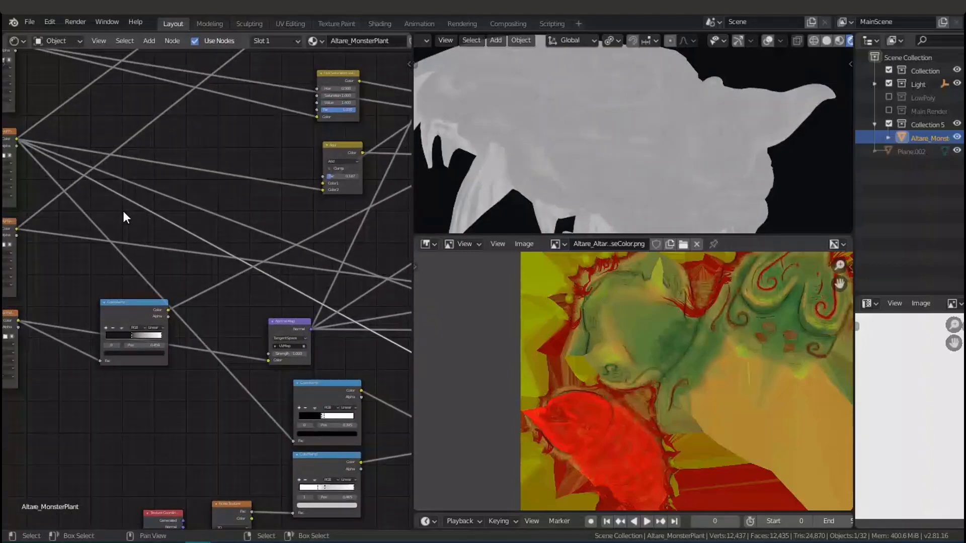
middle_drag(125, 218, 181, 224)
scroll(22, 147, up, 5)
middle_drag(21, 147, 165, 208)
scroll(192, 144, up, 3)
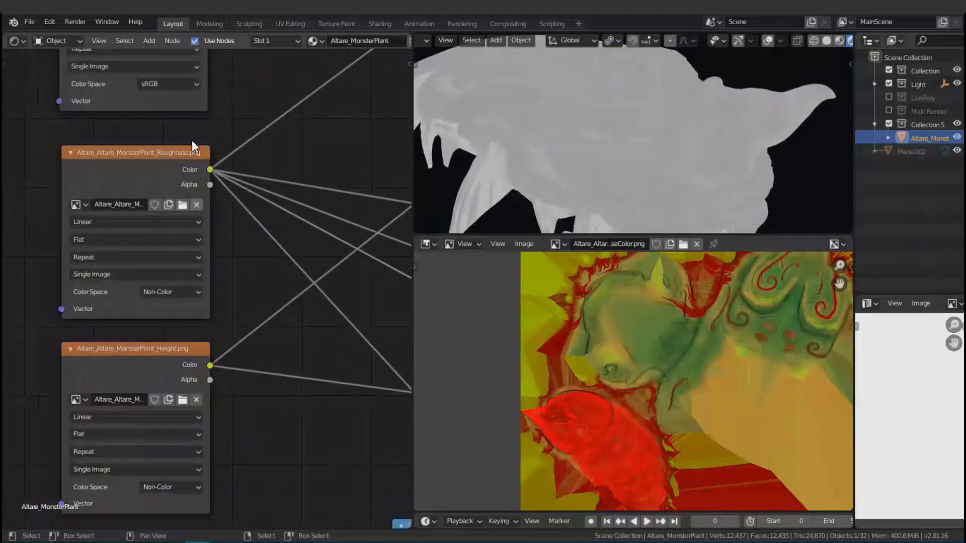
Follow the links from the Roughness texture forward to the two ColorRamps and the Mix node
scroll(242, 190, down, 5)
middle_drag(282, 185, 75, 112)
middle_drag(212, 214, 52, 138)
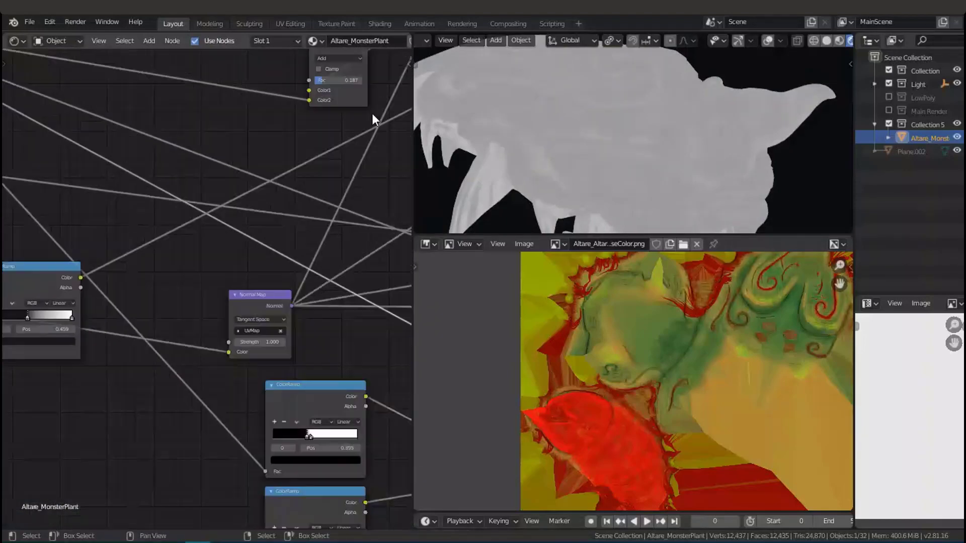
middle_drag(372, 115, 299, 94)
middle_drag(532, 500, 501, 472)
middle_drag(350, 300, 264, 226)
scroll(294, 218, down, 5)
scroll(294, 219, down, 1)
scroll(287, 287, up, 5)
middle_drag(325, 314, 135, 295)
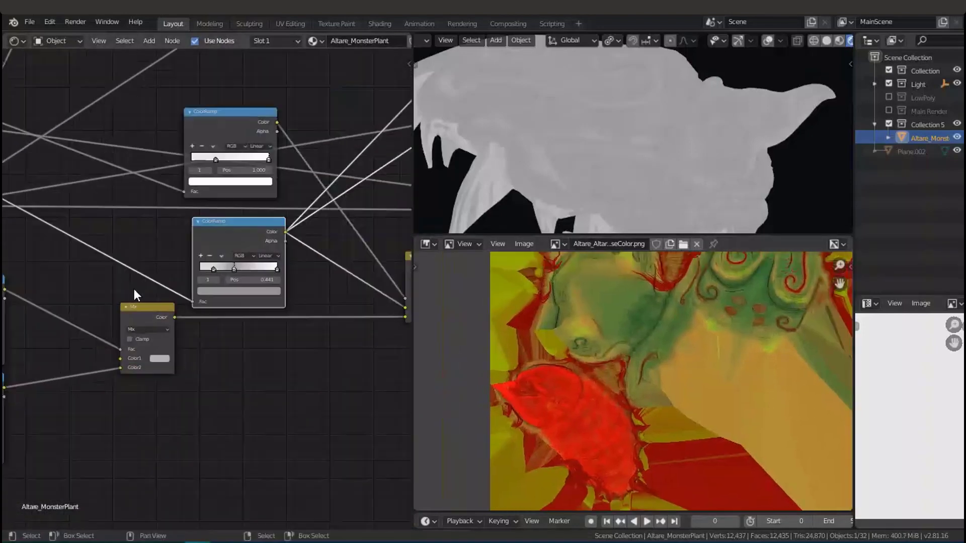
Follow the links onward to the Principled BSDF, select it and examine its Roughness and Normal inputs
scroll(287, 249, up, 6)
scroll(151, 263, down, 3)
scroll(209, 254, down, 2)
middle_drag(209, 254, 144, 328)
scroll(272, 250, up, 1)
middle_drag(272, 250, 156, 308)
scroll(231, 299, up, 5)
middle_drag(232, 299, 195, 324)
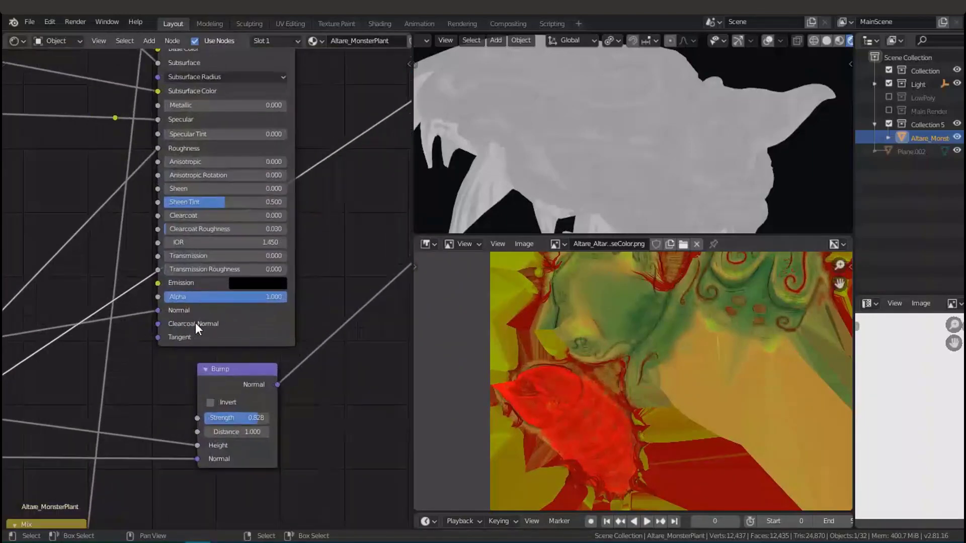
mouse_move(195, 323)
mouse_down()
mouse_move(200, 332)
mouse_move(194, 321)
mouse_up()
middle_drag(78, 305, 215, 380)
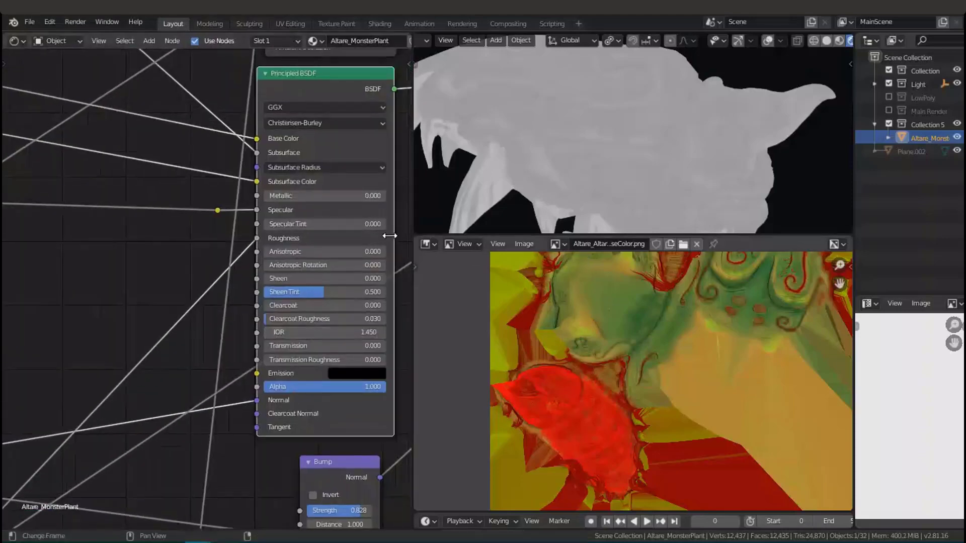
scroll(295, 112, up, 1)
middle_drag(300, 158, 217, 237)
scroll(242, 265, up, 2)
scroll(241, 265, up, 1)
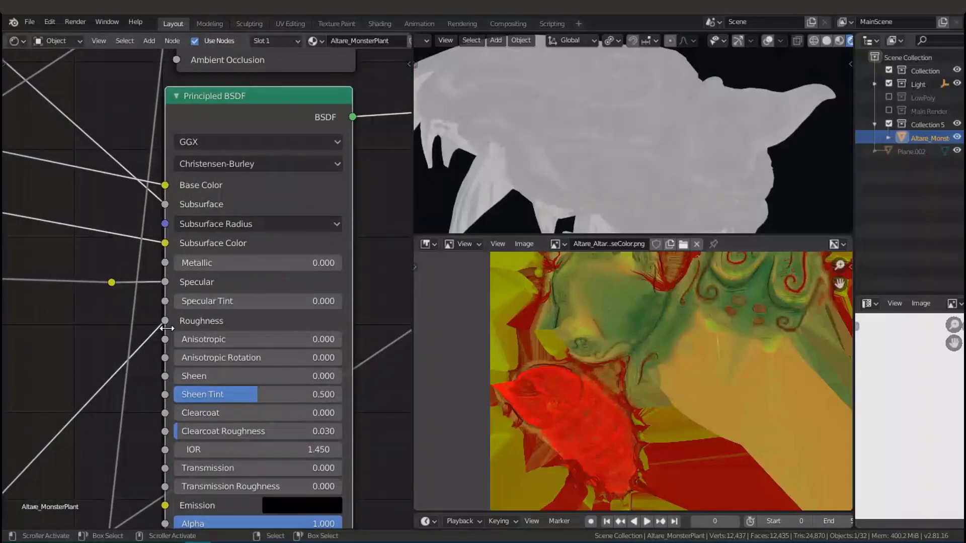
Return from the Principled BSDF to the three-stop ColorRamp linked to it and preview that ramp on the model
scroll(159, 336, down, 10)
middle_drag(201, 321, 323, 203)
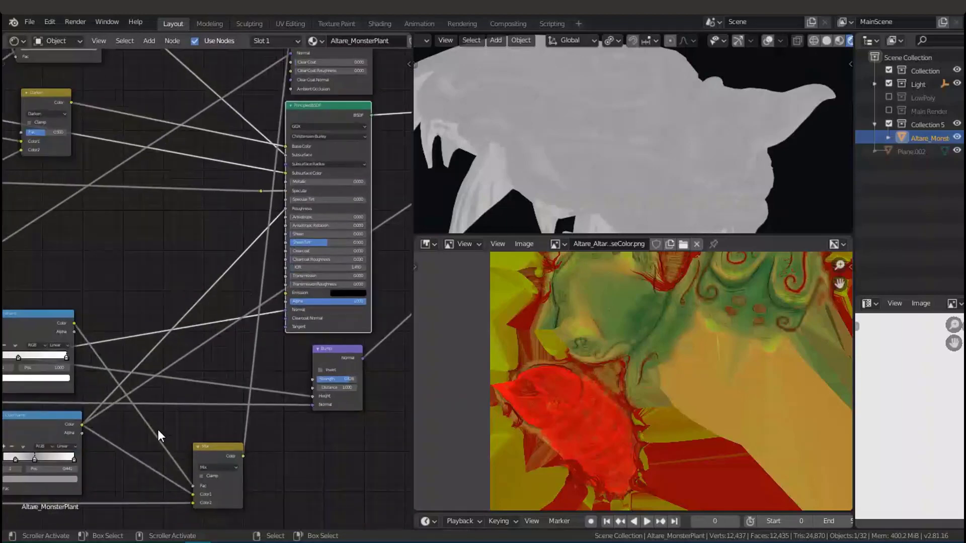
middle_drag(158, 430, 265, 339)
middle_drag(189, 346, 233, 336)
ctrl+shift+click(192, 324)
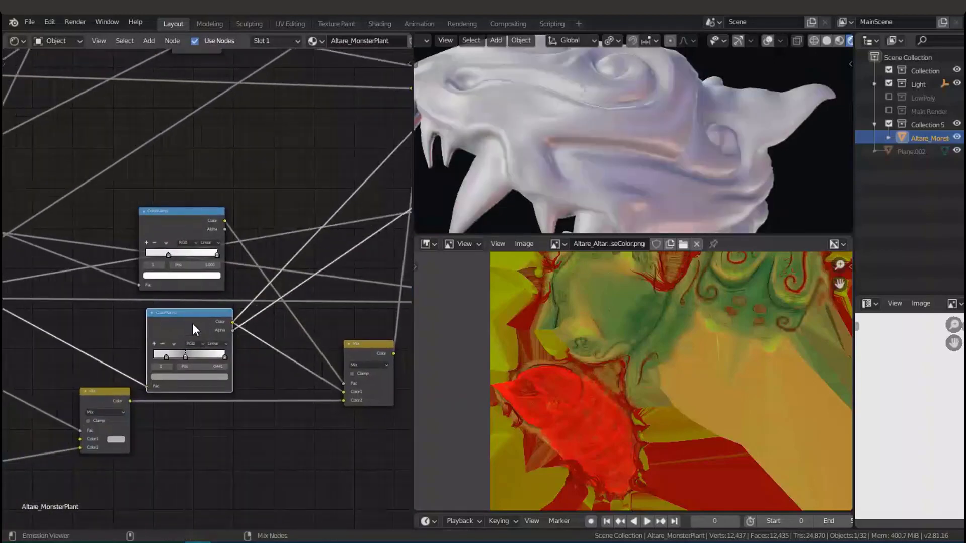
Trace the previewed ColorRamp's Fac link back past the Normal Map node to the Roughness image texture
middle_drag(174, 415, 75, 455)
middle_drag(272, 325, 168, 366)
middle_drag(193, 301, 238, 219)
middle_drag(66, 347, 281, 279)
middle_drag(126, 268, 265, 264)
middle_drag(55, 166, 209, 275)
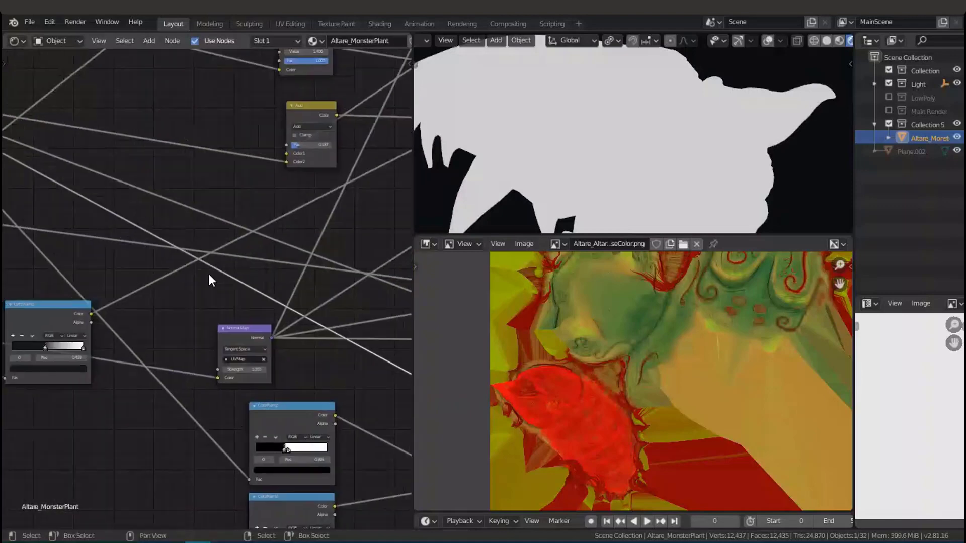
scroll(78, 201, down, 2)
middle_drag(76, 200, 170, 266)
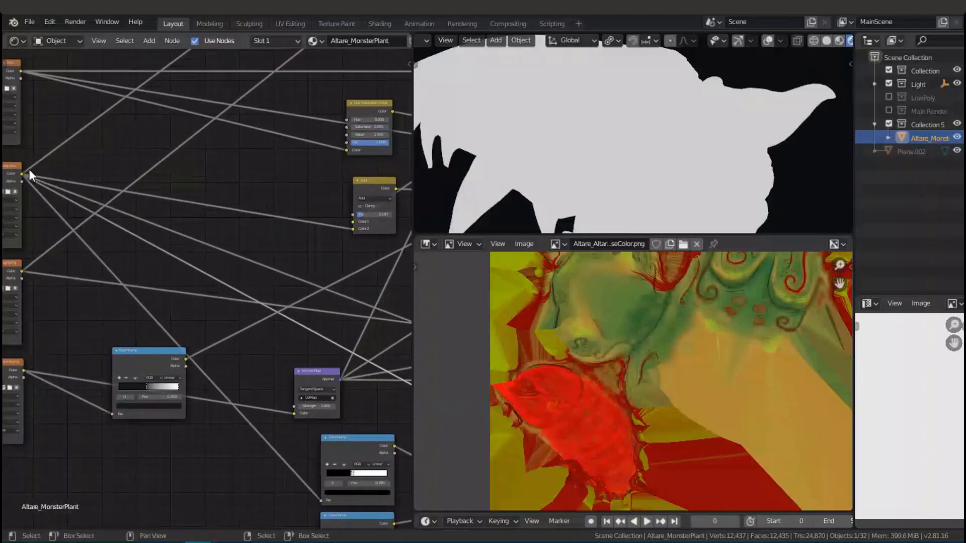
Follow the links forward to the Mix node below the Principled BSDF and preview its output on the model
middle_drag(406, 461, 223, 331)
middle_drag(403, 340, 186, 320)
middle_drag(354, 286, 252, 317)
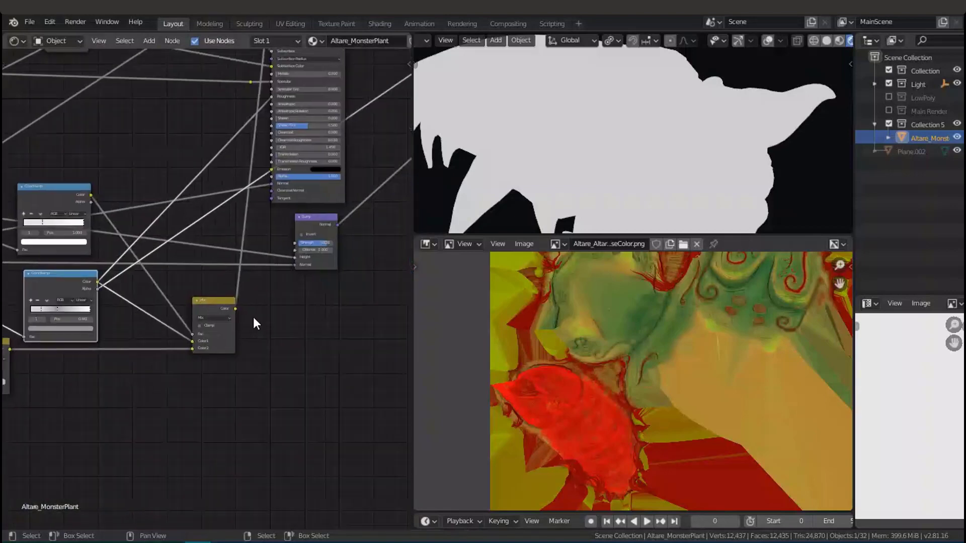
scroll(252, 317, up, 2)
ctrl+shift+click(240, 310)
scroll(240, 312, up, 7)
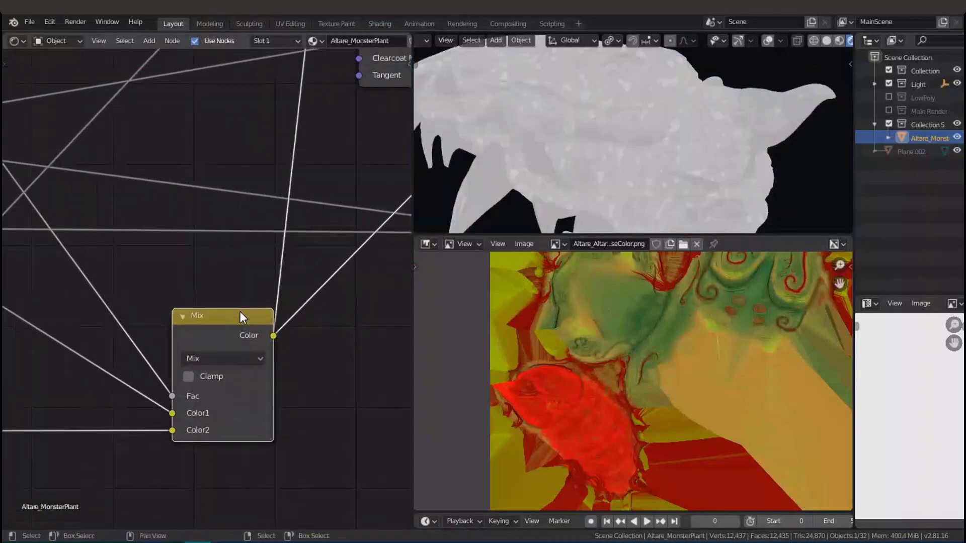
Go back to the image textures and examine the Roughness texture node and its outgoing links
scroll(240, 312, down, 14)
middle_drag(241, 304, 448, 283)
middle_drag(269, 370, 468, 511)
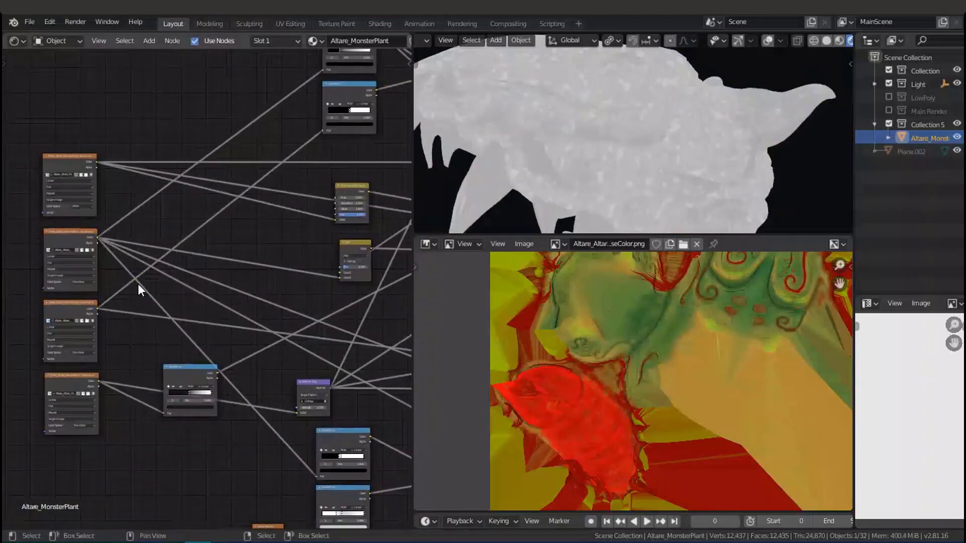
middle_drag(129, 286, 393, 348)
scroll(102, 257, up, 7)
scroll(213, 277, up, 7)
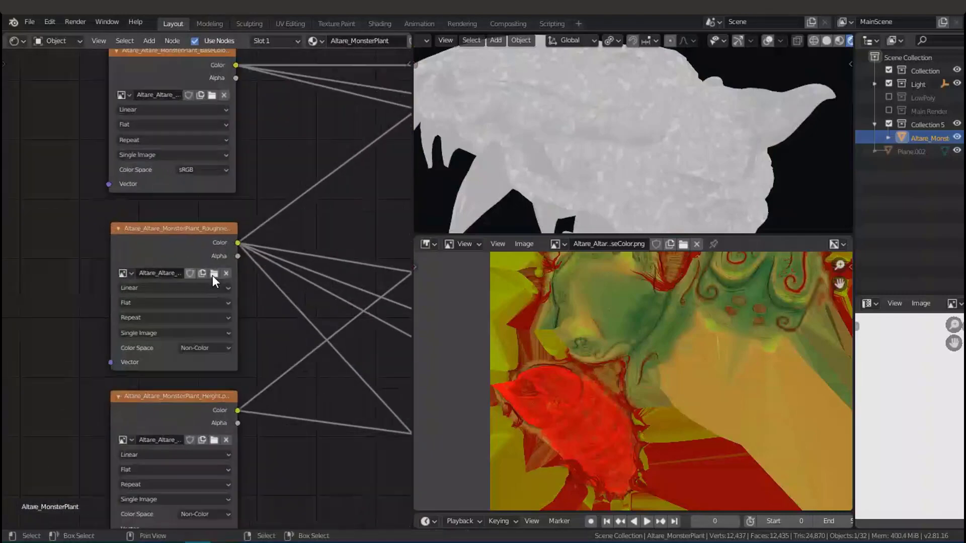
Follow the Roughness texture to the black-and-white ColorRamp with the 0.395 stop and preview its mask across the whole model
scroll(280, 345, down, 7)
middle_drag(185, 291, 25, 176)
middle_drag(372, 488, 123, 249)
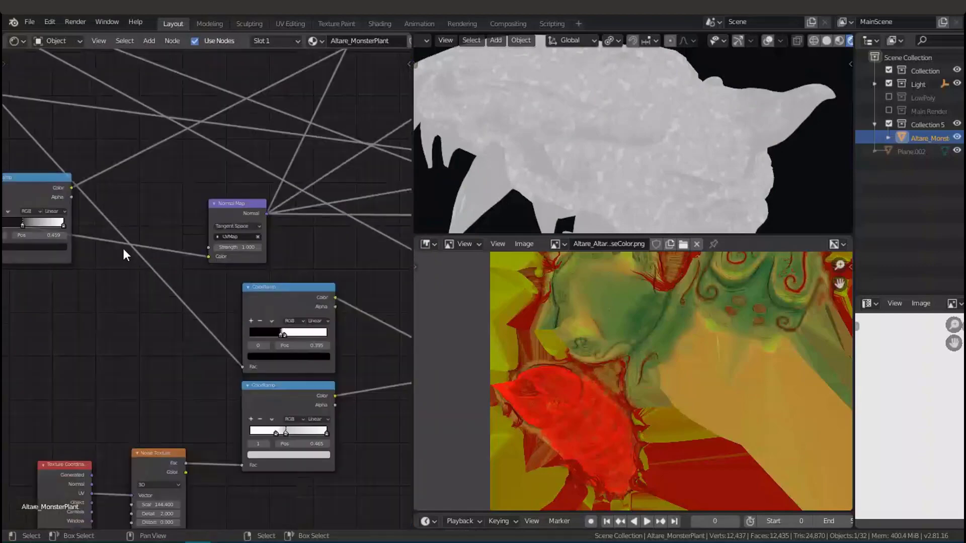
middle_drag(285, 333, 254, 286)
scroll(256, 288, up, 2)
scroll(256, 288, up, 5)
middle_drag(285, 217, 214, 219)
ctrl+shift+click(215, 218)
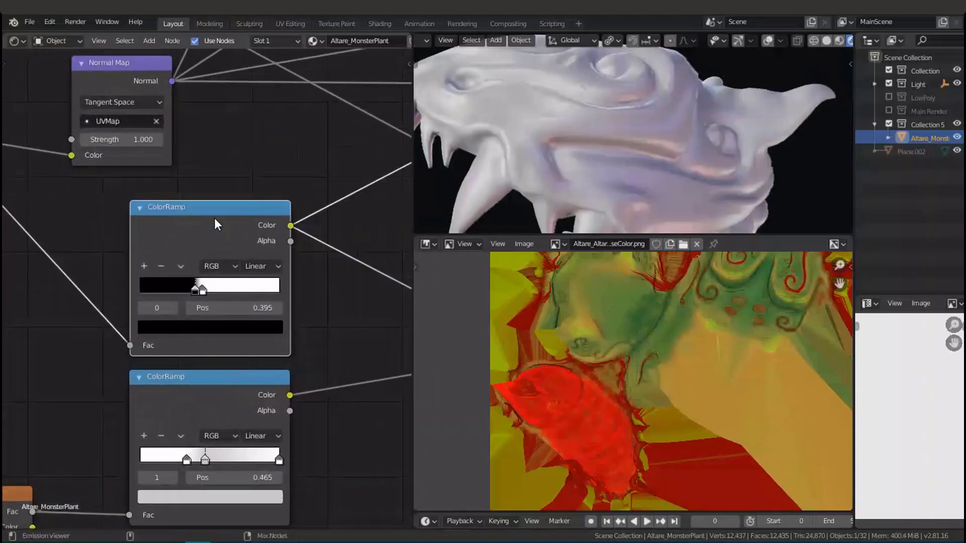
scroll(250, 261, down, 2)
scroll(222, 272, up, 5)
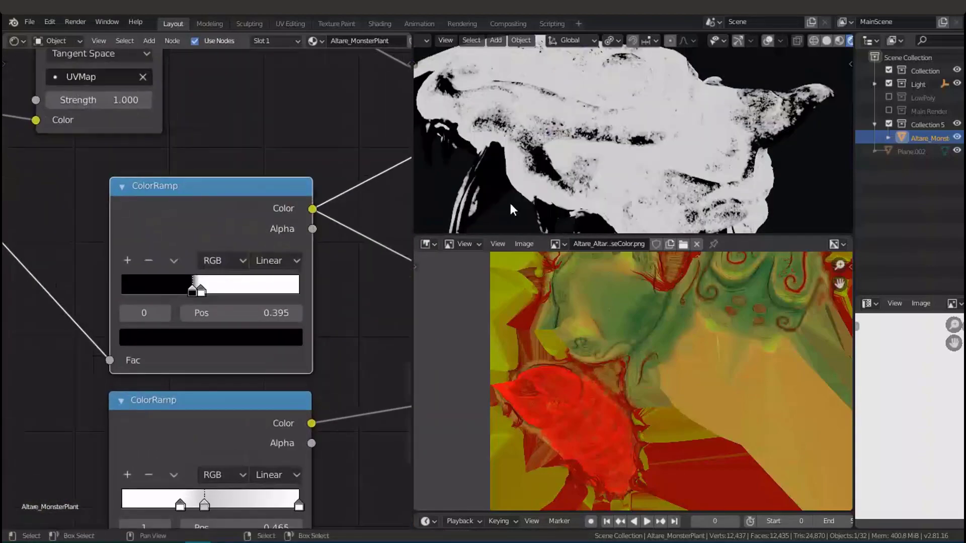
scroll(604, 161, down, 3)
middle_drag(604, 161, 797, 158)
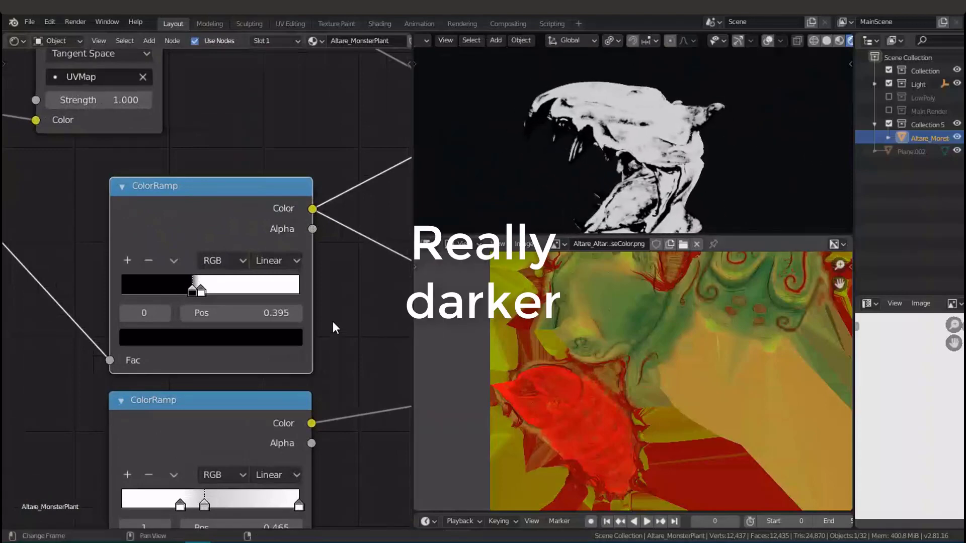
Follow the mask ColorRamp into the Fac input of the adjacent Mix node and preview that Mix result on the model
scroll(335, 327, down, 5)
middle_drag(334, 327, 217, 285)
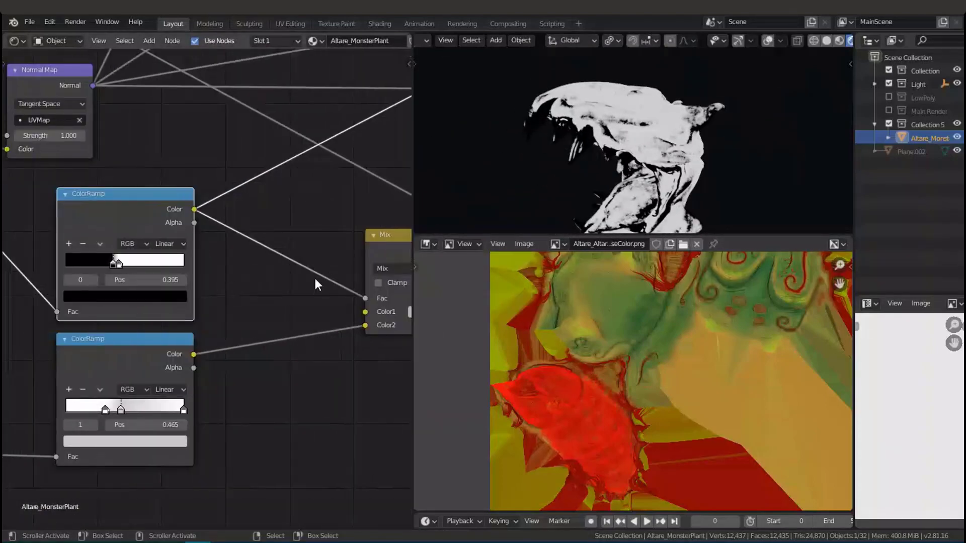
middle_drag(288, 285, 127, 288)
scroll(245, 300, up, 5)
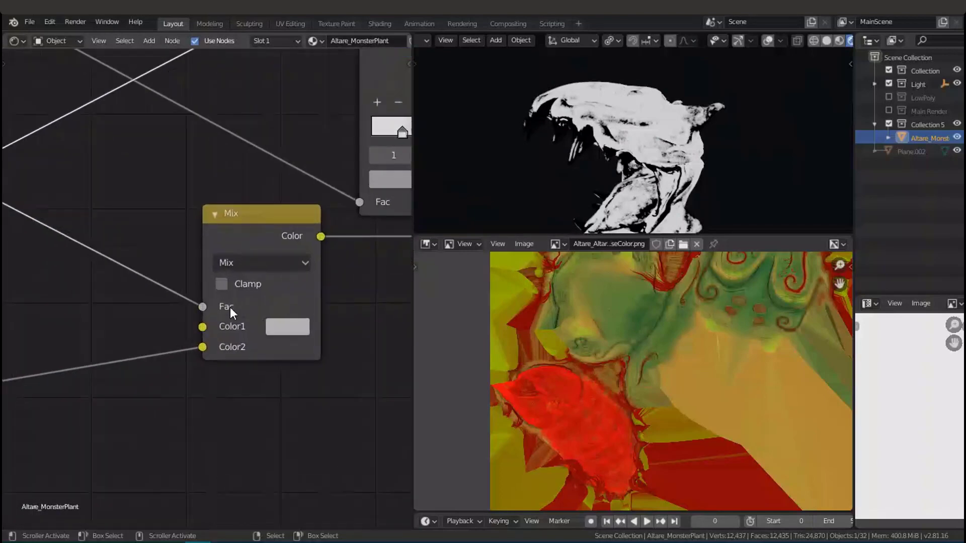
ctrl+shift+click(258, 241)
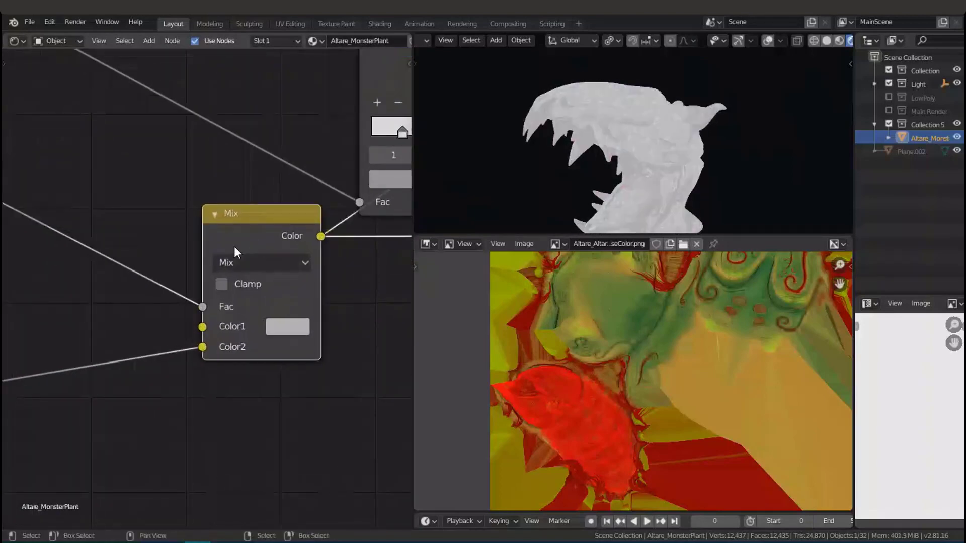
scroll(658, 130, up, 4)
scroll(101, 342, down, 3)
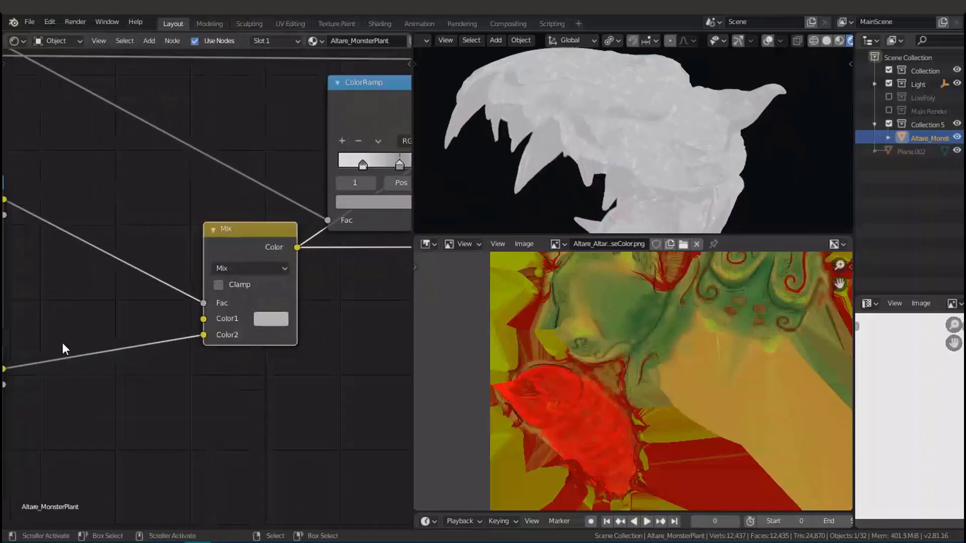
Trace the Mix node's Color2 branch back to the Texture Coordinate node and preview its UV output on the model
scroll(168, 331, down, 1)
middle_drag(168, 332, 336, 304)
middle_drag(236, 333, 286, 306)
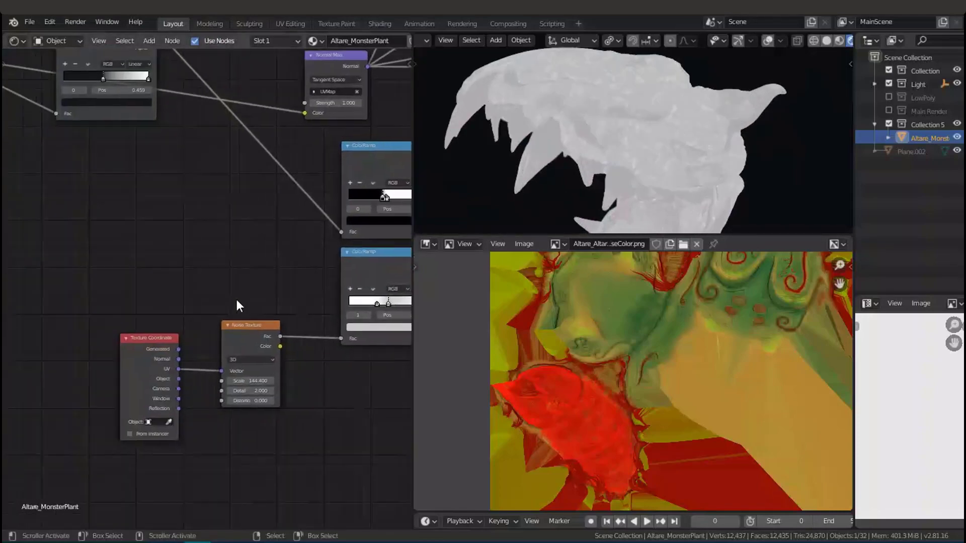
scroll(176, 329, up, 4)
ctrl+shift+click(176, 328)
ctrl+shift+click(176, 328)
ctrl+shift+click(177, 328)
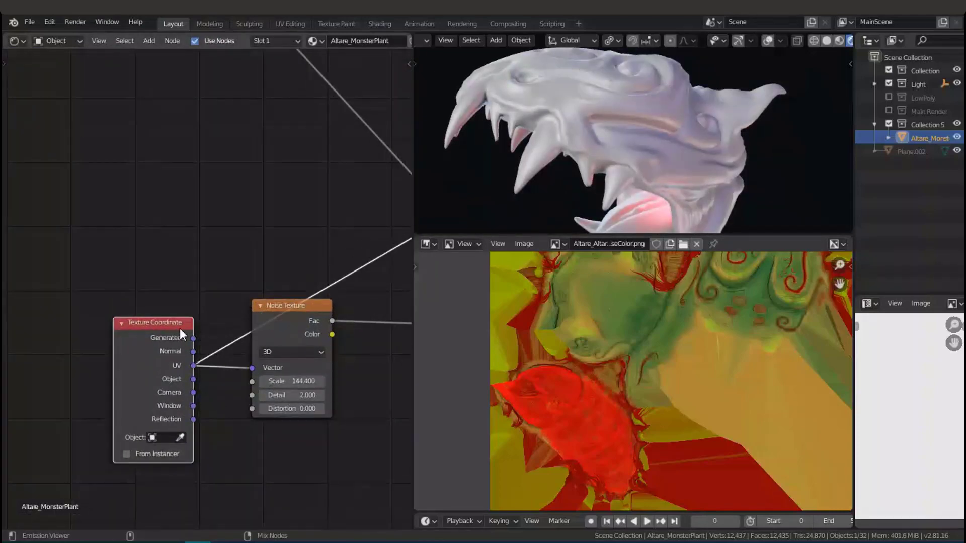
middle_drag(209, 344, 111, 344)
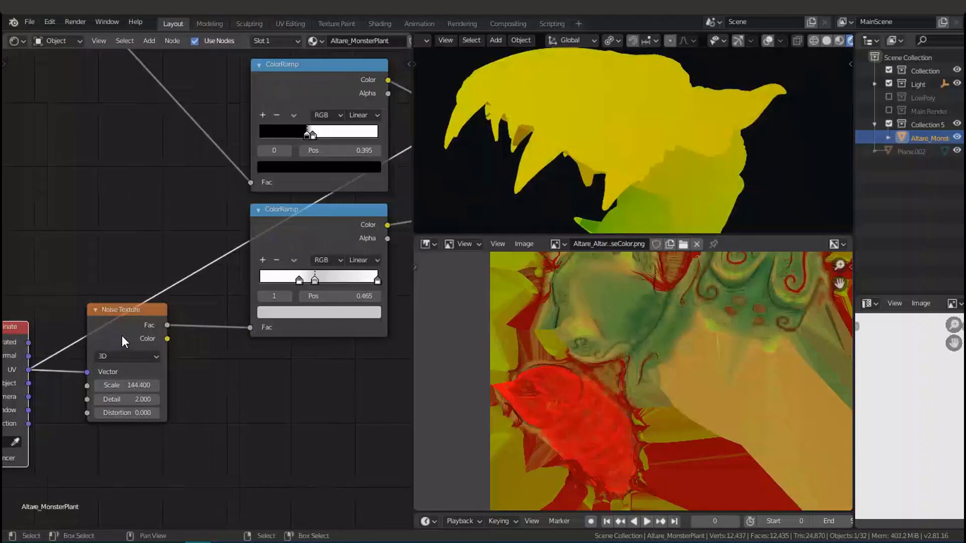
Preview the Noise Texture's Fac output on the model
ctrl+shift+click(152, 322)
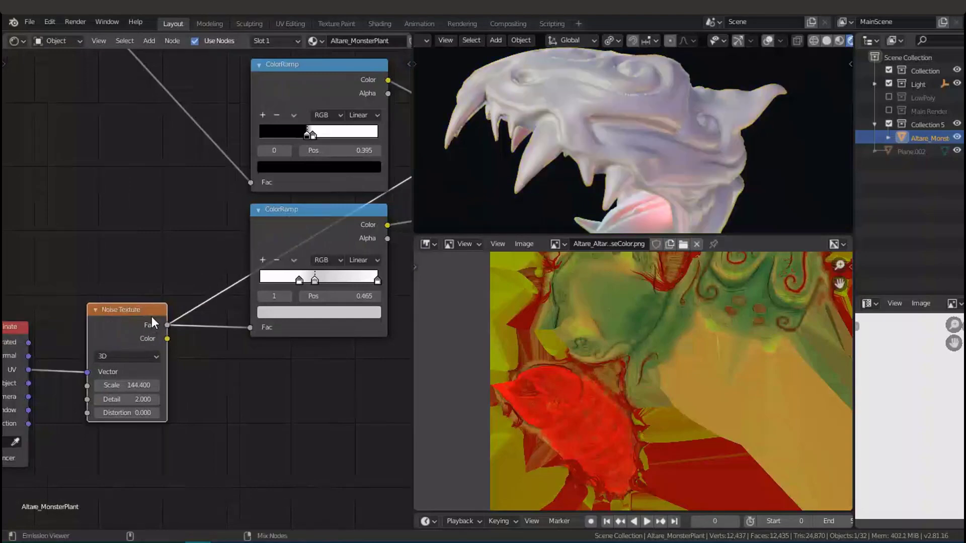
ctrl+shift+click(153, 316)
ctrl+shift+click(153, 317)
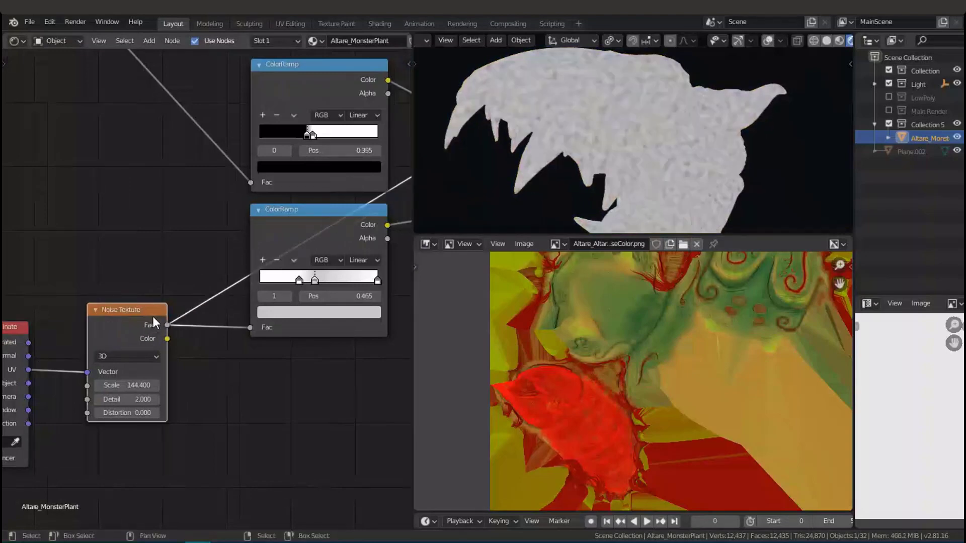
middle_drag(199, 323, 194, 332)
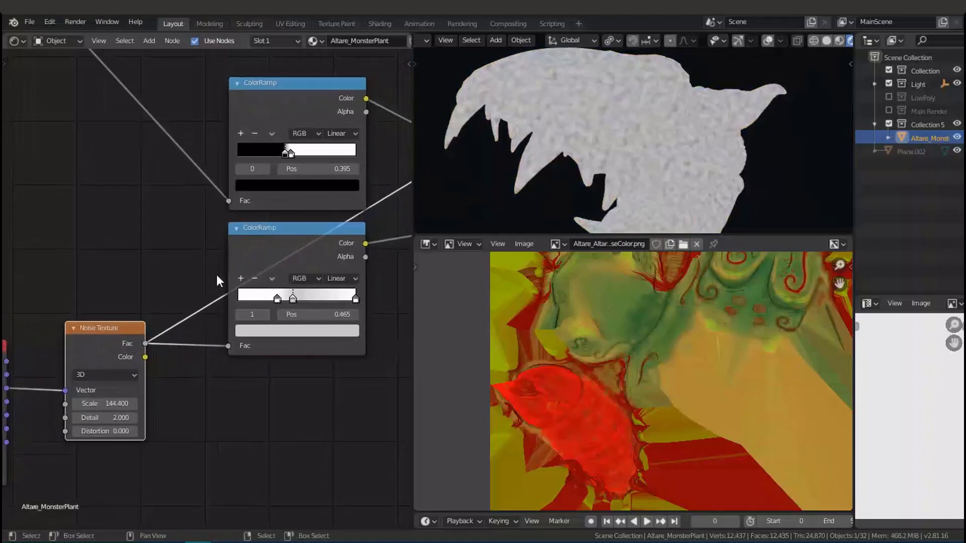
Enlarge the base color image and preview the ColorRamp fed by the Noise Texture on the model
middle_drag(332, 271, 241, 300)
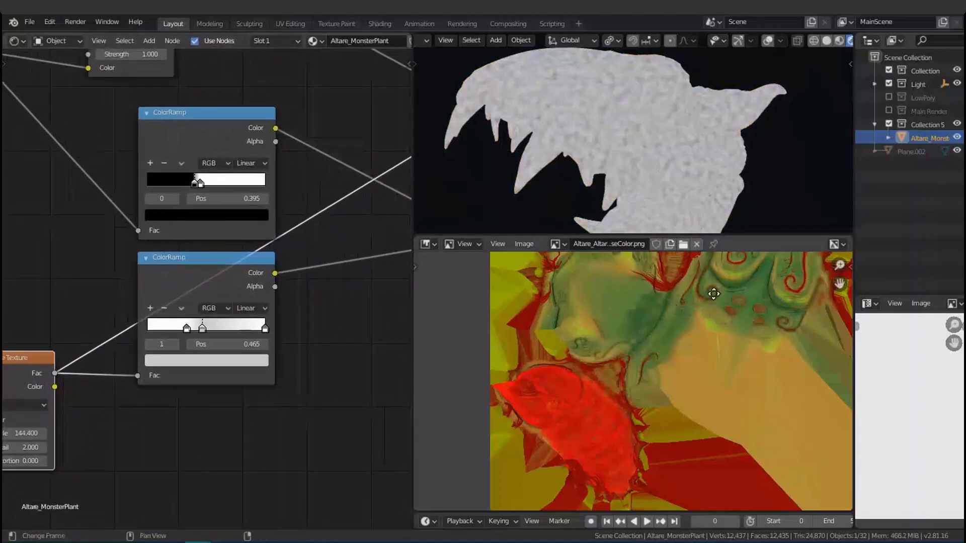
middle_drag(711, 298, 667, 342)
scroll(667, 341, up, 5)
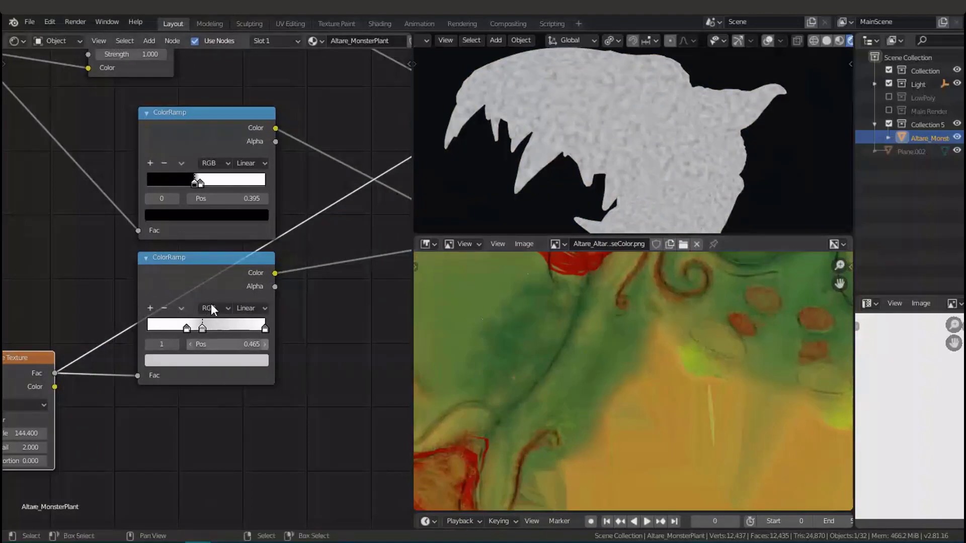
ctrl+shift+click(248, 277)
middle_drag(277, 277, 185, 311)
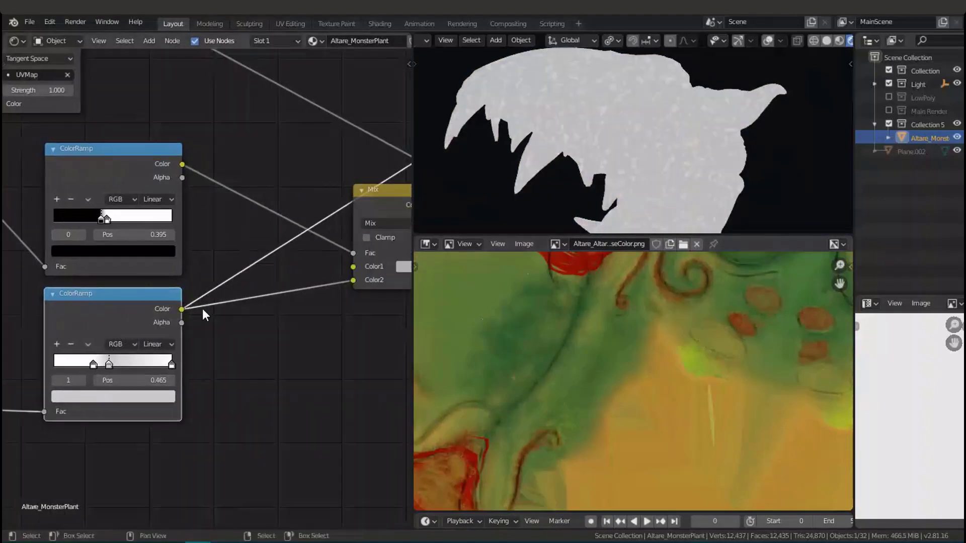
Compare the raw Noise Texture preview with its ColorRamp's preview and examine the ramped noise up close on the model
scroll(202, 308, up, 1)
middle_drag(244, 312, 417, 247)
ctrl+shift+click(69, 354)
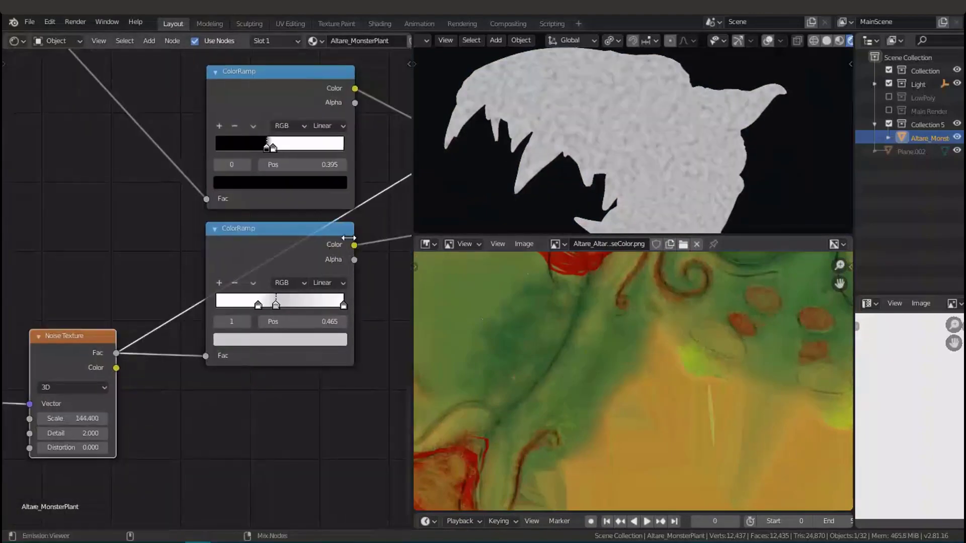
ctrl+shift+click(249, 266)
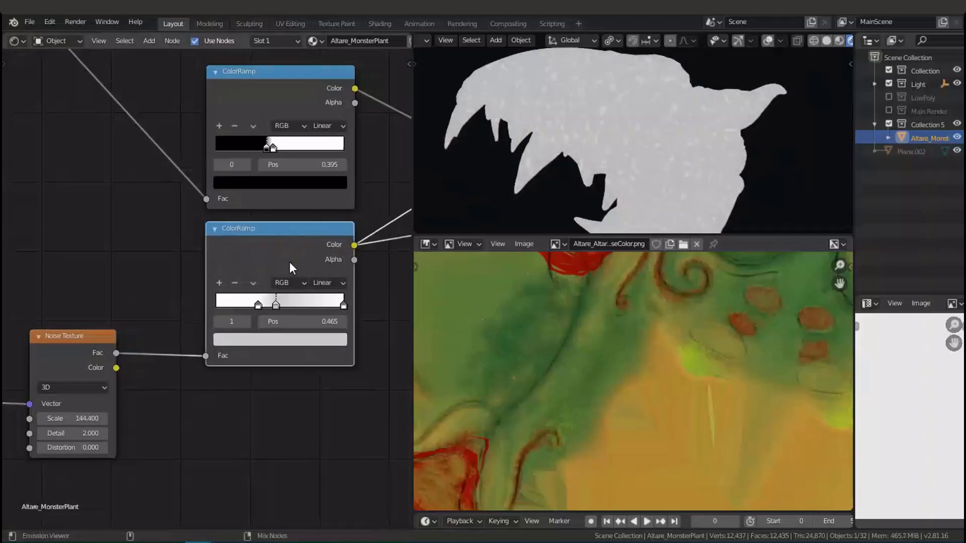
middle_drag(289, 261, 358, 240)
middle_drag(262, 283, 194, 312)
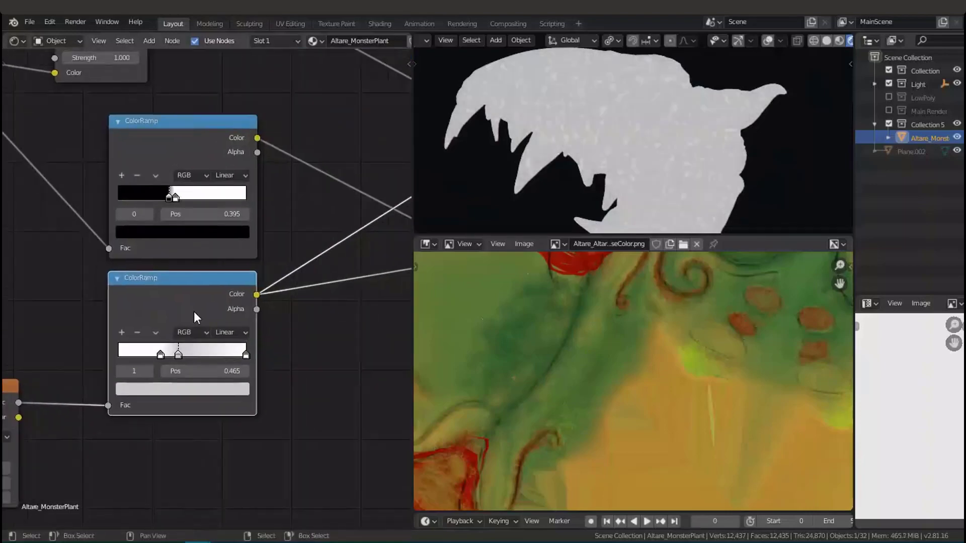
scroll(195, 312, up, 1)
middle_drag(269, 302, 214, 305)
scroll(619, 155, up, 1)
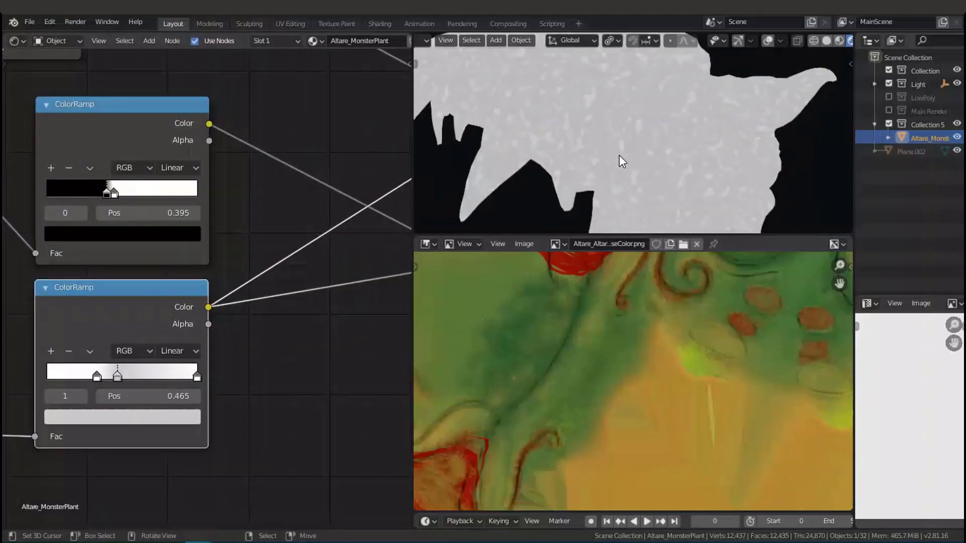
scroll(642, 140, up, 3)
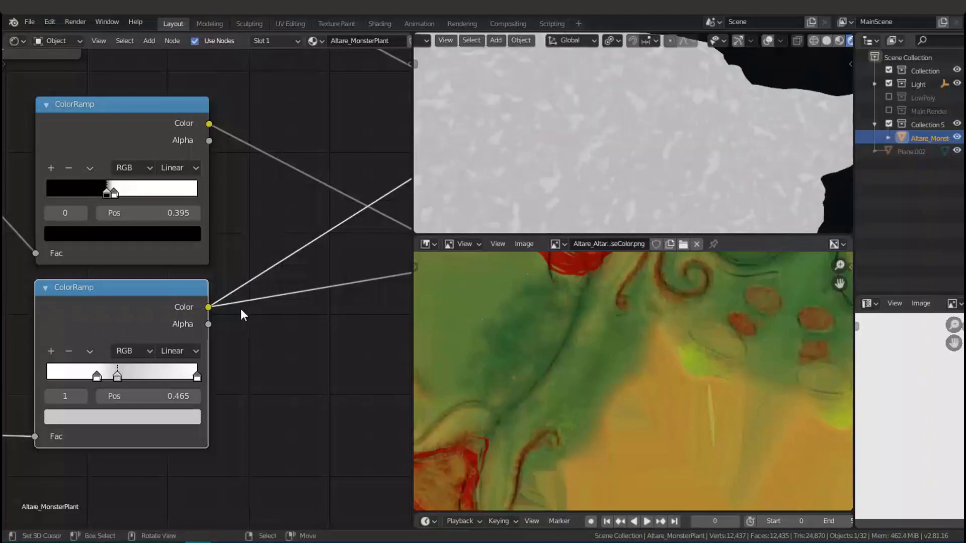
Follow the noise ColorRamp's output into the Mix node's Color2 input and examine the node's Fac and color inputs
middle_drag(356, 281, 186, 320)
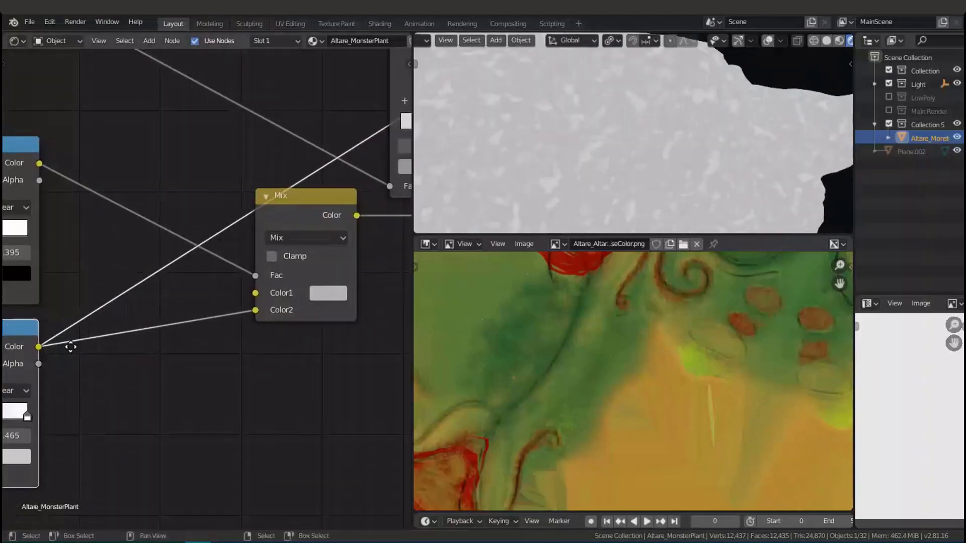
middle_drag(70, 347, 104, 347)
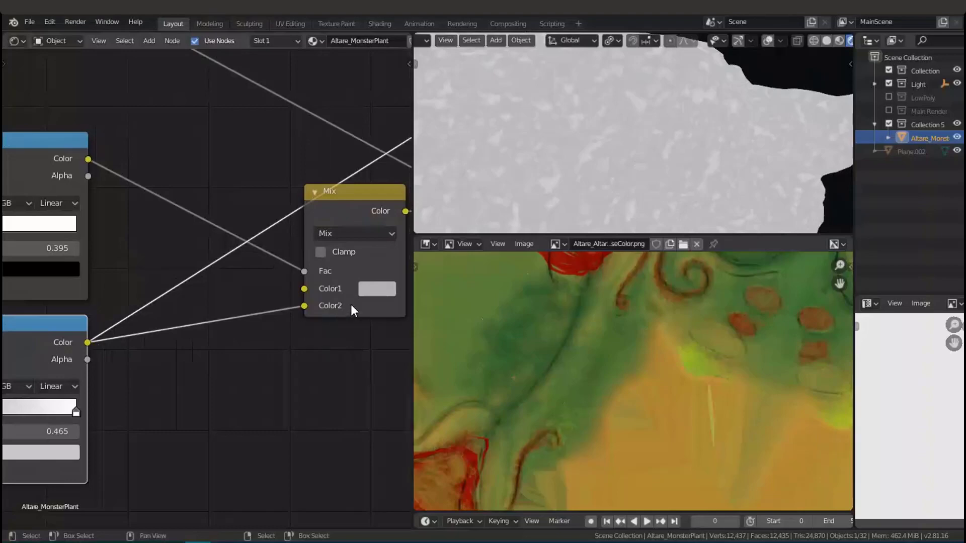
middle_drag(351, 303, 305, 320)
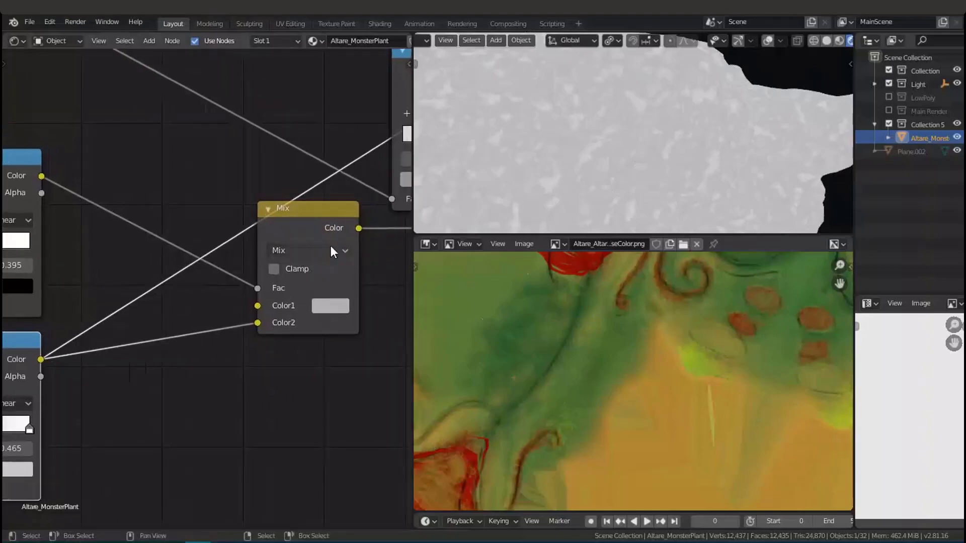
Preview the black-and-white ColorRamp driving the Mix node's Fac and trace its input link back toward the image textures
middle_drag(219, 272, 330, 277)
click(68, 207)
ctrl+shift+click(67, 207)
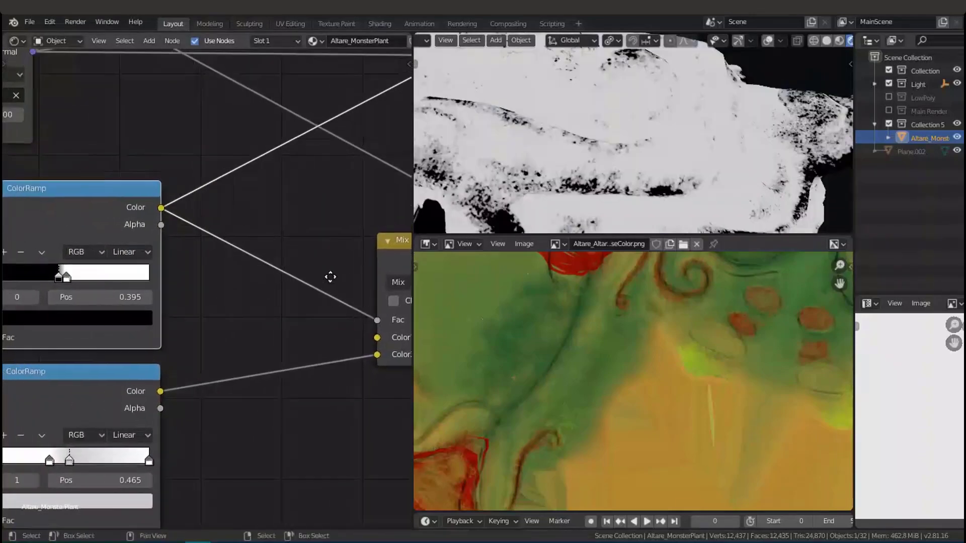
scroll(185, 239, down, 5)
middle_drag(188, 238, 263, 274)
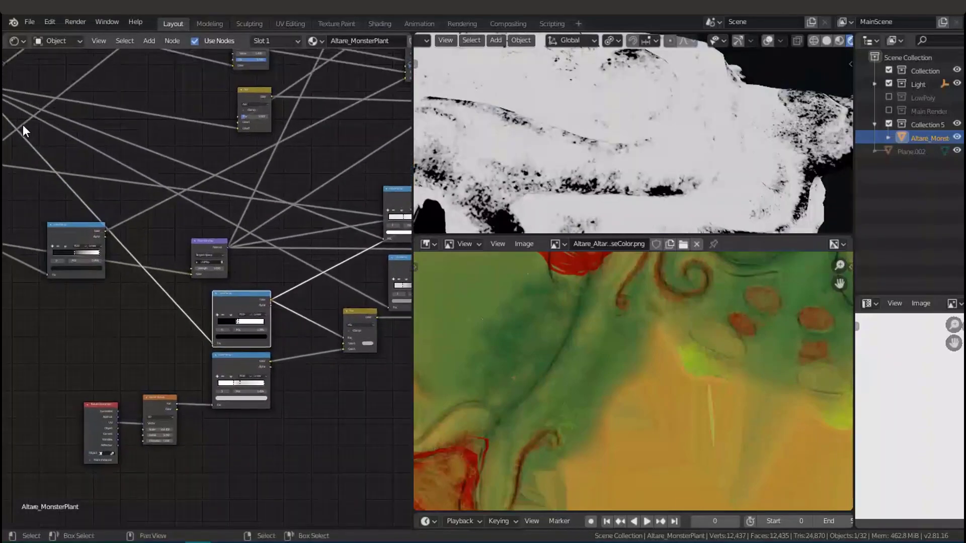
Trace the black-and-white ColorRamp's link into the Mix node's Fac input and inspect its mask up close on the model
middle_drag(23, 125, 167, 222)
middle_drag(183, 259, 3, 129)
scroll(579, 216, up, 3)
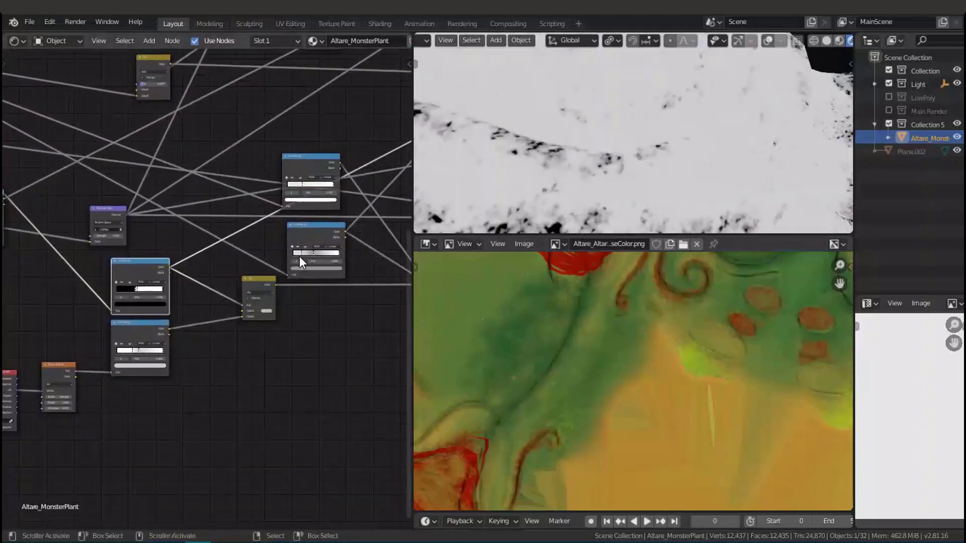
scroll(299, 255, up, 3)
scroll(581, 321, down, 1)
scroll(581, 322, down, 3)
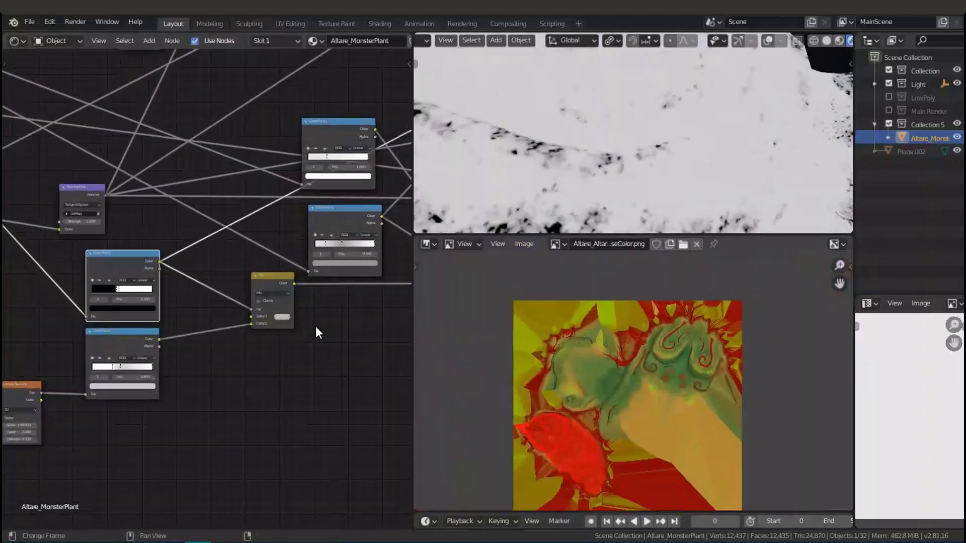
scroll(245, 285, up, 2)
scroll(597, 180, down, 4)
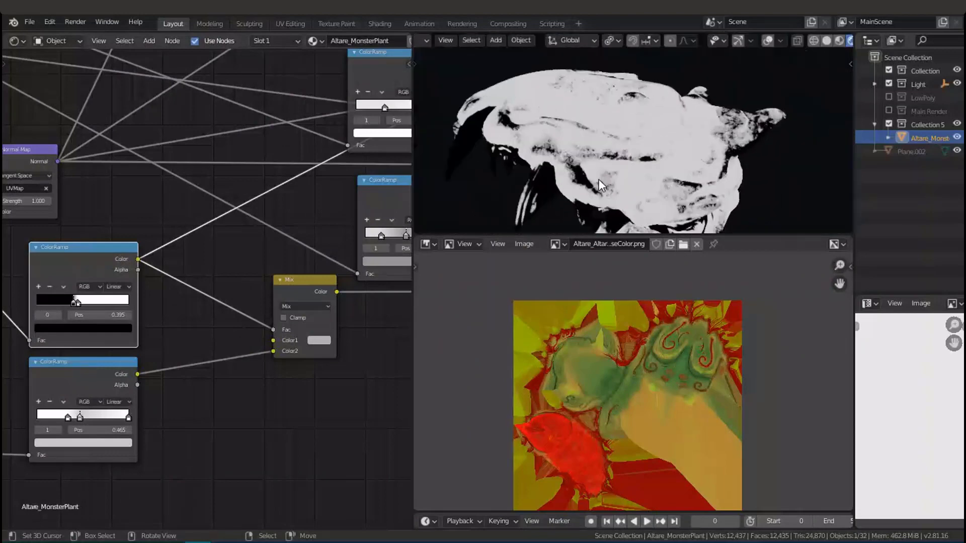
Compare the mask's black and white areas on the model with the Mix node's Fac, Color1 and Color2 inputs
middle_drag(251, 314, 245, 276)
scroll(244, 277, up, 1)
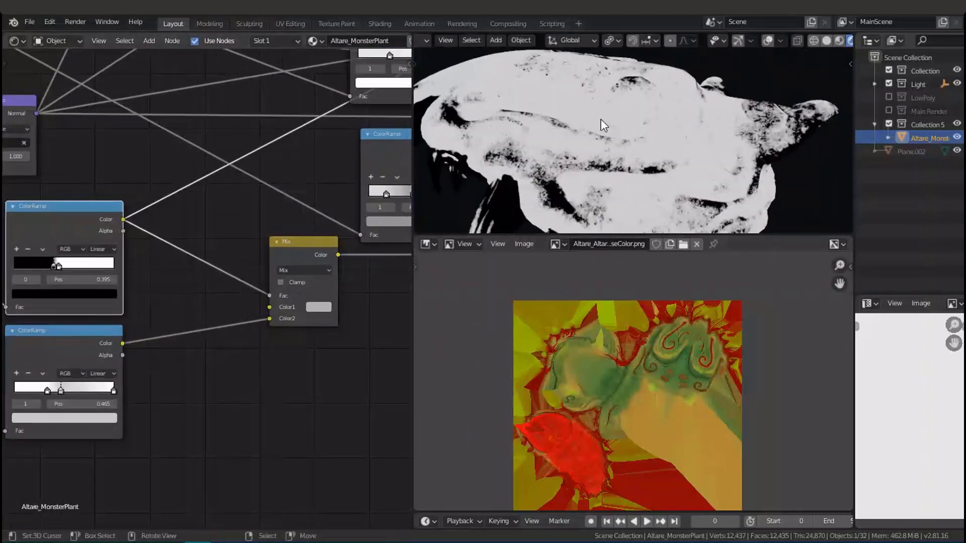
scroll(269, 319, up, 1)
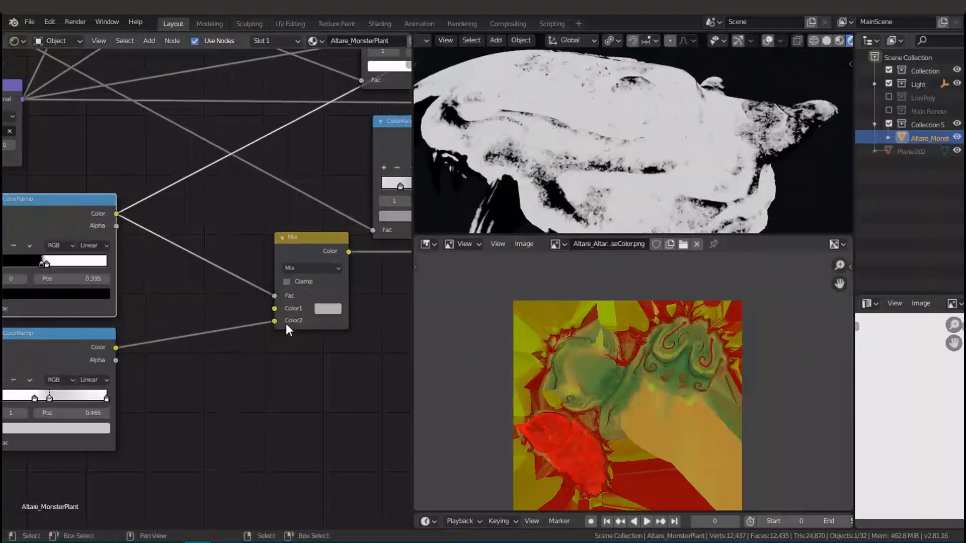
scroll(286, 324, up, 1)
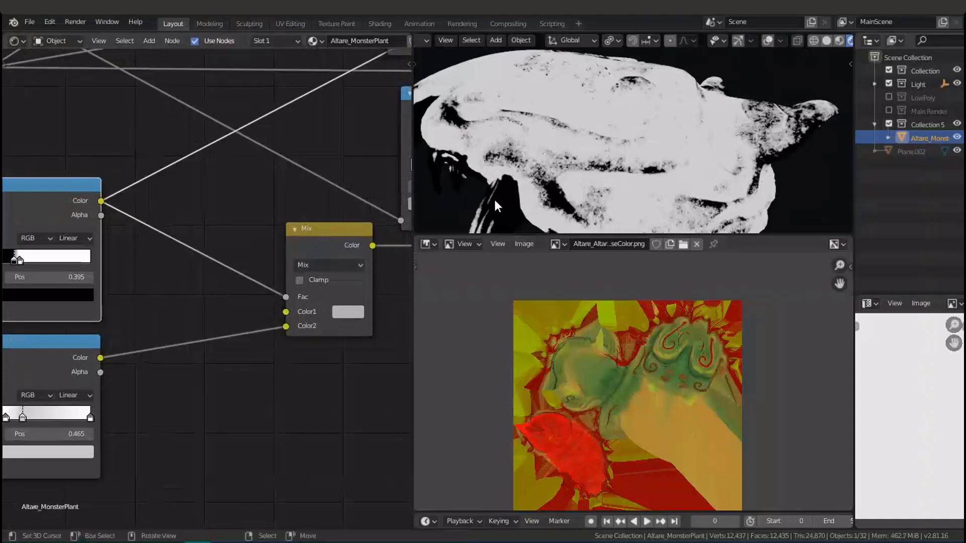
scroll(359, 313, up, 1)
middle_drag(360, 313, 279, 335)
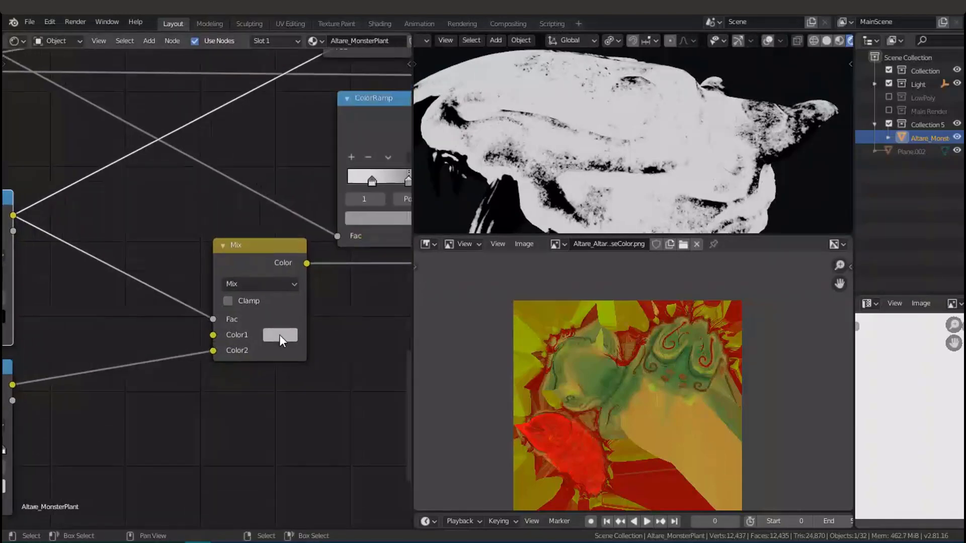
Examine the Mix node's gray Color1 swatch and linked Color2 input up close
scroll(287, 336, up, 3)
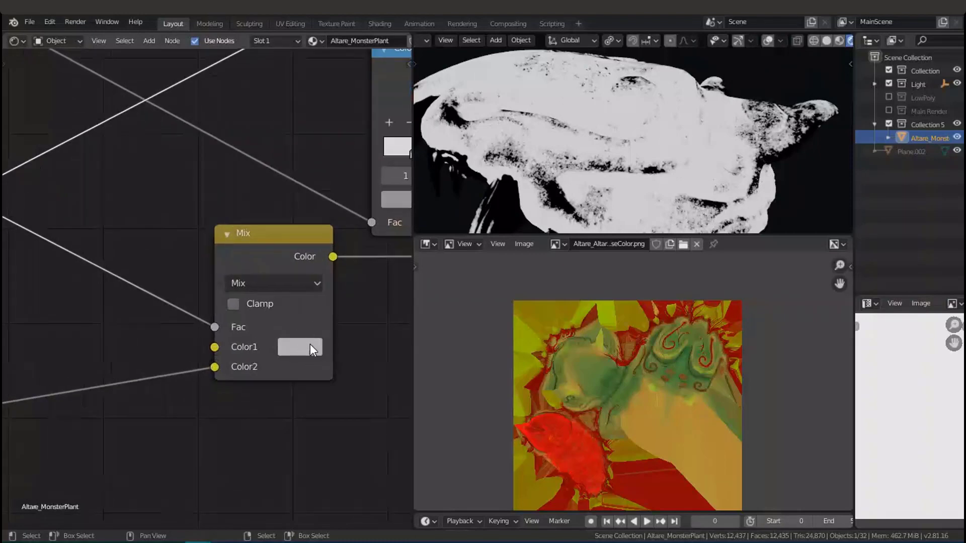
scroll(275, 304, down, 2)
middle_drag(266, 289, 199, 269)
scroll(224, 332, up, 4)
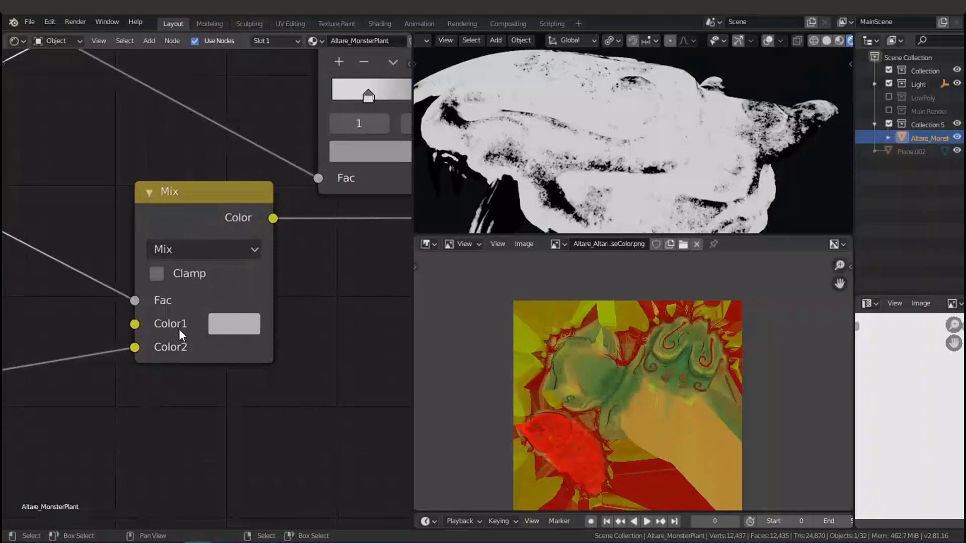
scroll(231, 327, up, 2)
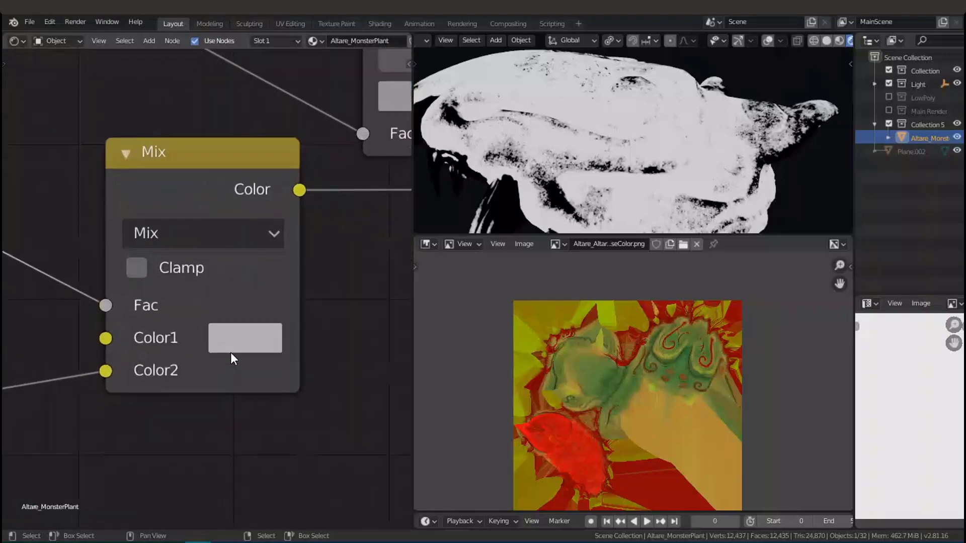
scroll(189, 354, down, 2)
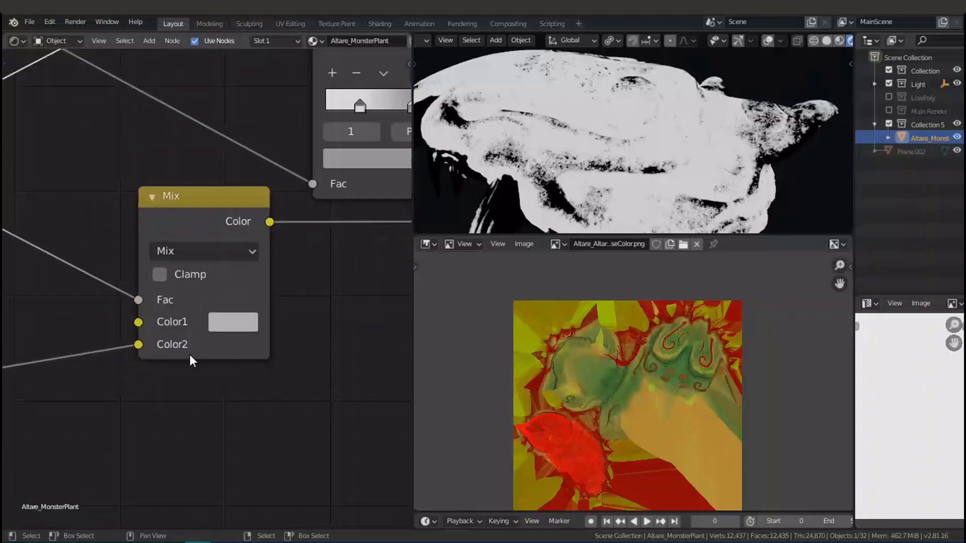
middle_drag(189, 355, 236, 360)
Save the blend file and review the two ColorRamps feeding the Mix node's Fac and Color2 inputs
key(ctrl+s)
scroll(222, 336, down, 3)
middle_drag(121, 358, 230, 334)
scroll(230, 334, down, 4)
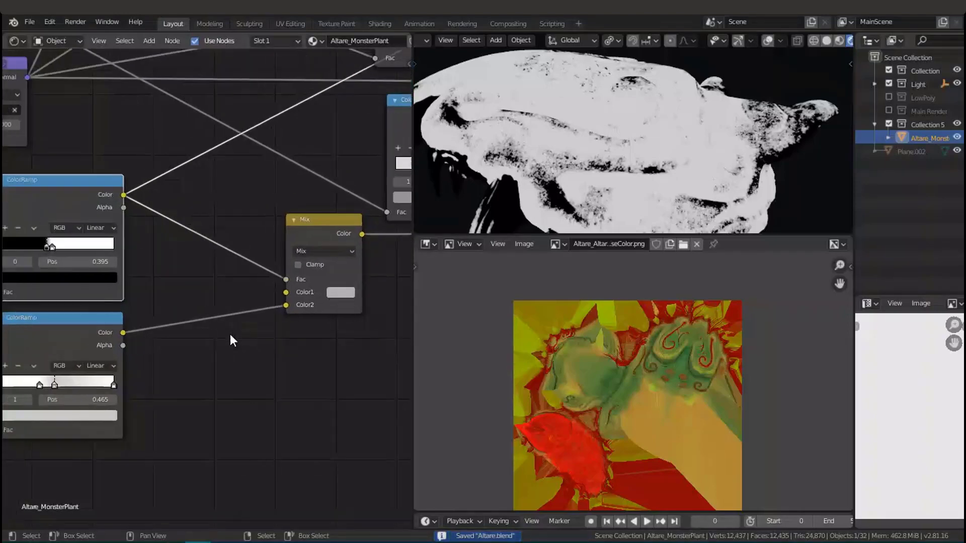
scroll(230, 334, up, 2)
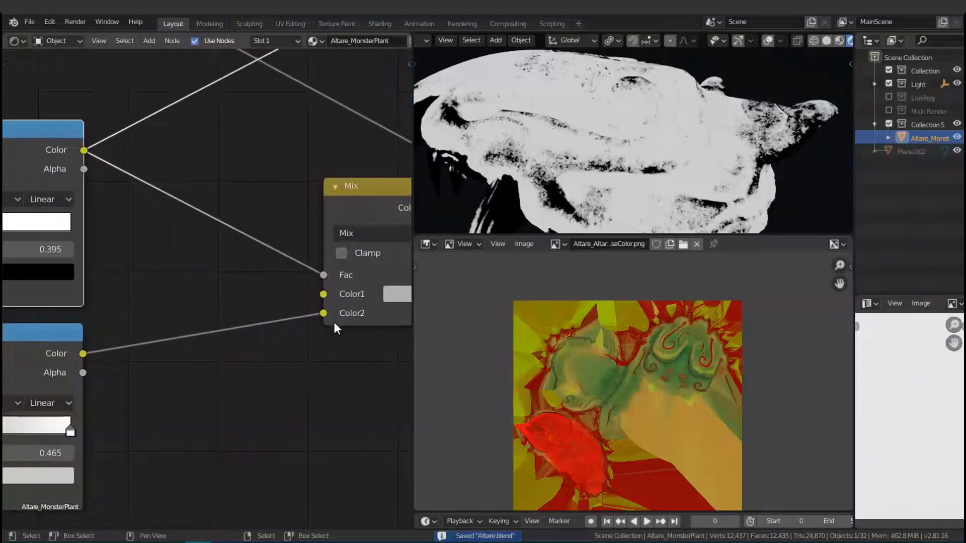
middle_drag(280, 321, 352, 290)
scroll(153, 338, down, 6)
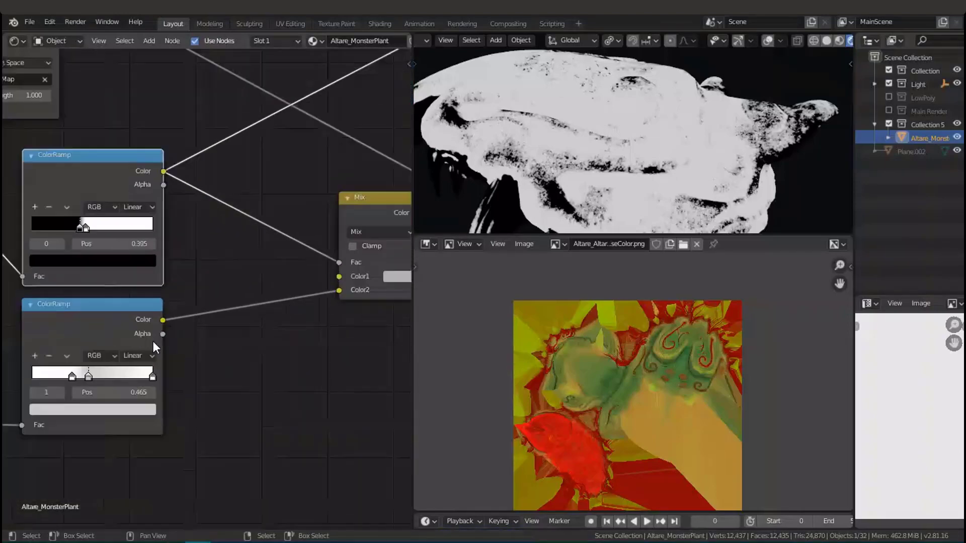
middle_drag(62, 366, 211, 339)
middle_drag(267, 303, 245, 324)
scroll(245, 320, up, 5)
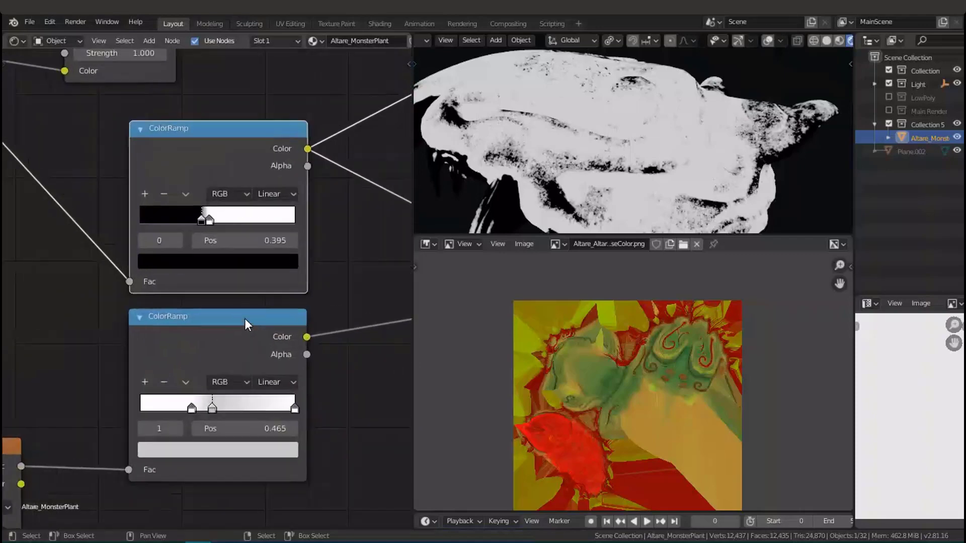
Follow the noise ColorRamp's link to the Mix node and preview the mixed output on the model
middle_drag(319, 306, 164, 336)
scroll(145, 339, down, 5)
middle_drag(341, 257, 218, 310)
scroll(218, 310, up, 6)
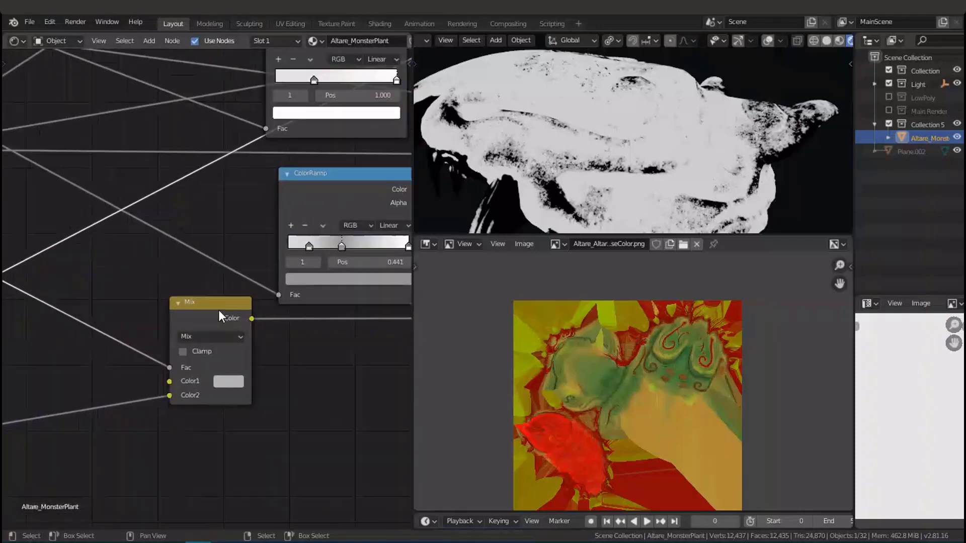
ctrl+shift+click(230, 318)
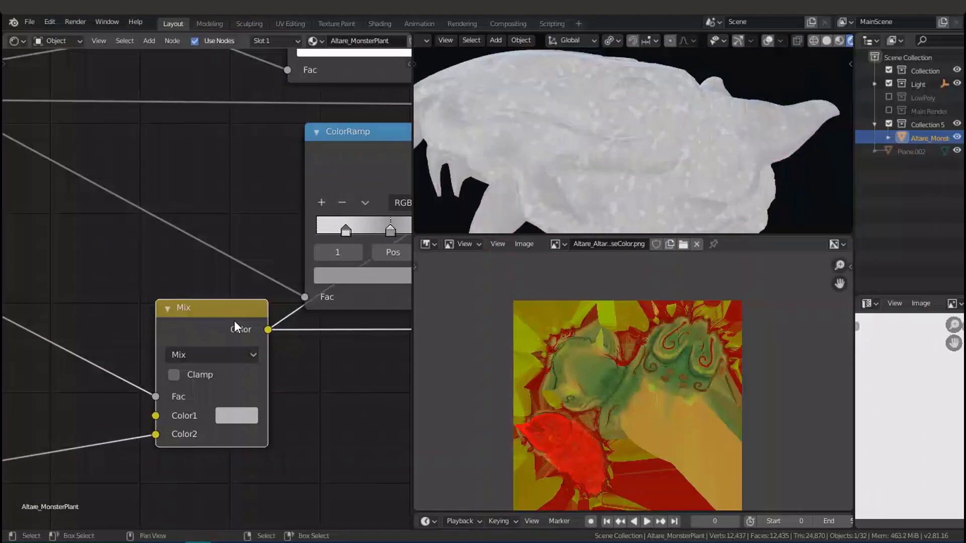
Compare the mask ColorRamp's preview with the Mix node's output and inspect the mixed result from below the model's jaw
middle_drag(224, 389, 309, 317)
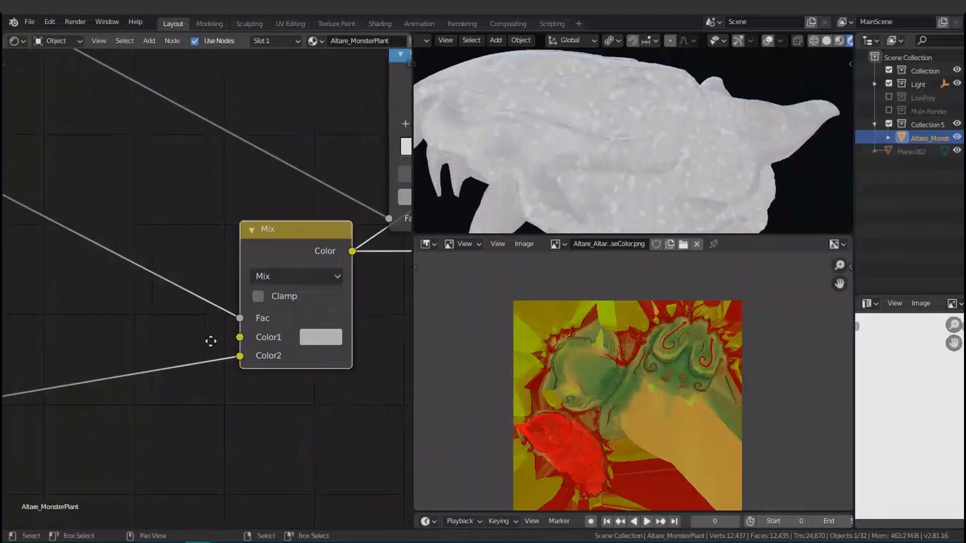
middle_drag(59, 232, 173, 248)
ctrl+shift+click(81, 214)
middle_drag(332, 361, 246, 336)
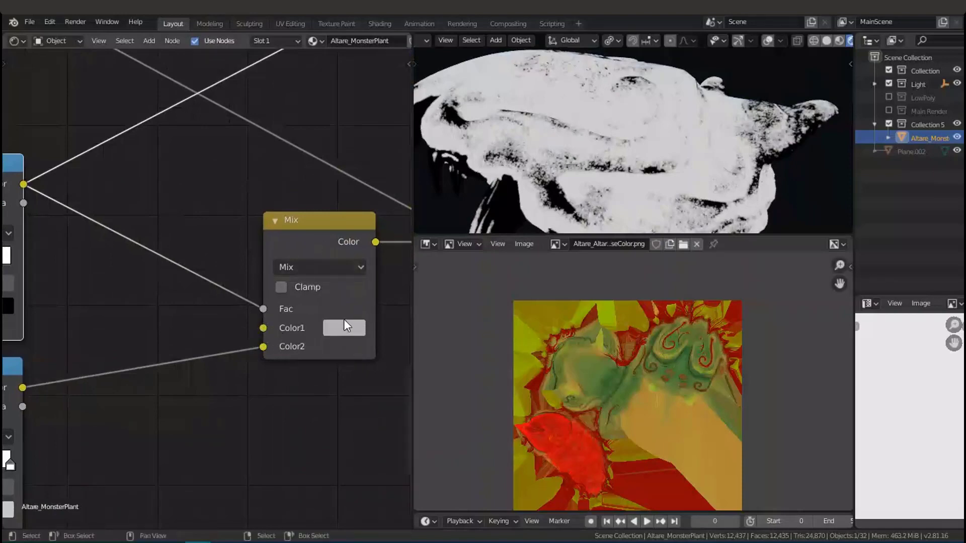
ctrl+shift+click(333, 247)
middle_drag(333, 302, 174, 318)
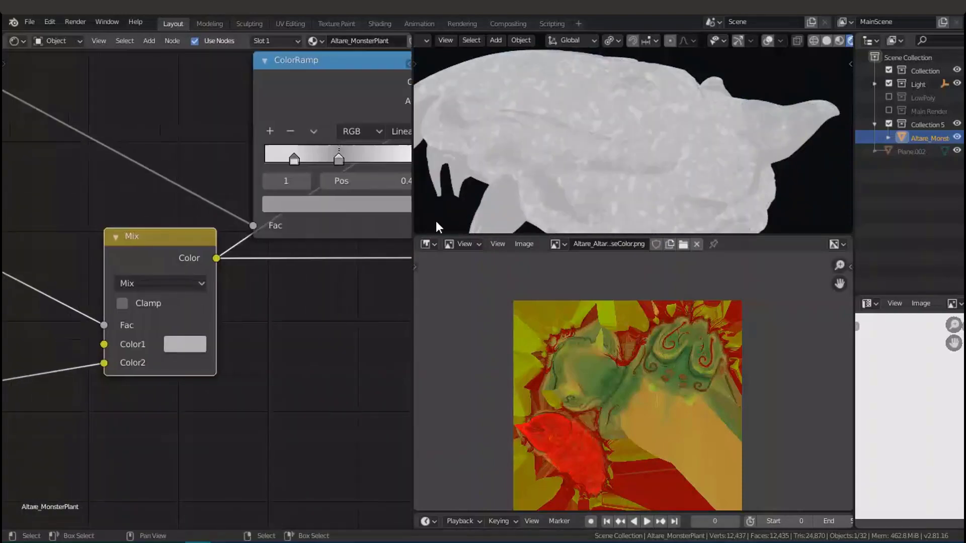
middle_drag(531, 189, 650, 118)
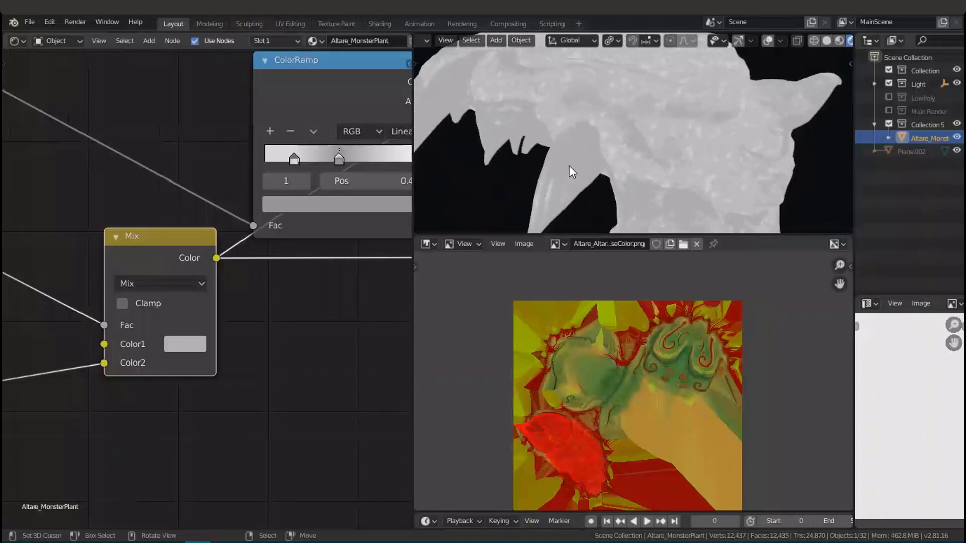
Follow the Mix output toward the second Mix node and shift the ColorRamp above that link slightly away from the first Mix node
scroll(239, 254, down, 6)
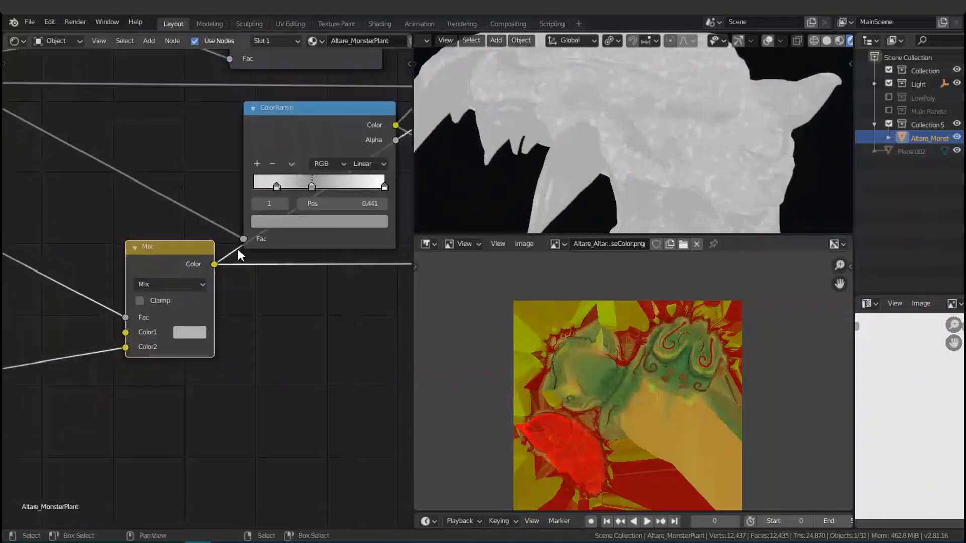
middle_drag(63, 284, 110, 330)
scroll(199, 282, up, 1)
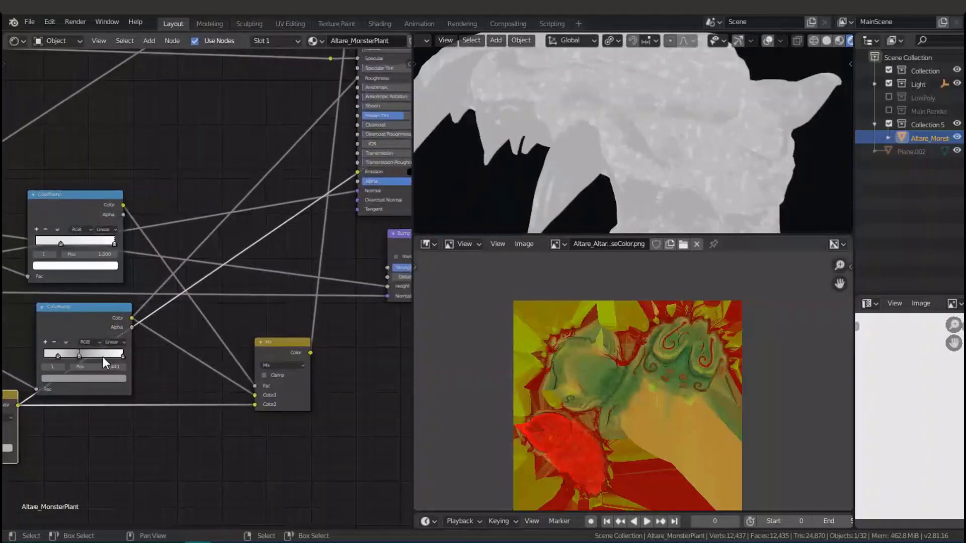
mouse_move(102, 319)
mouse_down()
mouse_move(90, 315)
mouse_move(110, 315)
mouse_up()
middle_drag(115, 328, 257, 270)
scroll(208, 313, up, 3)
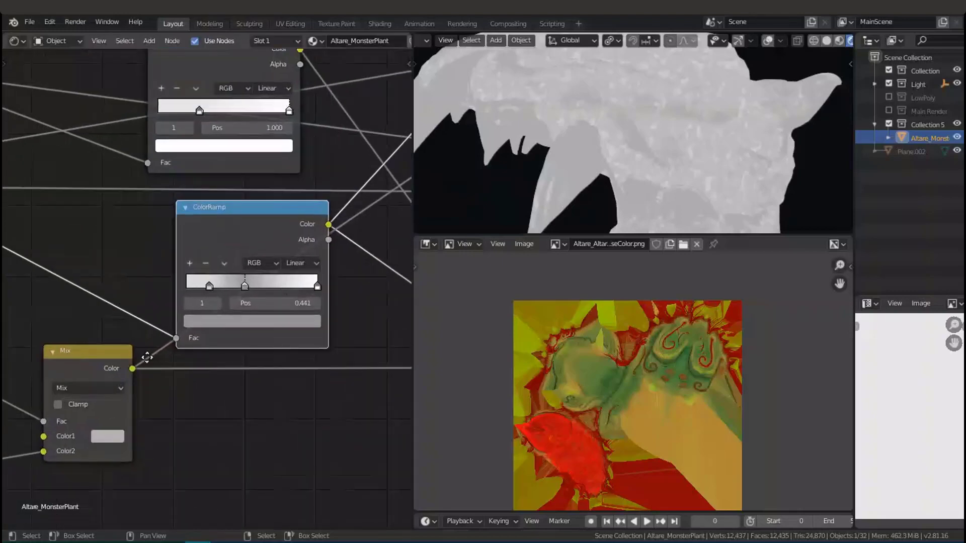
Preview the first Mix node's output followed by the second Mix node's combined output on the model
middle_drag(146, 356, 9, 347)
ctrl+shift+click(155, 338)
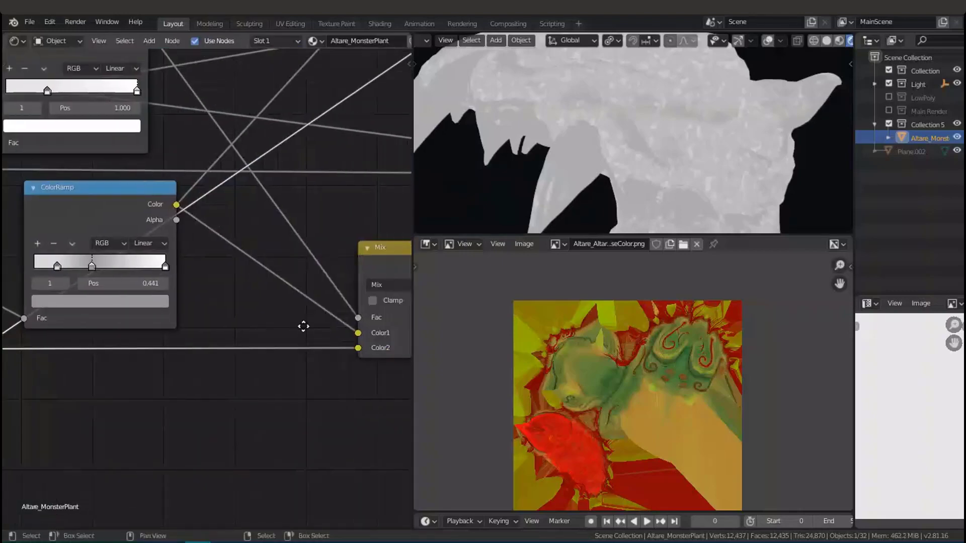
middle_drag(304, 327, 128, 336)
ctrl+shift+click(238, 273)
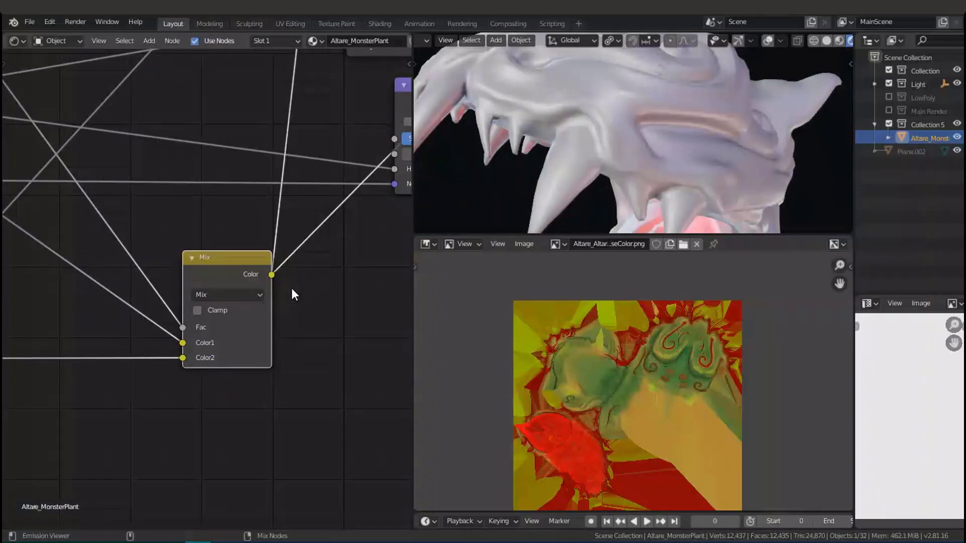
scroll(243, 294, down, 8)
middle_drag(293, 270, 382, 264)
scroll(201, 259, up, 4)
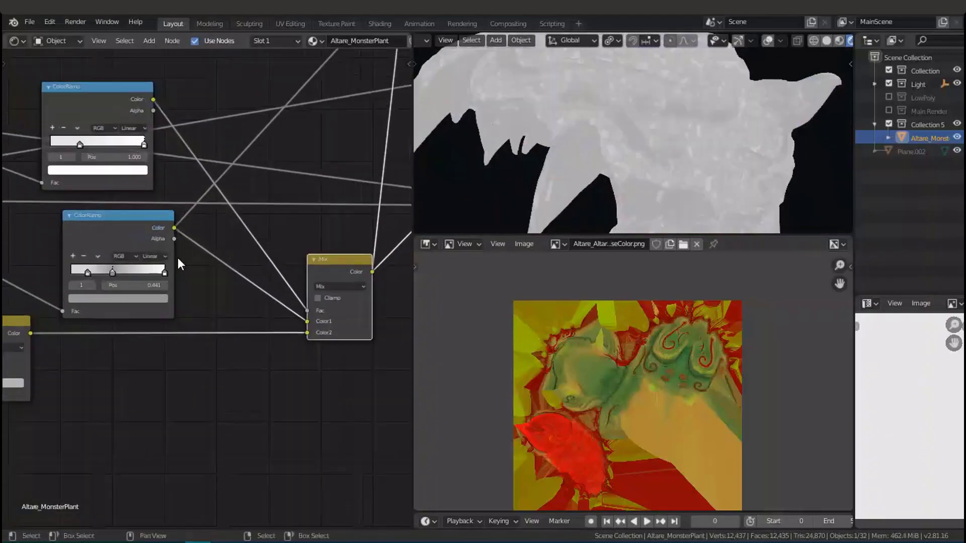
Preview the ColorRamp wired to the second Mix node's Color1 and trace its input link back to the image textures
ctrl+shift+click(160, 213)
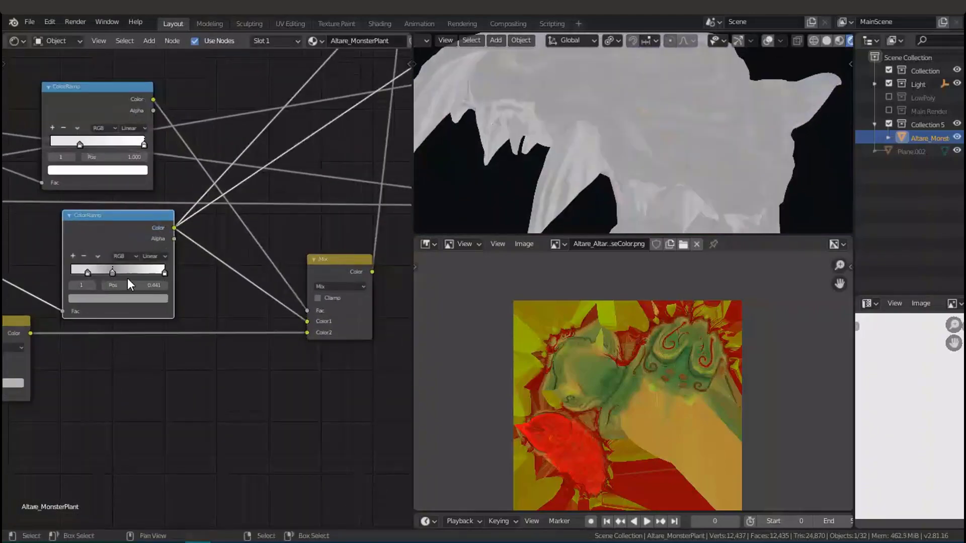
scroll(174, 249, down, 4)
middle_drag(179, 241, 312, 295)
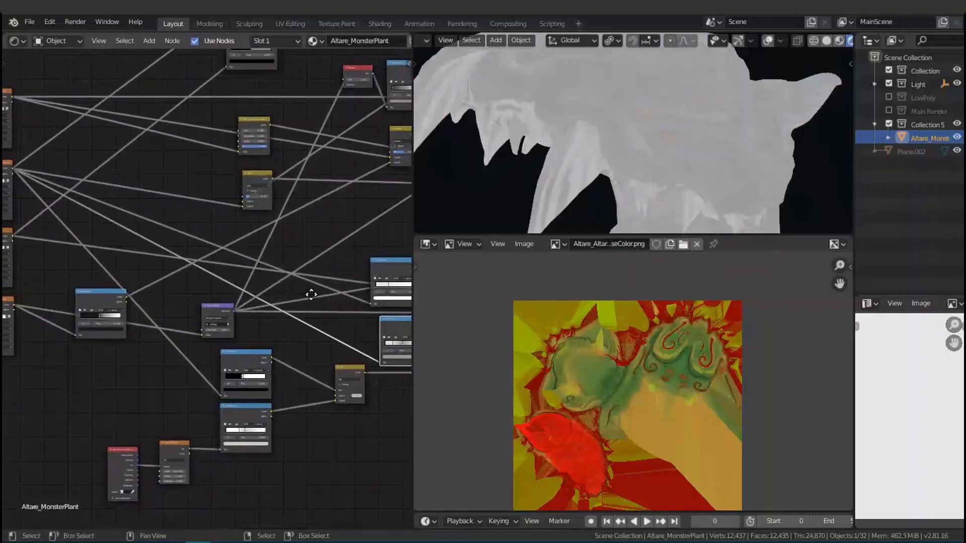
middle_drag(211, 220, 3, 140)
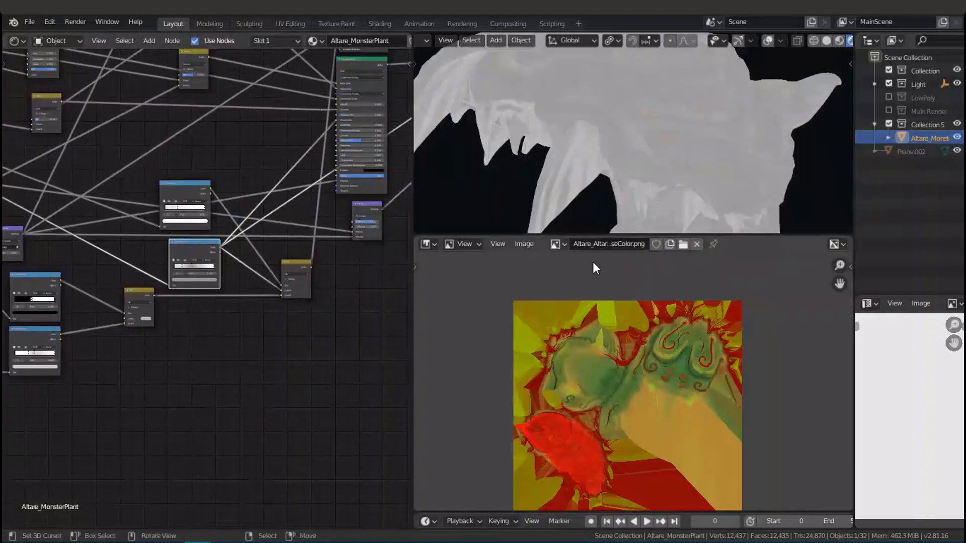
Enlarge the base color image and inspect the previewed ColorRamp on the model from several angles
scroll(593, 262, up, 2)
scroll(234, 252, up, 7)
middle_drag(623, 181, 590, 173)
middle_drag(267, 246, 232, 245)
scroll(229, 243, up, 2)
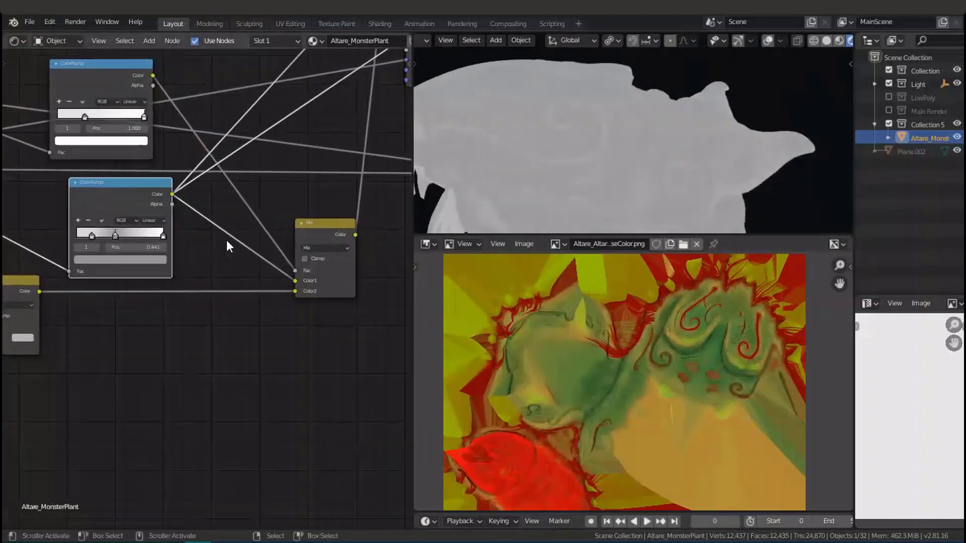
middle_drag(502, 181, 459, 181)
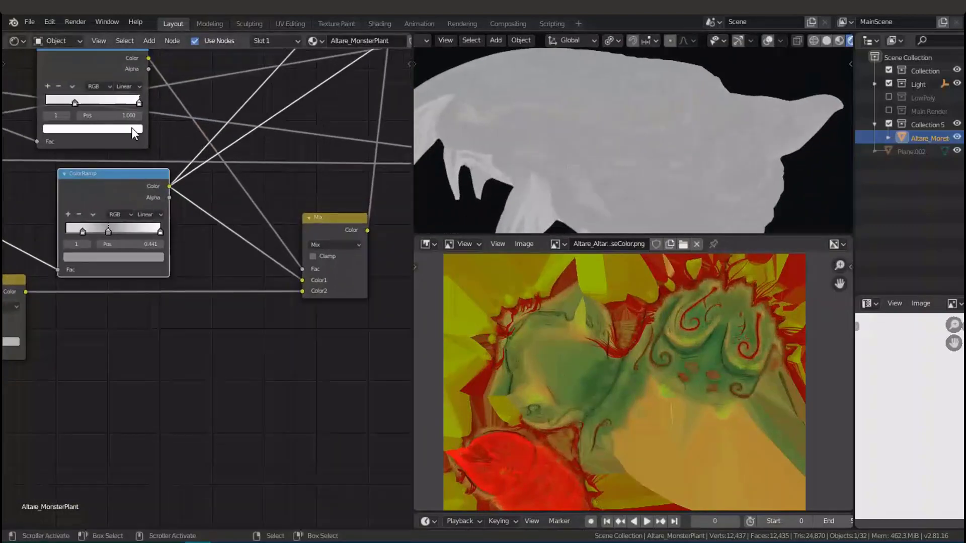
Locate the Fresnel node above the roughness nodes and preview its output on the model
scroll(219, 219, down, 4)
shift+scroll(234, 222, up, 5)
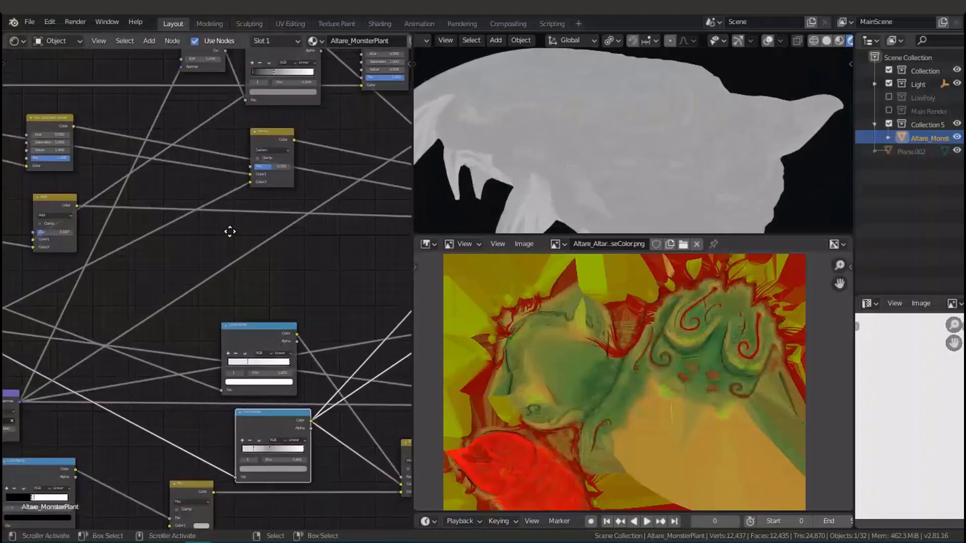
shift+scroll(245, 198, up, 4)
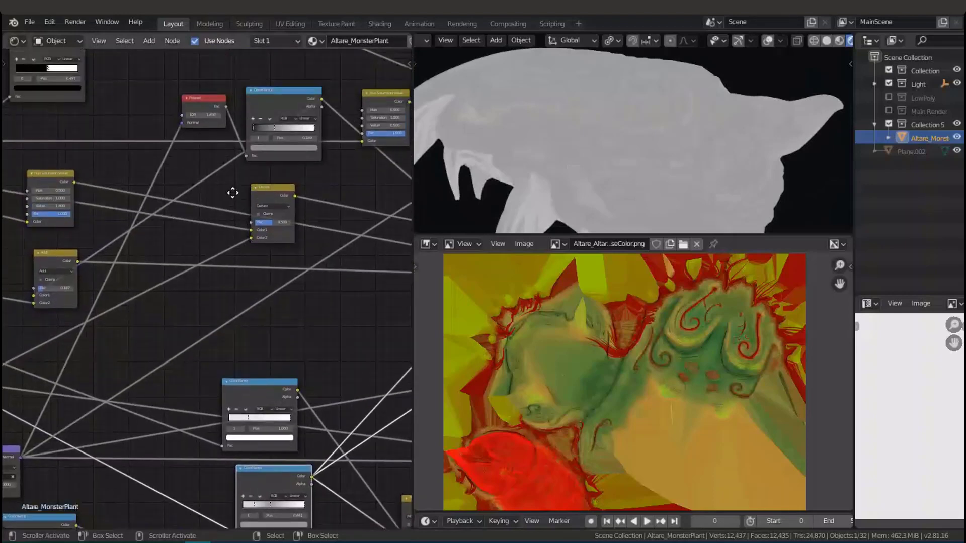
ctrl+shift+click(189, 123)
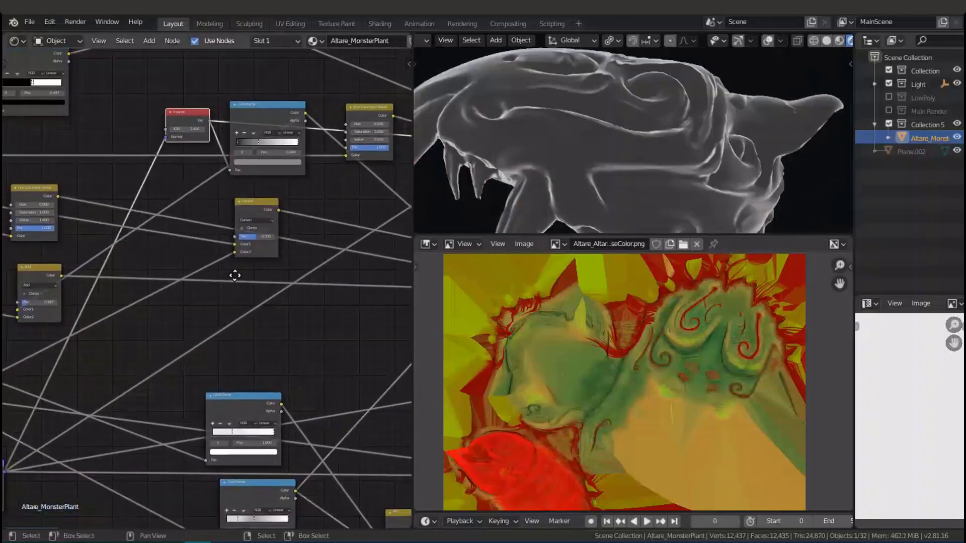
Preview the lower ColorRamp and the Mix node it feeds on the model
shift+scroll(235, 273, down, 6)
shift+scroll(228, 324, down, 4)
ctrl+shift+click(190, 324)
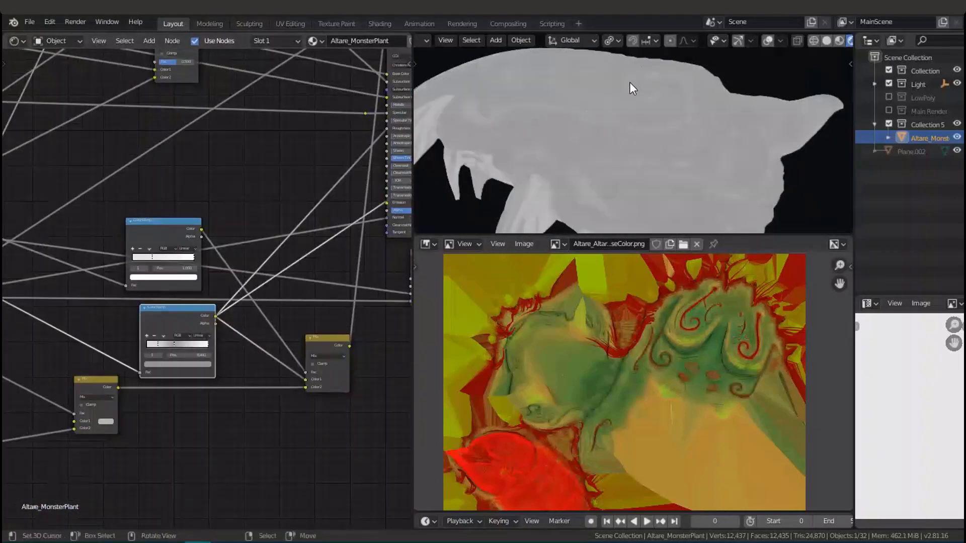
scroll(282, 363, up, 3)
middle_drag(399, 371, 319, 273)
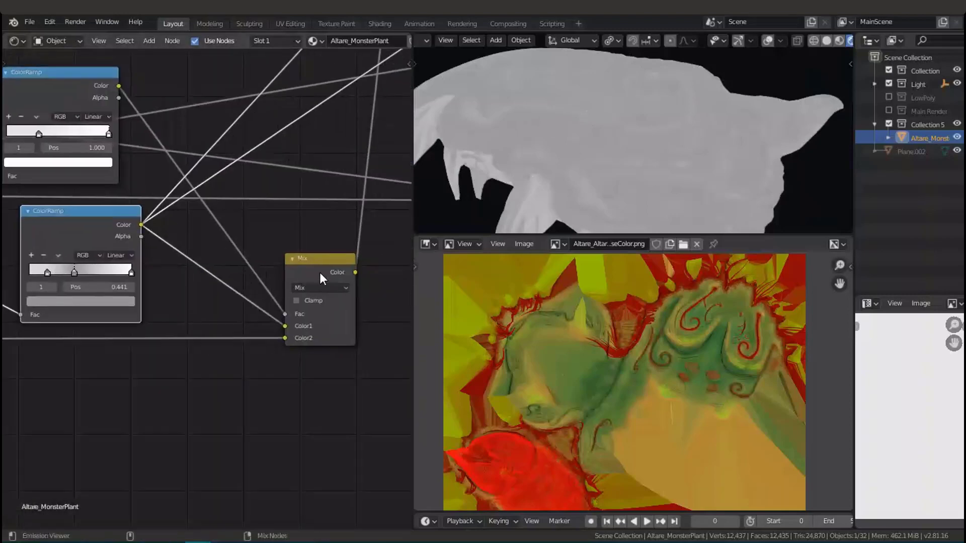
ctrl+shift+click(318, 273)
Reposition the last roughness Mix node beside the Bump node, below the Principled BSDF
middle_drag(250, 303, 368, 262)
middle_drag(125, 306, 88, 336)
drag(37, 305, 173, 313)
middle_drag(97, 340, 4, 394)
scroll(151, 325, down, 4)
middle_drag(178, 320, 188, 422)
drag(184, 434, 180, 386)
scroll(181, 393, up, 2)
scroll(182, 400, up, 3)
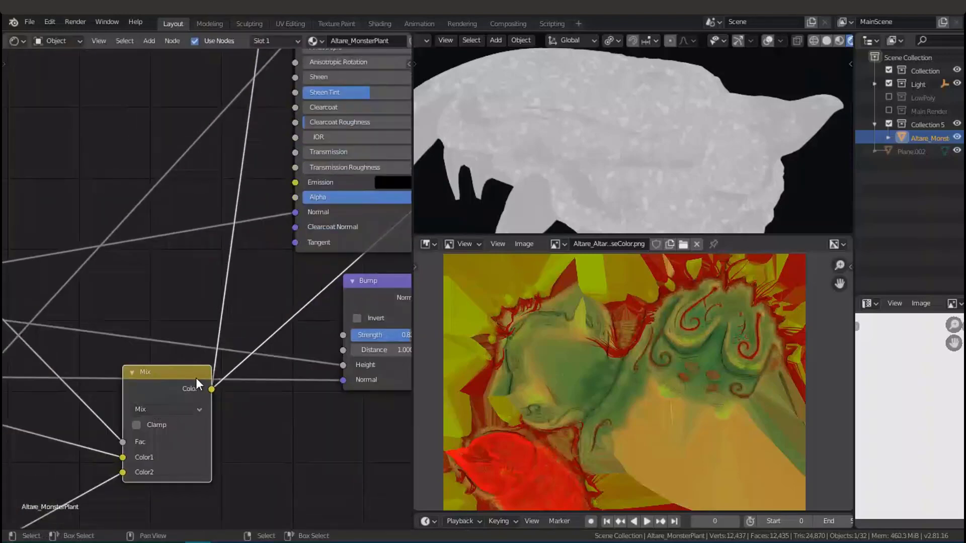
Follow the Mix node's output to the Specular shader and preview that shader on the model
scroll(195, 379, down, 4)
middle_drag(269, 272, 291, 482)
scroll(316, 318, up, 2)
middle_drag(272, 198, 187, 227)
scroll(274, 151, up, 1)
scroll(281, 131, up, 2)
middle_drag(280, 165, 234, 279)
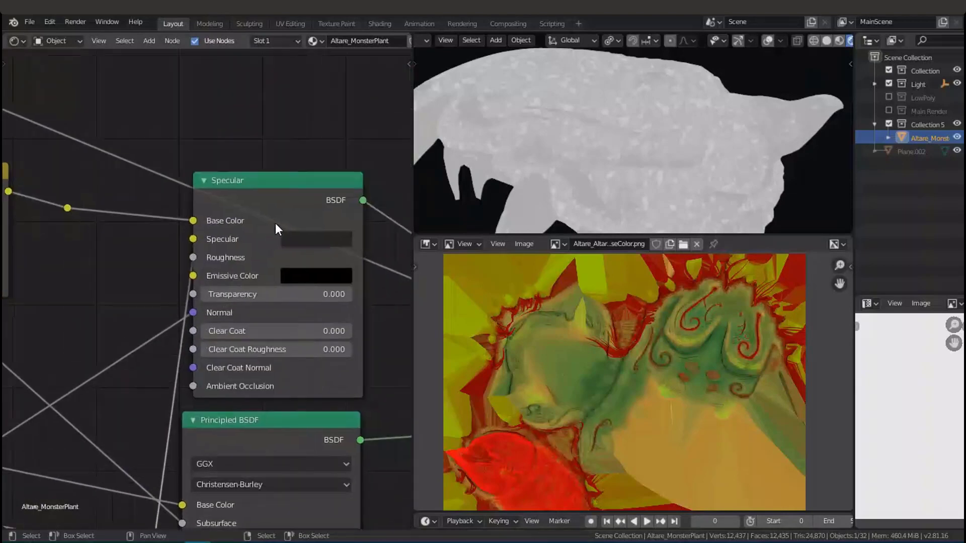
ctrl+shift+click(276, 223)
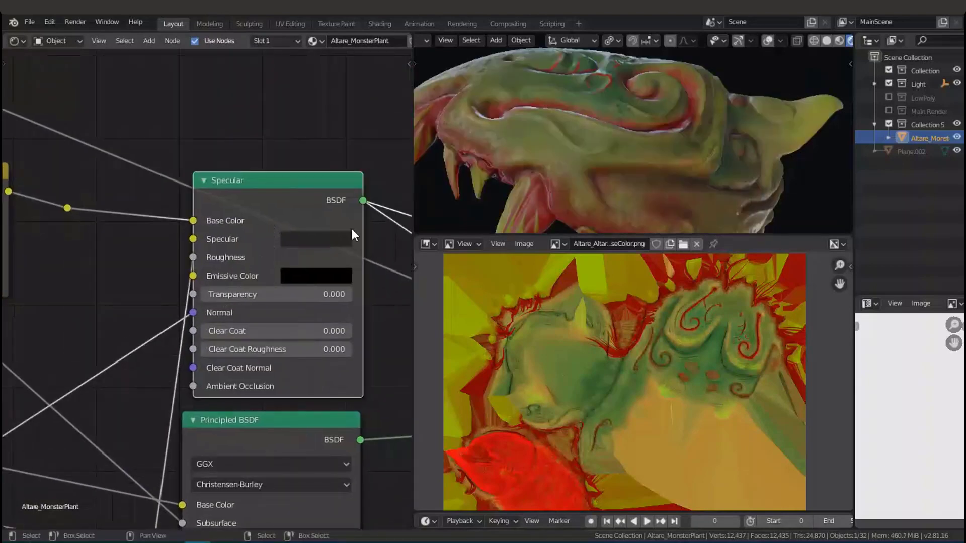
Add a reroute point on the Specular shader's Roughness link and detach it from the input
middle_drag(536, 164, 528, 162)
scroll(528, 162, up, 5)
middle_drag(100, 287, 140, 281)
shift+right_drag(221, 386, 220, 388)
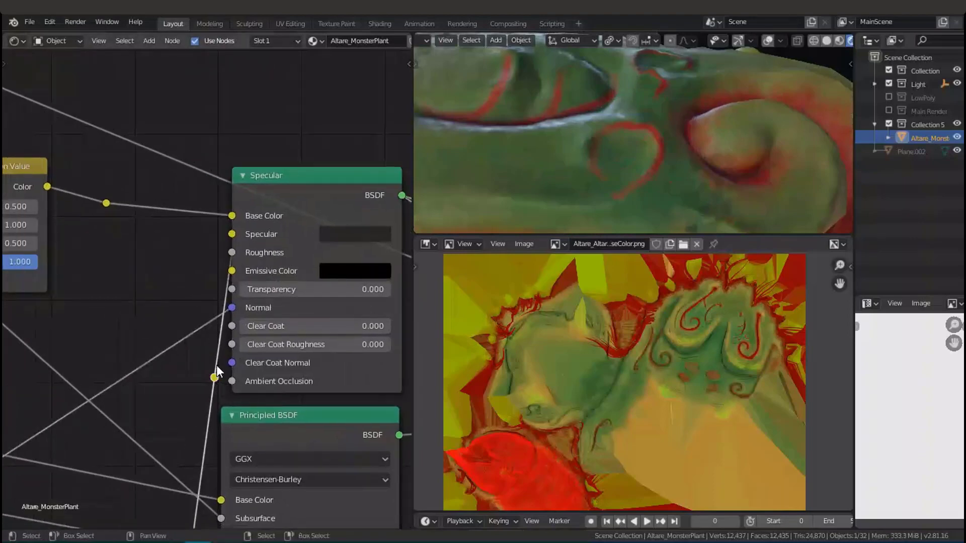
drag(232, 252, 158, 271)
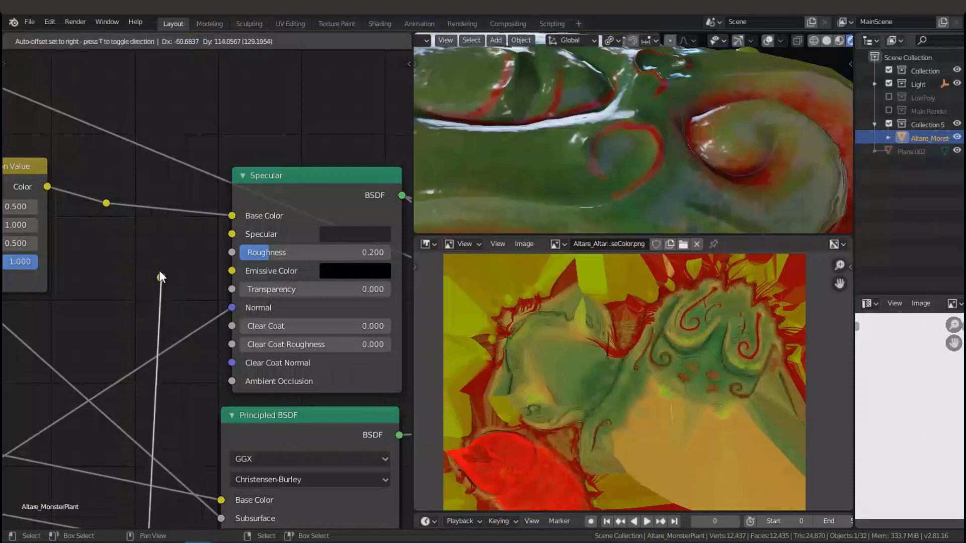
Save the file and set the Specular shader's Roughness to 0.000
scroll(210, 270, up, 1)
middle_drag(211, 270, 109, 310)
scroll(517, 175, down, 7)
shift+middle_drag(536, 175, 569, 184)
key(ctrl+s)
scroll(216, 287, up, 1)
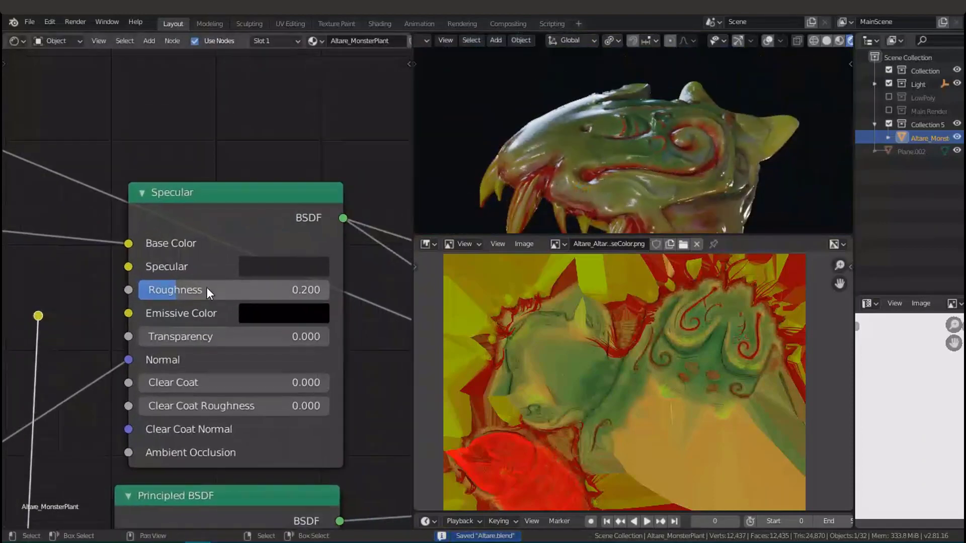
drag(206, 288, 139, 290)
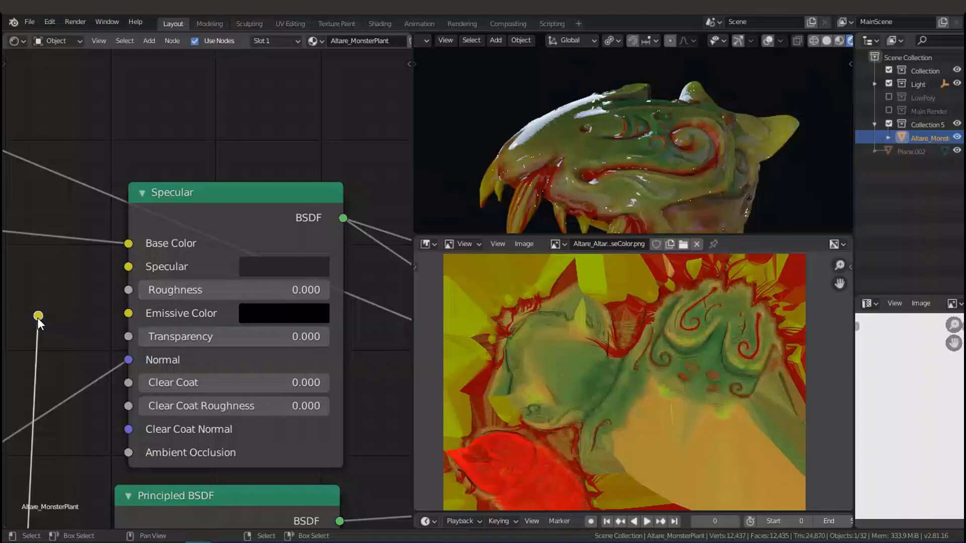
Reconnect the reroute point to the Specular shader's Roughness and look over the links into both shaders
mouse_move(38, 316)
mouse_down()
mouse_move(132, 280)
mouse_move(129, 290)
mouse_up()
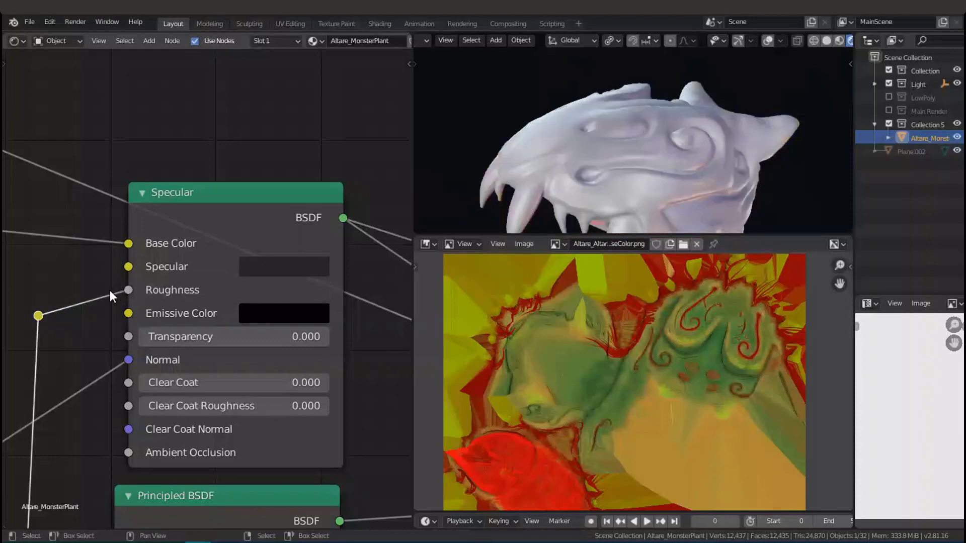
scroll(108, 291, down, 5)
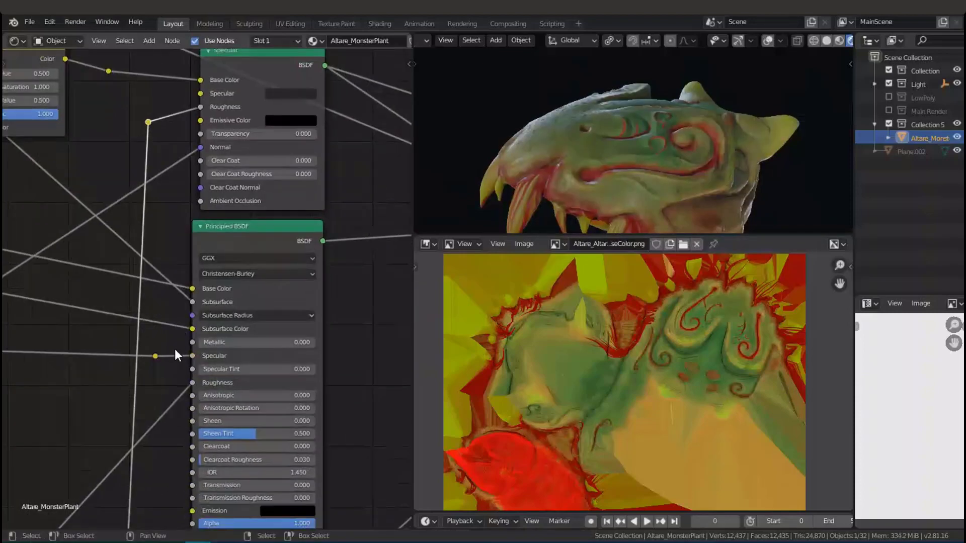
middle_drag(184, 408, 207, 325)
scroll(131, 355, up, 10)
scroll(211, 251, down, 2)
middle_drag(224, 260, 213, 341)
scroll(213, 342, down, 5)
scroll(240, 219, down, 5)
middle_drag(261, 181, 252, 295)
middle_drag(286, 220, 310, 387)
scroll(315, 275, up, 9)
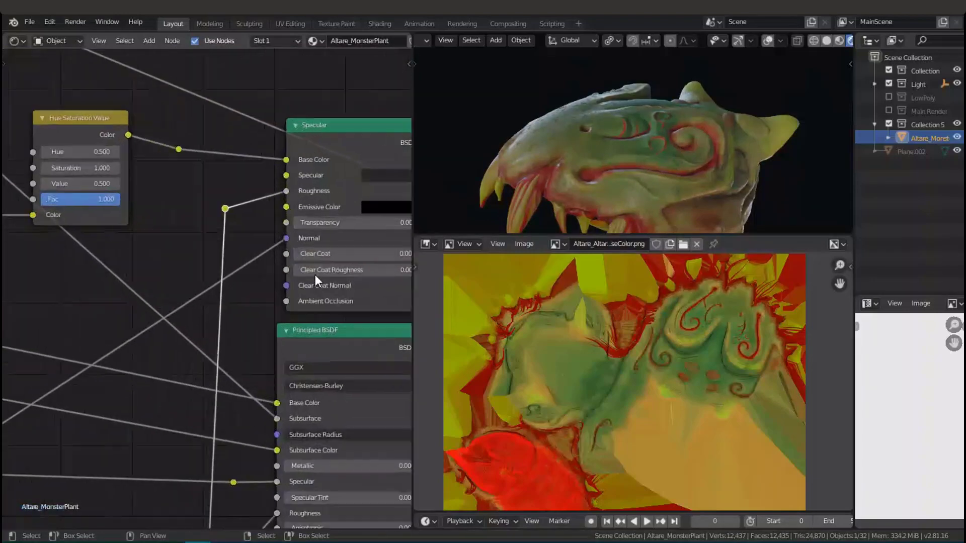
Detach the reroute point from the Specular shader again, using a plain Roughness of 0.000
scroll(314, 275, up, 1)
middle_drag(238, 283, 226, 307)
scroll(226, 258, up, 2)
drag(229, 239, 194, 263)
middle_drag(193, 267, 100, 286)
scroll(282, 249, up, 1)
scroll(288, 250, up, 1)
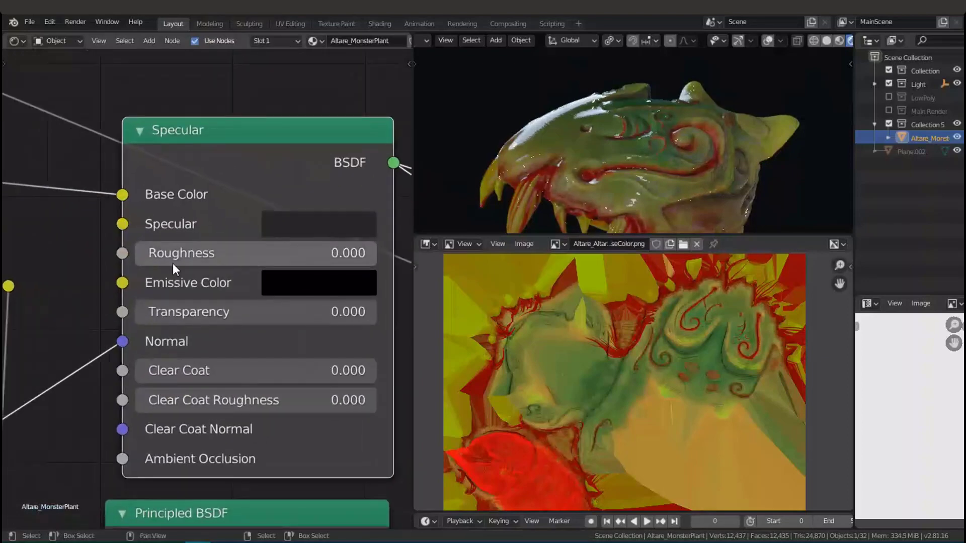
mouse_move(158, 254)
mouse_down()
mouse_move(376, 254)
mouse_move(135, 255)
mouse_up()
middle_drag(150, 247, 234, 243)
scroll(234, 241, down, 2)
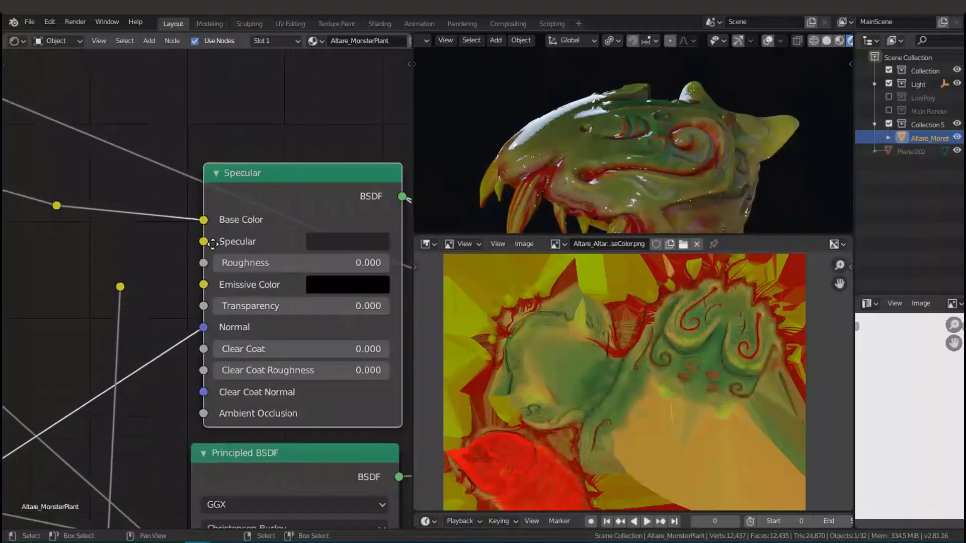
Add a Gamma node and connect its Color output to the Specular shader's Roughness input
middle_drag(161, 253, 249, 253)
scroll(247, 249, down, 2)
key(shift+a)
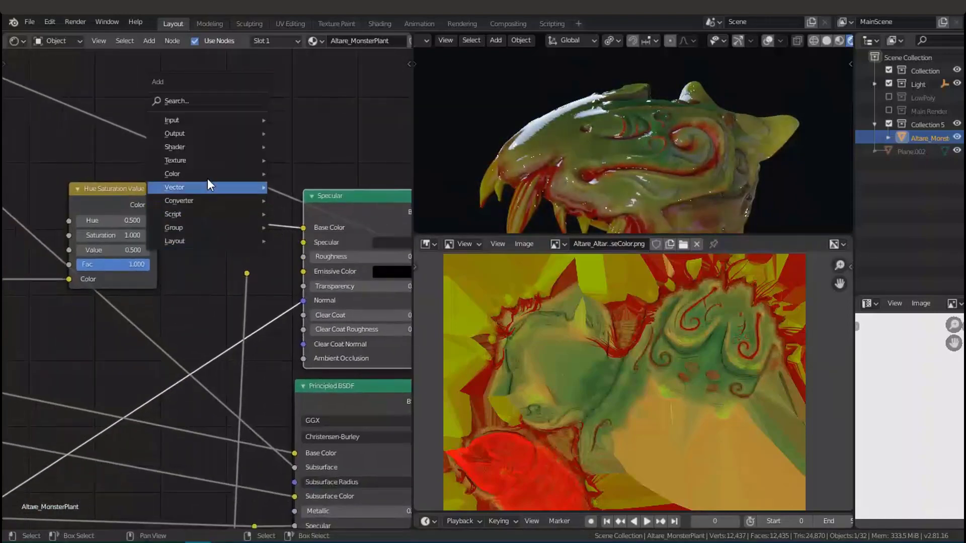
mouse_move(207, 173)
click(314, 187)
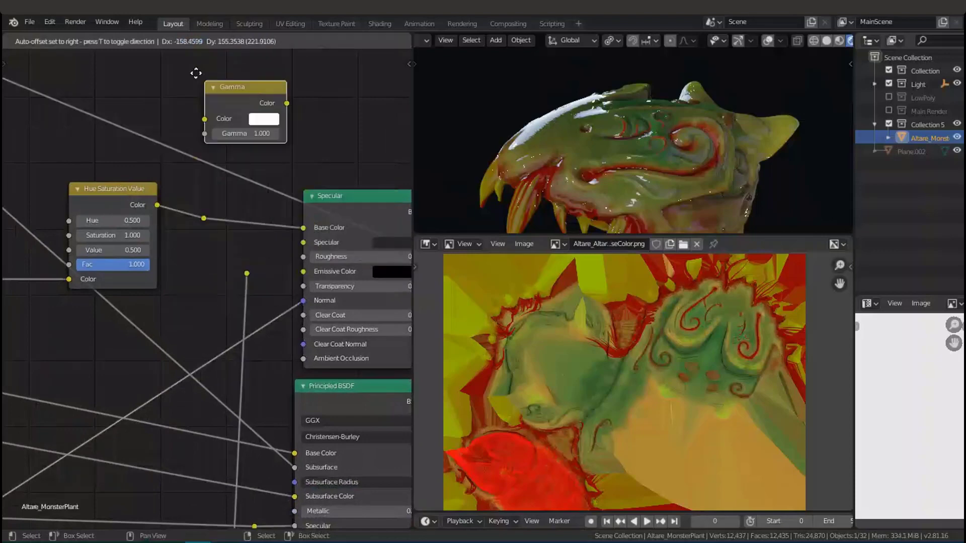
click(247, 107)
drag(248, 107, 304, 255)
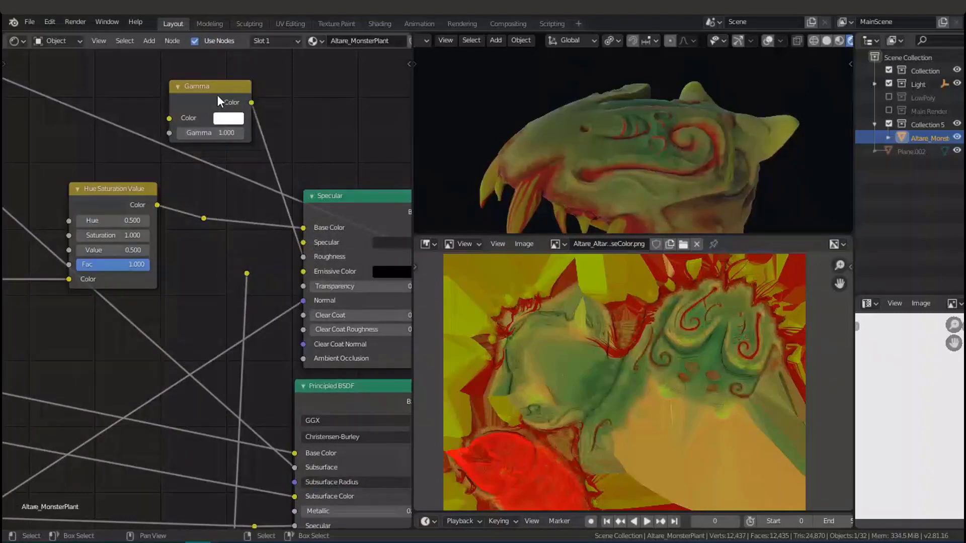
Place the Gamma node between the Hue Saturation Value and Specular nodes and set its color to black
drag(214, 123, 210, 252)
scroll(210, 252, up, 3)
click(232, 267)
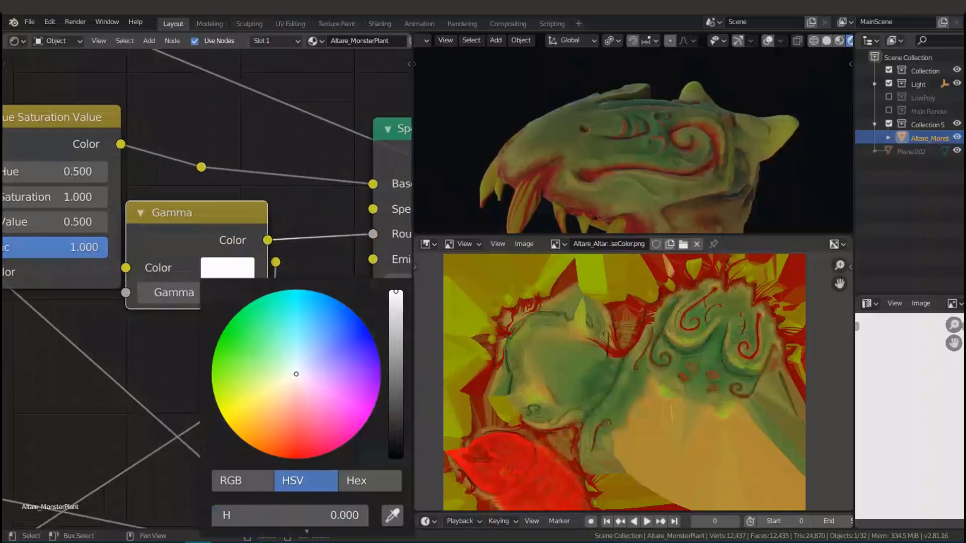
drag(396, 292, 395, 456)
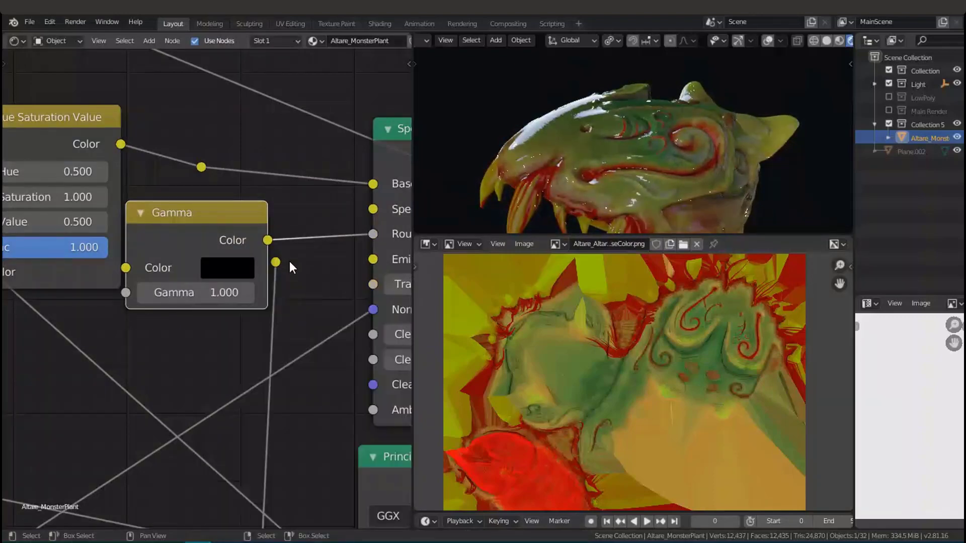
Preview the reroute point's roughness signal on the model and connect it to the Specular shader's Roughness input
ctrl+shift+click(276, 262)
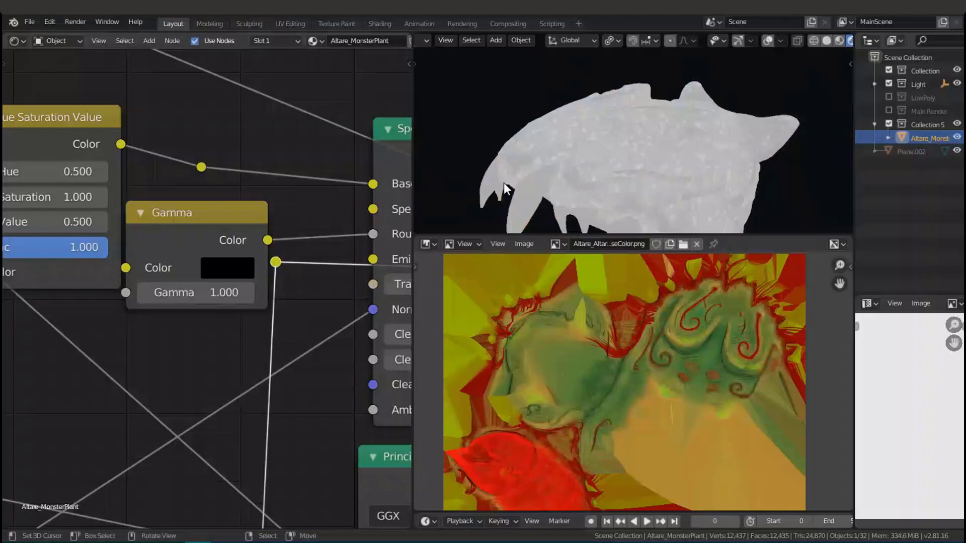
middle_drag(526, 196, 549, 189)
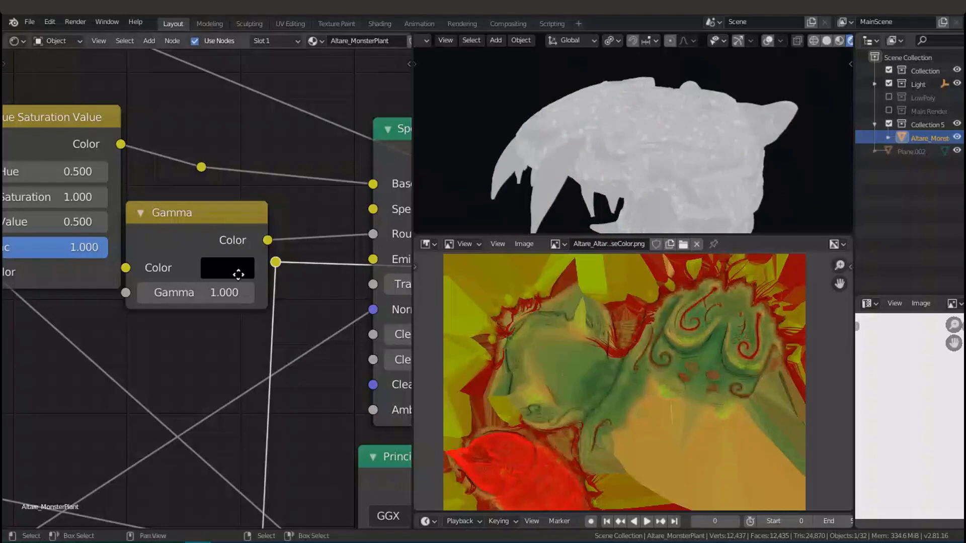
middle_drag(301, 264, 194, 288)
mouse_move(174, 286)
ctrl+mouse_down()
mouse_move(166, 282)
mouse_move(289, 252)
ctrl+mouse_up()
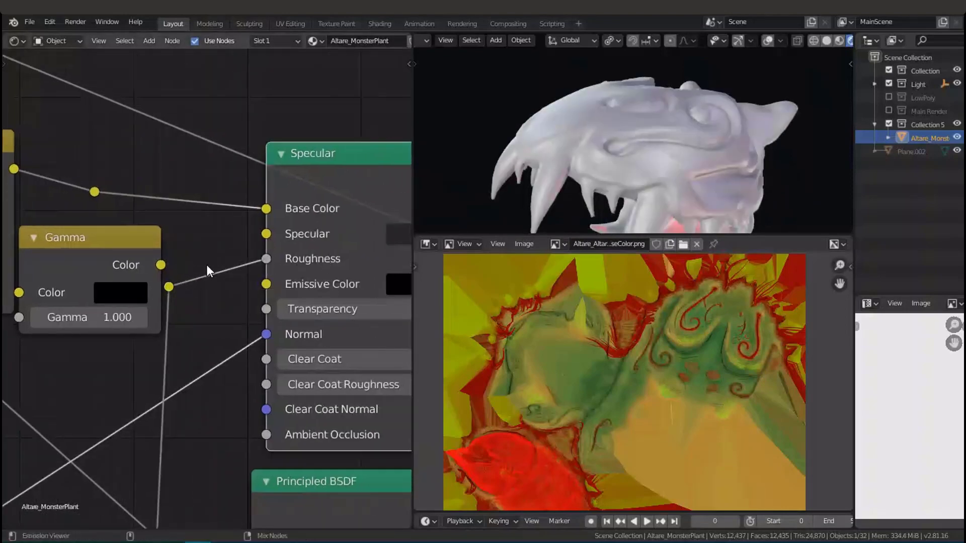
Compare the reroute point's roughness output with the black Gamma node's output on the model
middle_drag(297, 319, 288, 313)
ctrl+shift+click(163, 282)
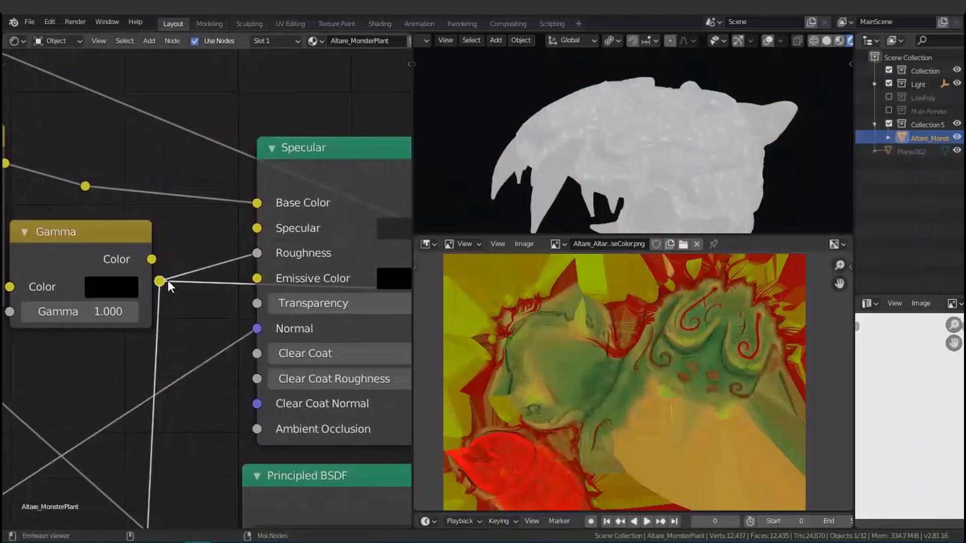
click(98, 245)
middle_drag(101, 247, 169, 257)
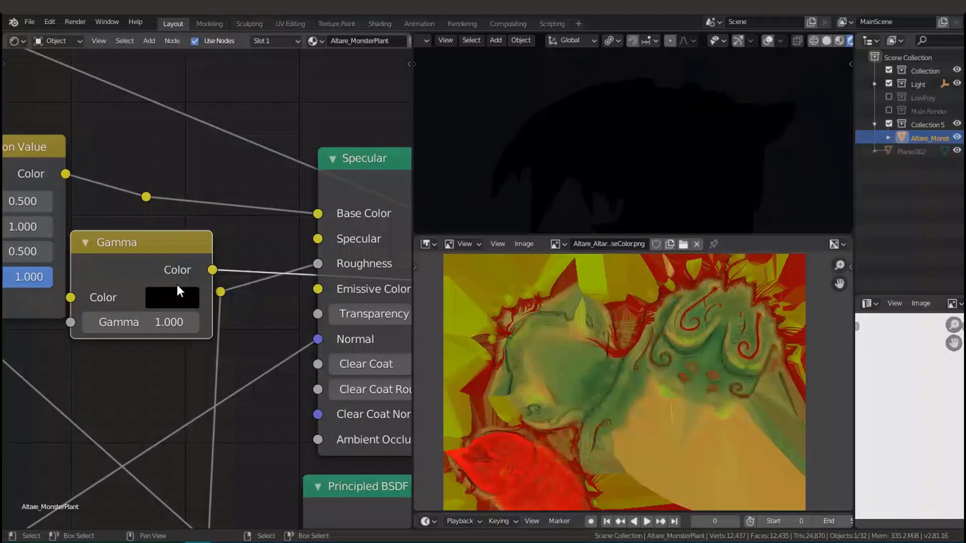
Delete the Gamma node, preview the Specular shader on the model and save the file
key(x)
scroll(184, 267, down, 3)
middle_drag(192, 276, 90, 218)
scroll(157, 240, down, 3)
ctrl+shift+click(253, 171)
scroll(225, 248, down, 3)
key(ctrl+s)
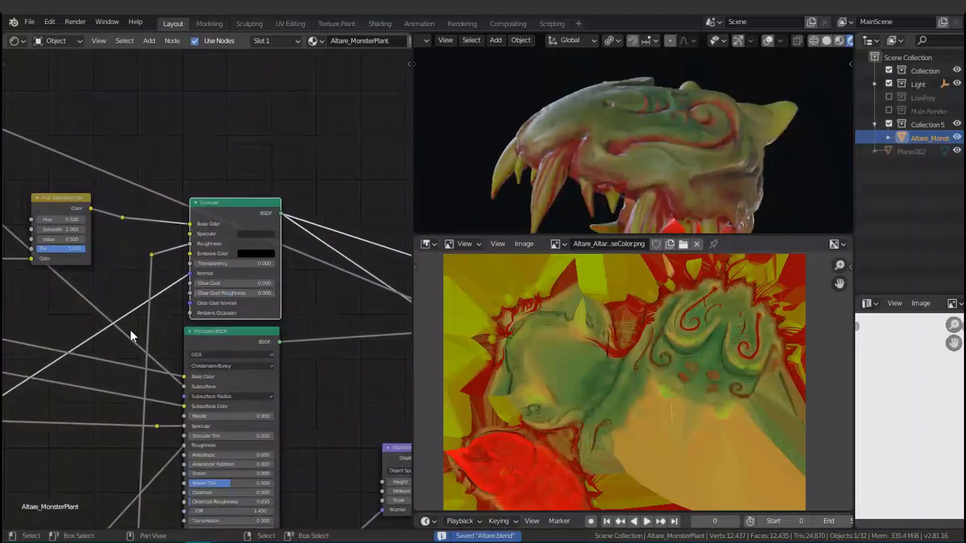
Trace the links back to the image textures and examine the Height texture's Color output
middle_drag(25, 337, 195, 286)
scroll(195, 285, down, 4)
middle_drag(72, 317, 255, 279)
middle_drag(53, 299, 207, 295)
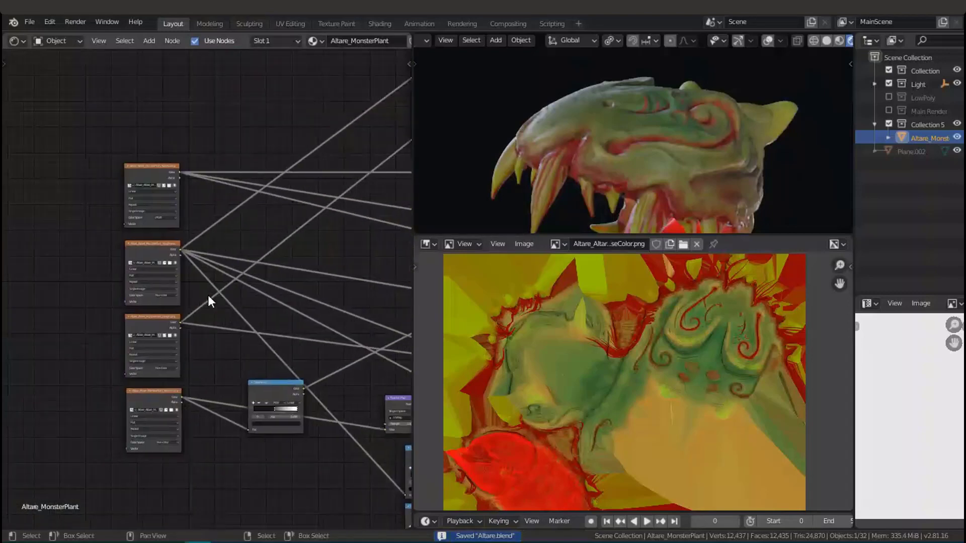
scroll(207, 295, up, 7)
middle_drag(208, 255, 261, 248)
scroll(261, 249, up, 2)
scroll(261, 249, up, 1)
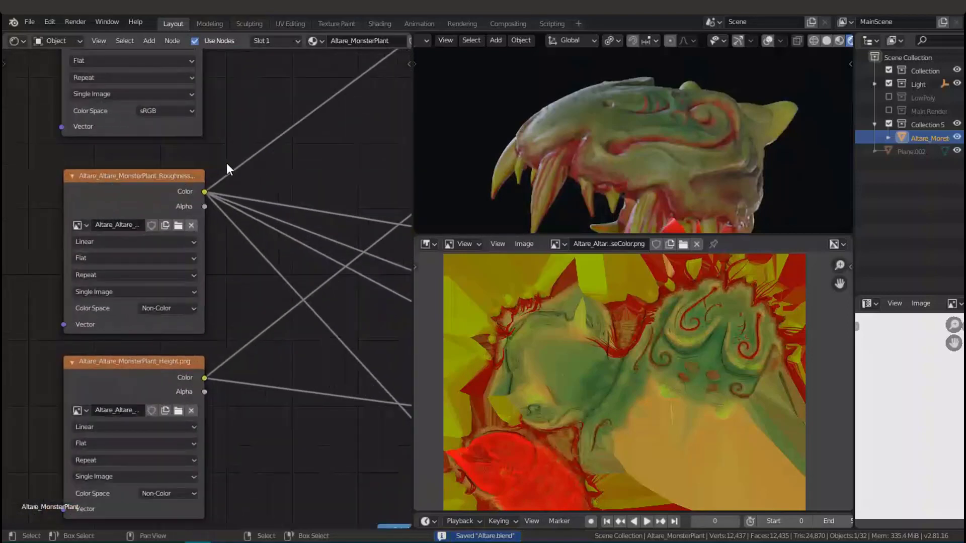
middle_drag(201, 389, 245, 267)
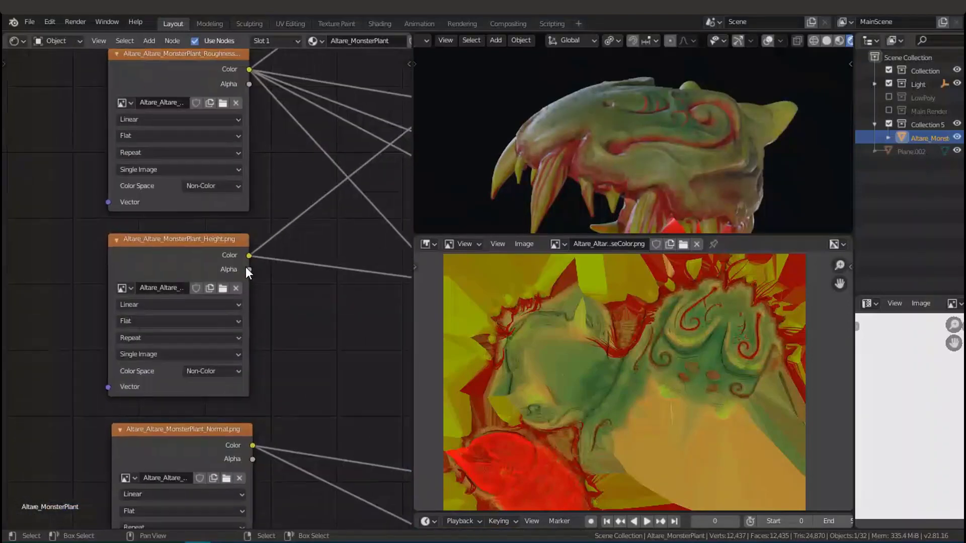
scroll(248, 267, up, 5)
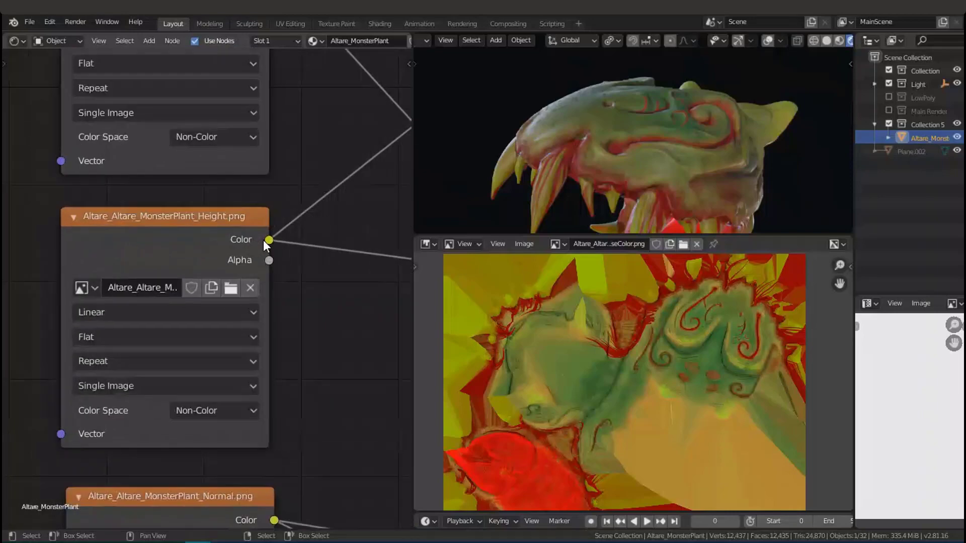
Save the file and preview the ColorRamp driven by the Height texture on the model
scroll(262, 217, down, 5)
middle_drag(236, 218, 134, 264)
key(ctrl+s)
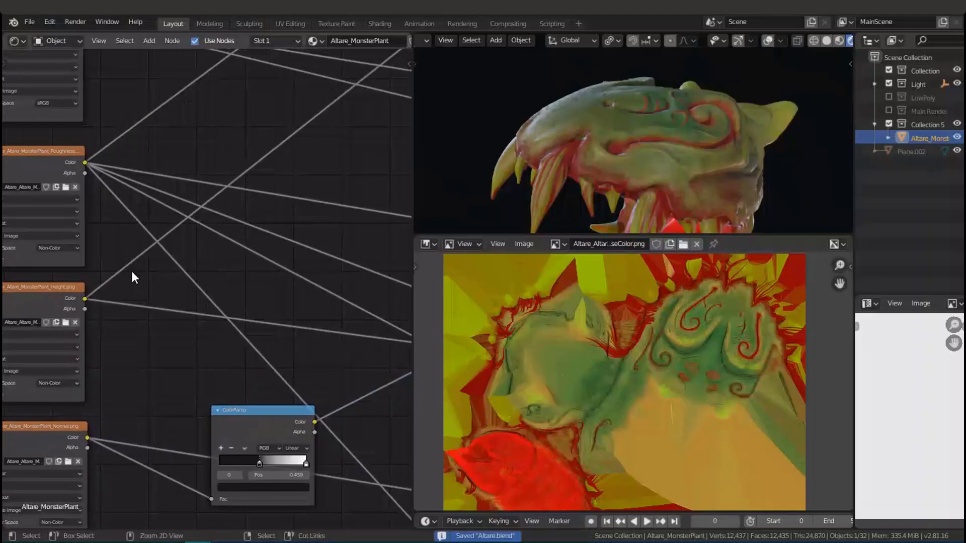
middle_drag(282, 168, 179, 282)
middle_drag(273, 245, 298, 218)
scroll(197, 240, up, 6)
ctrl+shift+click(190, 227)
scroll(143, 355, down, 6)
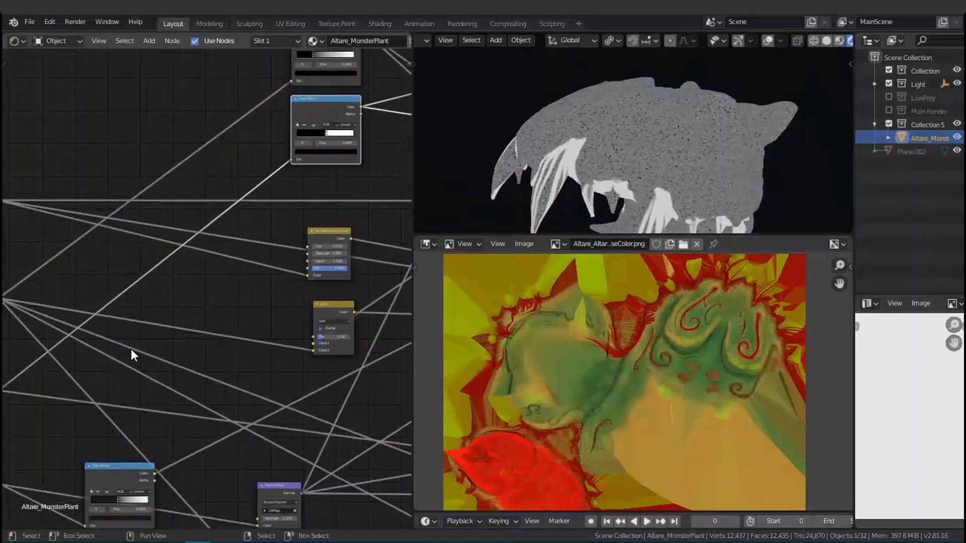
Preview the raw Height texture's output on the model
middle_drag(131, 348, 325, 258)
scroll(131, 331, up, 3)
scroll(131, 309, up, 3)
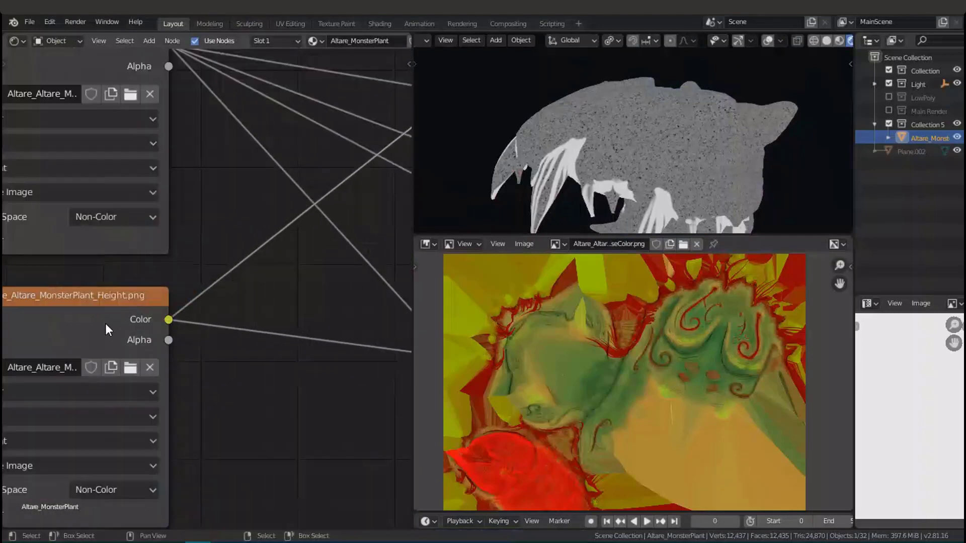
middle_drag(105, 324, 164, 292)
ctrl+shift+click(166, 291)
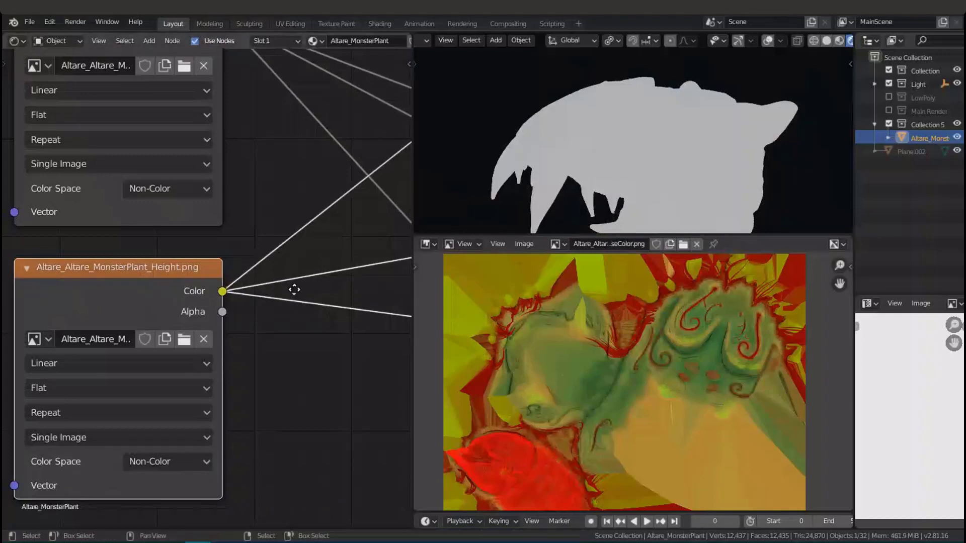
Save the file and preview the ColorRamp with the stop at 0.497 on the model, examining the surface up close
scroll(180, 310, down, 5)
scroll(237, 277, up, 4)
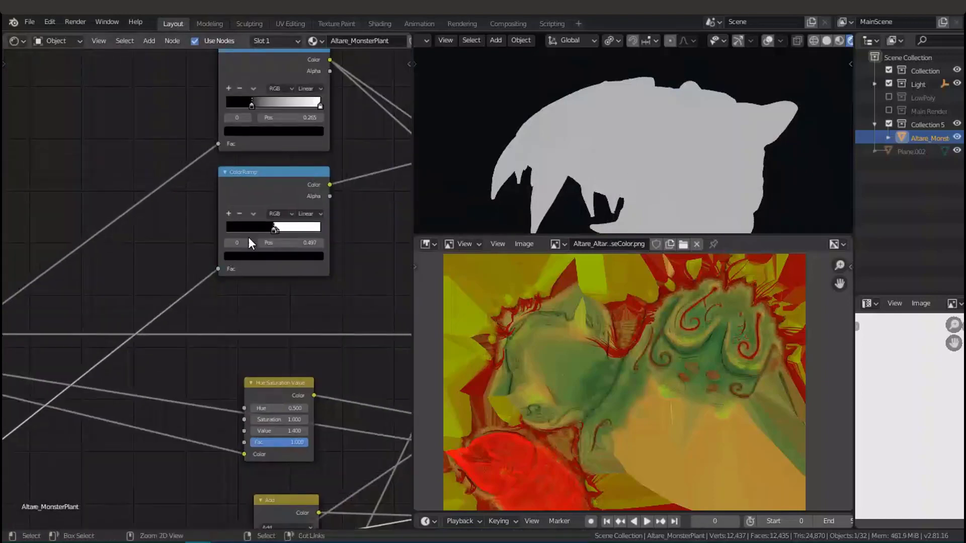
key(ctrl+s)
scroll(302, 183, up, 3)
middle_drag(304, 171, 290, 231)
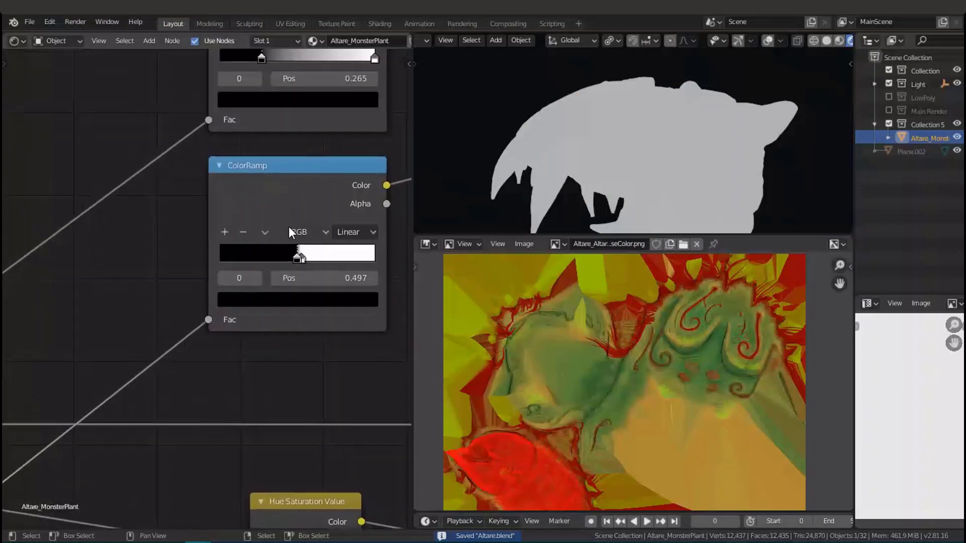
middle_drag(312, 201, 276, 226)
middle_drag(313, 212, 240, 245)
ctrl+shift+click(240, 246)
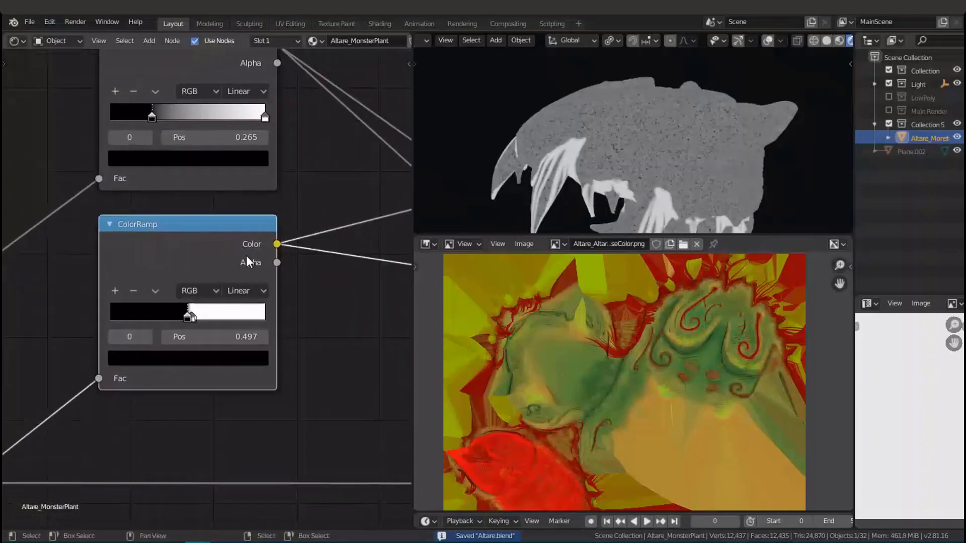
middle_drag(300, 257, 312, 264)
scroll(265, 324, up, 7)
scroll(617, 183, up, 2)
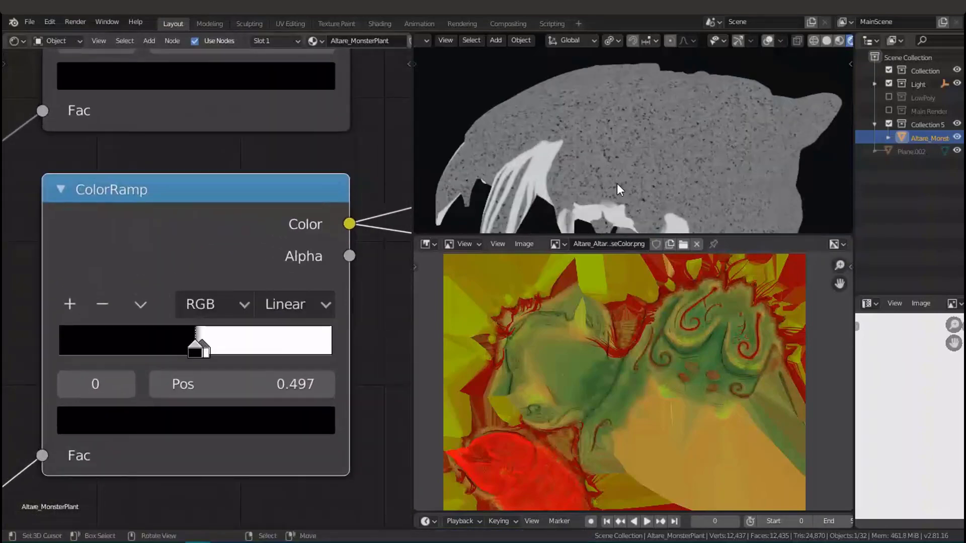
scroll(632, 183, up, 4)
Preview the Mix node that combines the two upper ColorRamps on the model
scroll(636, 186, down, 3)
middle_drag(125, 273, 261, 284)
scroll(246, 256, down, 4)
middle_drag(264, 251, 75, 312)
scroll(76, 313, down, 2)
middle_drag(178, 253, 279, 262)
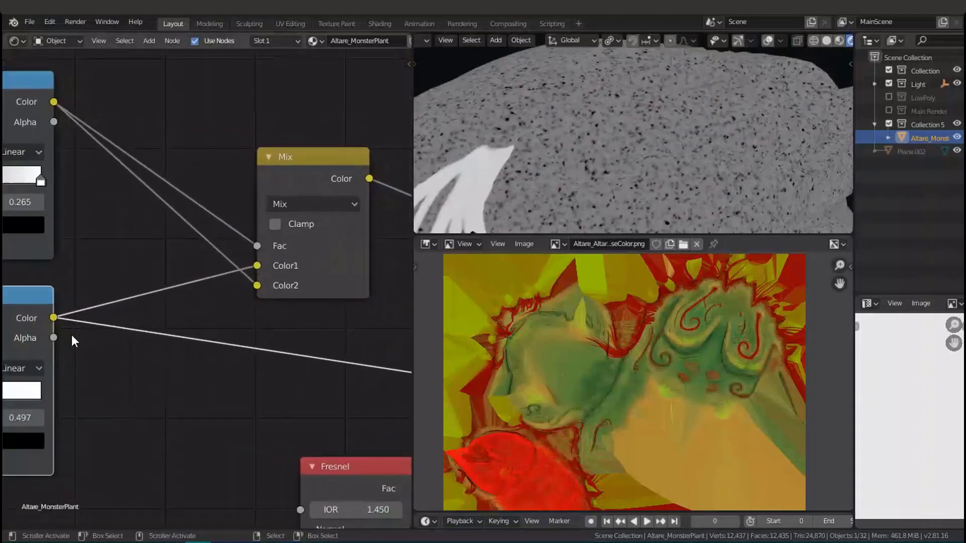
middle_drag(126, 312, 183, 305)
middle_drag(336, 144, 230, 151)
scroll(208, 199, down, 5)
middle_drag(208, 187, 255, 180)
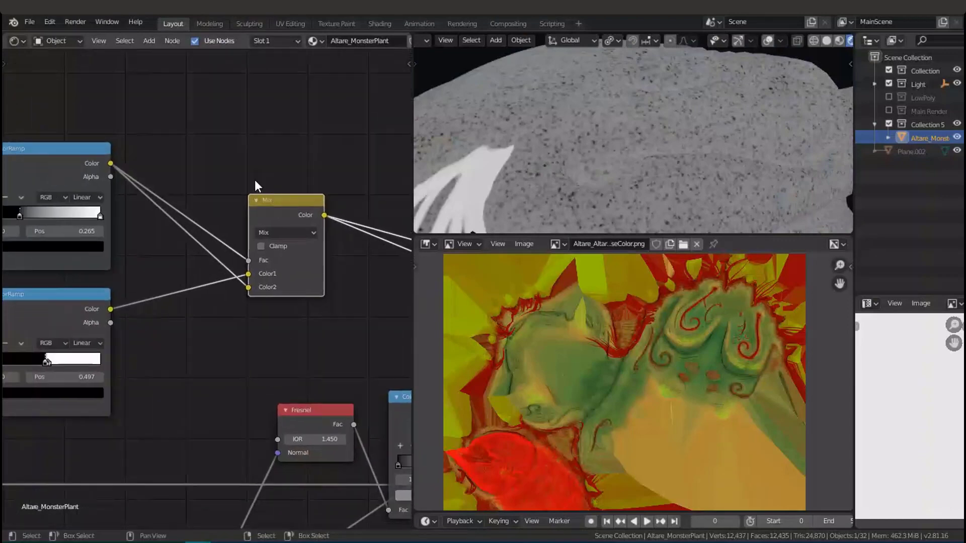
Follow the Mix node's output to the Mix Shader, preview that shader on the model and save the file
middle_drag(288, 258, 133, 260)
middle_drag(192, 266, 98, 229)
scroll(274, 282, down, 5)
scroll(166, 247, down, 4)
middle_drag(224, 235, 237, 220)
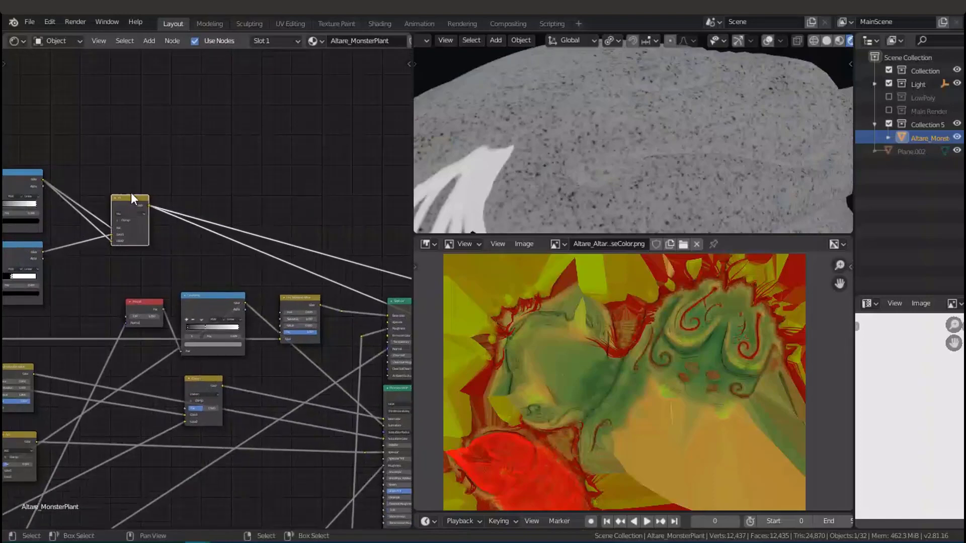
middle_drag(271, 274, 66, 206)
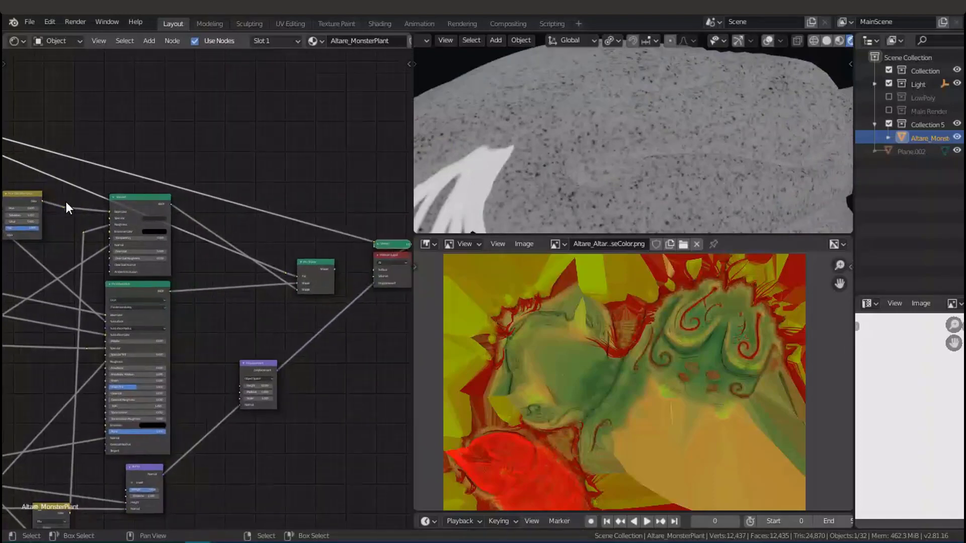
ctrl+shift+click(316, 267)
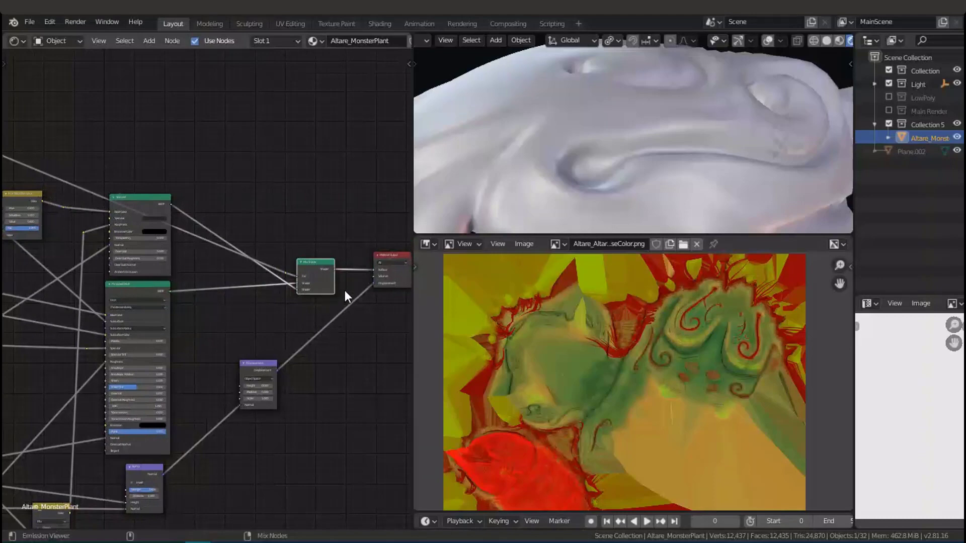
scroll(345, 290, up, 4)
scroll(323, 295, down, 2)
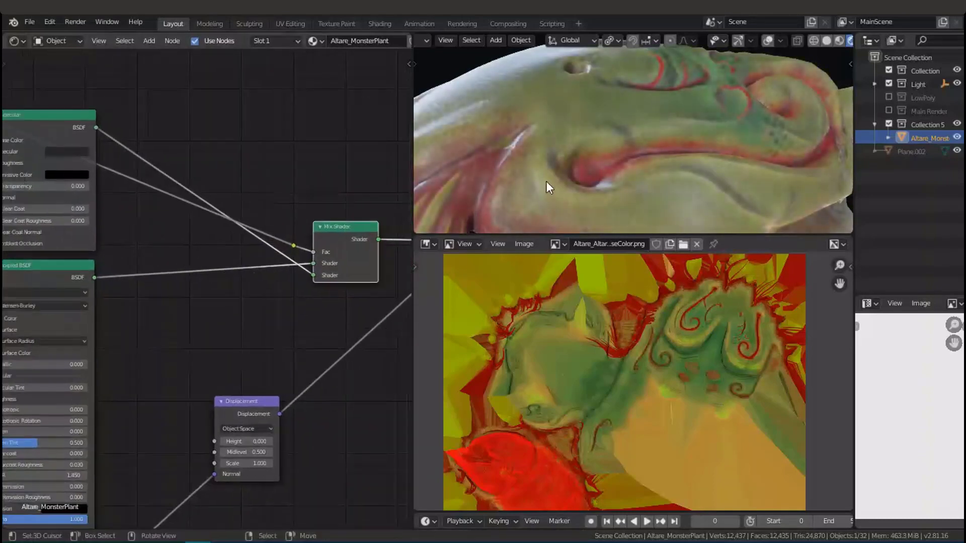
scroll(543, 183, down, 3)
scroll(300, 279, down, 3)
scroll(171, 262, up, 1)
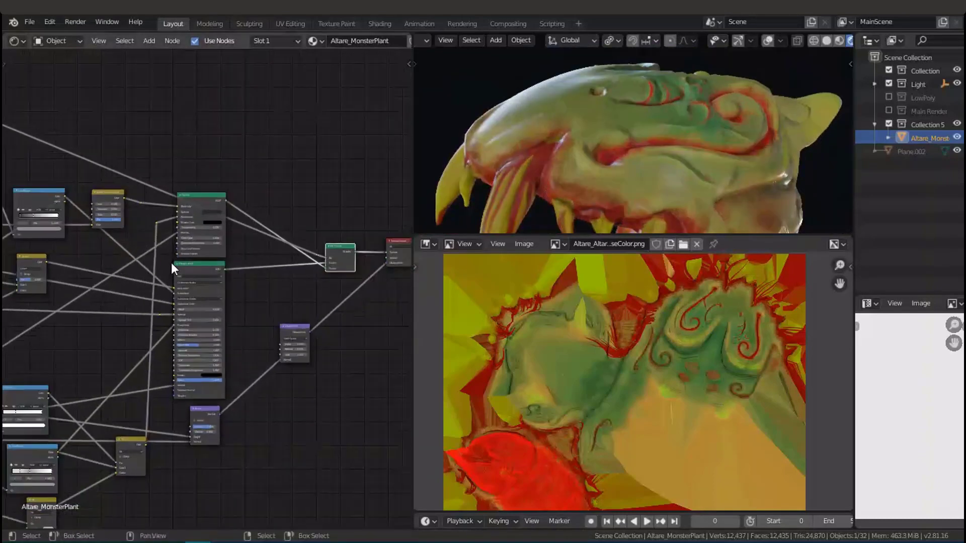
key(ctrl+s)
Go back to the image textures and preview the Height texture's output on the model
ctrl+scroll(193, 203, left, 8)
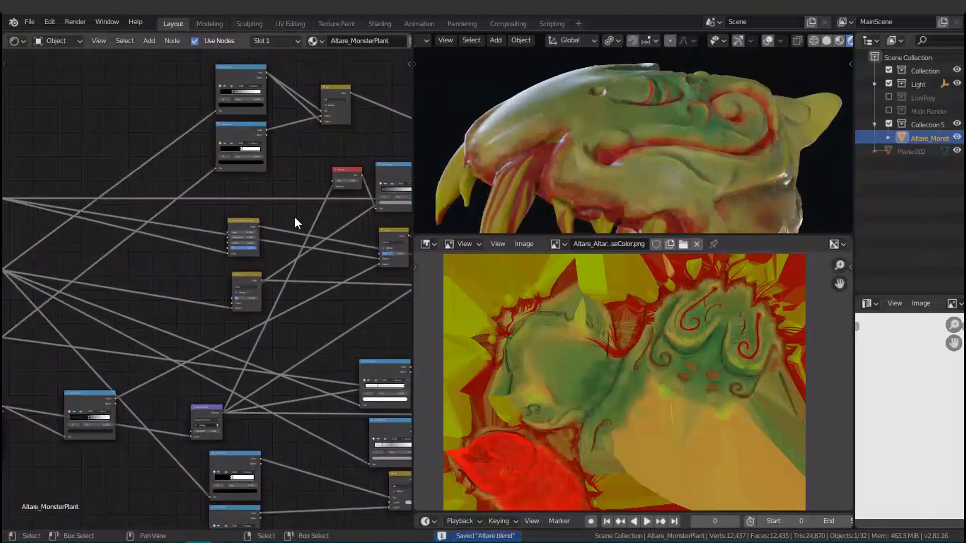
ctrl+scroll(294, 216, left, 4)
scroll(202, 267, up, 5)
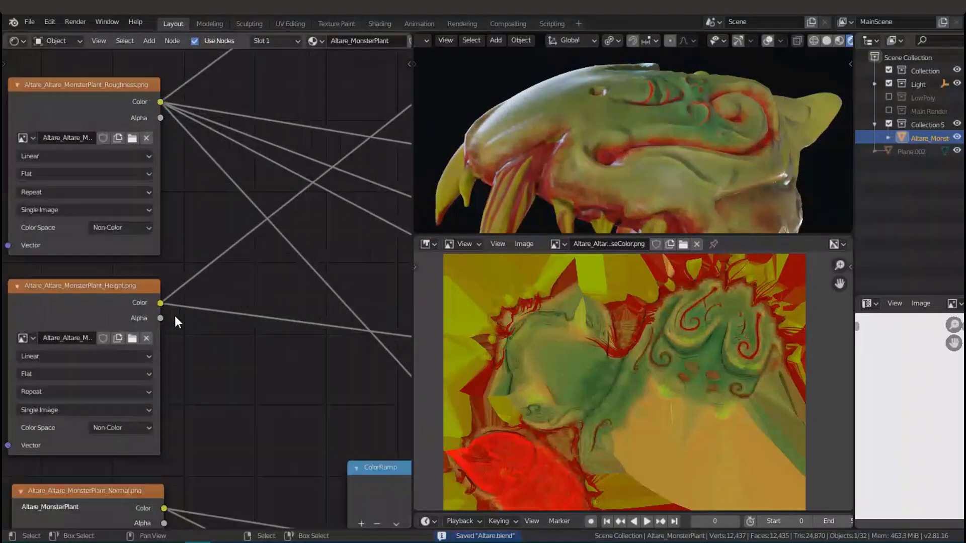
middle_drag(159, 319, 231, 324)
scroll(230, 324, down, 2)
ctrl+shift+click(26, 288)
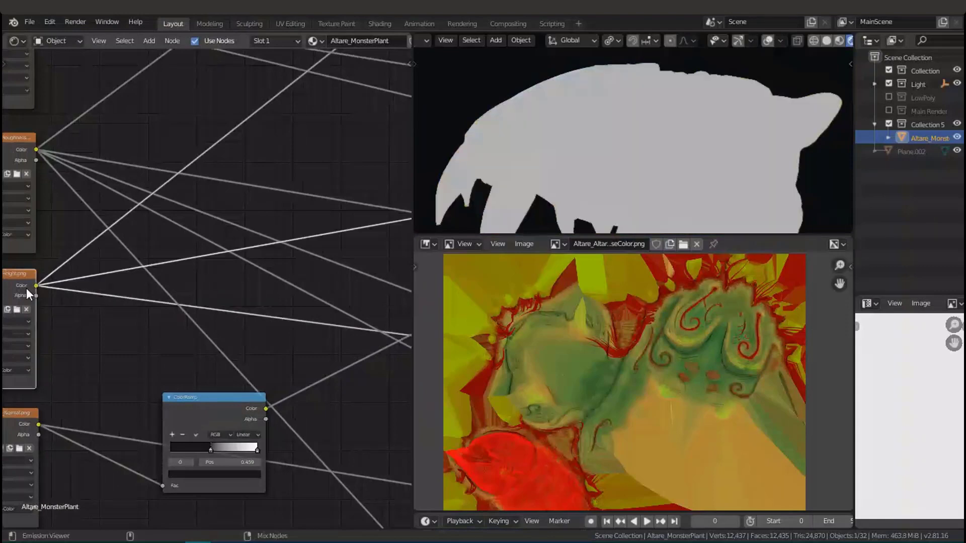
Follow the Height texture's link to the Bump node and preview its Normal output on the model
scroll(70, 303, down, 1)
mouse_move(76, 308)
middle_down()
mouse_move(262, 319)
mouse_move(288, 315)
mouse_move(124, 300)
mouse_move(409, 282)
mouse_move(206, 260)
middle_up()
scroll(188, 306, up, 9)
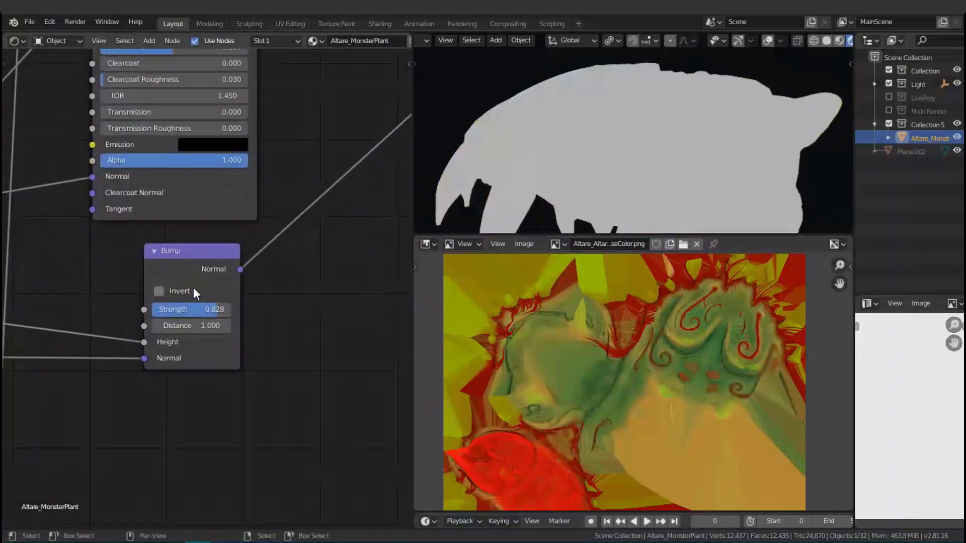
ctrl+shift+click(210, 243)
middle_drag(224, 285, 303, 241)
scroll(201, 291, down, 2)
middle_drag(159, 309, 216, 300)
scroll(216, 300, down, 2)
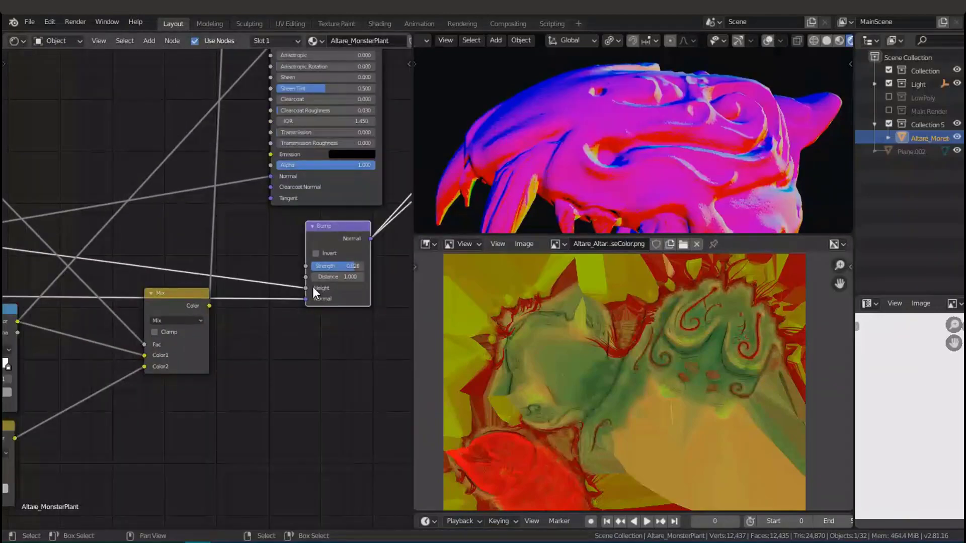
Trace the Bump node's inputs back to the Normal Map node and preview that node on the model
scroll(323, 292, up, 7)
middle_drag(248, 290, 312, 294)
scroll(151, 300, down, 7)
scroll(181, 297, down, 4)
scroll(312, 295, down, 6)
middle_drag(143, 300, 263, 303)
scroll(209, 294, up, 7)
middle_drag(160, 286, 75, 293)
scroll(188, 289, up, 6)
ctrl+shift+click(188, 288)
Return to the Bump node and preview it on the model to compare it with the Normal Map
scroll(219, 292, down, 2)
scroll(145, 291, down, 2)
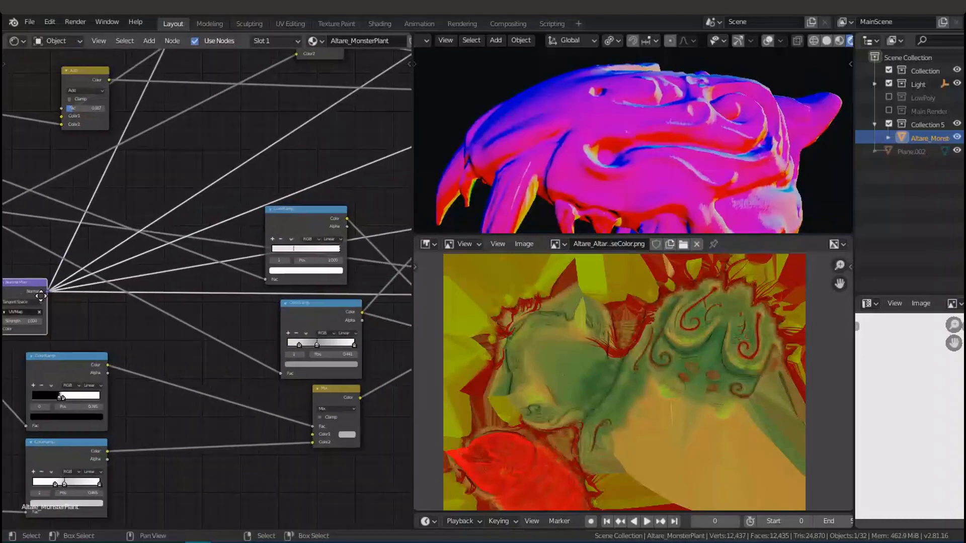
middle_drag(247, 287, 90, 287)
middle_drag(295, 281, 54, 288)
scroll(216, 274, up, 7)
scroll(198, 237, up, 2)
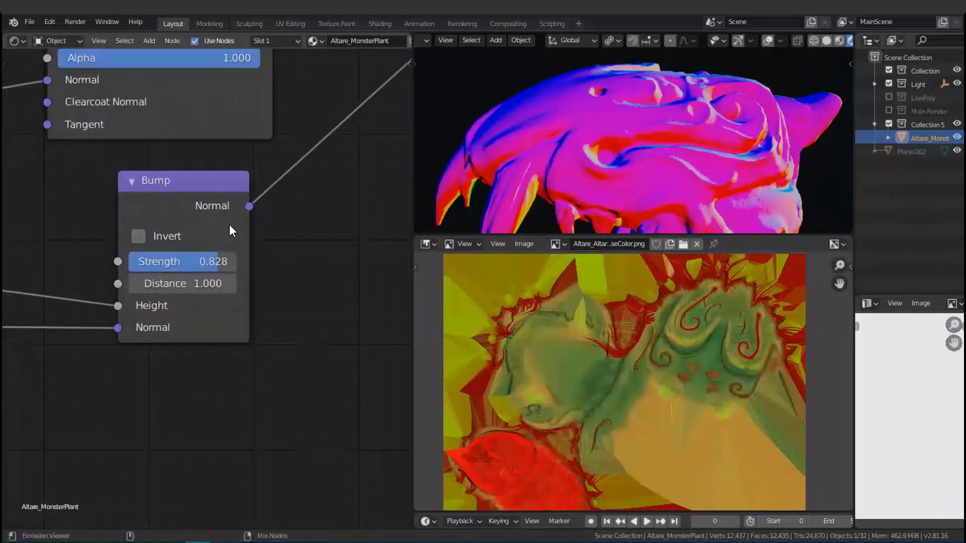
ctrl+shift+click(229, 224)
Follow the Bump output to the Displacement node and preview its result closely on the model
middle_drag(252, 211, 120, 339)
middle_drag(256, 262, 247, 327)
scroll(288, 243, down, 4)
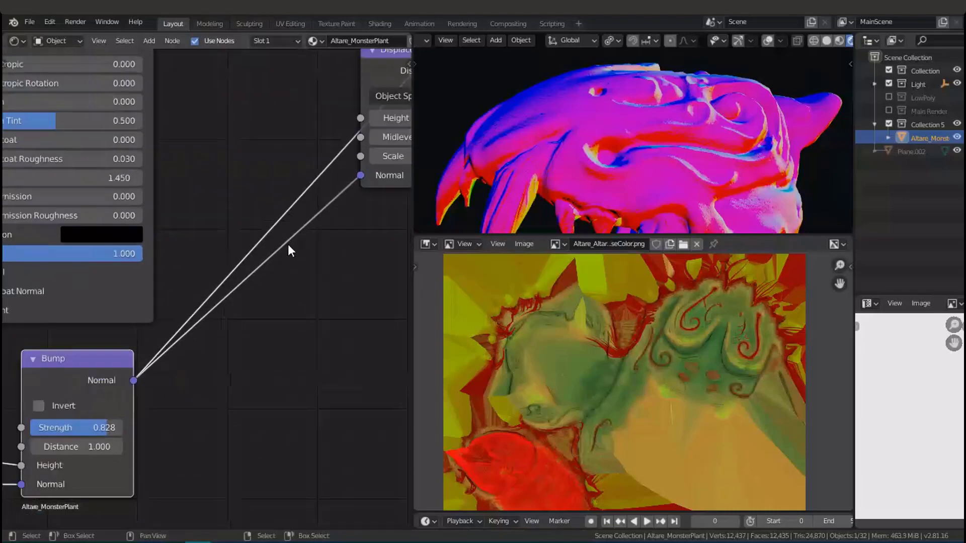
middle_drag(292, 240, 195, 334)
ctrl+shift+click(303, 175)
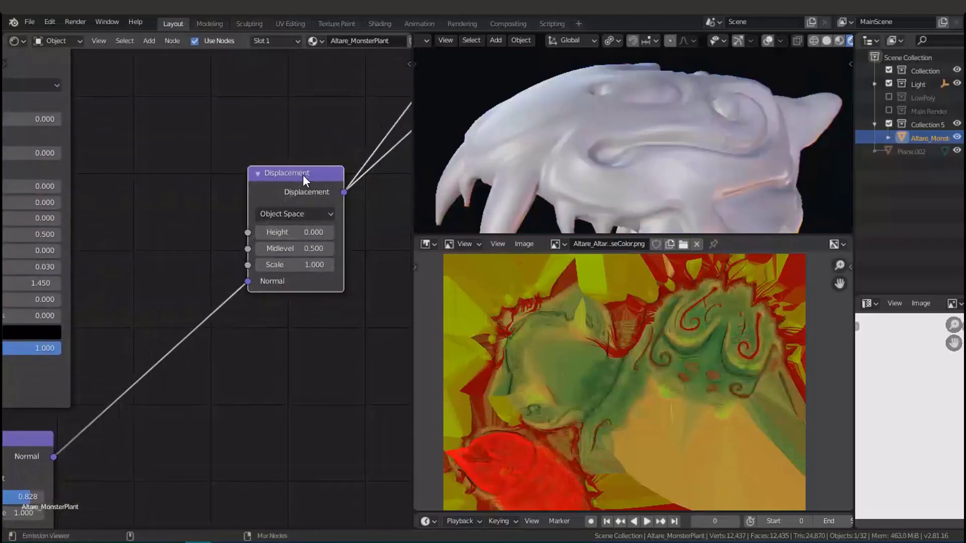
middle_drag(303, 176, 150, 291)
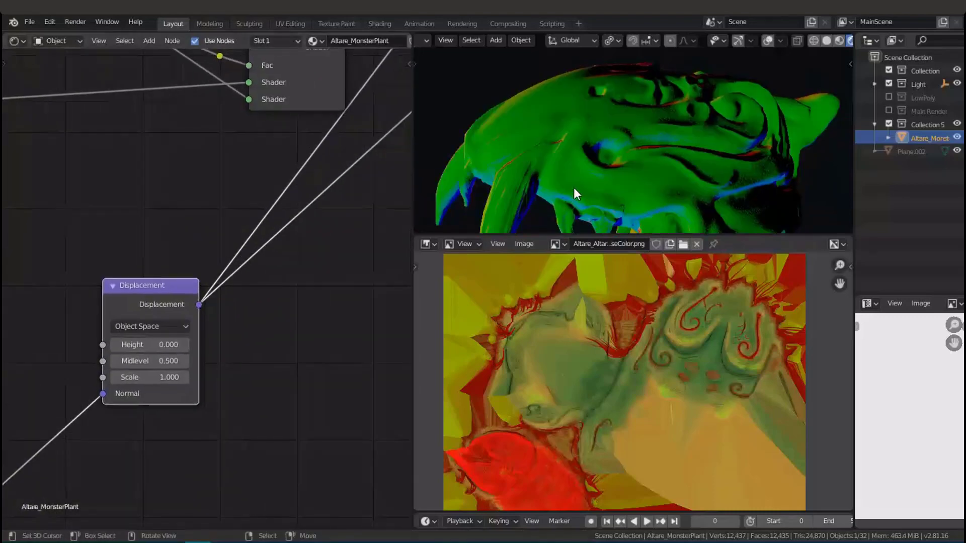
scroll(578, 188, up, 3)
Examine the Material Output's Displacement input, preview the Mix Shader on the model and save the file
middle_drag(207, 206, 76, 336)
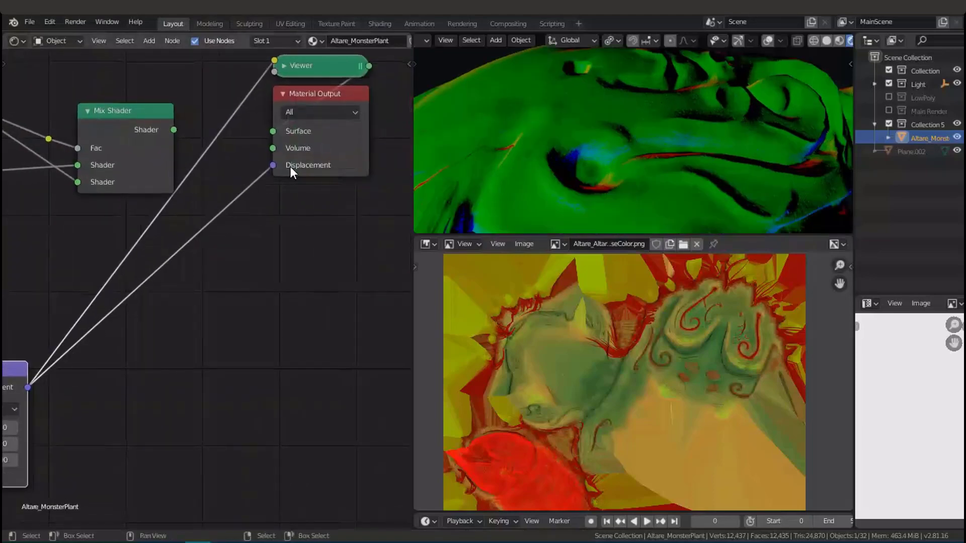
ctrl+shift+click(162, 125)
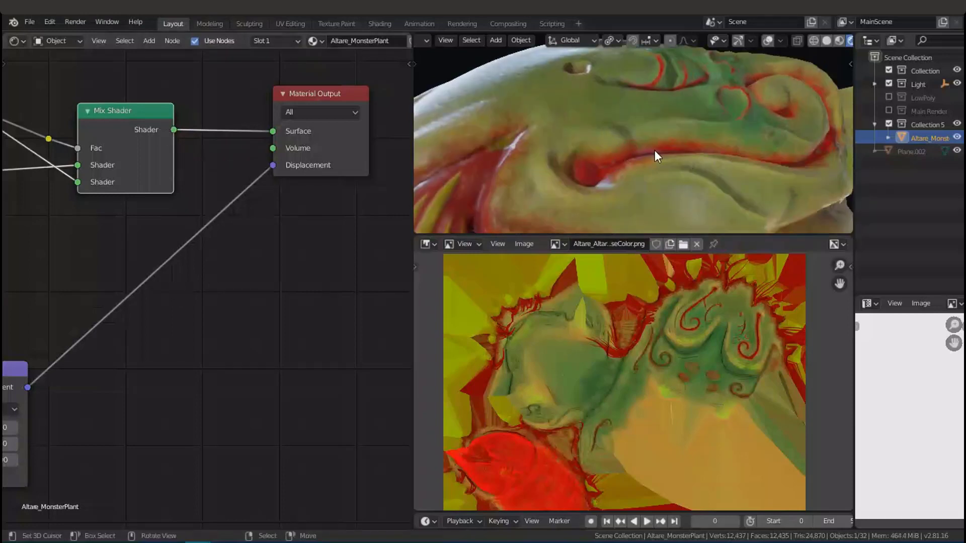
key(ctrl+s)
Go back to the image textures and preview the MonsterPlant Normal texture on the model
scroll(227, 219, down, 8)
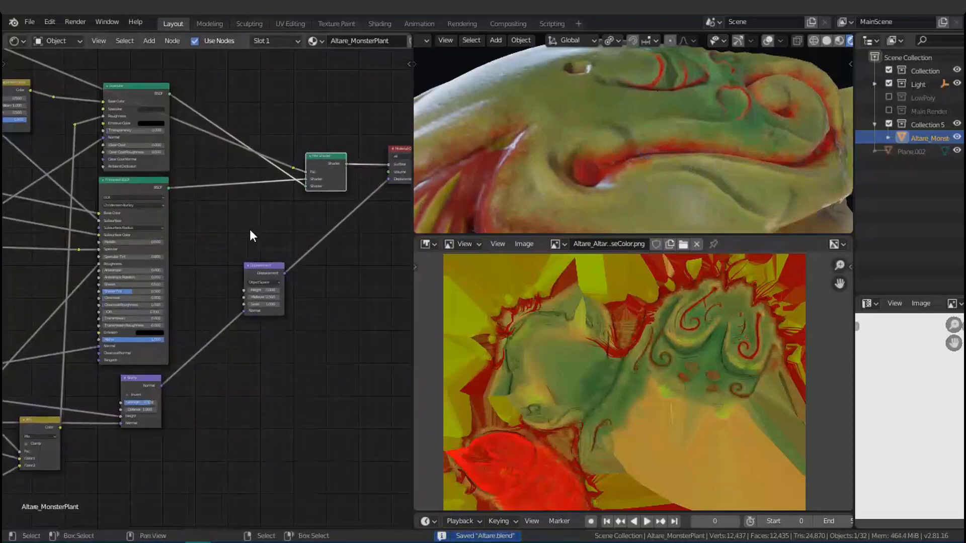
middle_drag(265, 272, 335, 241)
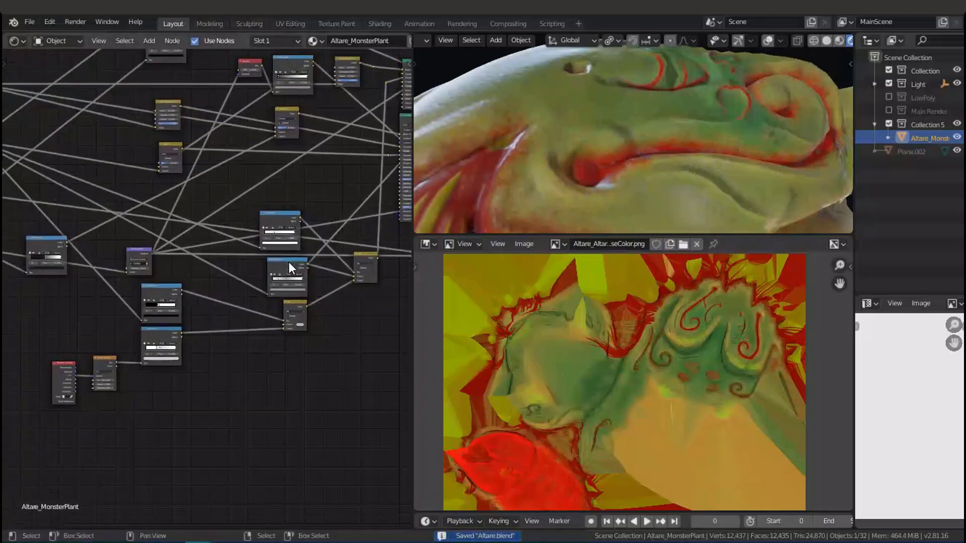
middle_drag(309, 313, 334, 355)
scroll(133, 310, up, 10)
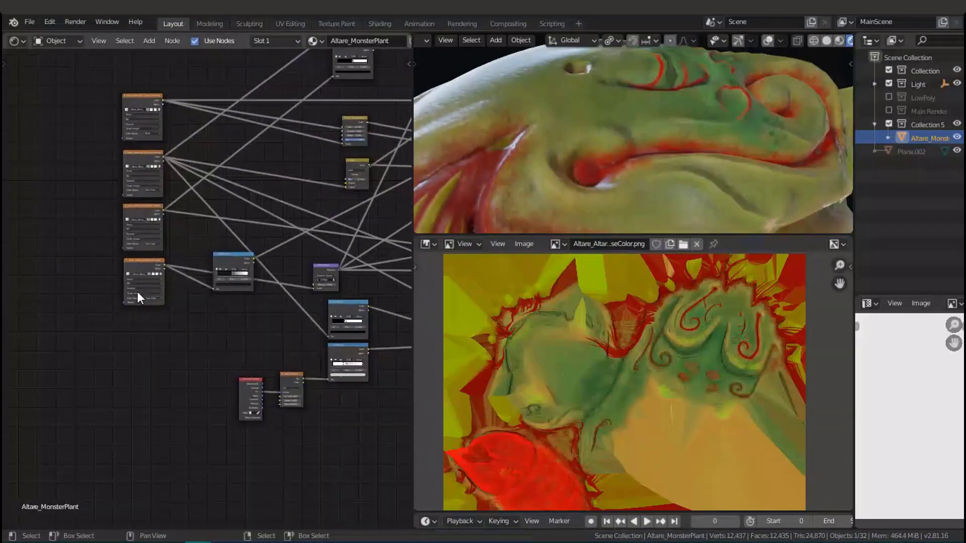
scroll(190, 226, up, 3)
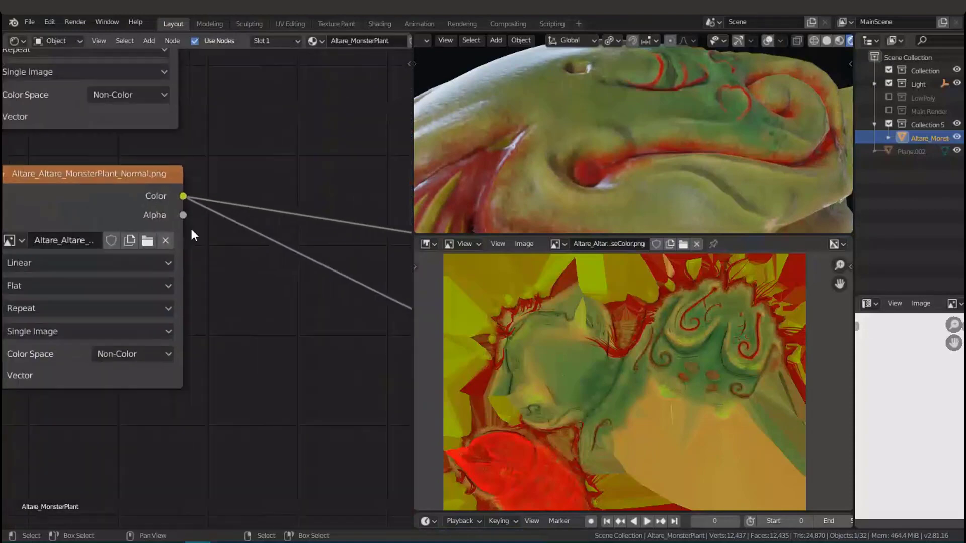
ctrl+shift+click(191, 221)
scroll(201, 221, down, 7)
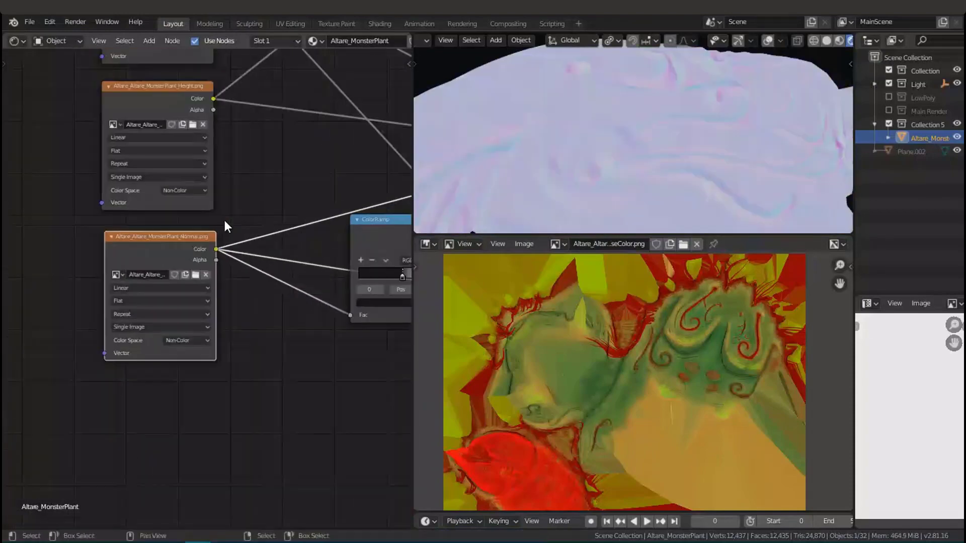
Review the Normal texture's Color Space options, keep Non-Color and save the file
middle_drag(224, 222, 244, 200)
scroll(243, 204, up, 4)
middle_drag(259, 333, 267, 310)
scroll(252, 301, up, 2)
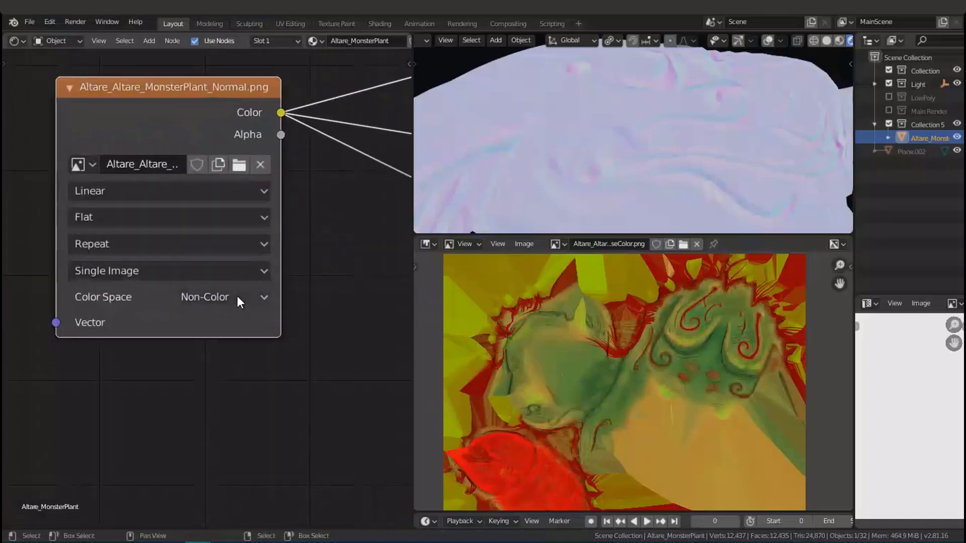
click(237, 297)
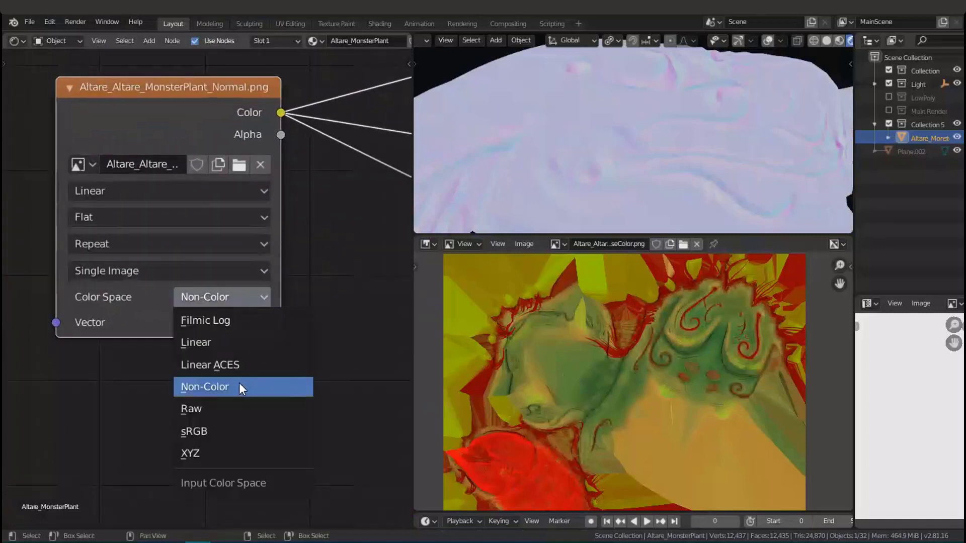
click(333, 242)
key(ctrl+s)
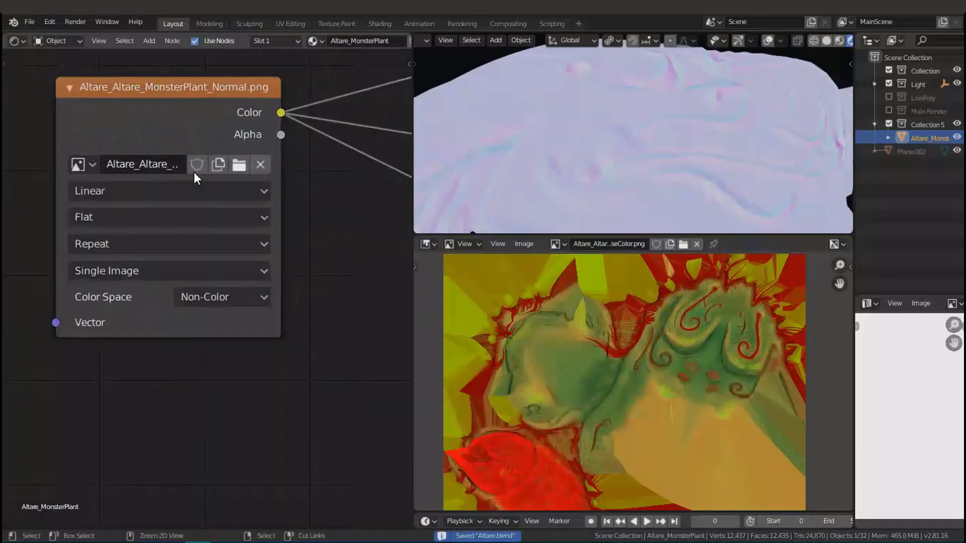
Reopen the Normal texture's Color Space options without changing them and examine the links from its Color output
middle_drag(260, 297, 234, 267)
click(234, 267)
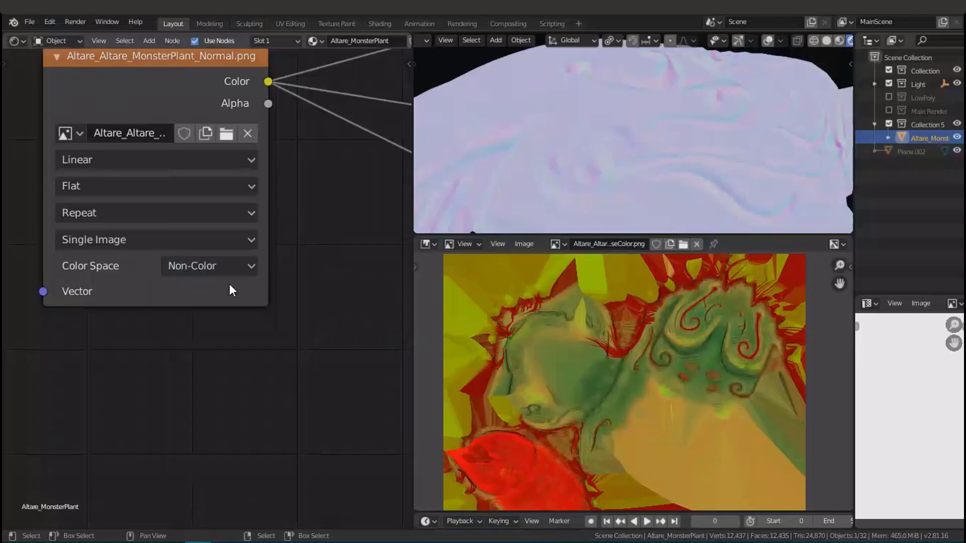
click(233, 267)
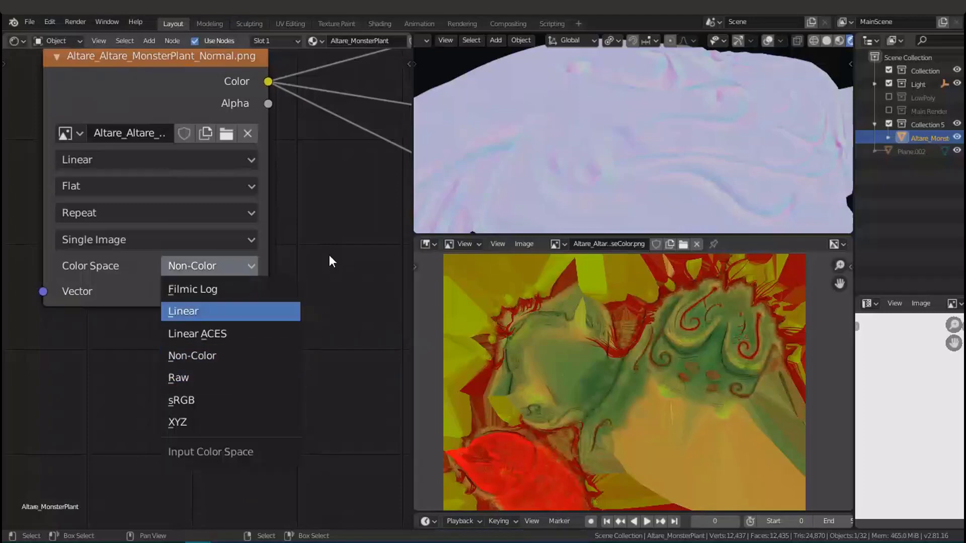
scroll(312, 216, down, 4)
middle_drag(247, 200, 82, 283)
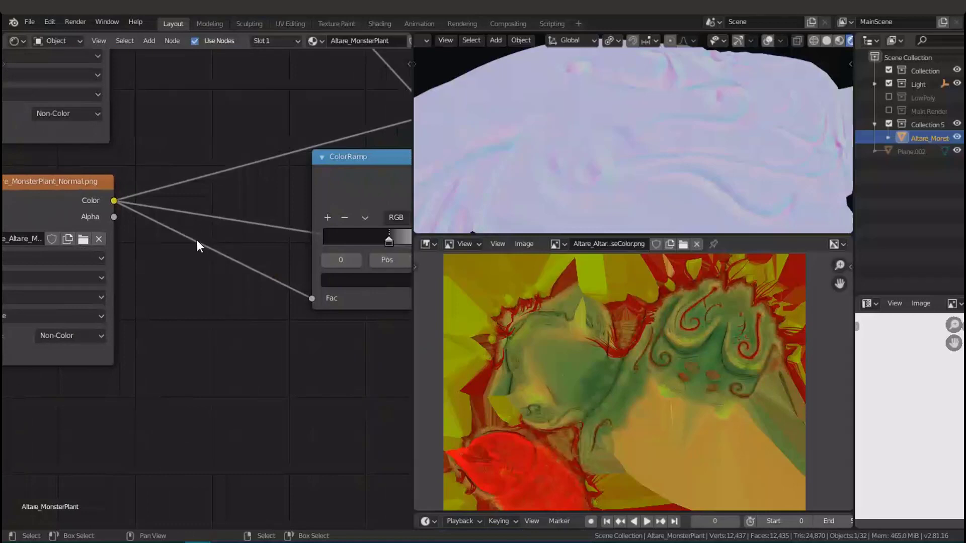
middle_drag(175, 272, 195, 271)
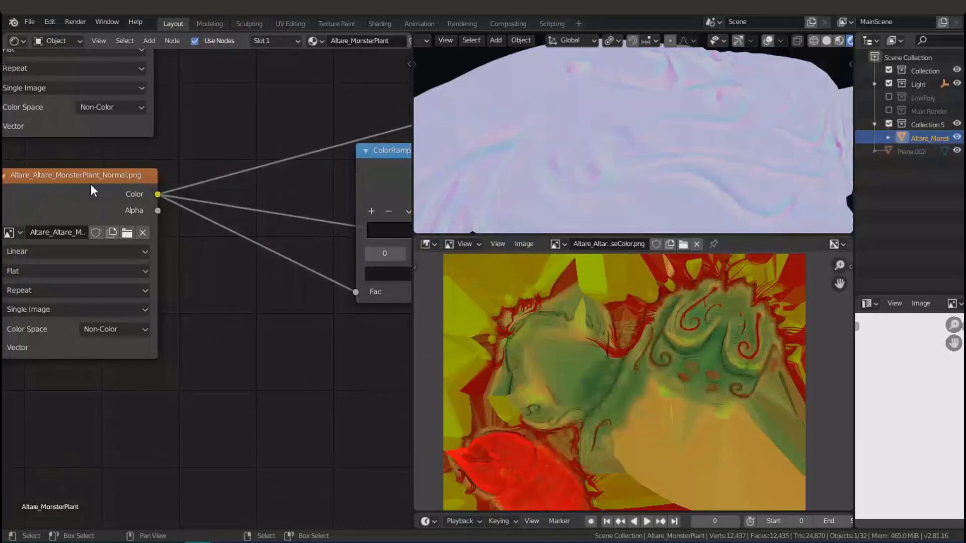
Trace the node links from the image textures through to the Specular shader's Base Color, Roughness and Normal inputs
middle_drag(178, 290, 81, 367)
scroll(291, 203, down, 9)
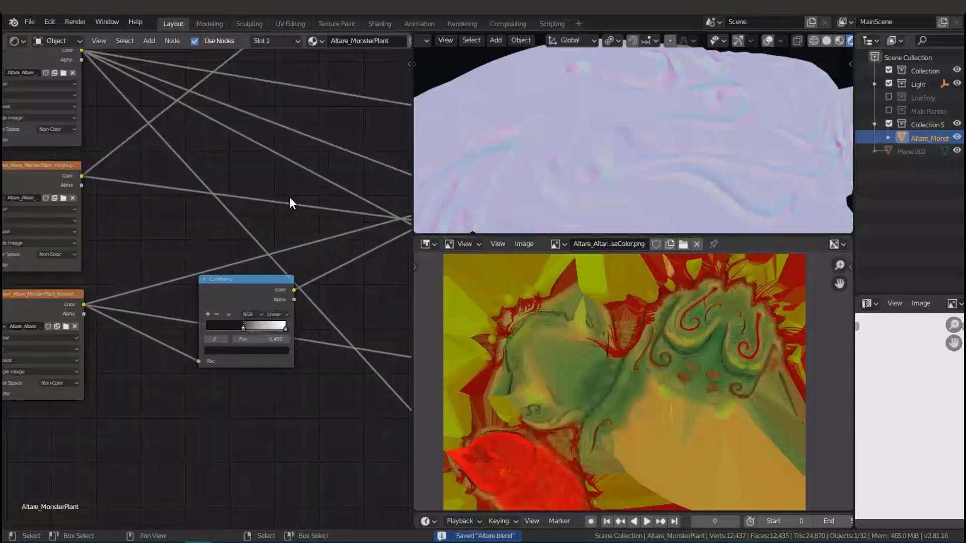
middle_drag(223, 216, 42, 345)
middle_drag(332, 174, 77, 348)
scroll(204, 278, up, 6)
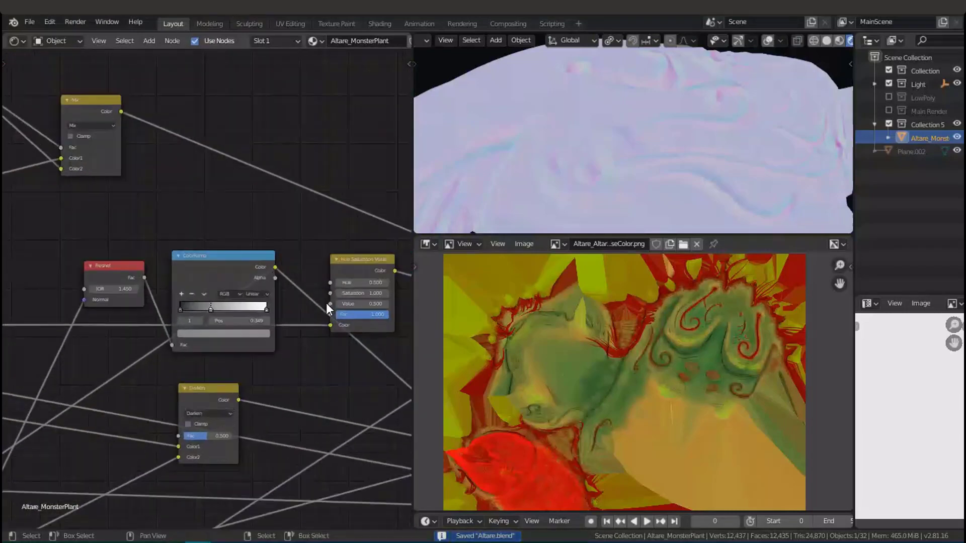
middle_drag(388, 312, 214, 260)
scroll(292, 260, up, 5)
scroll(333, 261, down, 1)
middle_drag(324, 260, 252, 270)
scroll(251, 270, up, 2)
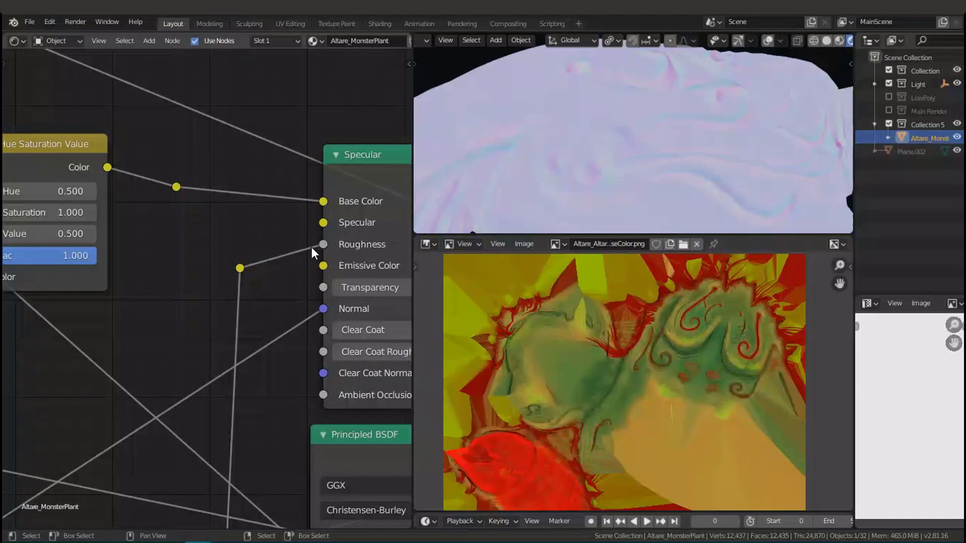
Go back to the MonsterPlant Normal image texture and examine the links from its Color output
scroll(311, 248, down, 4)
middle_drag(265, 332, 266, 293)
scroll(332, 187, down, 10)
middle_drag(140, 333, 306, 244)
middle_drag(158, 349, 325, 249)
middle_drag(132, 328, 320, 355)
scroll(196, 322, up, 4)
scroll(214, 288, up, 5)
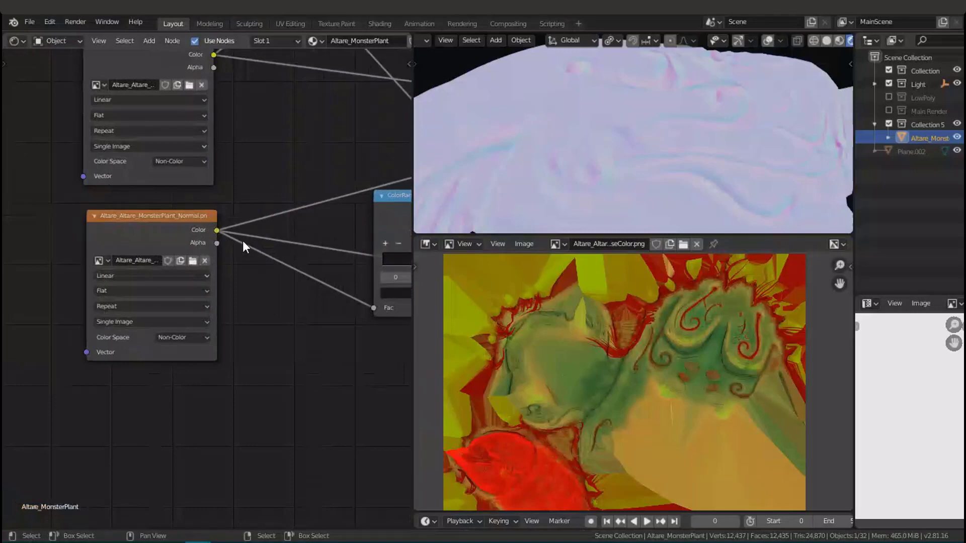
Add a Separate RGB converter node and connect the Normal texture's Color output to its Image input
middle_drag(296, 387, 146, 304)
key(shift+a)
mouse_move(140, 310)
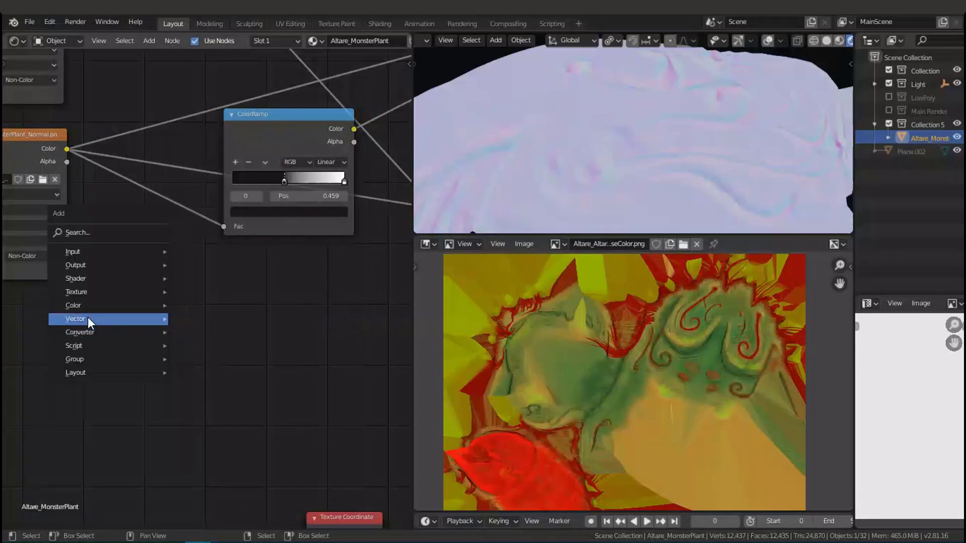
mouse_move(88, 318)
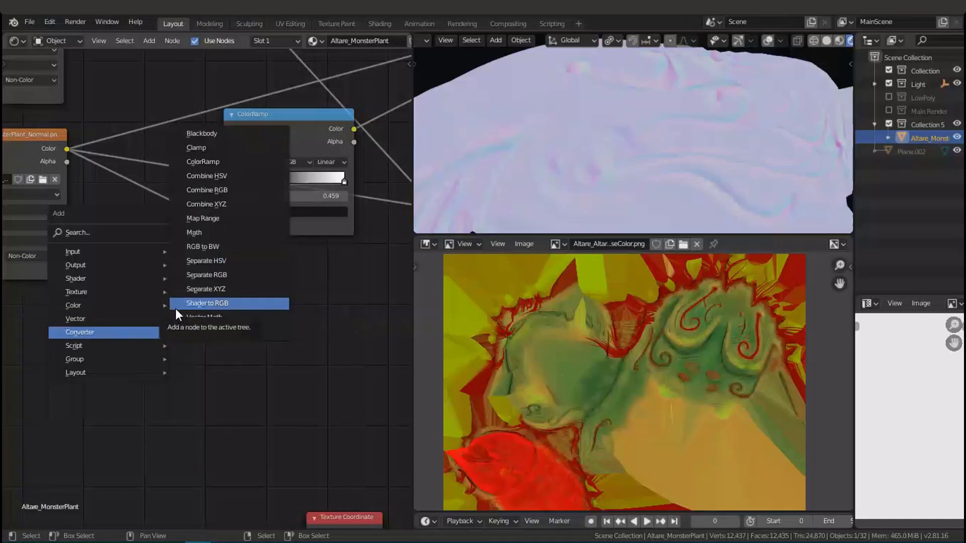
click(225, 275)
click(174, 263)
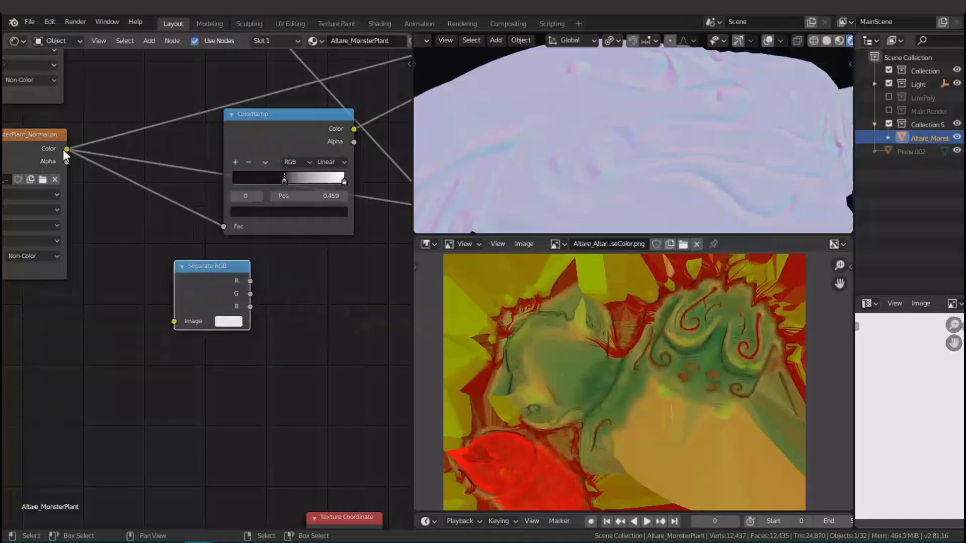
drag(67, 149, 174, 321)
scroll(176, 284, up, 1)
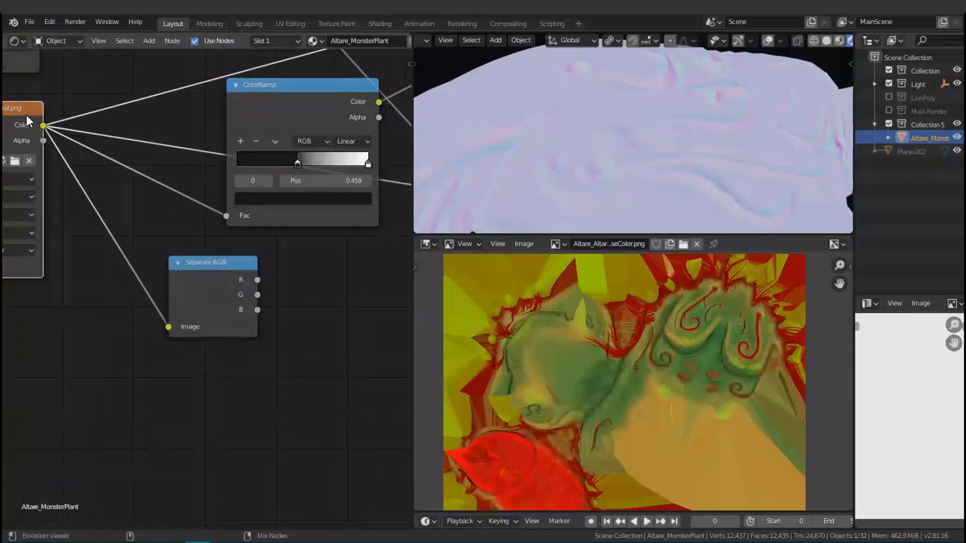
Preview the Separate RGB node's R, G and B channels one after another on the monster head
scroll(578, 150, down, 4)
mouse_move(591, 148)
middle_down()
mouse_move(608, 130)
mouse_move(594, 139)
middle_up()
scroll(267, 246, up, 3)
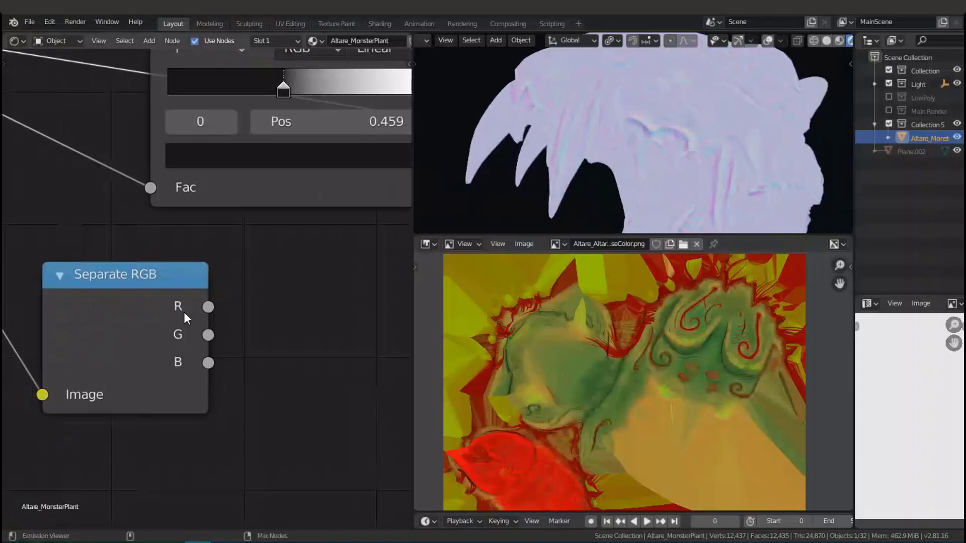
ctrl+shift+click(180, 312)
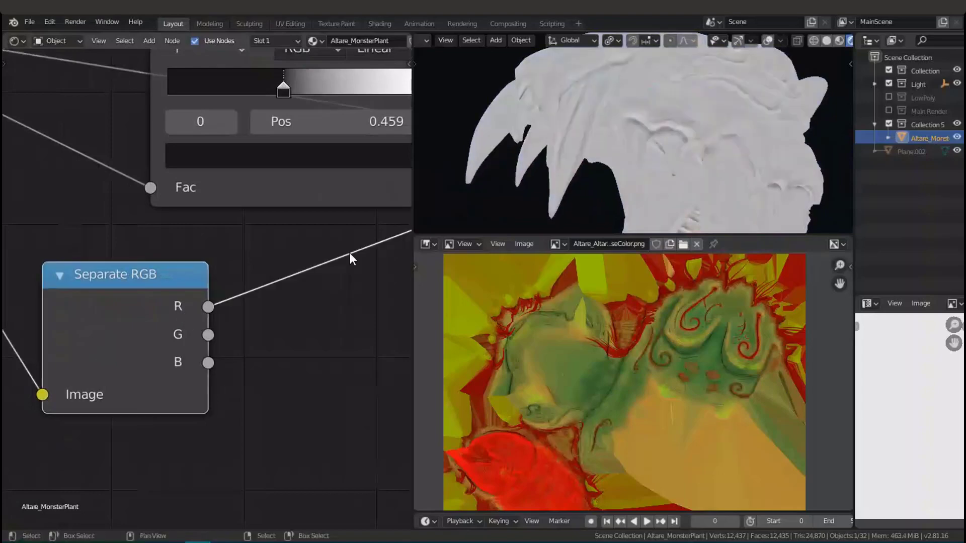
middle_drag(597, 174, 528, 191)
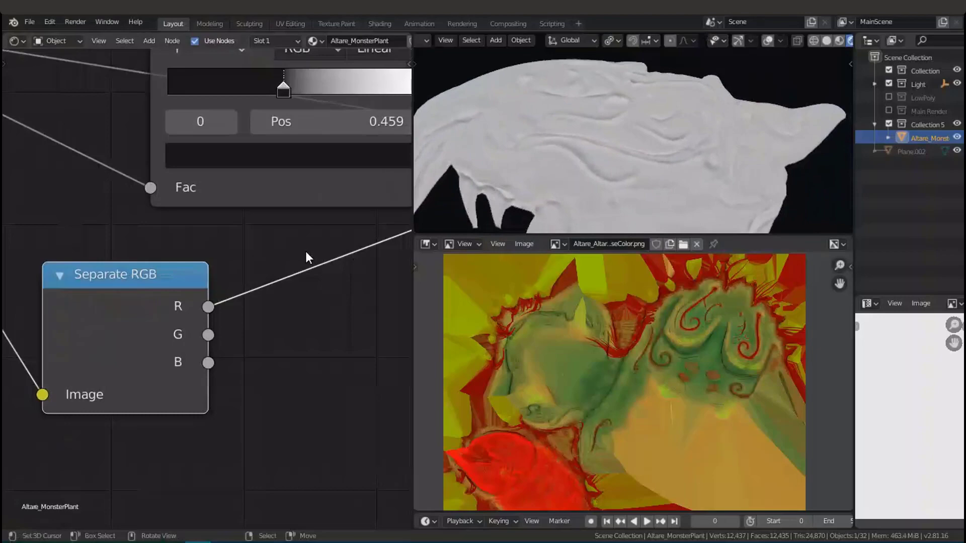
ctrl+shift+click(186, 296)
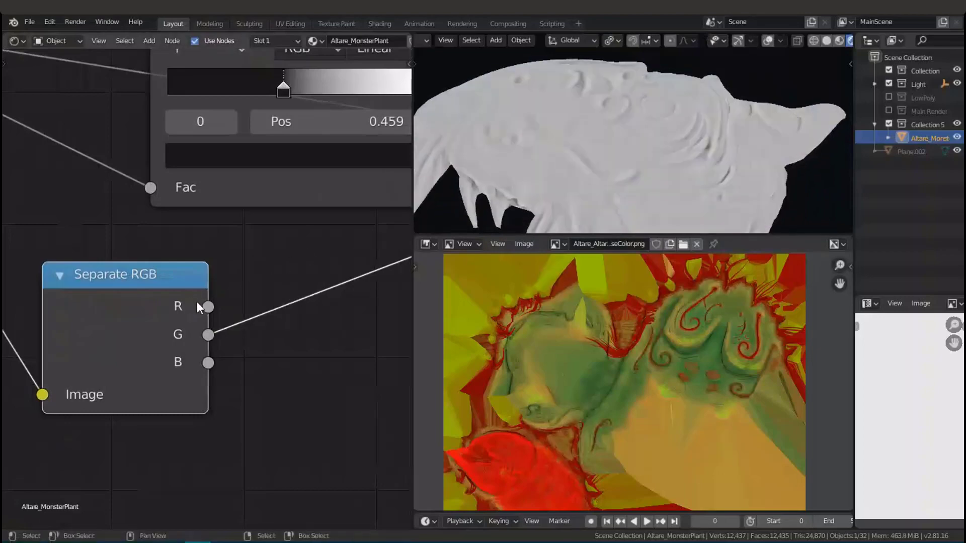
ctrl+shift+click(177, 320)
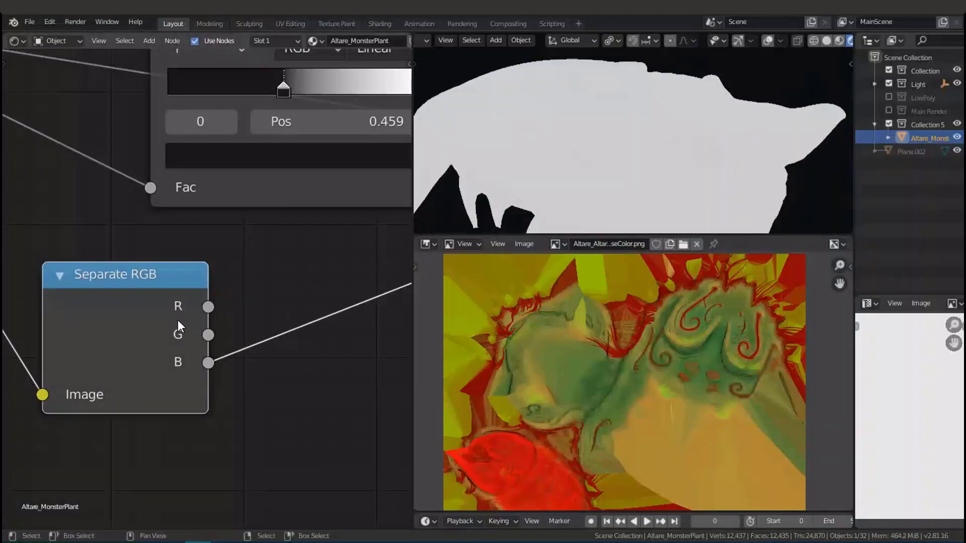
Preview the Normal Map node's output on the model and inspect the head's surface up close
scroll(247, 280, down, 4)
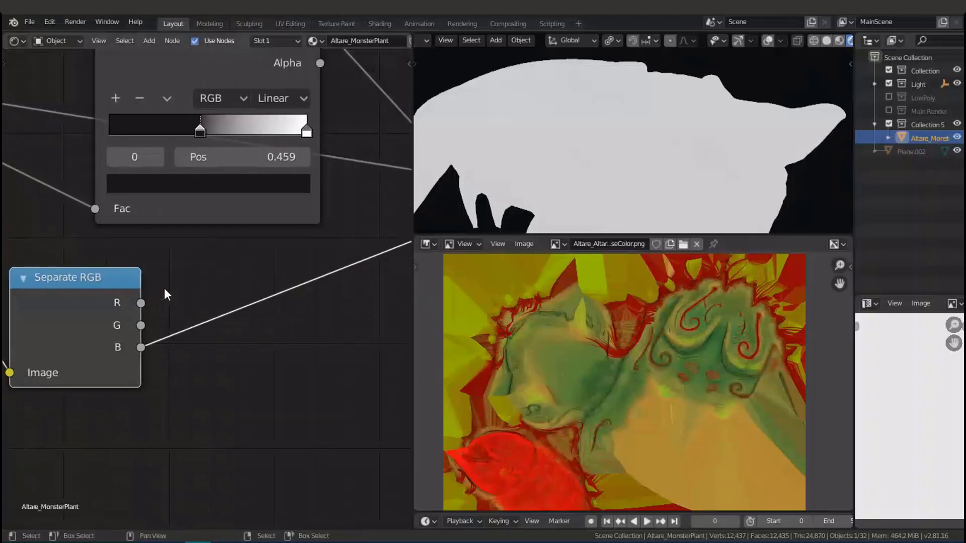
middle_drag(257, 272, 123, 272)
scroll(254, 275, down, 5)
middle_drag(308, 257, 361, 271)
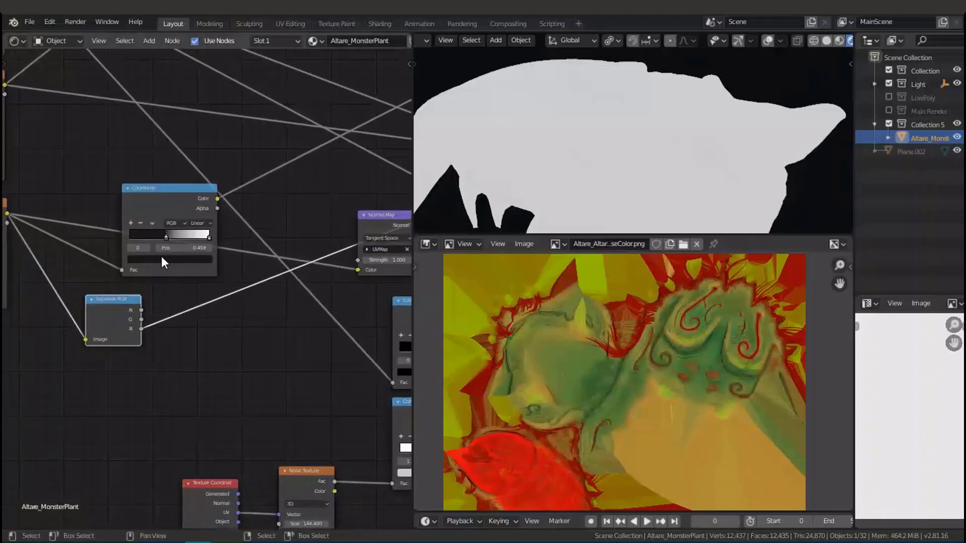
middle_drag(161, 256, 3, 292)
scroll(244, 260, up, 5)
ctrl+shift+click(257, 220)
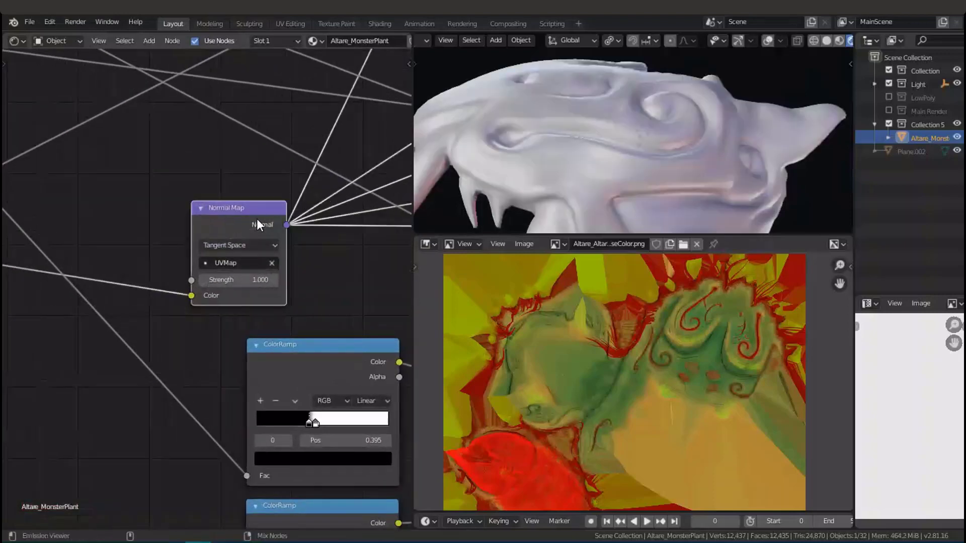
middle_drag(584, 164, 596, 149)
scroll(641, 137, up, 2)
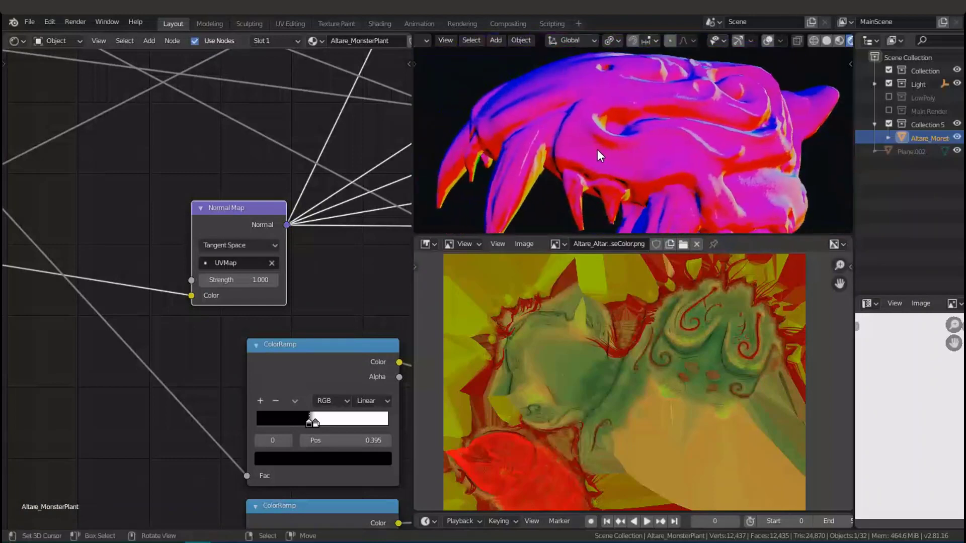
scroll(596, 150, up, 3)
Inspect the Normal Map preview from the head's opposite side and preview the Separate RGB node's G channel again
middle_drag(206, 295, 363, 249)
scroll(326, 259, down, 1)
middle_drag(296, 264, 297, 274)
middle_drag(75, 307, 126, 304)
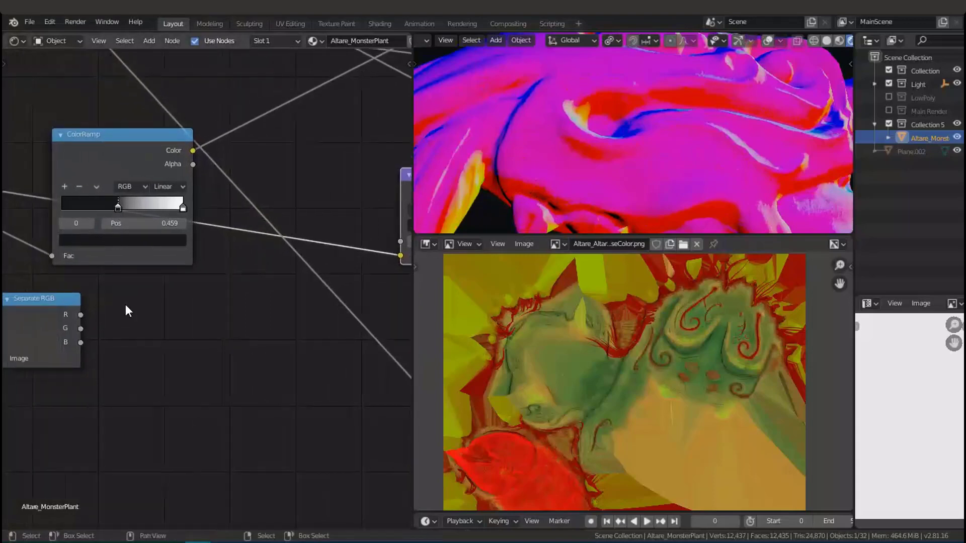
scroll(43, 324, up, 1)
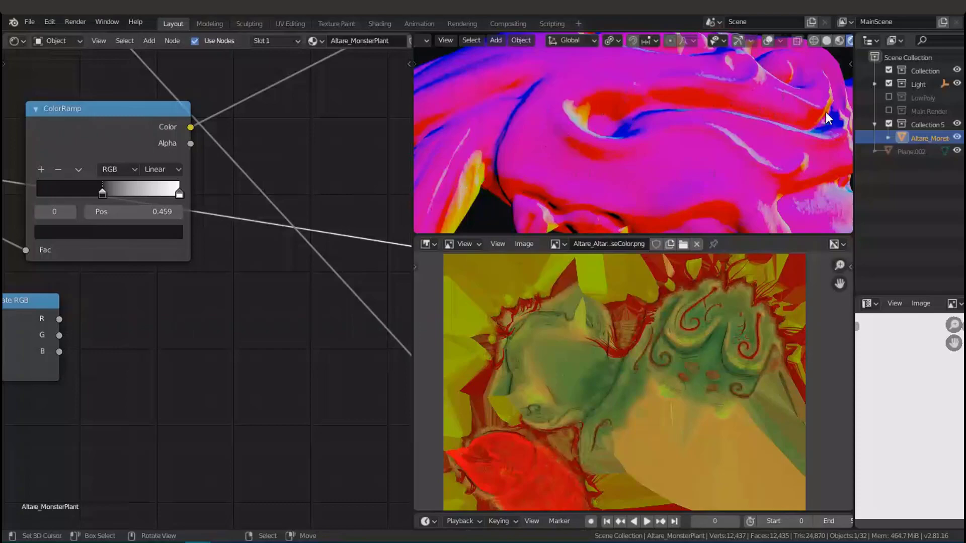
middle_drag(668, 146, 464, 145)
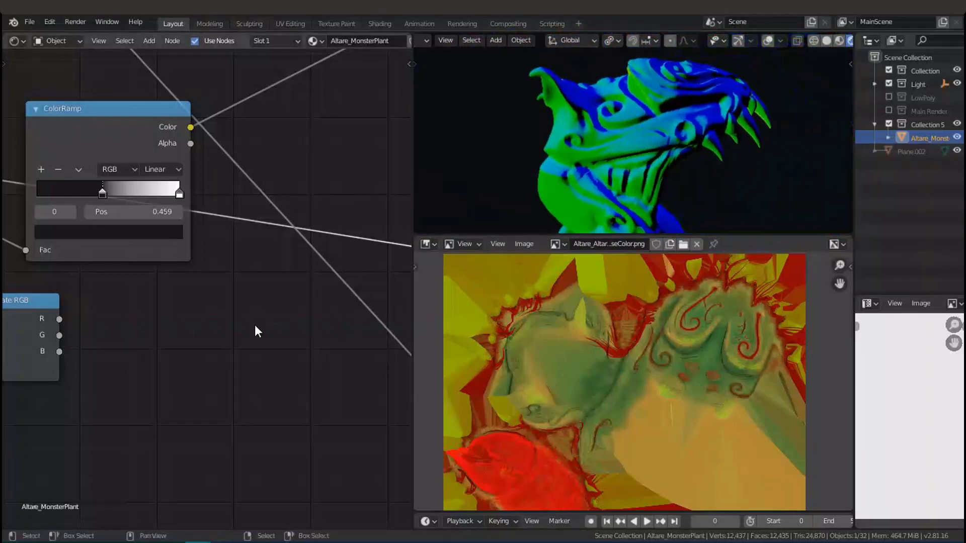
ctrl+shift+click(42, 338)
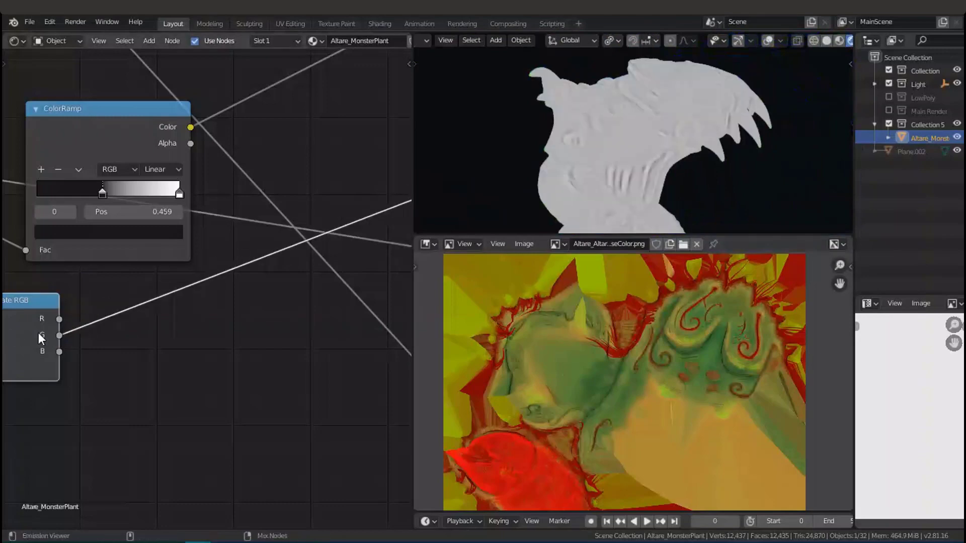
Delete the Separate RGB node
scroll(233, 285, down, 3)
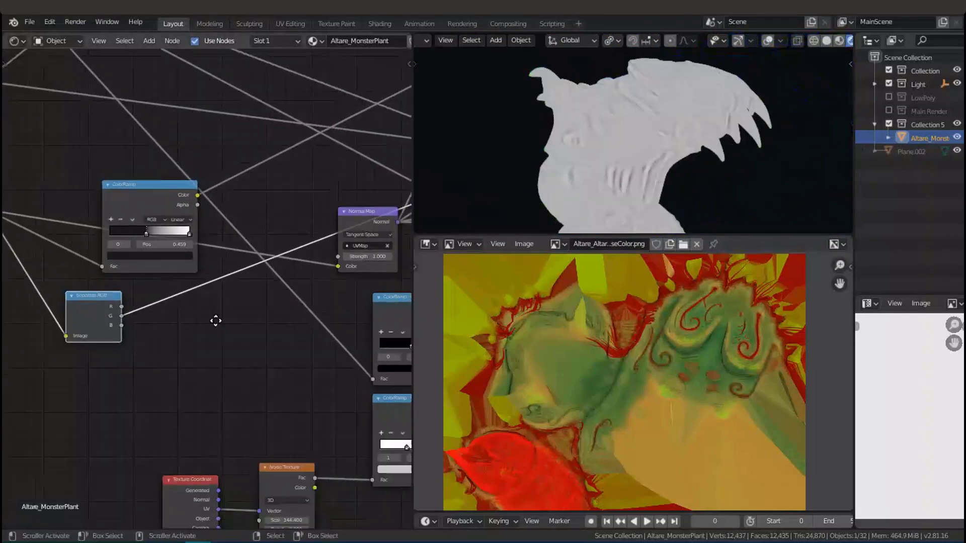
middle_drag(216, 322, 362, 335)
key(x)
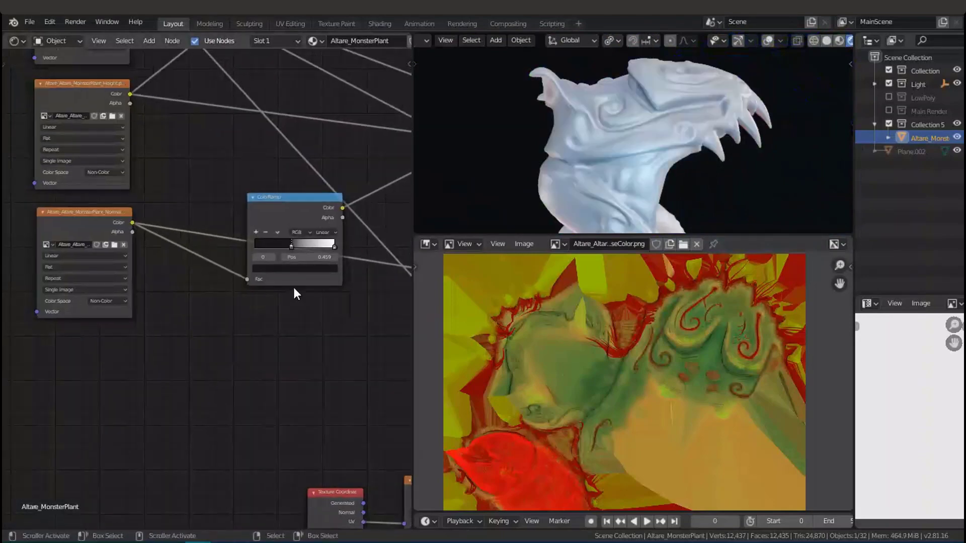
Compare the raw Normal texture with the Normal Map node's output by previewing each on the model
middle_drag(308, 283, 59, 322)
scroll(268, 337, down, 4)
scroll(227, 342, up, 3)
ctrl+shift+click(96, 295)
middle_drag(151, 328, 2, 315)
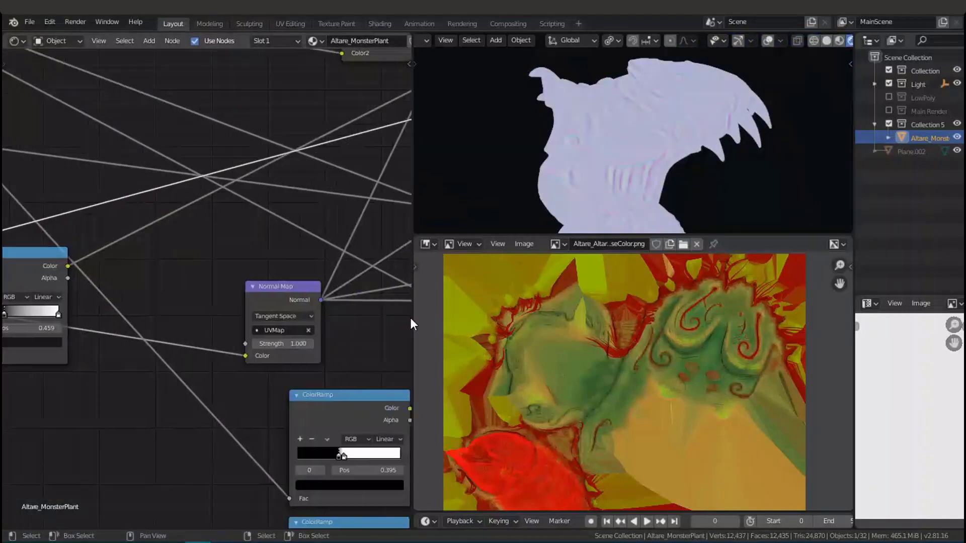
middle_drag(410, 319, 402, 319)
middle_drag(311, 318, 203, 322)
scroll(196, 312, up, 2)
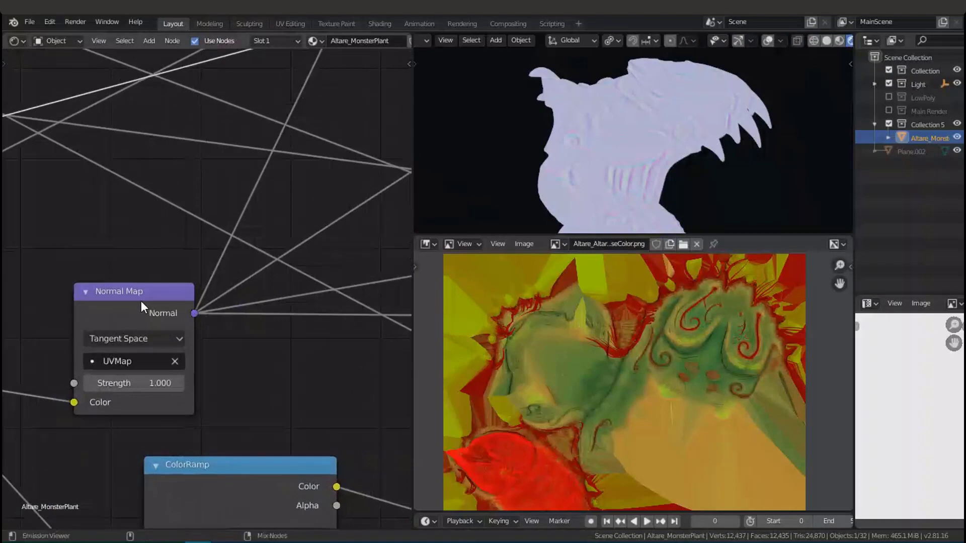
ctrl+shift+click(159, 285)
Examine the Normal Map node's settings and the links leaving its Normal output
scroll(171, 291, down, 2)
scroll(194, 302, down, 2)
middle_drag(231, 330, 267, 358)
scroll(132, 349, up, 1)
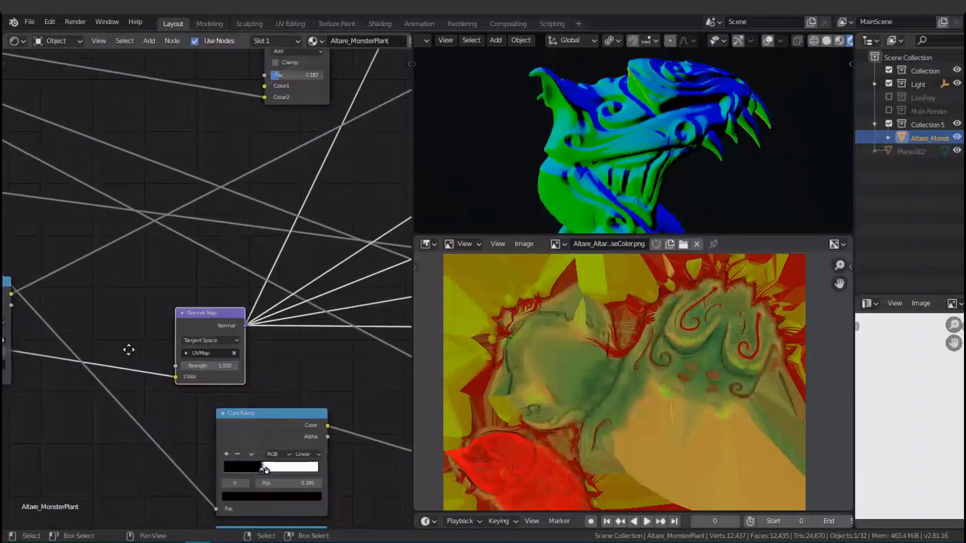
middle_drag(129, 349, 18, 359)
middle_drag(272, 357, 109, 354)
scroll(220, 353, up, 2)
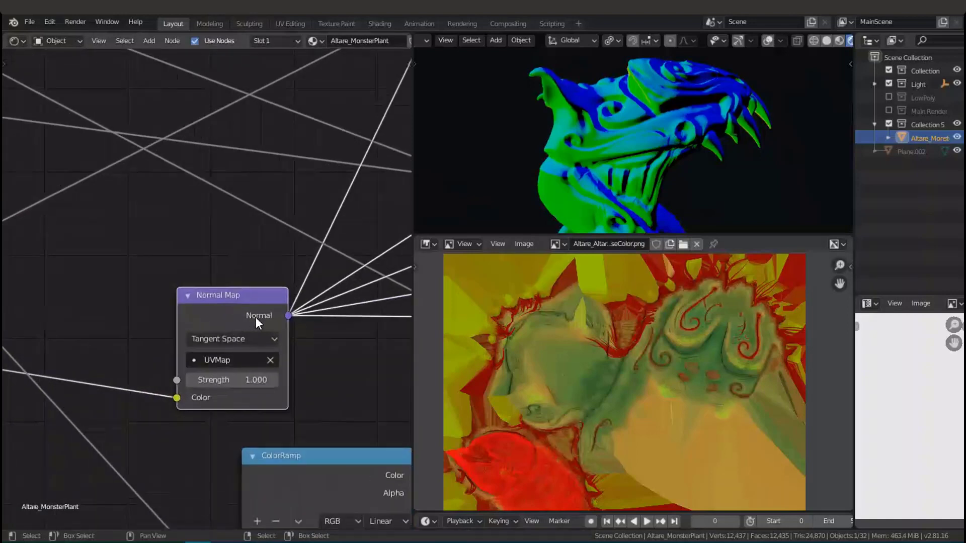
middle_drag(256, 317, 251, 312)
middle_drag(272, 347, 165, 320)
Preview the ColorRamp that feeds the Principled BSDF's Roughness on the model and save the file
scroll(230, 303, down, 4)
middle_drag(230, 303, 152, 324)
middle_drag(204, 400, 112, 413)
scroll(112, 410, down, 7)
middle_drag(272, 354, 262, 370)
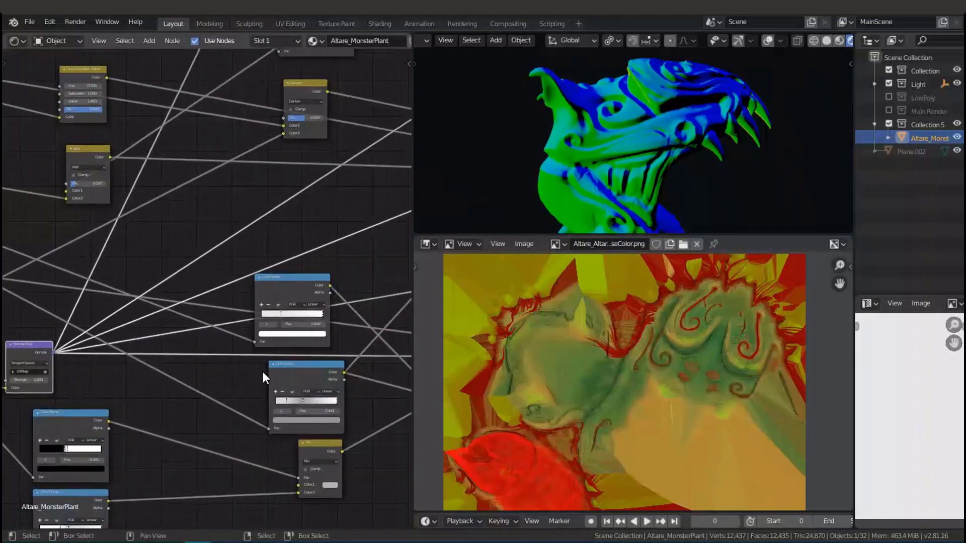
ctrl+shift+click(286, 376)
middle_drag(347, 313, 180, 360)
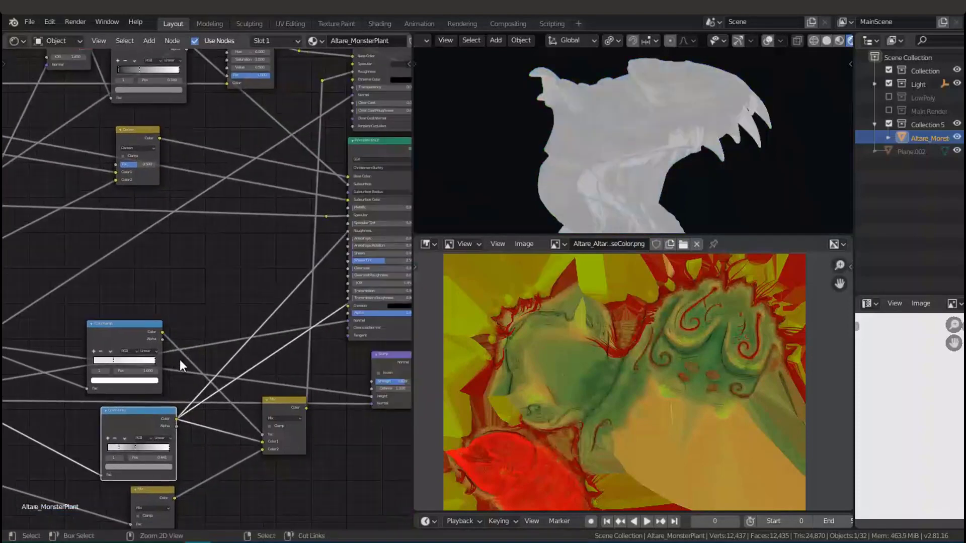
key(ctrl+s)
Preview the Principled BSDF on the model and compare its inputs with those of the Specular shader
middle_drag(273, 371, 191, 405)
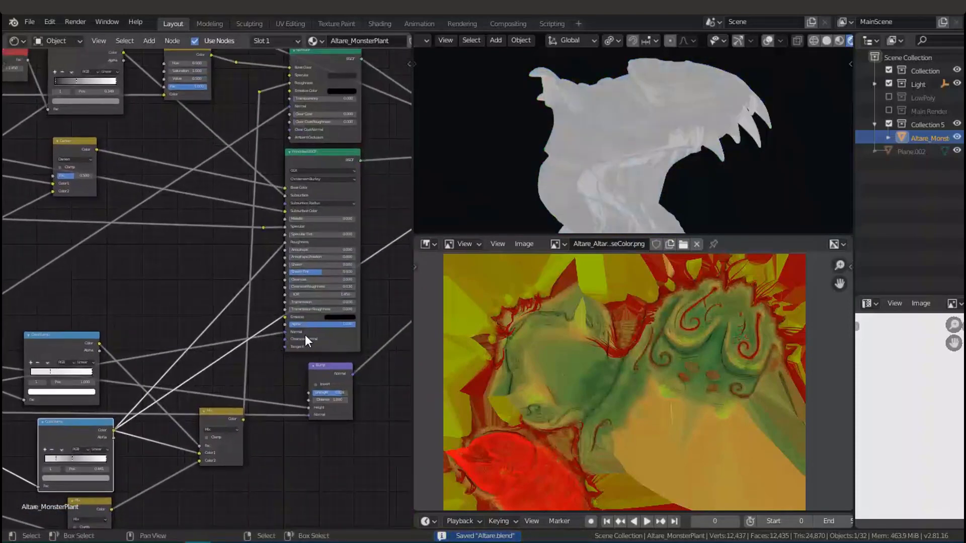
ctrl+shift+click(326, 342)
scroll(314, 343, up, 3)
middle_drag(314, 343, 169, 435)
middle_drag(358, 140, 350, 286)
scroll(308, 98, up, 1)
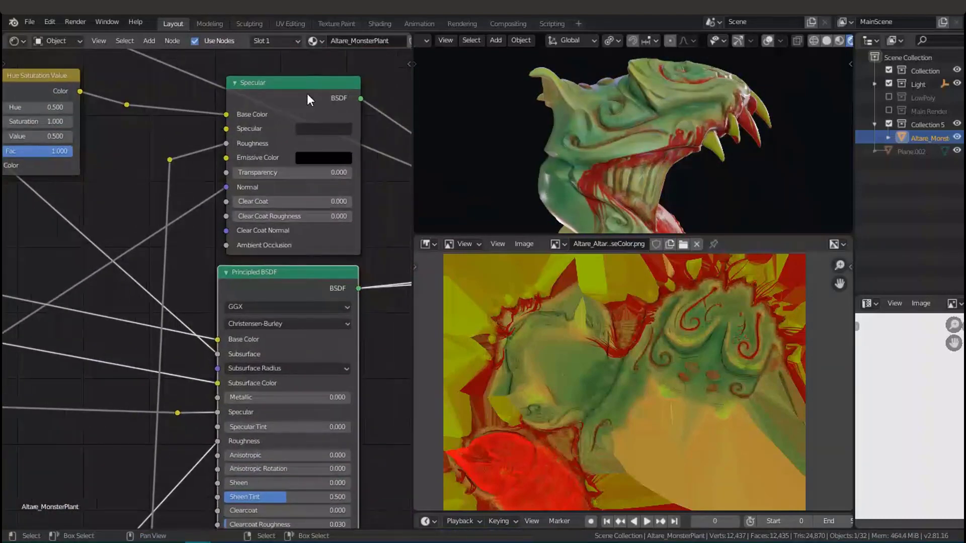
mouse_move(288, 263)
middle_down()
mouse_move(293, 341)
mouse_move(291, 252)
middle_up()
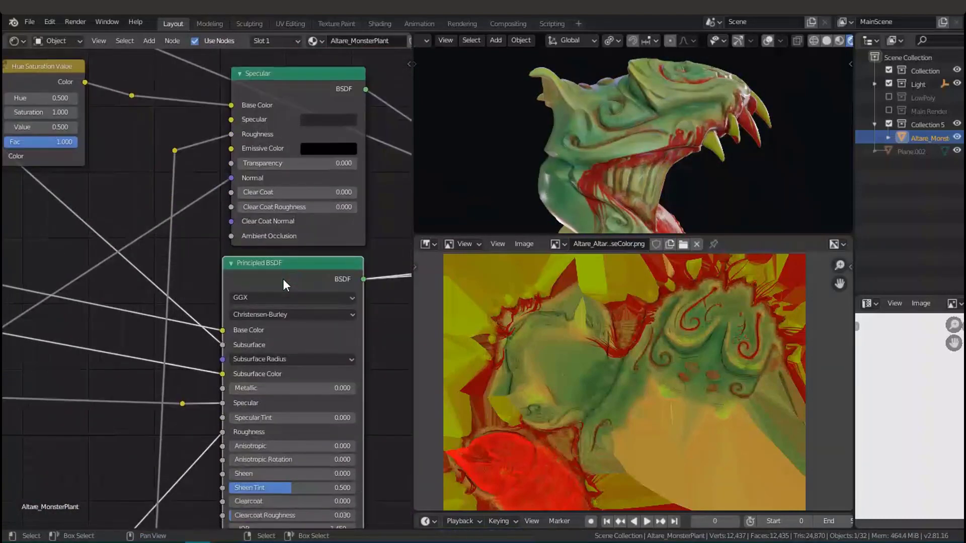
Trace the Normal Map node's links to the Principled BSDF's Normal input and the Bump node's Normal input
scroll(224, 336, down, 12)
middle_drag(274, 205, 336, 56)
middle_drag(226, 256, 381, 227)
scroll(176, 285, up, 4)
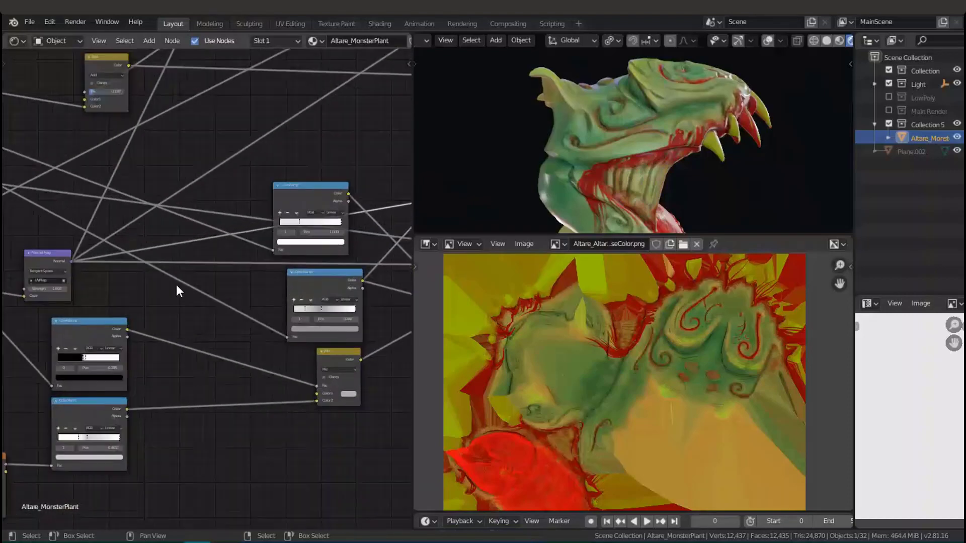
scroll(176, 285, up, 1)
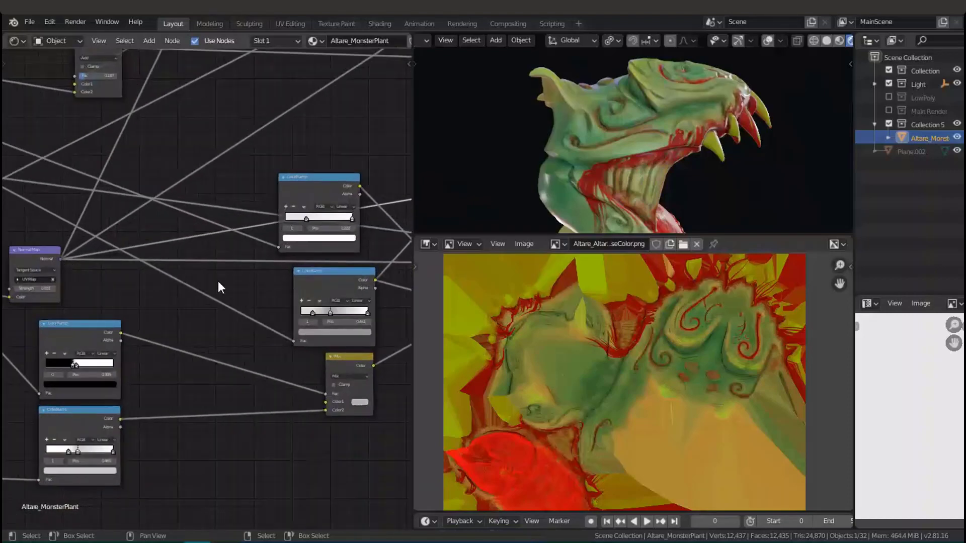
middle_drag(165, 268, 304, 264)
scroll(259, 254, up, 4)
middle_drag(297, 231, 157, 285)
scroll(254, 292, up, 1)
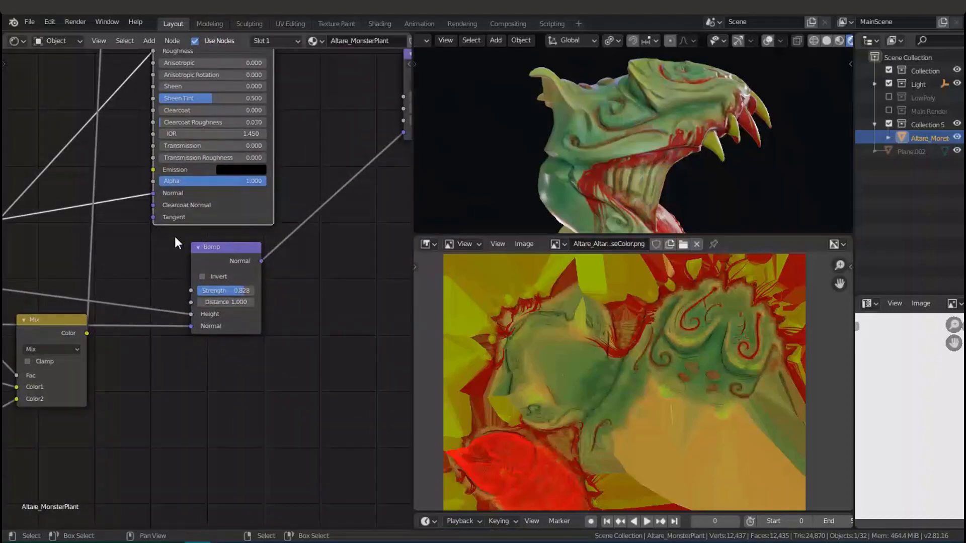
Preview the Fresnel node on the model and inspect the edge highlights up close
middle_drag(116, 267, 258, 279)
scroll(203, 285, down, 7)
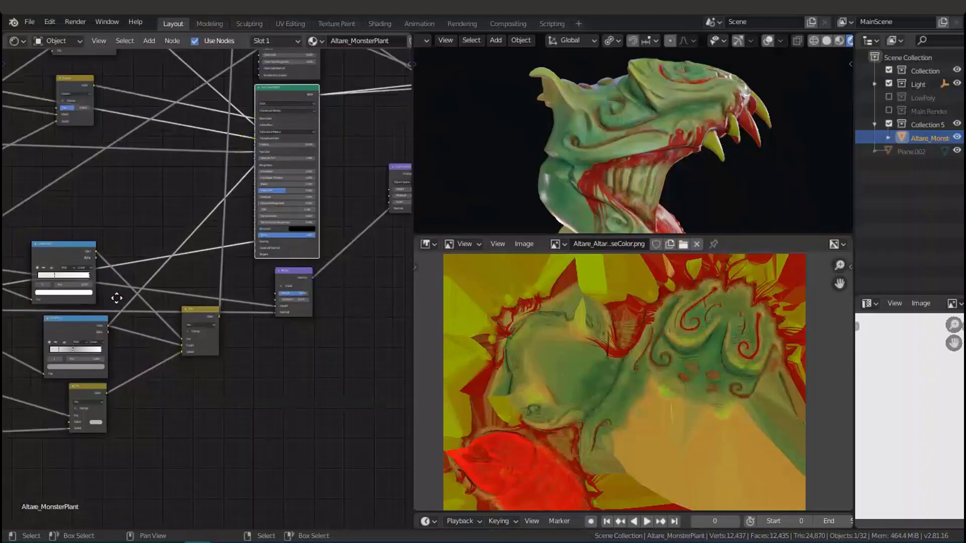
middle_drag(113, 297, 253, 278)
middle_drag(121, 270, 186, 310)
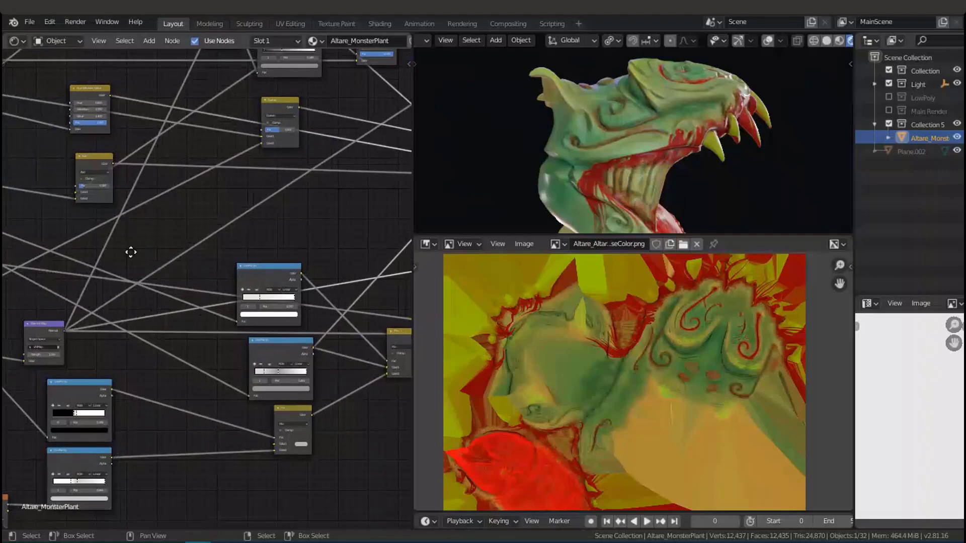
middle_drag(129, 252, 83, 430)
scroll(160, 230, up, 4)
middle_drag(142, 157, 198, 234)
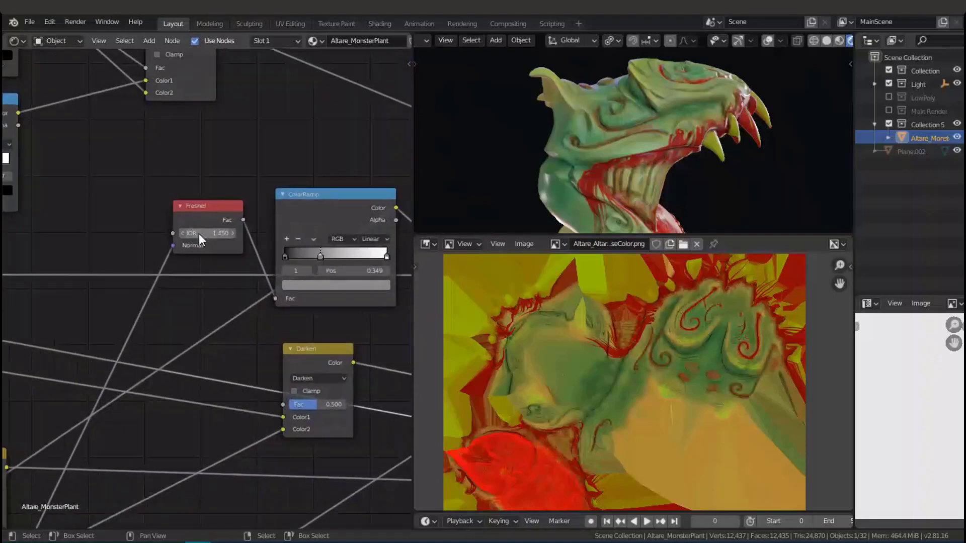
scroll(198, 234, up, 2)
ctrl+shift+click(194, 170)
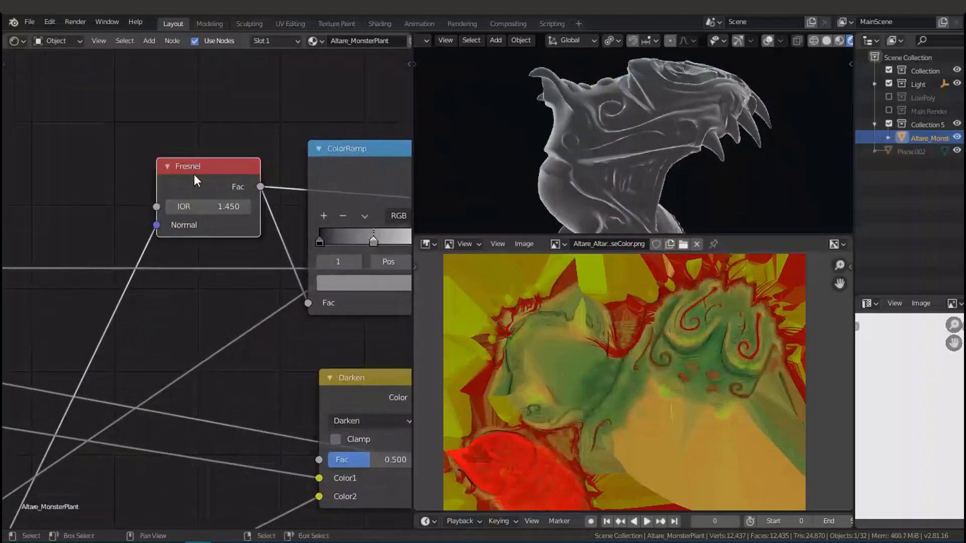
scroll(689, 189, up, 5)
middle_drag(688, 188, 606, 193)
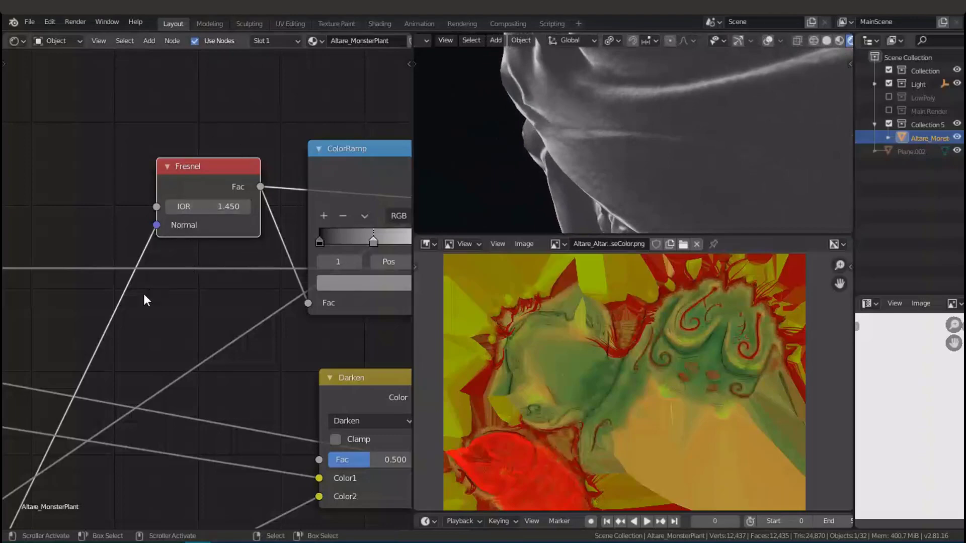
Insert a reroute on the Fresnel's Normal link and disconnect it from the Fresnel node
shift+right_drag(127, 329, 96, 320)
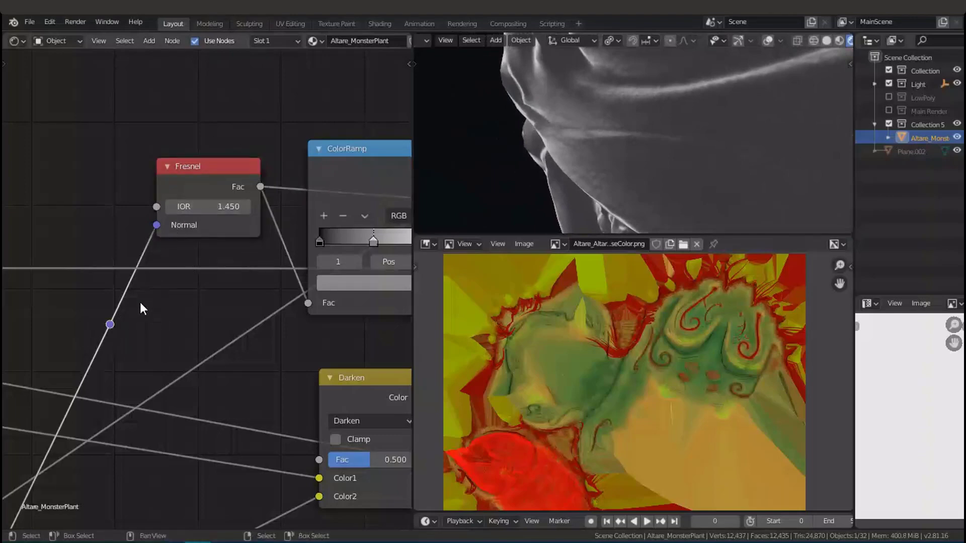
middle_drag(152, 296, 176, 304)
mouse_move(181, 233)
mouse_down()
mouse_move(149, 249)
mouse_move(152, 327)
mouse_up()
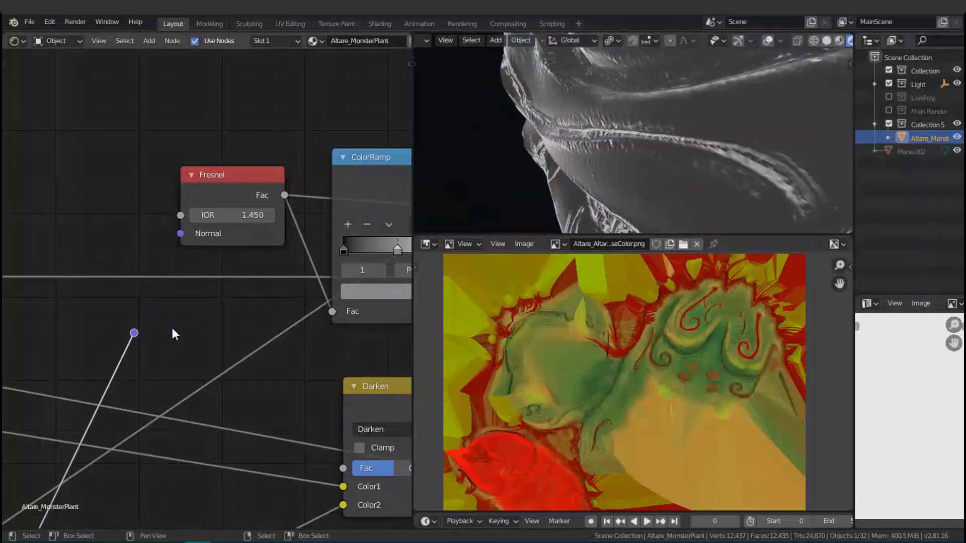
key(g)
click(157, 214)
Examine the Displacement node's link to the Material Output and save the file
scroll(265, 233, down, 2)
middle_drag(409, 289, 258, 244)
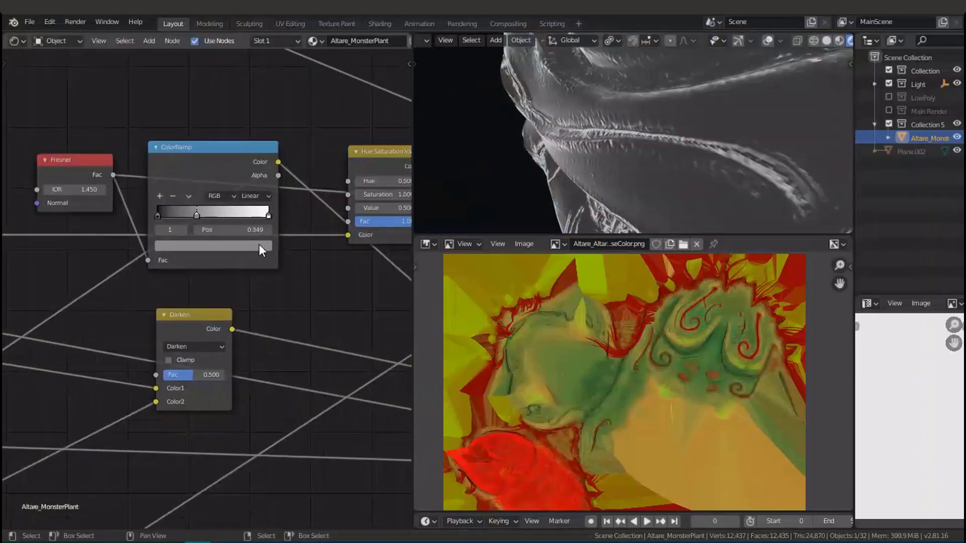
scroll(275, 264, down, 14)
middle_drag(385, 385, 262, 313)
scroll(271, 277, up, 8)
middle_drag(276, 266, 188, 302)
scroll(266, 280, up, 8)
scroll(188, 303, up, 3)
scroll(206, 289, down, 4)
key(ctrl+s)
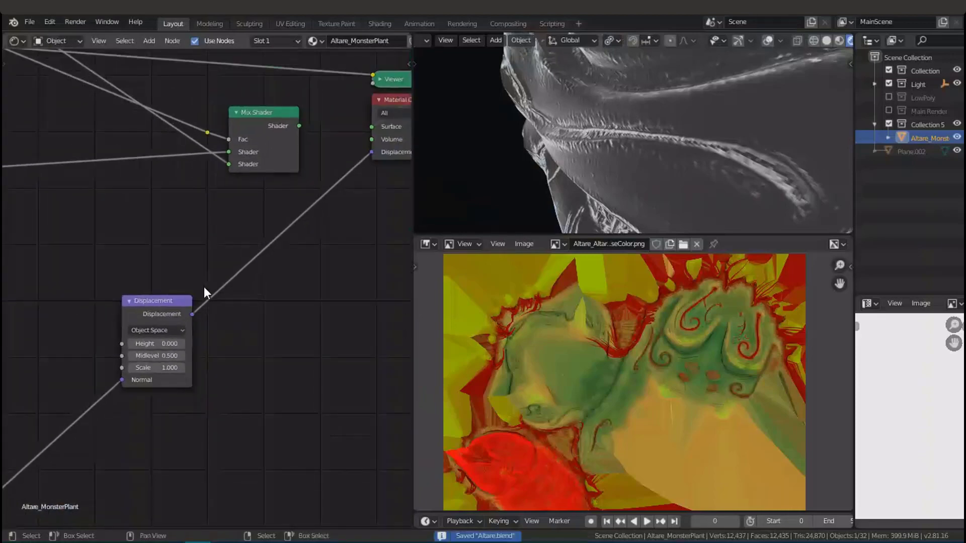
Preview the Displacement node's output on the model and return to the Fresnel node
scroll(117, 279, down, 5)
scroll(109, 191, up, 4)
middle_drag(110, 192, 188, 310)
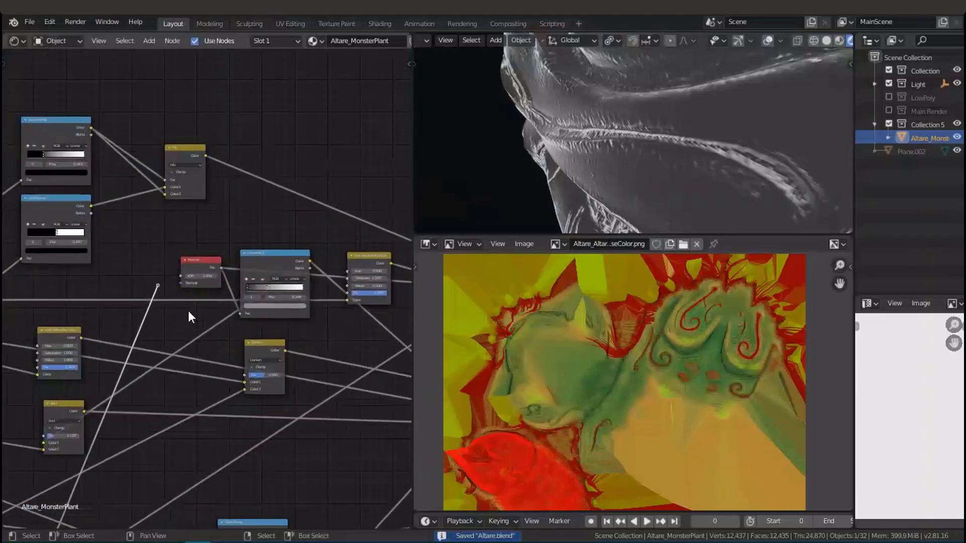
scroll(209, 256, up, 6)
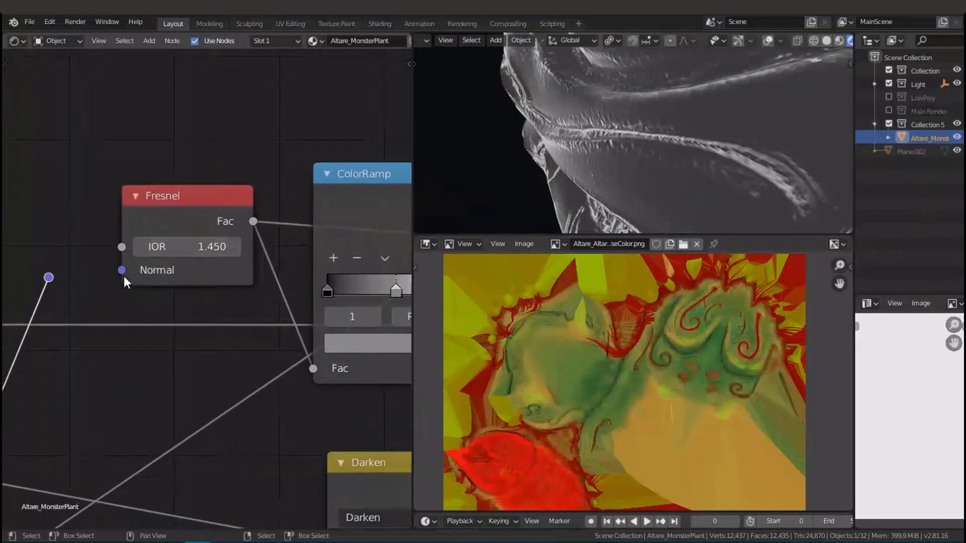
scroll(147, 276, down, 6)
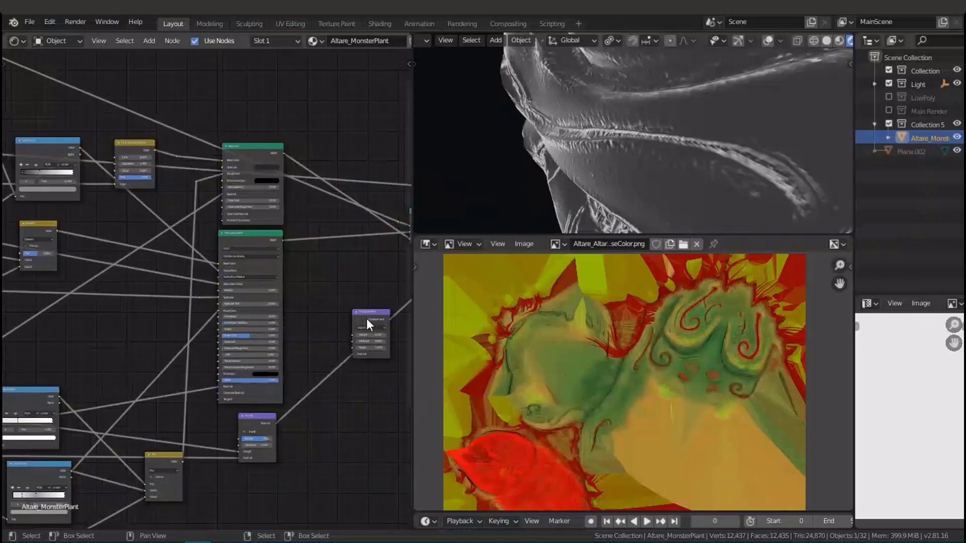
ctrl+shift+click(366, 319)
middle_drag(91, 219, 242, 319)
middle_drag(79, 255, 180, 291)
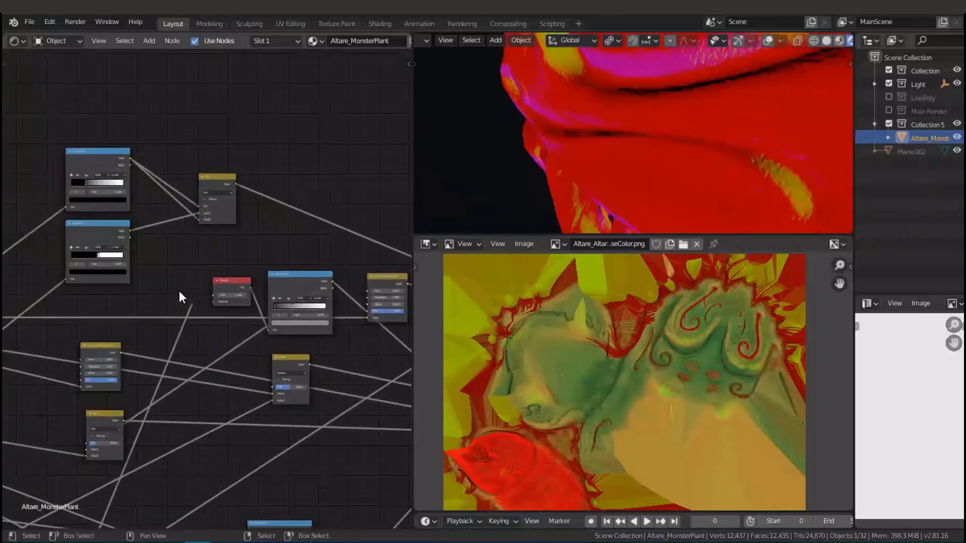
scroll(180, 290, up, 6)
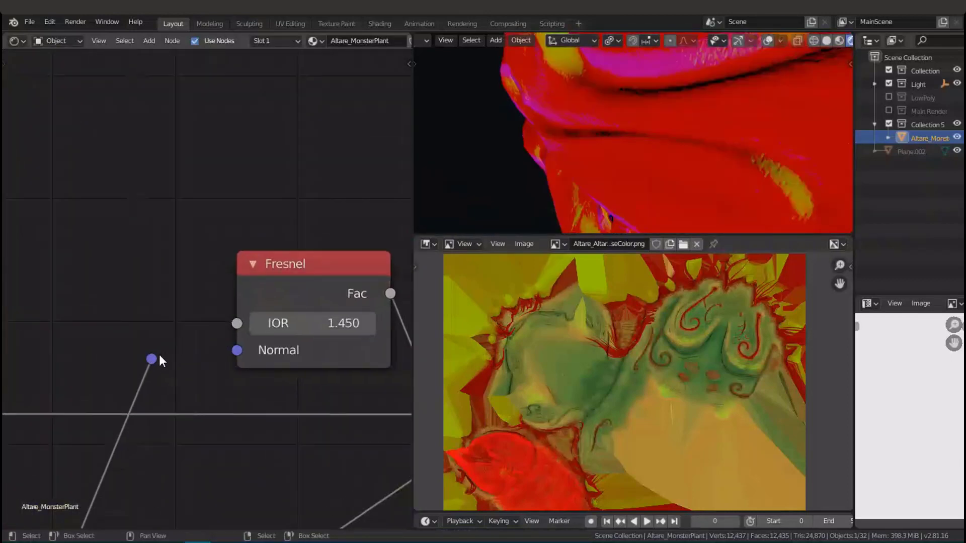
Preview the reroute's normals, reconnect the reroute to the Fresnel's Normal input and preview the Fresnel on the model
ctrl+shift+click(152, 359)
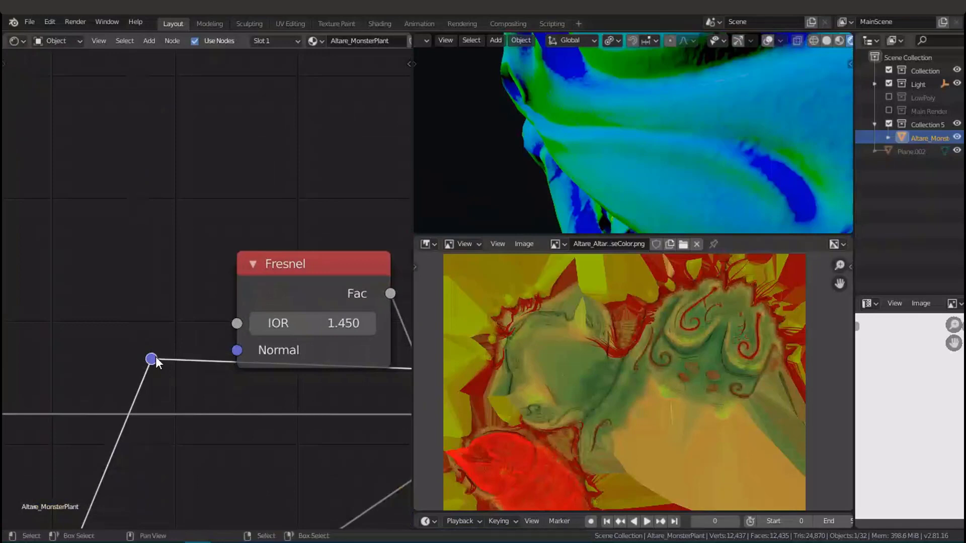
drag(151, 359, 233, 349)
ctrl+shift+click(295, 273)
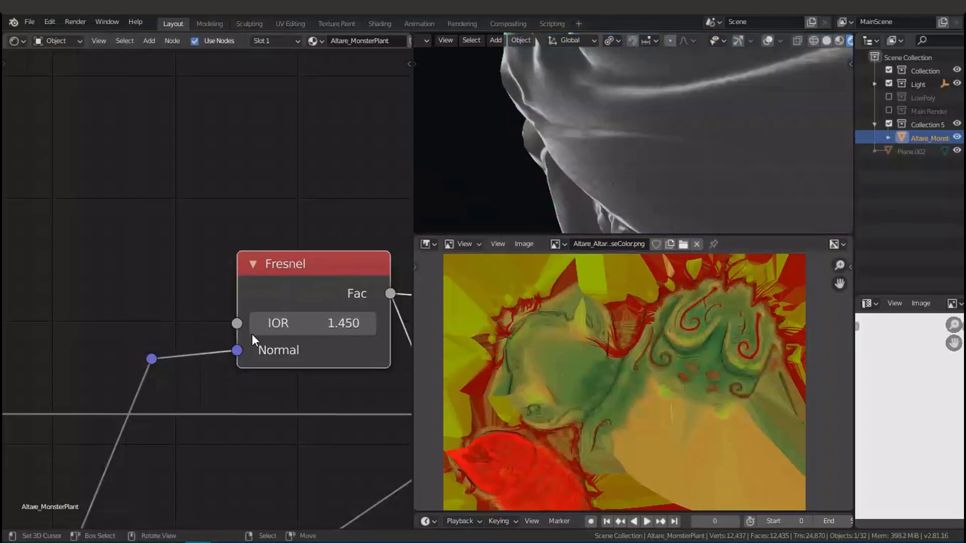
Disconnect the reroute from the Fresnel's Normal input and inspect the model without the normal map
drag(236, 352, 151, 289)
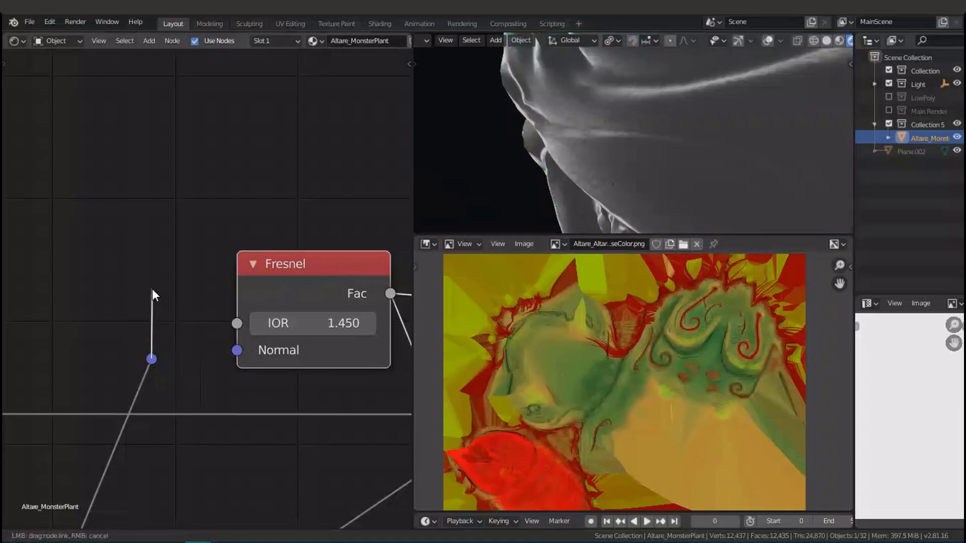
drag(152, 288, 151, 289)
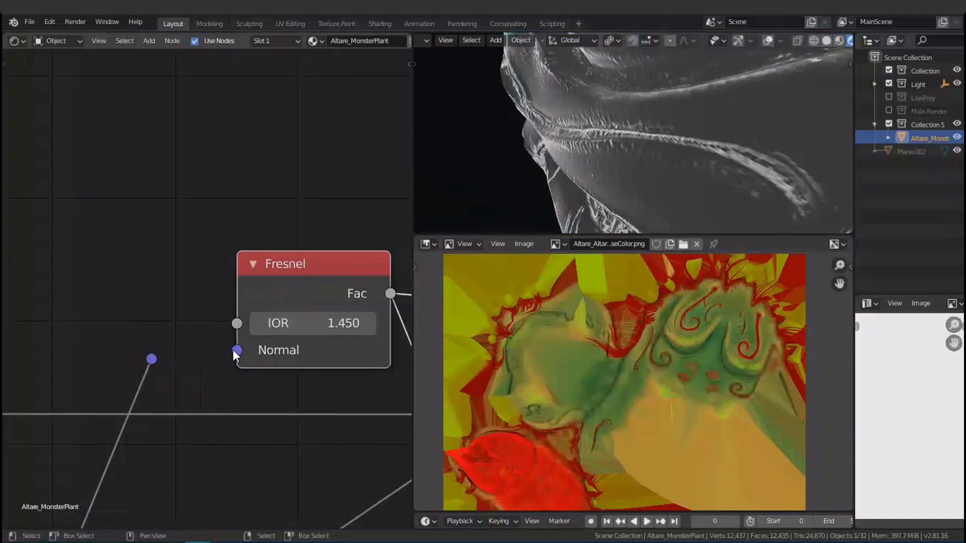
middle_drag(512, 188, 575, 167)
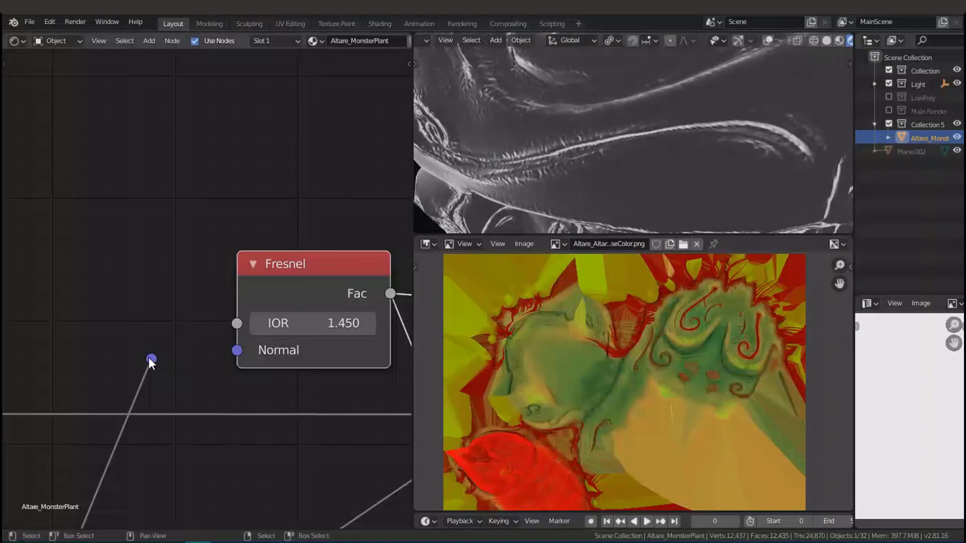
Reconnect the reroute to the Fresnel's Normal input, level with the socket, and save the file
drag(151, 359, 237, 351)
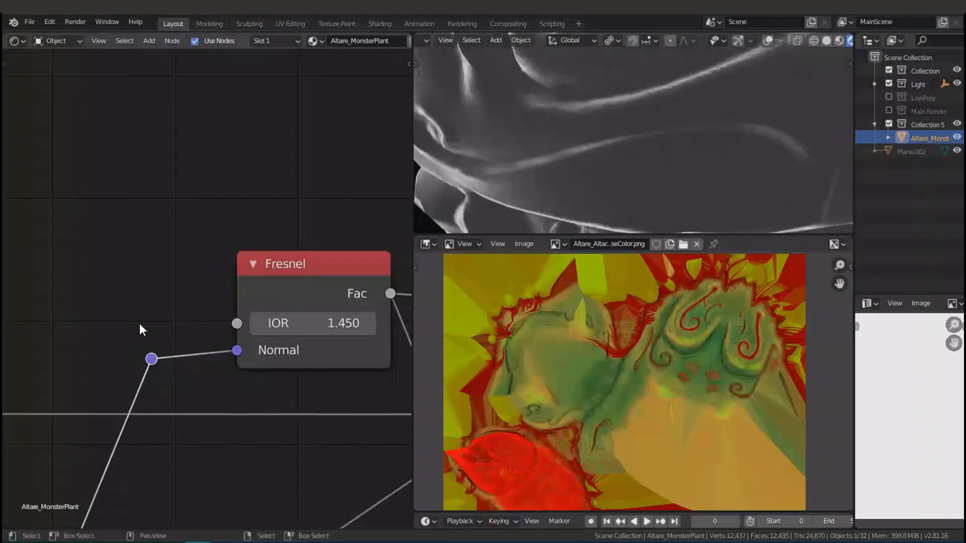
click(183, 364)
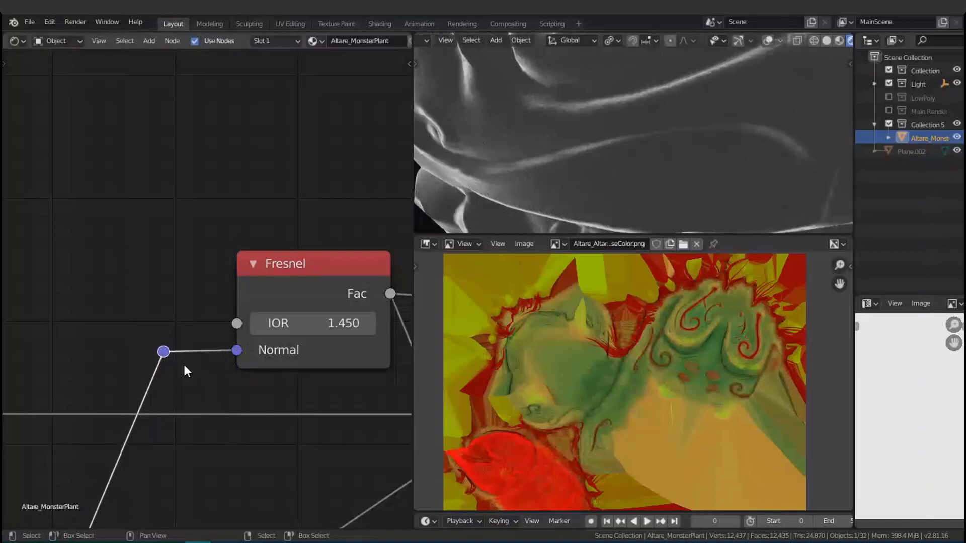
key(ctrl+s)
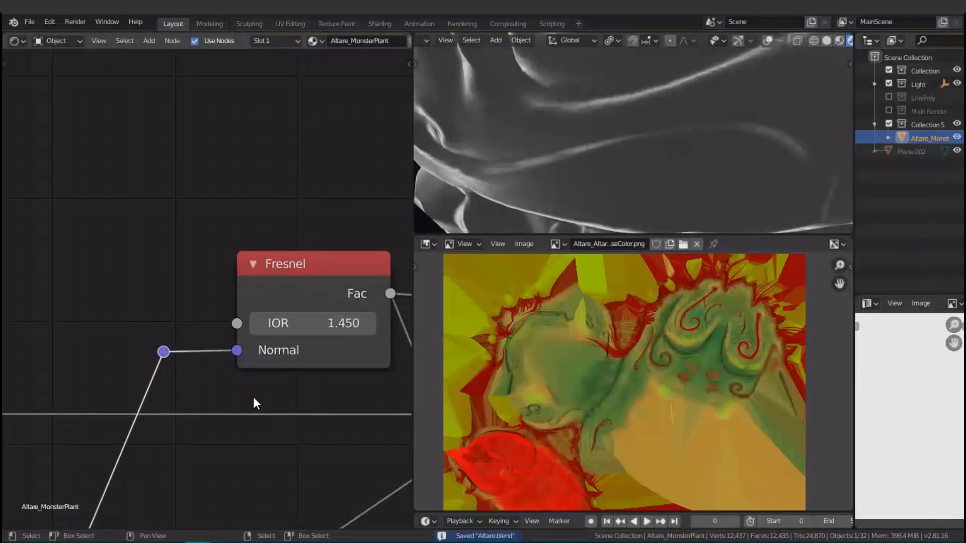
Trace the Fresnel's normal link back through the Normal Map node to the image textures
scroll(259, 394, down, 7)
middle_drag(262, 393, 263, 392)
scroll(264, 392, down, 8)
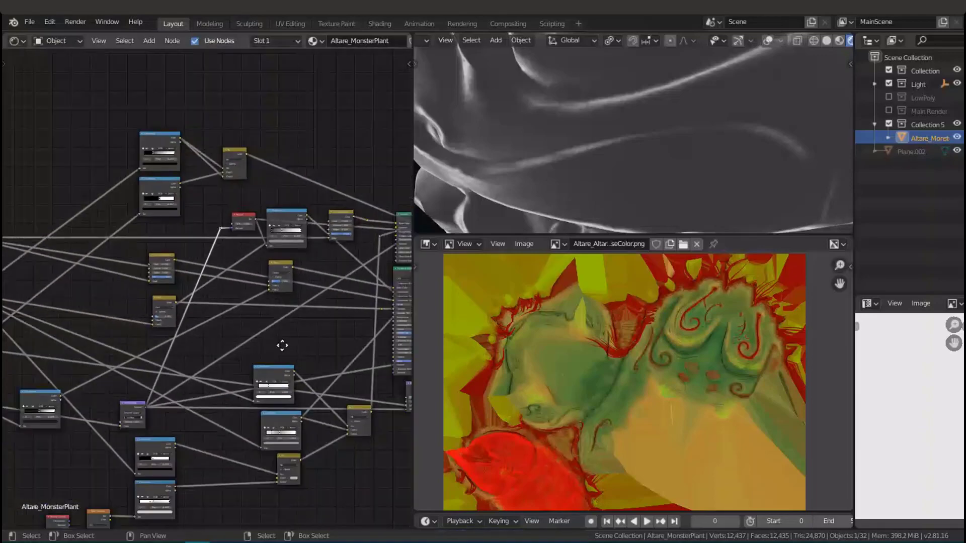
scroll(269, 350, up, 8)
middle_drag(292, 400, 279, 345)
scroll(136, 390, down, 5)
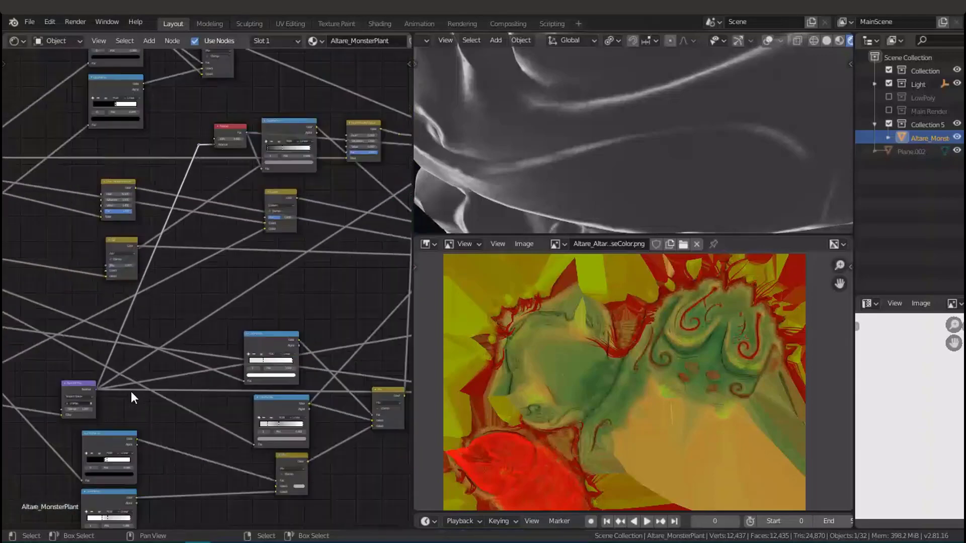
middle_drag(93, 356, 213, 336)
scroll(219, 380, down, 1)
middle_drag(68, 395, 202, 358)
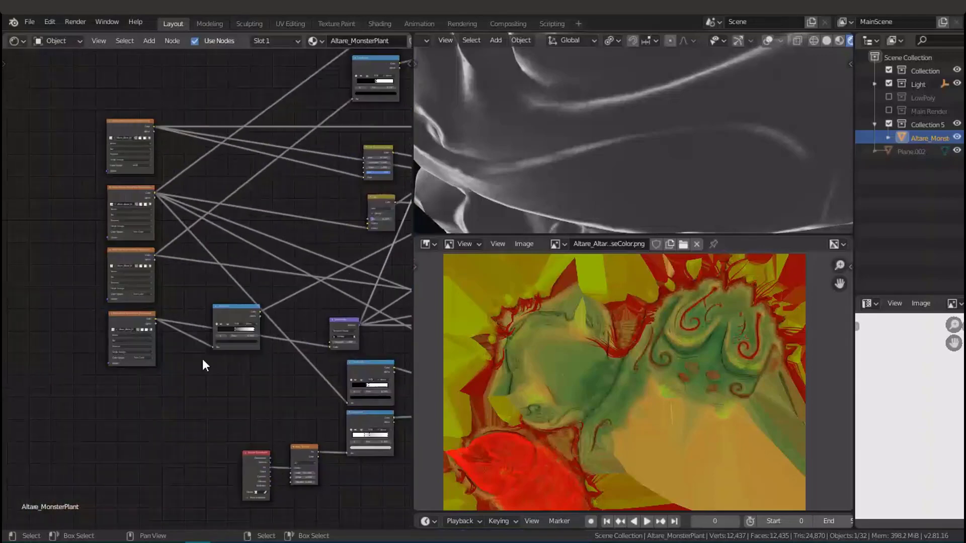
Preview the Normal texture's Color output on the model and save the file
scroll(201, 352, up, 7)
middle_drag(264, 359, 171, 336)
scroll(237, 338, up, 3)
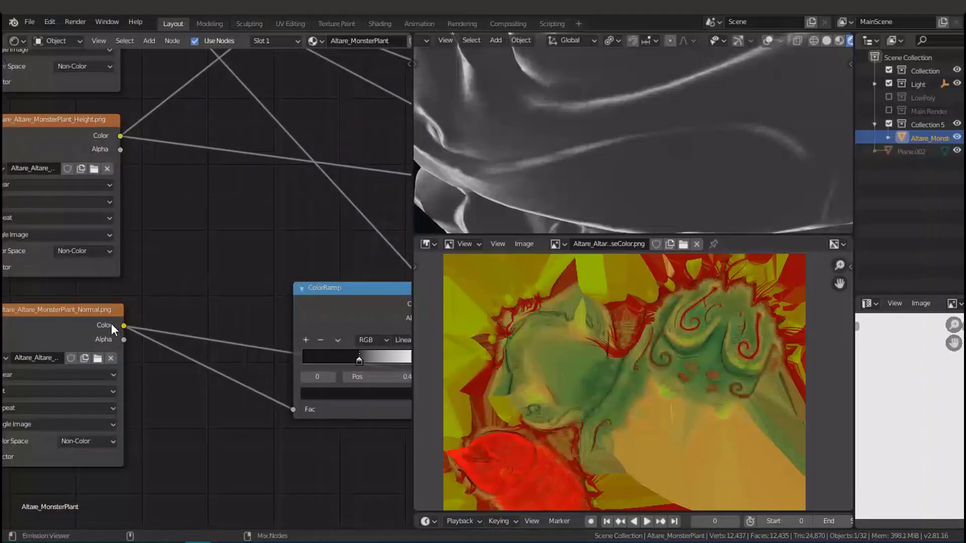
ctrl+shift+click(112, 324)
key(ctrl+s)
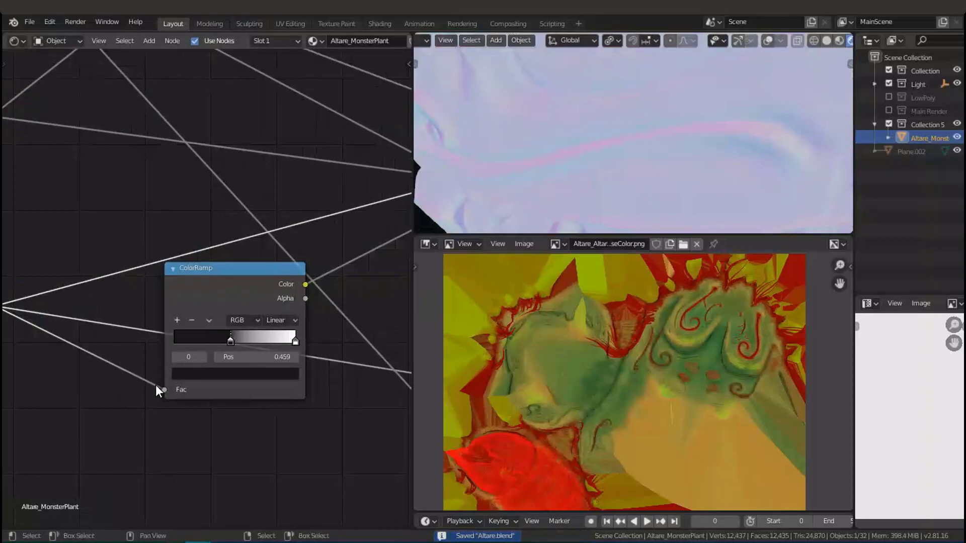
Compare the raw Normal texture with its adjoining ColorRamp's output by previewing both on the model
ctrl+shift+click(218, 288)
middle_drag(242, 309, 331, 333)
scroll(32, 343, up, 3)
ctrl+shift+click(28, 318)
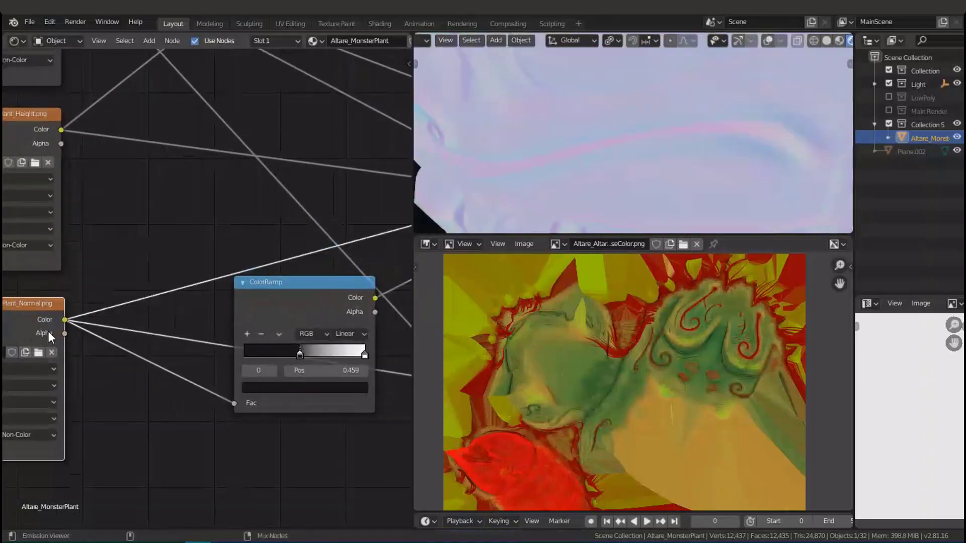
middle_drag(49, 331, 169, 324)
middle_drag(574, 196, 595, 164)
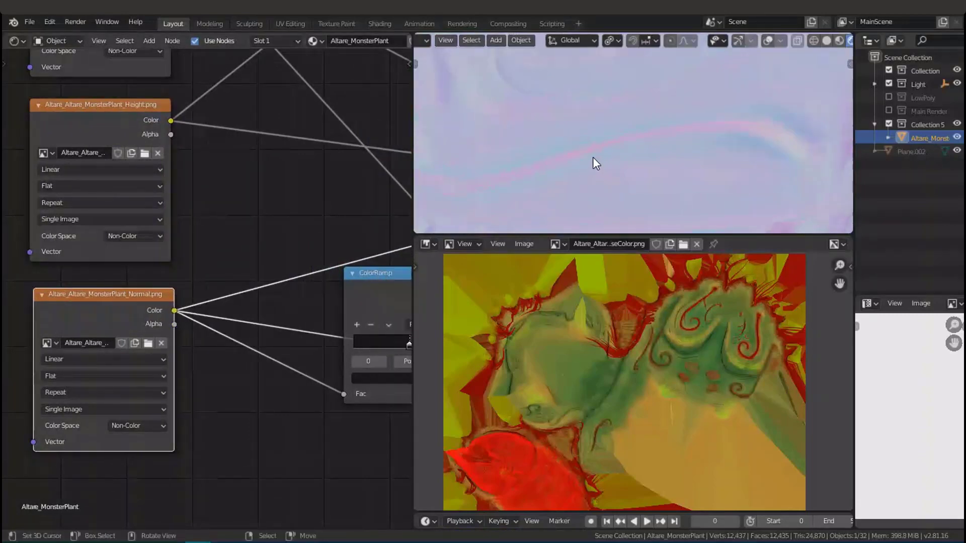
middle_drag(330, 319, 226, 319)
ctrl+shift+click(230, 316)
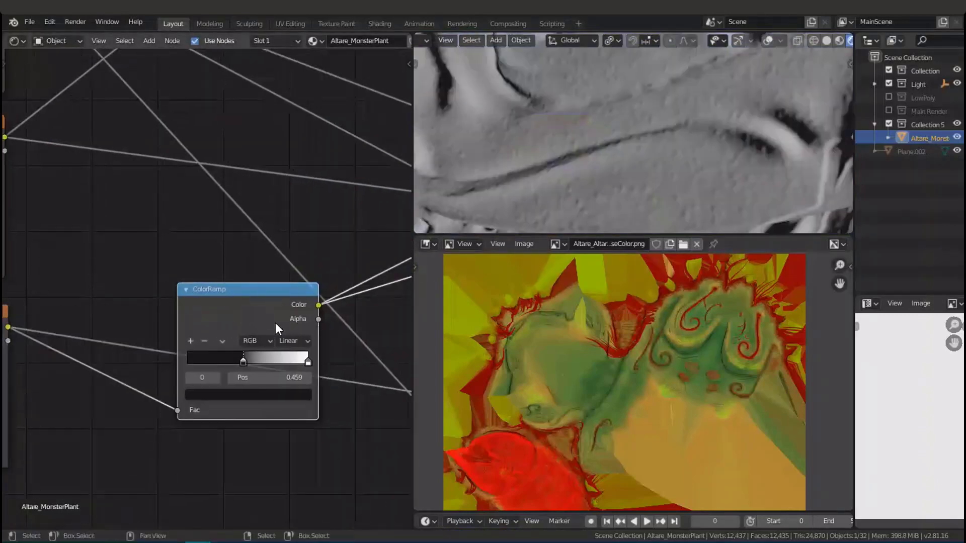
Follow the ColorRamp's link to the Darken node and preview the Darken result on the model
middle_drag(286, 318, 73, 397)
scroll(222, 326, down, 7)
middle_drag(222, 332, 236, 406)
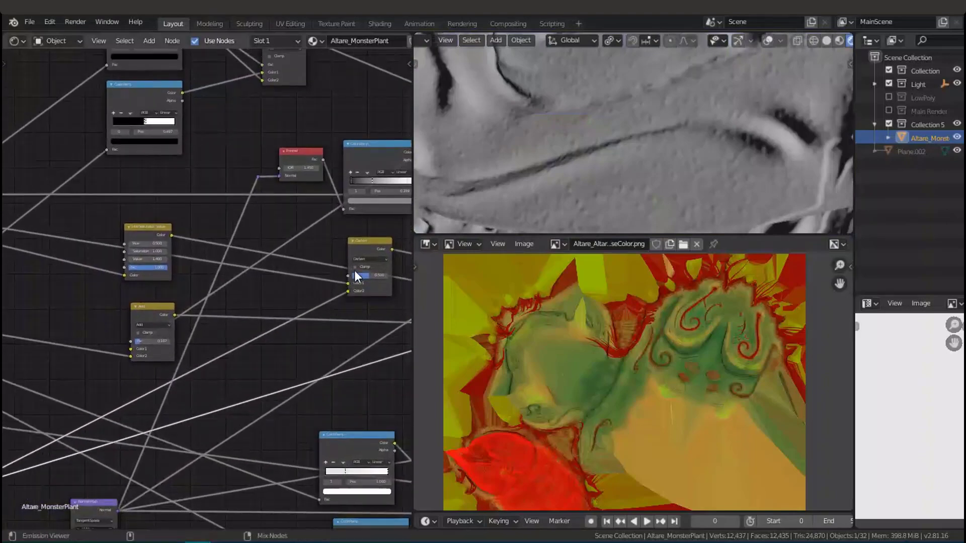
ctrl+shift+click(360, 250)
middle_drag(347, 264, 216, 348)
scroll(217, 349, up, 3)
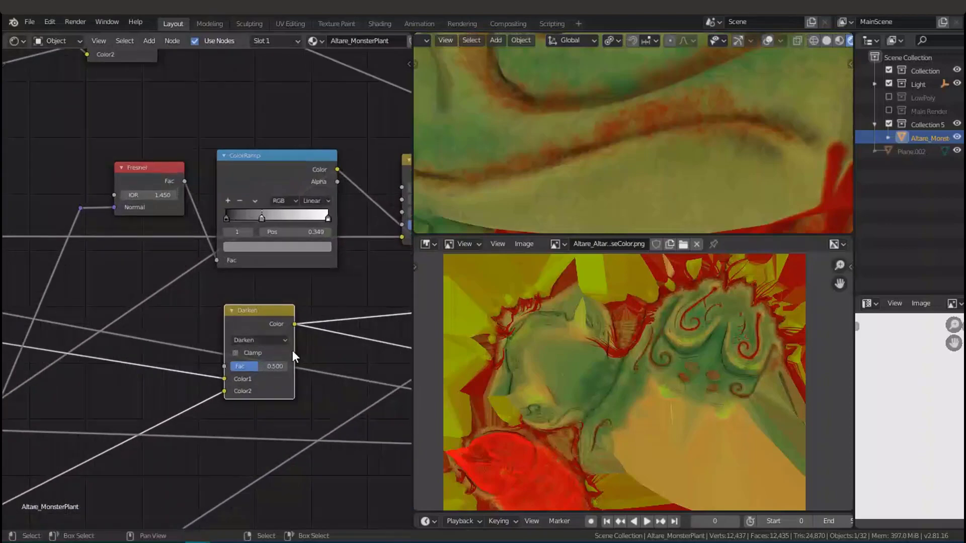
scroll(304, 330, up, 1)
middle_drag(305, 327, 231, 326)
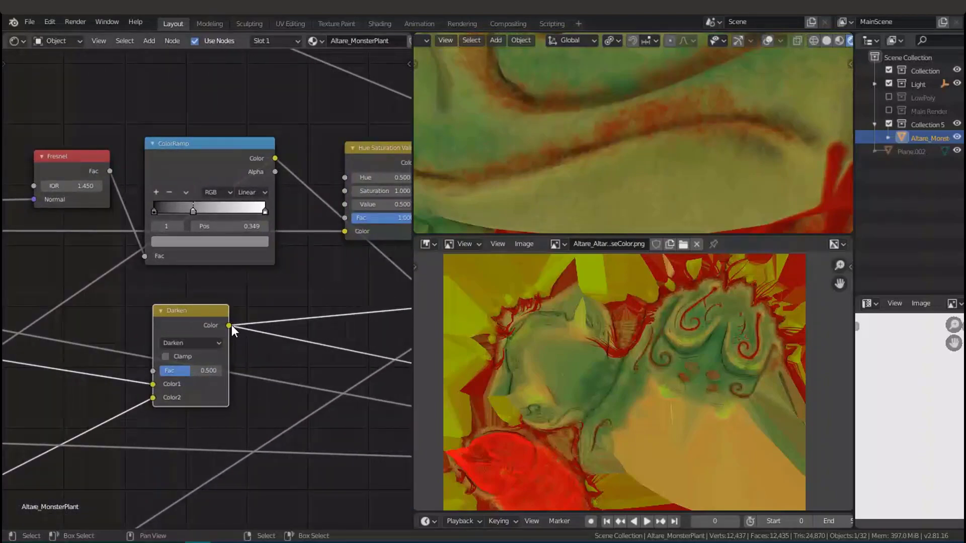
Follow the Darken output to the Principled BSDF, preview that shader on the model and save the file
middle_drag(292, 344, 75, 367)
scroll(131, 397, down, 5)
scroll(249, 370, up, 2)
scroll(249, 370, up, 2)
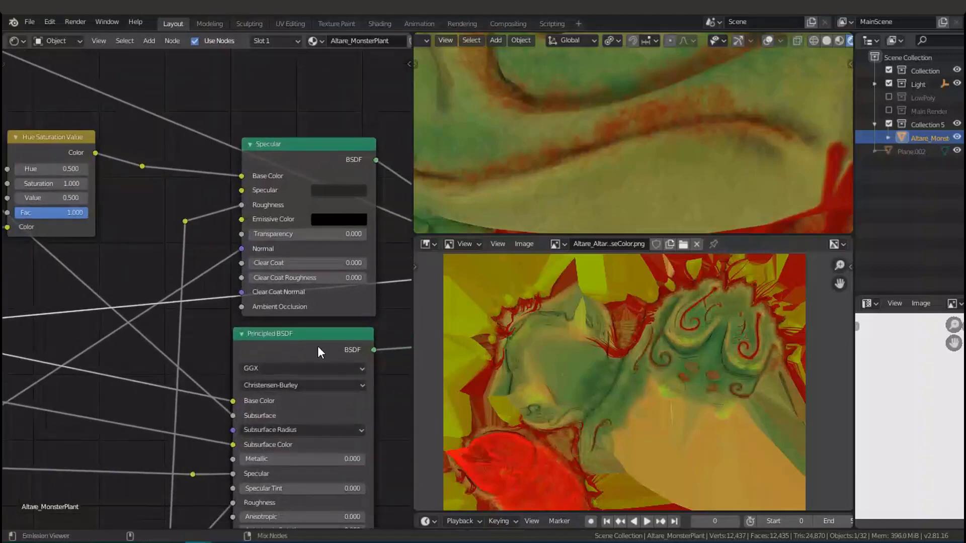
key(ctrl+s)
scroll(312, 349, down, 3)
scroll(282, 322, down, 5)
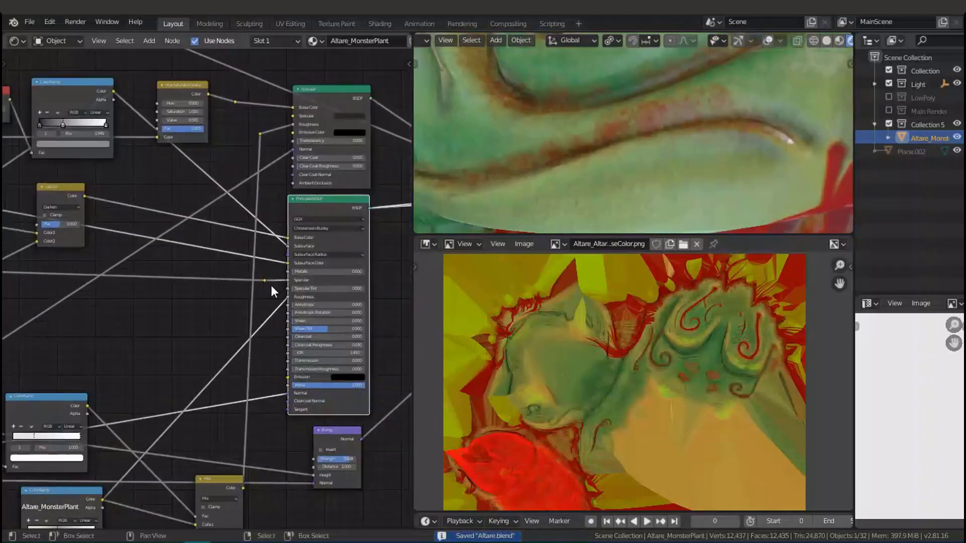
Select the Texture Coordinate and Noise Texture nodes, trace their link through the ColorRamp to the Mix node, and save the file
scroll(195, 385, up, 2)
scroll(310, 348, up, 2)
scroll(300, 363, up, 3)
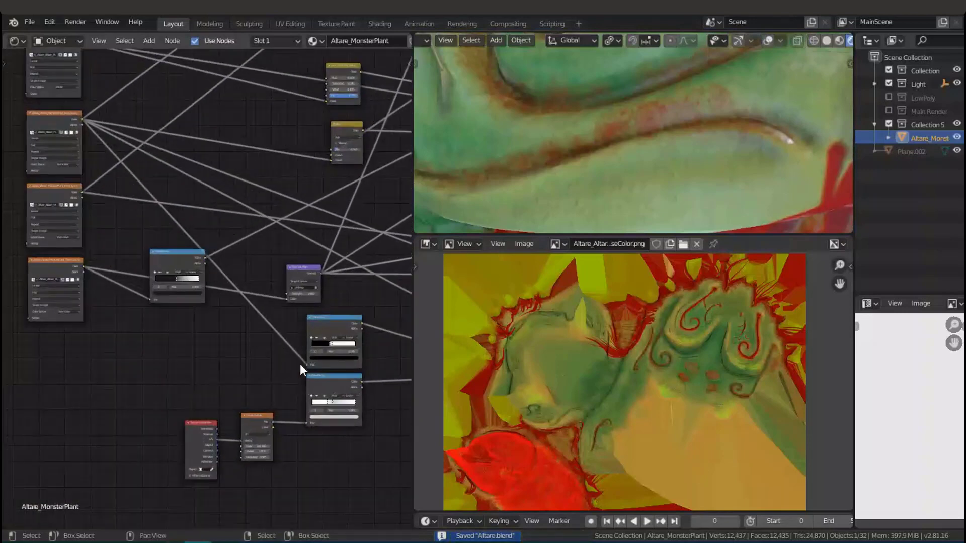
drag(95, 318, 204, 486)
middle_drag(255, 407, 94, 406)
middle_drag(250, 364, 201, 383)
middle_drag(144, 393, 270, 373)
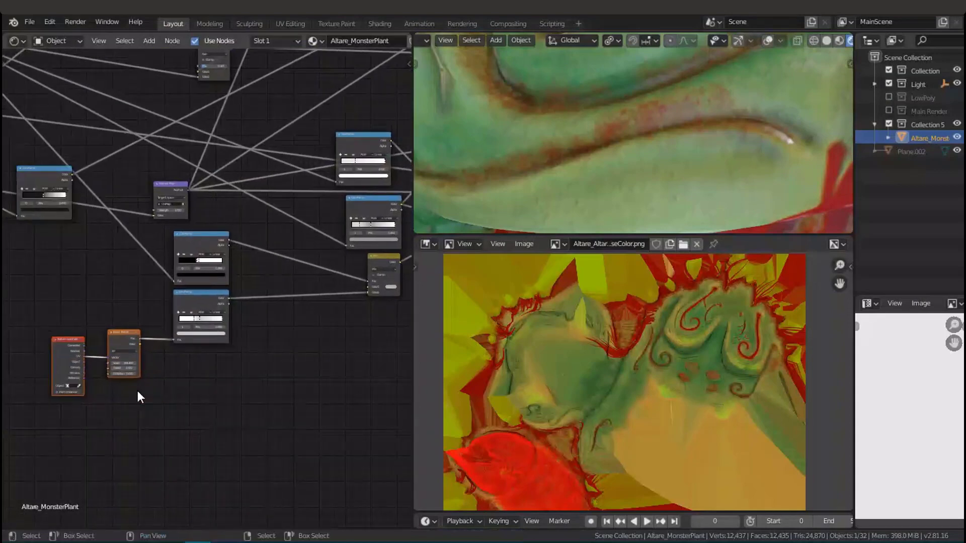
middle_drag(158, 394, 258, 386)
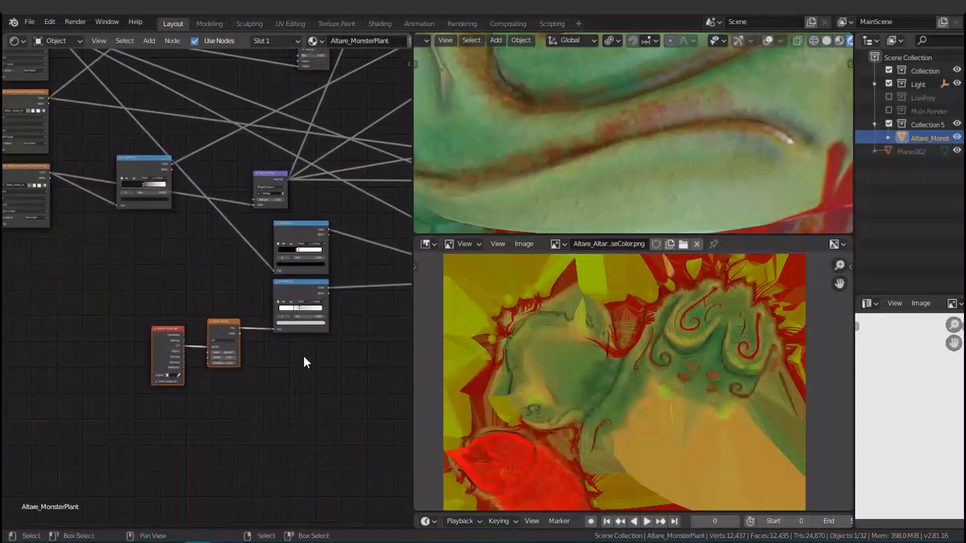
scroll(214, 376, down, 5)
key(ctrl+s)
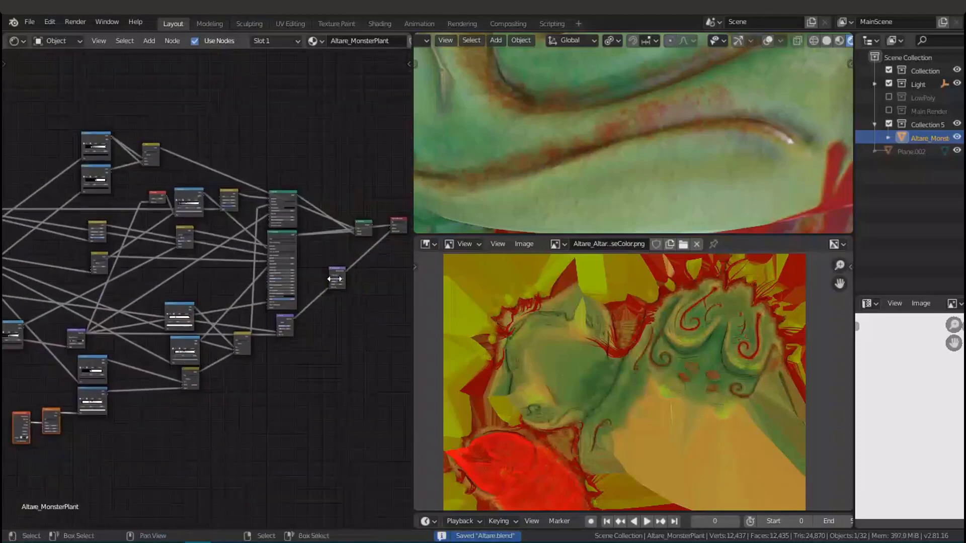
Follow the two shader outputs to the Mix Shader before the Material Output and preview the mixed result on the model
middle_drag(329, 285, 318, 323)
scroll(321, 322, up, 7)
middle_drag(238, 330, 115, 356)
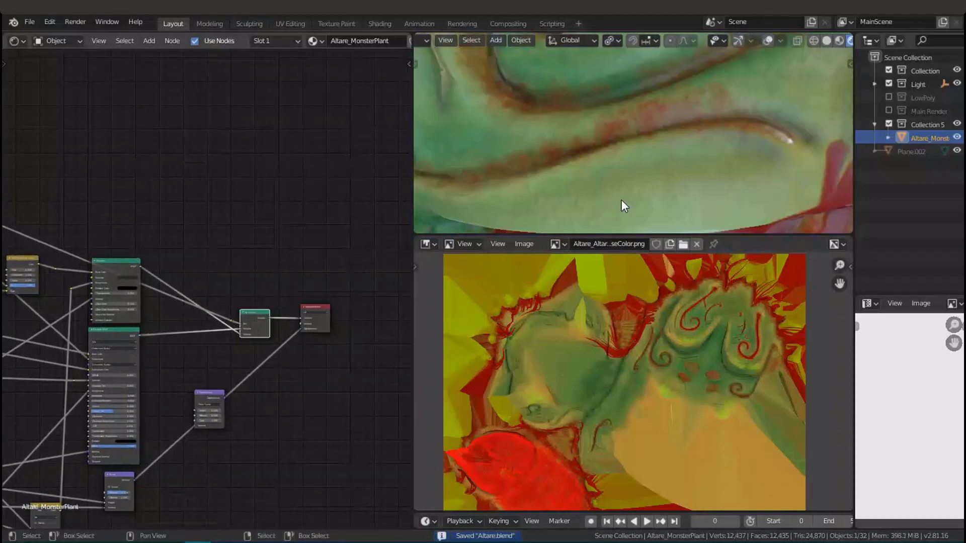
Examine the monster plant's head and open mouth from several angles, along with the complete shader node tree
scroll(621, 200, down, 6)
middle_drag(619, 200, 397, 177)
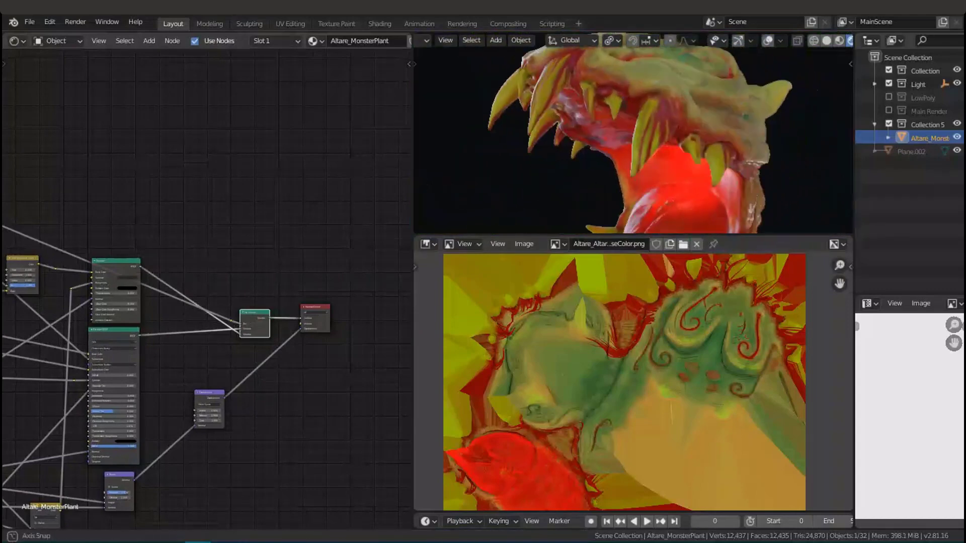
middle_drag(760, 187, 711, 129)
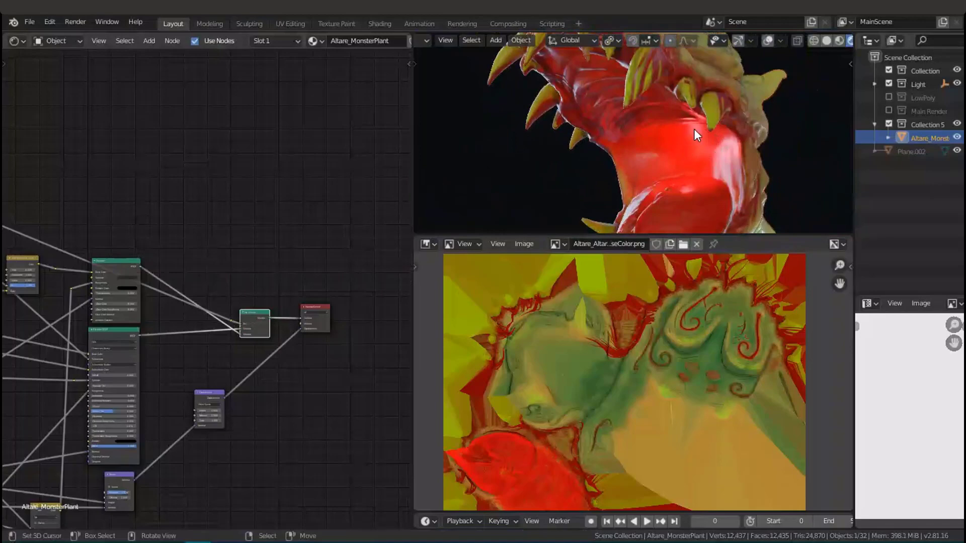
scroll(640, 132, down, 5)
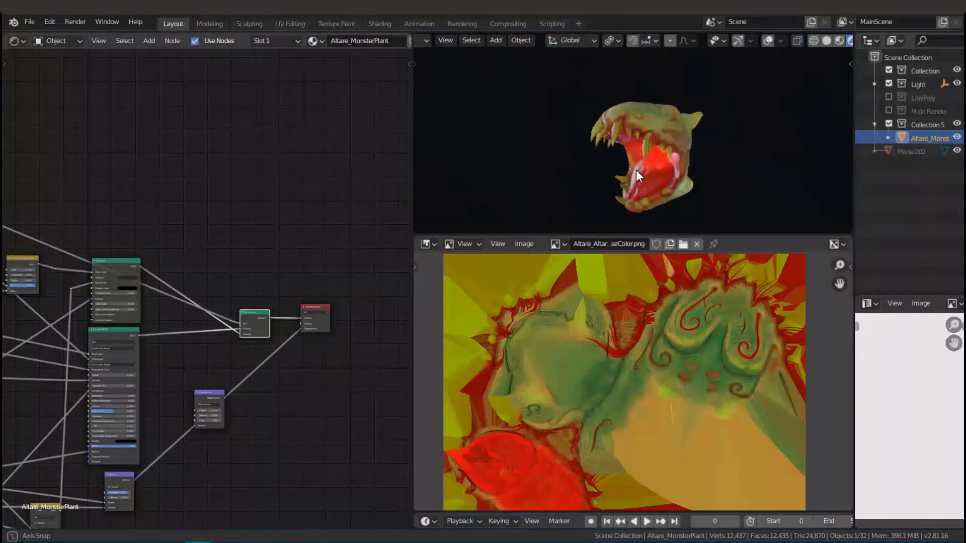
mouse_move(636, 170)
middle_down()
mouse_move(539, 187)
mouse_move(647, 160)
middle_up()
scroll(302, 302, down, 6)
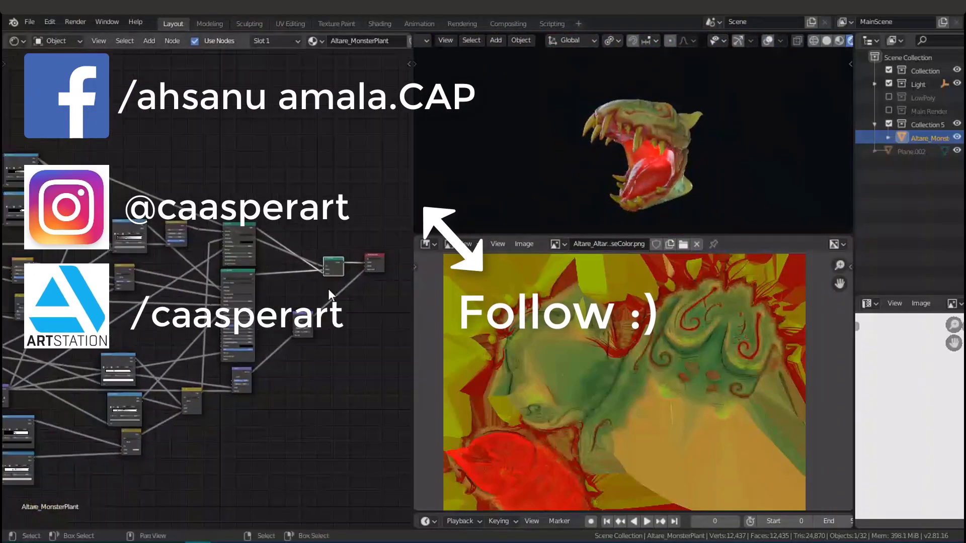
middle_drag(358, 298, 334, 286)
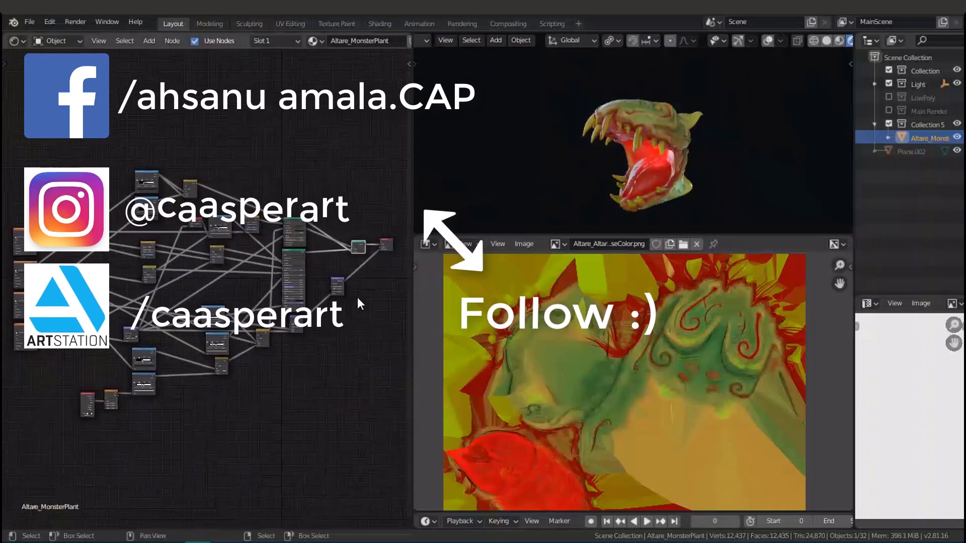